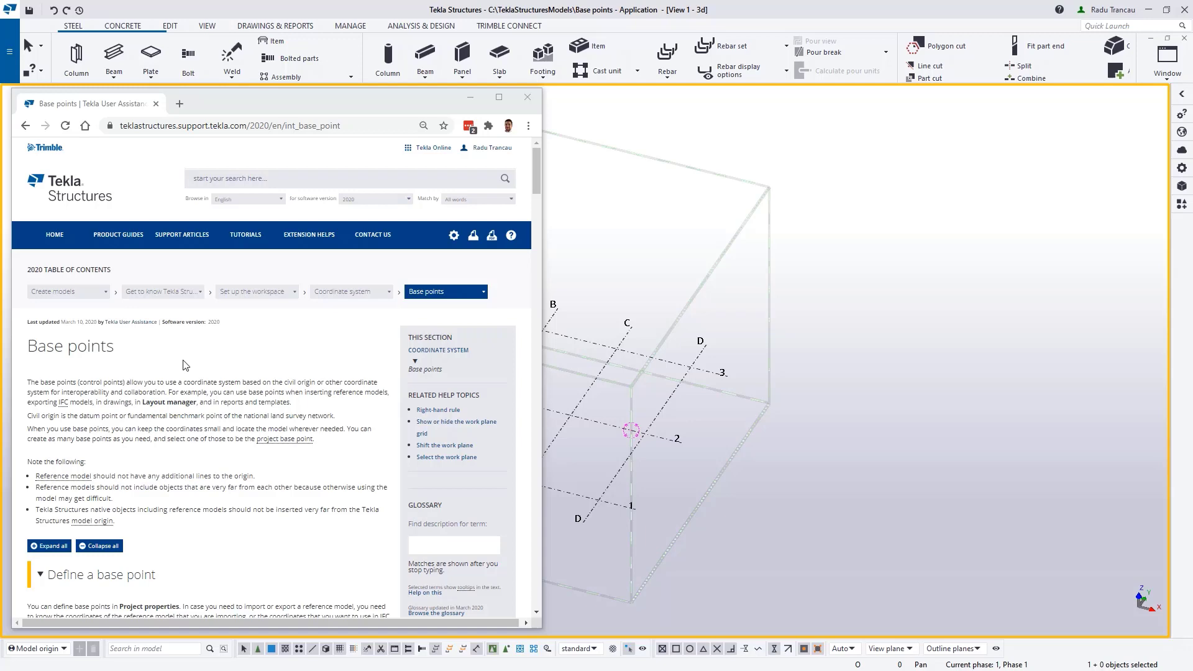
Step: Read the notes and base point definition in the Base points help article and minimize the browser window
{"action": "scroll", "coordinate": [184, 365], "scroll_direction": "down", "scroll_amount": 1}
{"action": "scroll", "coordinate": [187, 360], "scroll_direction": "down", "scroll_amount": 2}
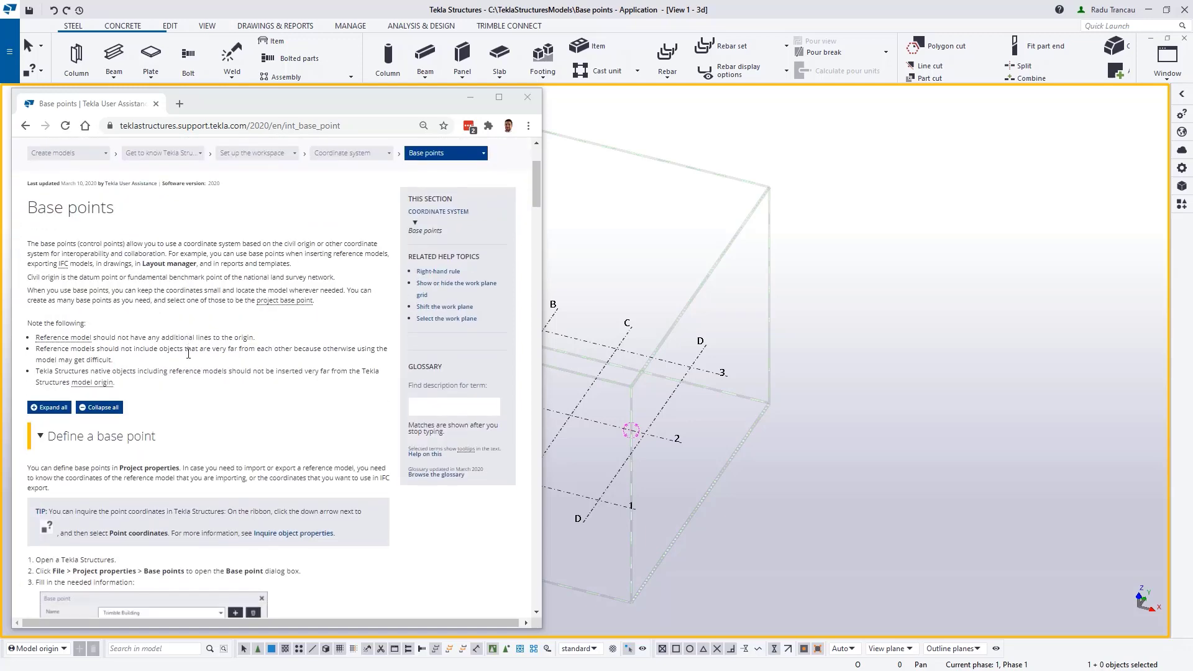
{"action": "scroll", "coordinate": [188, 356], "scroll_direction": "down", "scroll_amount": 3}
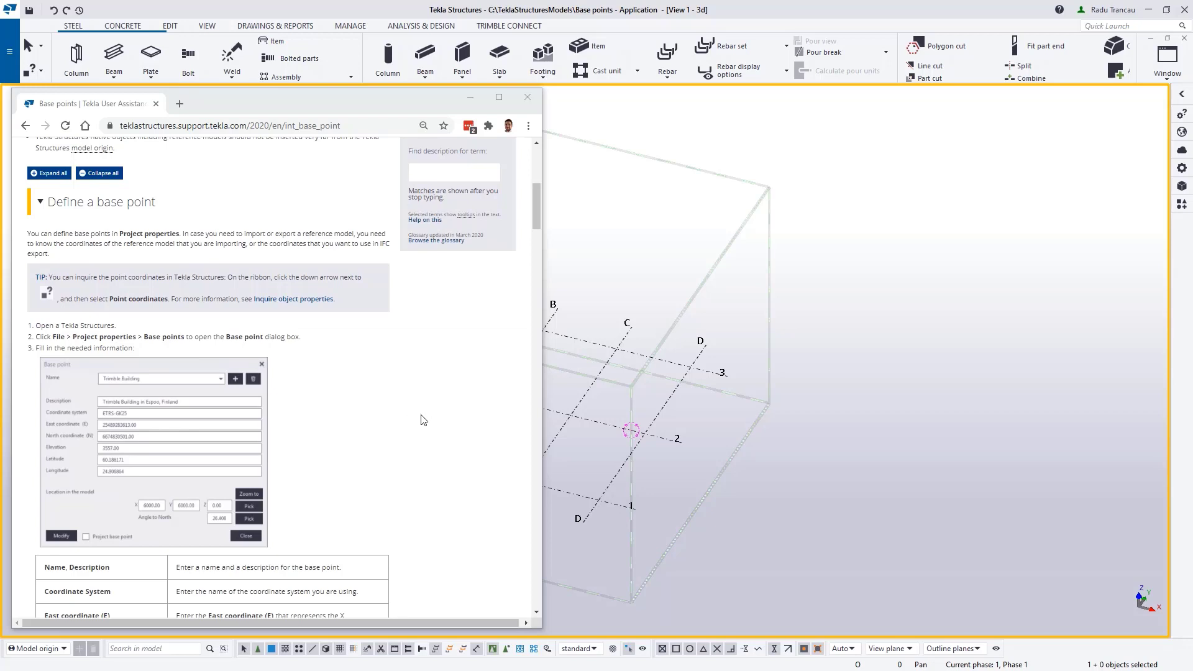
{"action": "scroll", "coordinate": [427, 414], "scroll_direction": "up", "scroll_amount": 3}
{"action": "scroll", "coordinate": [373, 442], "scroll_direction": "up", "scroll_amount": 2}
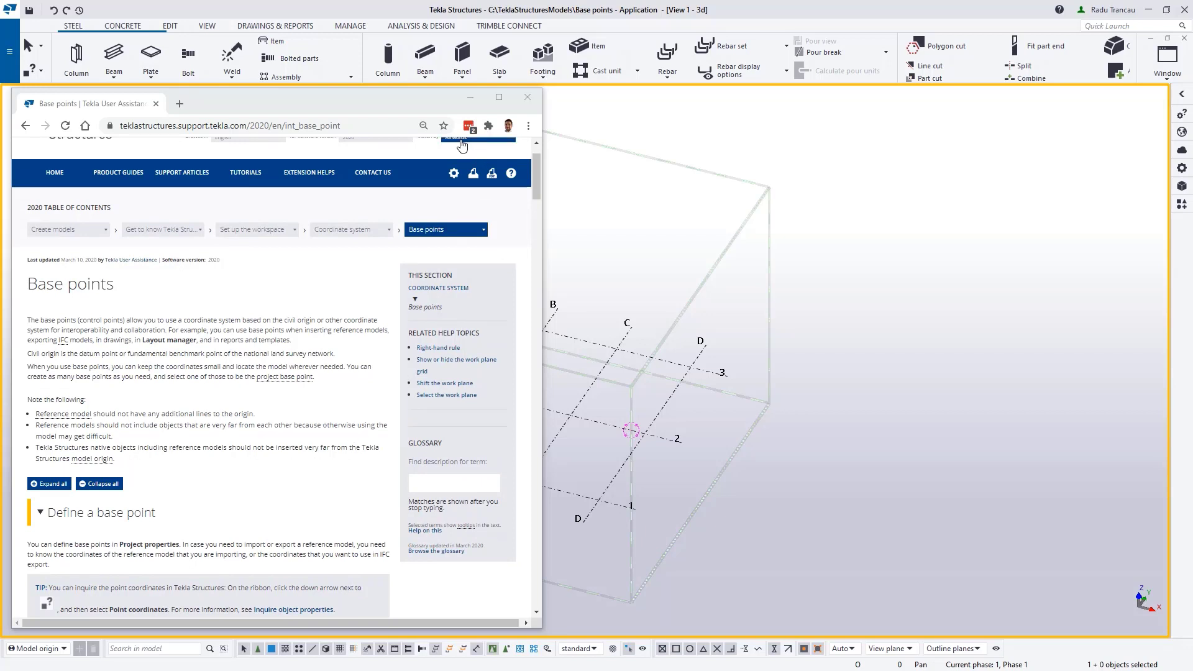
{"action": "left_click", "coordinate": [470, 100]}
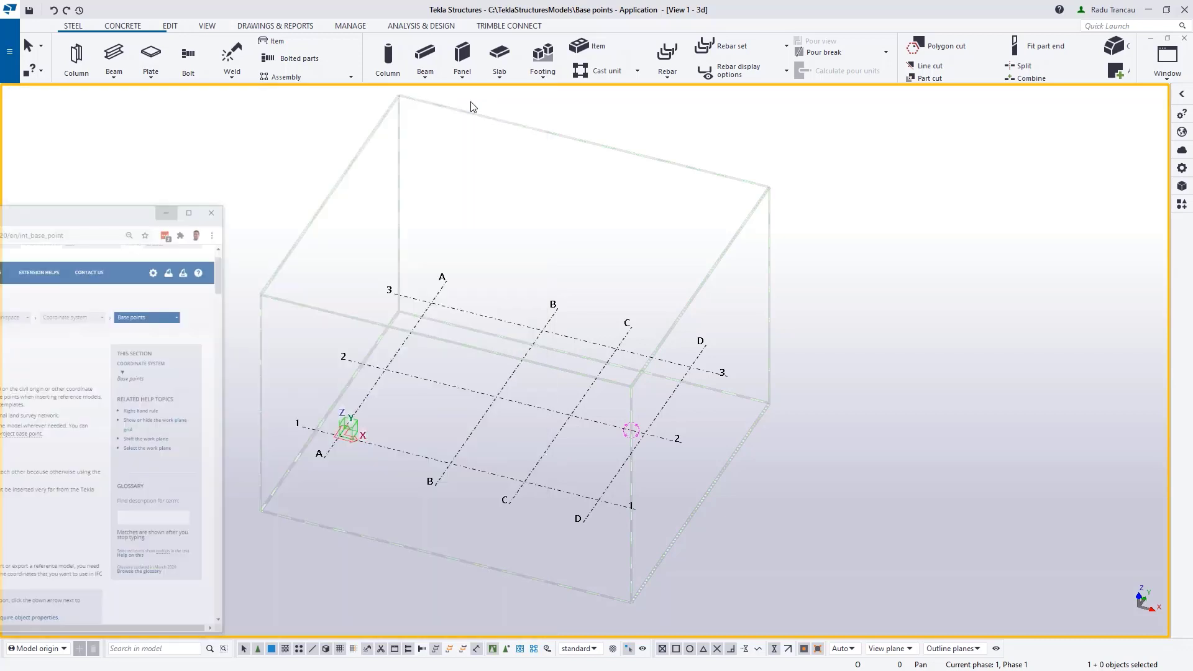
{"action": "middle_click_drag", "start_coordinate": [606, 452], "coordinate": [534, 444]}
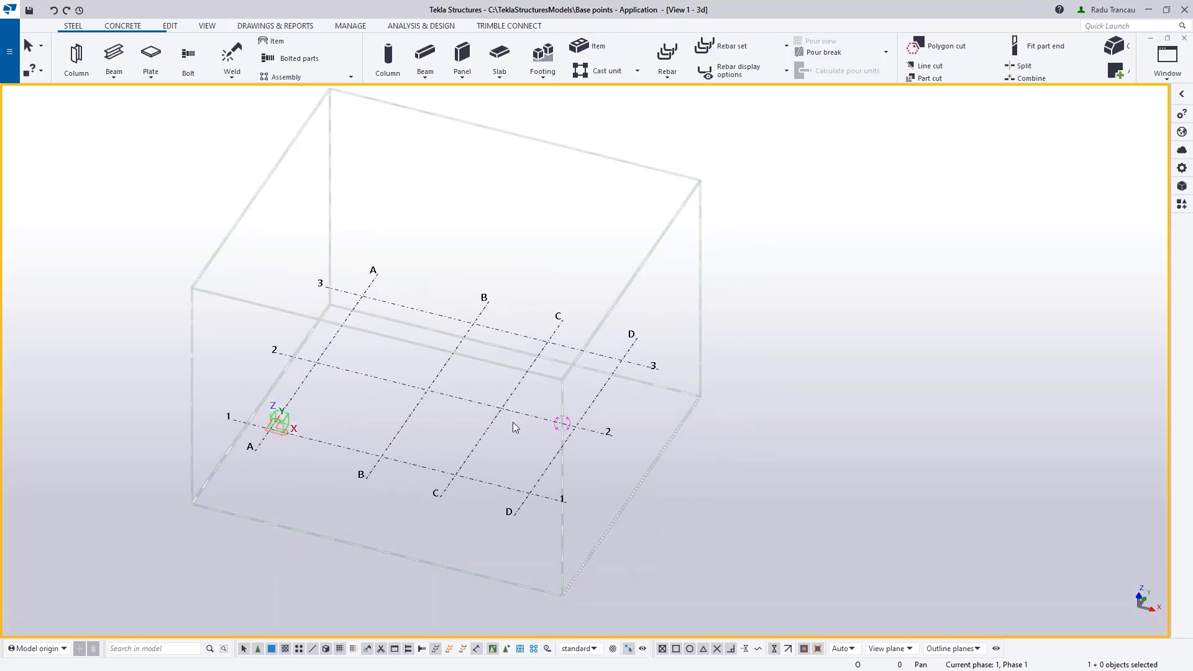
{"action": "middle_click_drag", "start_coordinate": [512, 422], "coordinate": [502, 431]}
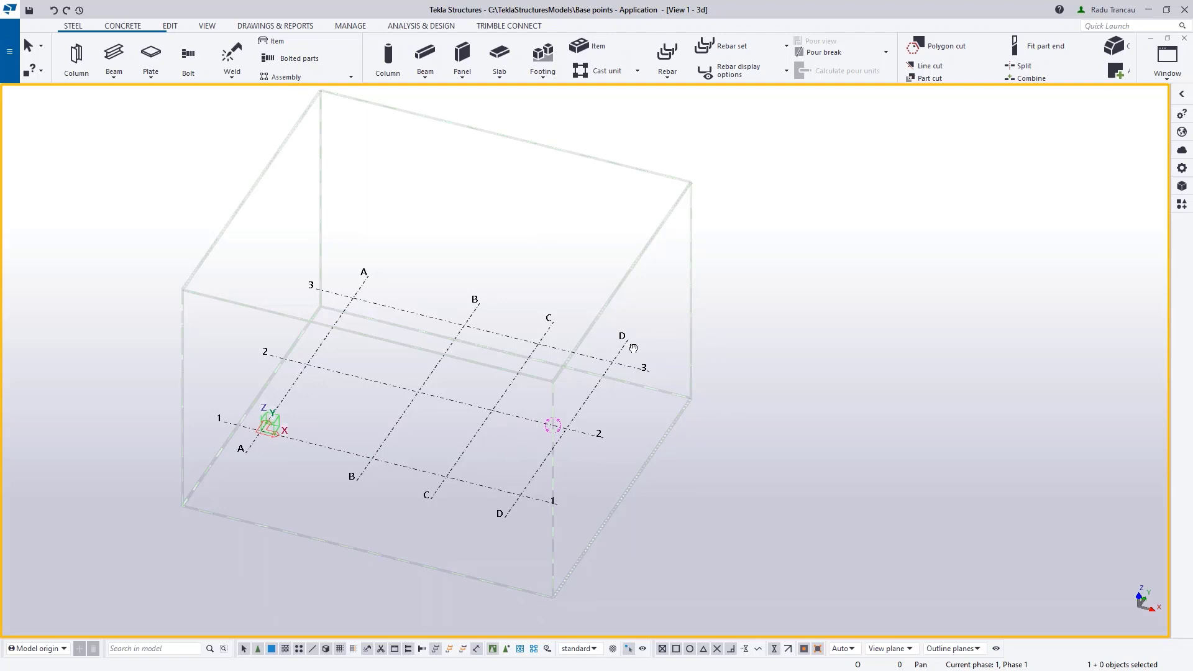
{"action": "middle_click_drag", "start_coordinate": [641, 354], "coordinate": [670, 359]}
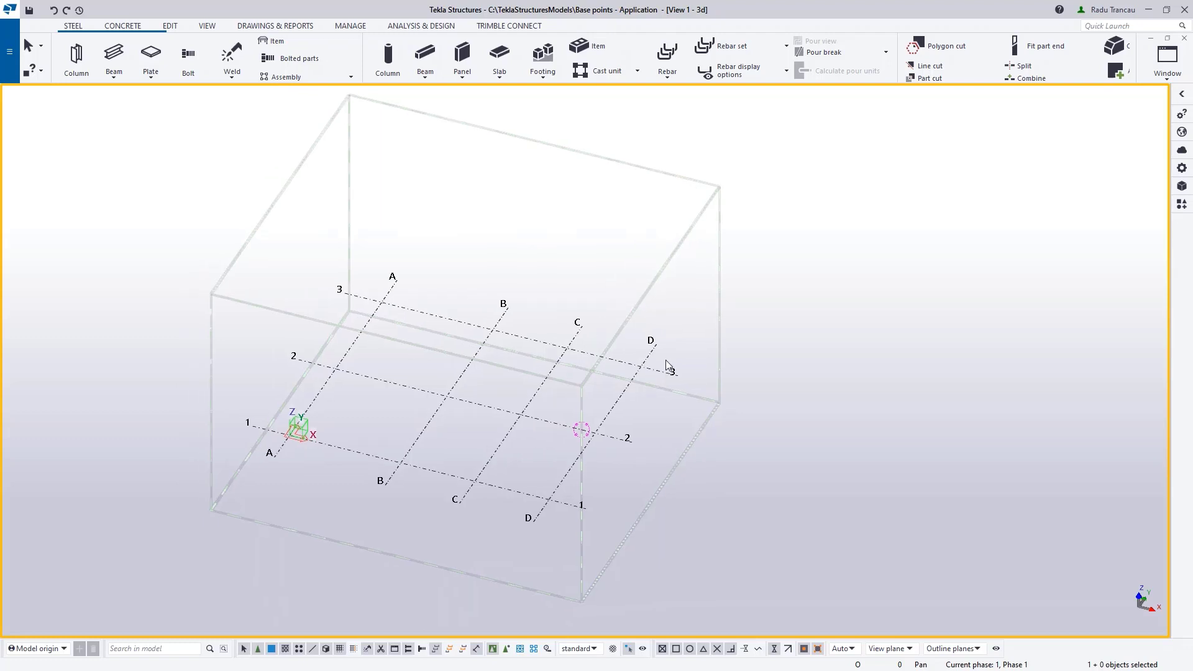
{"action": "middle_click_drag", "start_coordinate": [566, 423], "coordinate": [565, 410]}
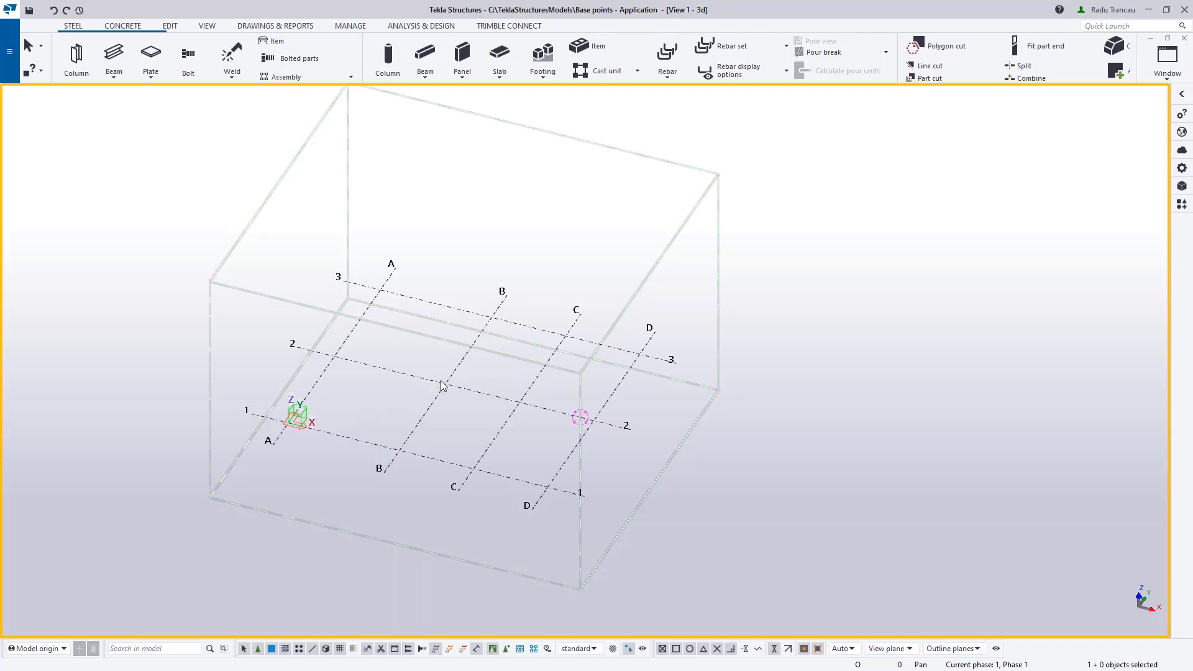
{"action": "scroll", "coordinate": [436, 399], "scroll_direction": "down", "scroll_amount": 2}
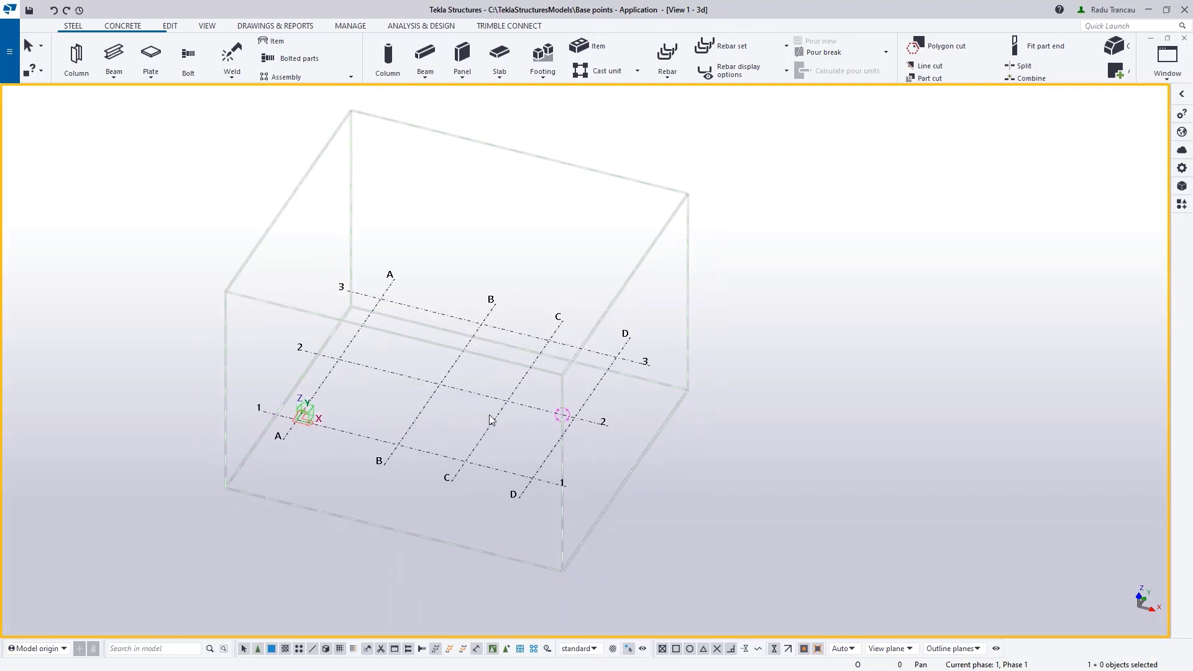
{"action": "middle_click_drag", "start_coordinate": [491, 419], "coordinate": [508, 433]}
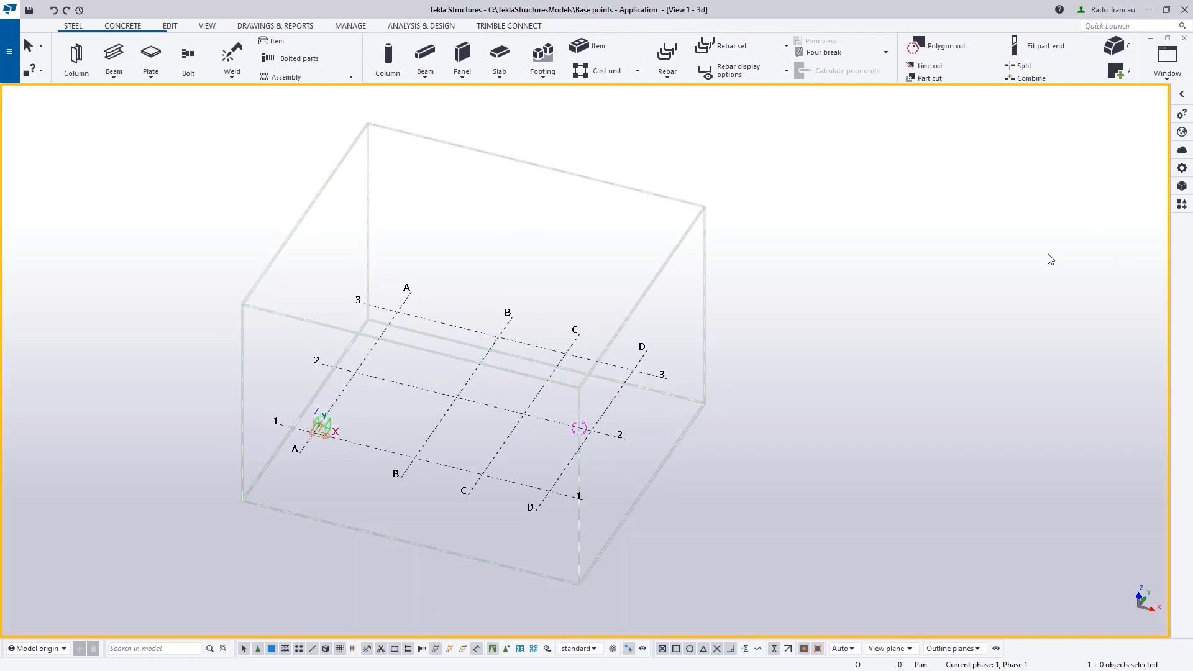
Step: Add Structural_Steel_CoordinationIFC.ifc from the model's IFC folder as a reference model in the Default group, located by the model origin
{"action": "left_click", "coordinate": [1182, 188]}
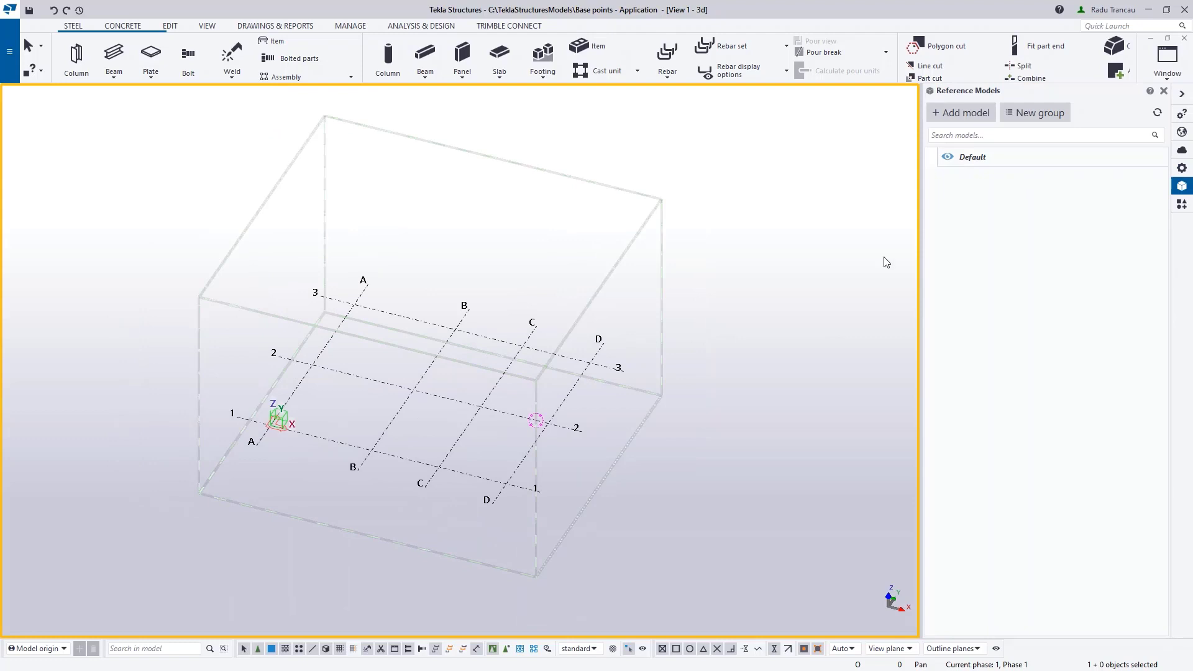
{"action": "left_click", "coordinate": [957, 115]}
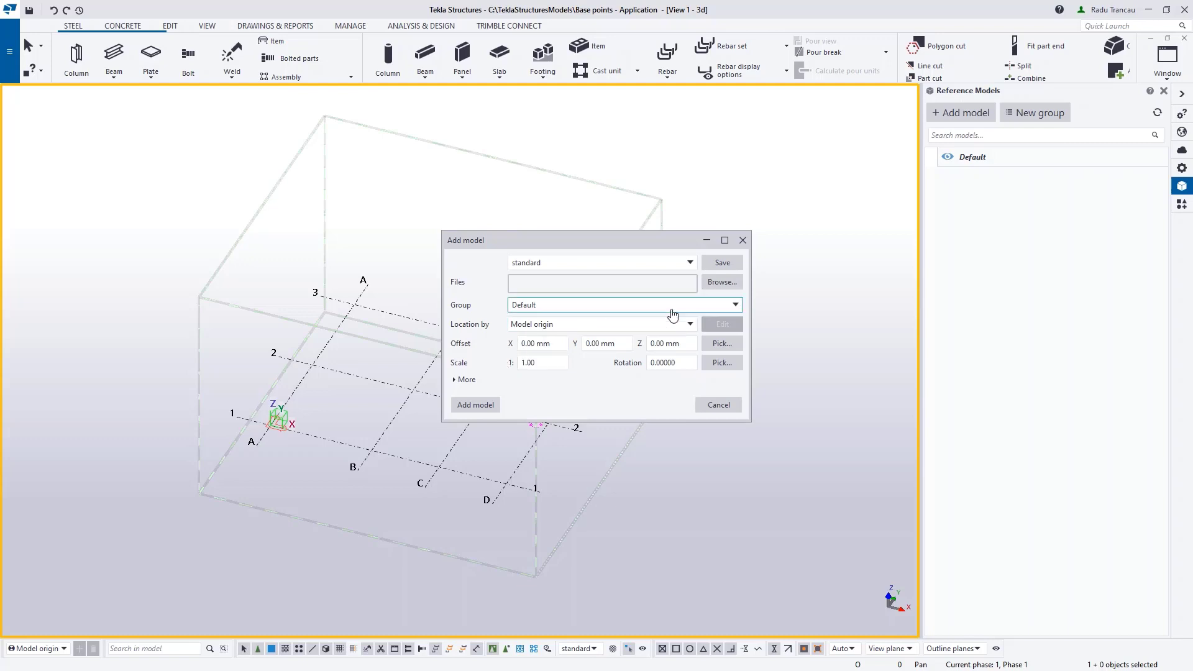
{"action": "left_click", "coordinate": [722, 282]}
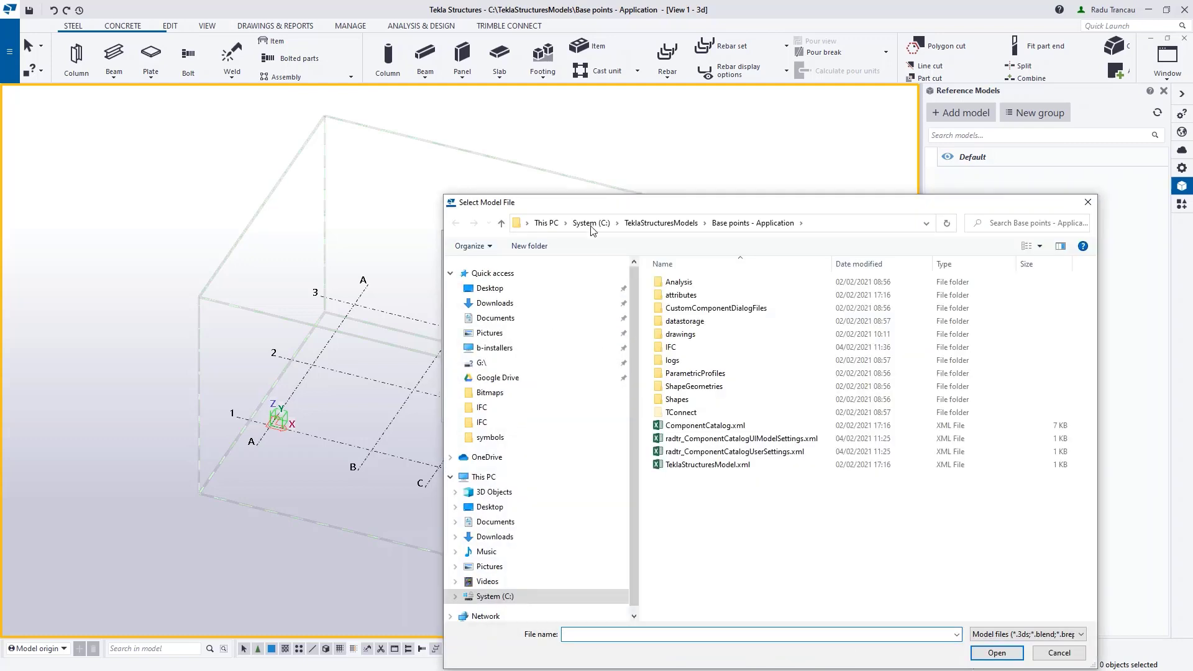
{"action": "left_click_drag", "start_coordinate": [603, 205], "coordinate": [487, 122]}
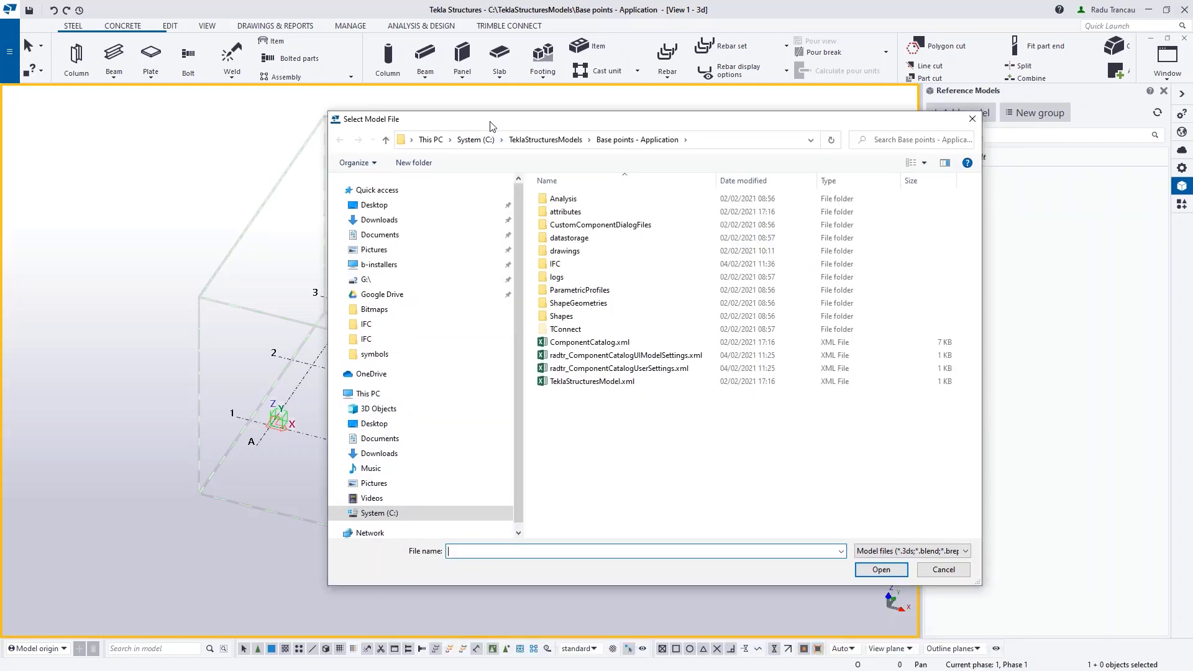
{"action": "double_click", "coordinate": [567, 266]}
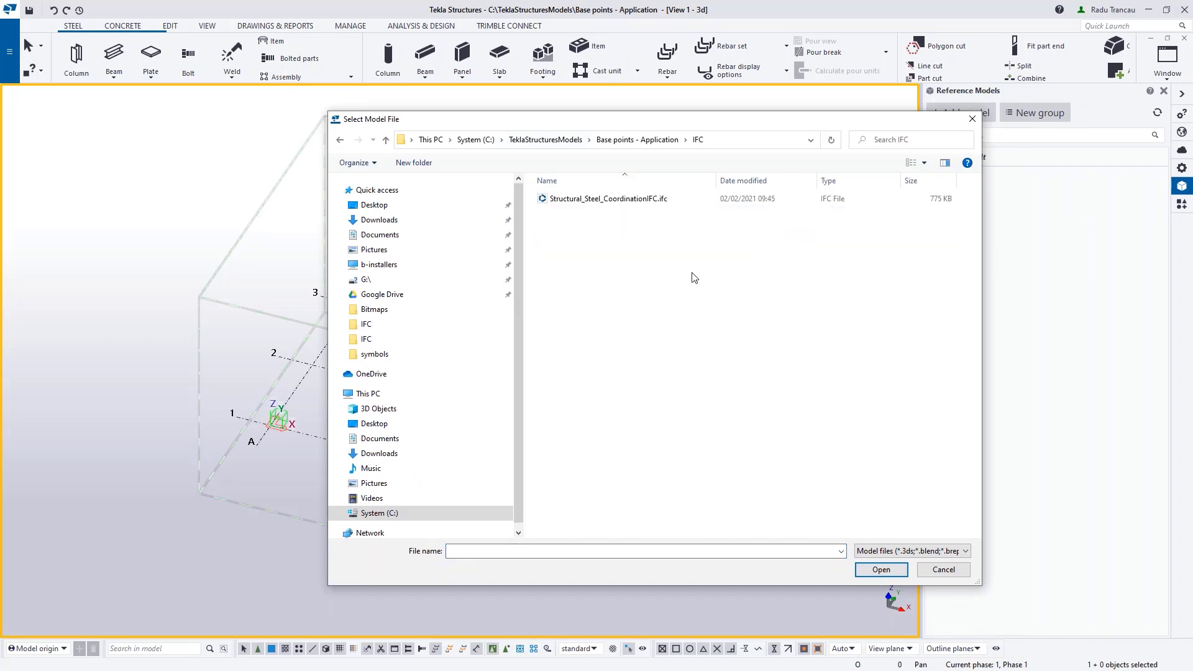
{"action": "left_click", "coordinate": [621, 199]}
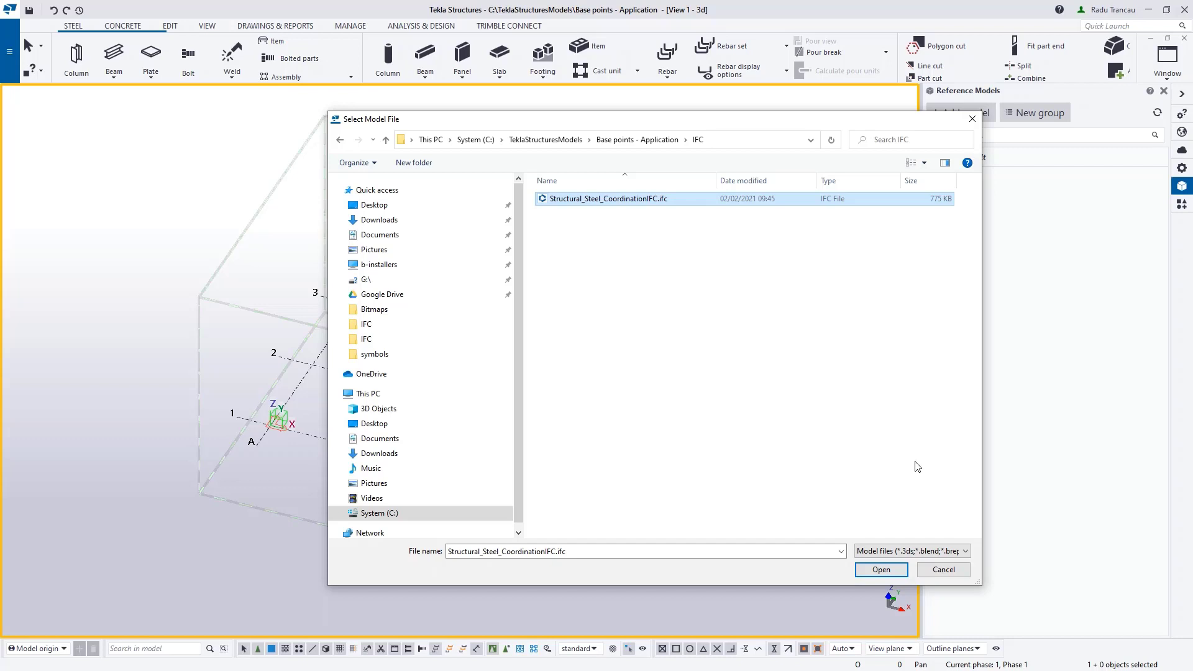
{"action": "left_click", "coordinate": [881, 569]}
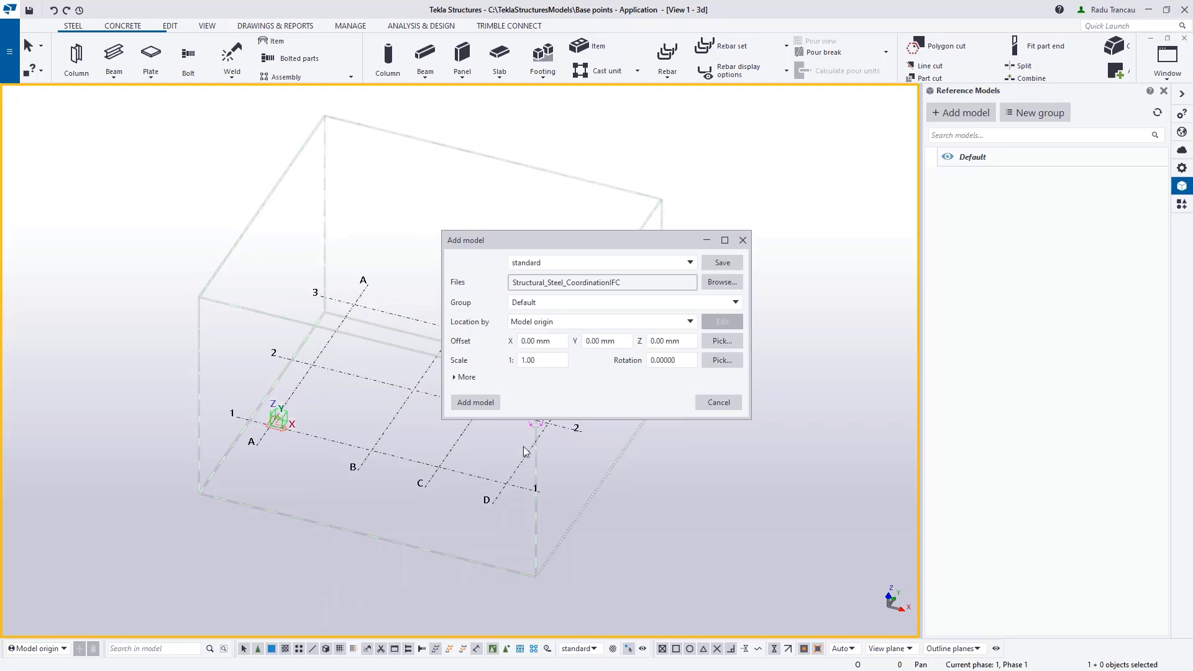
{"action": "left_click", "coordinate": [490, 403]}
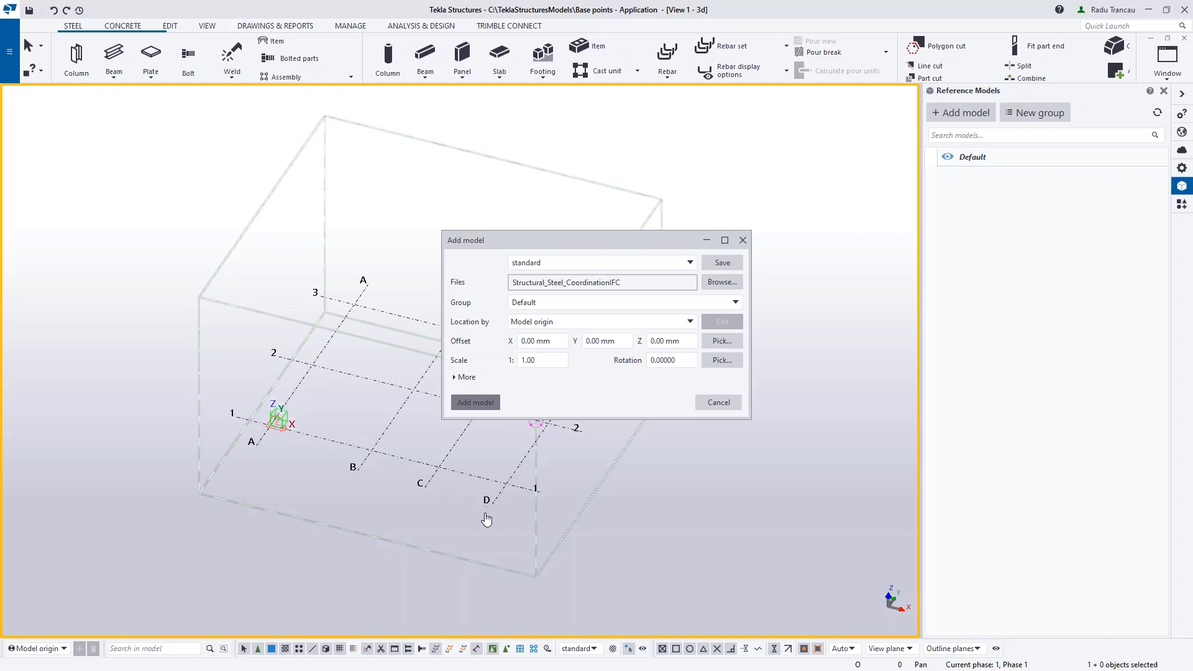
Step: Switch the view to plan and examine where the model grid lies within the enlarged work area
{"action": "middle_click_drag", "start_coordinate": [515, 492], "coordinate": [541, 467]}
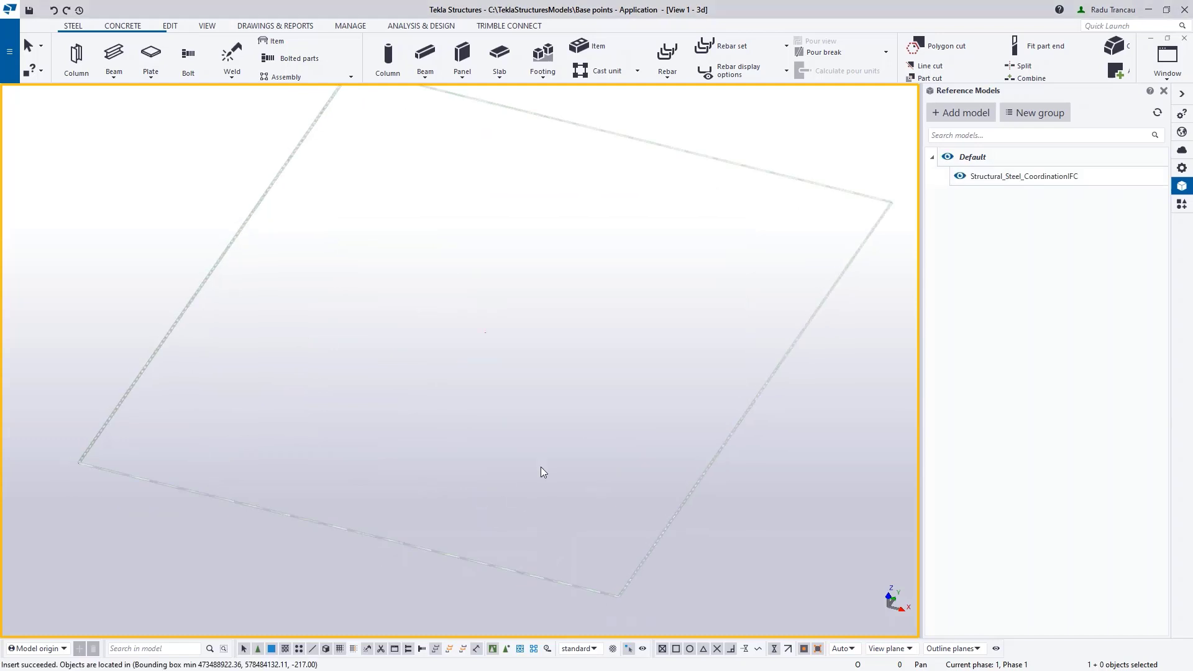
{"action": "scroll", "coordinate": [541, 467], "scroll_direction": "down", "scroll_amount": 1}
{"action": "middle_click_drag", "start_coordinate": [349, 464], "coordinate": [340, 458]}
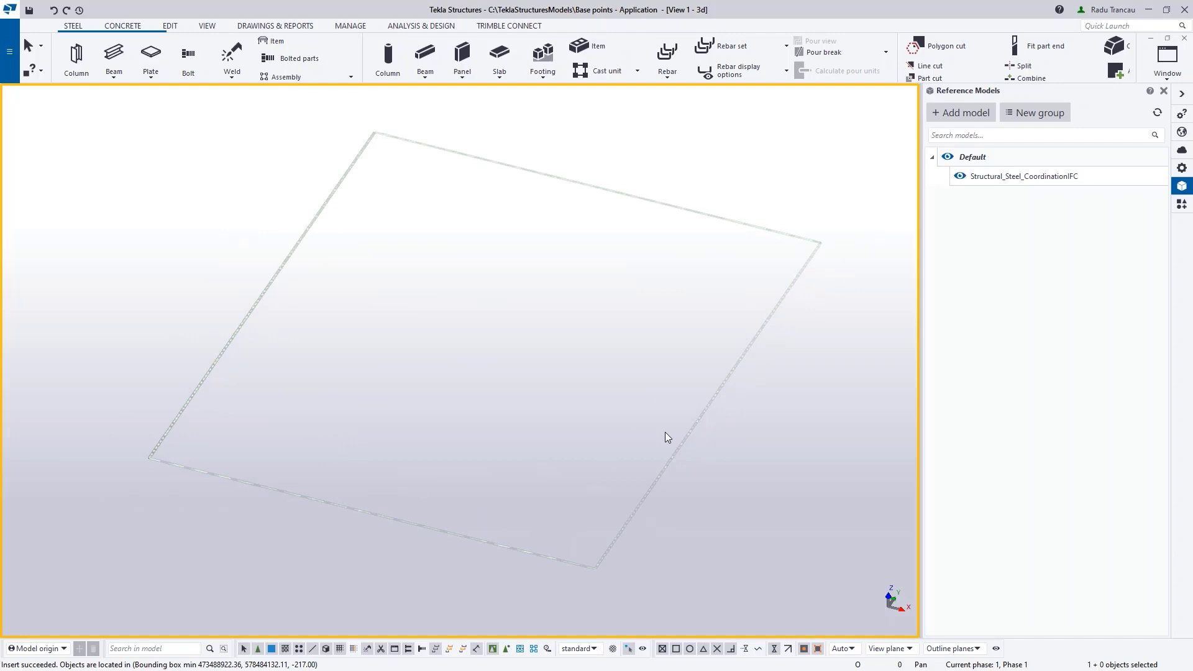
{"action": "key", "text": "ctrl+p"}
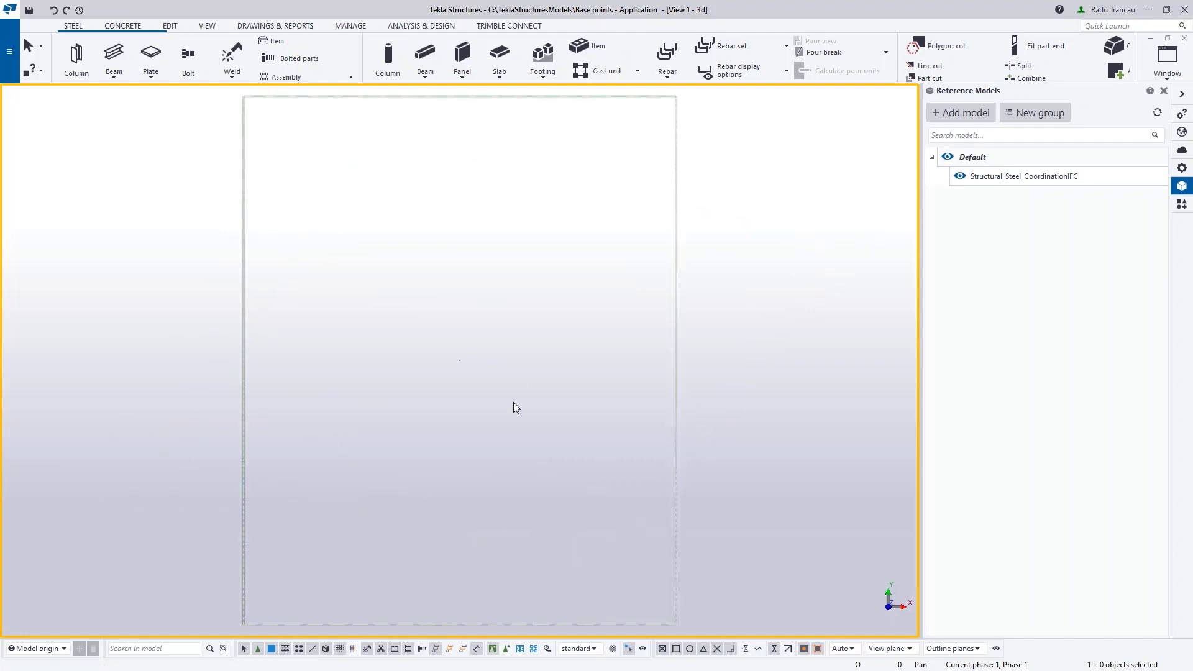
{"action": "scroll", "coordinate": [527, 394], "scroll_direction": "down", "scroll_amount": 2}
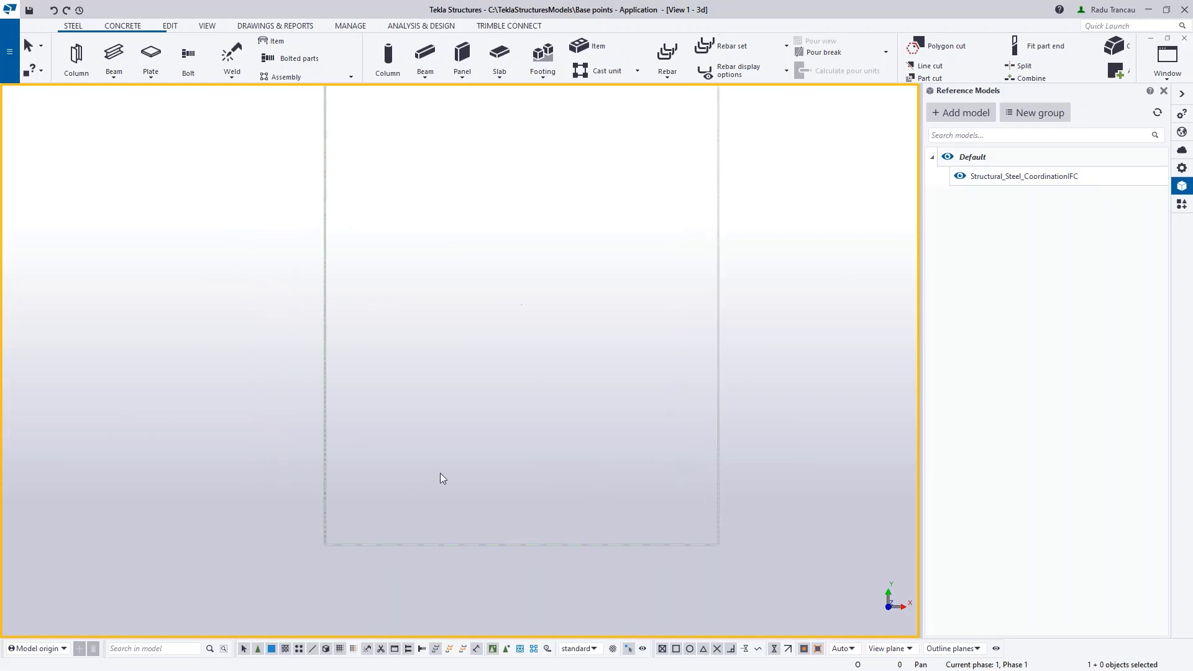
{"action": "scroll", "coordinate": [363, 546], "scroll_direction": "up", "scroll_amount": 3}
{"action": "scroll", "coordinate": [324, 546], "scroll_direction": "up", "scroll_amount": 4}
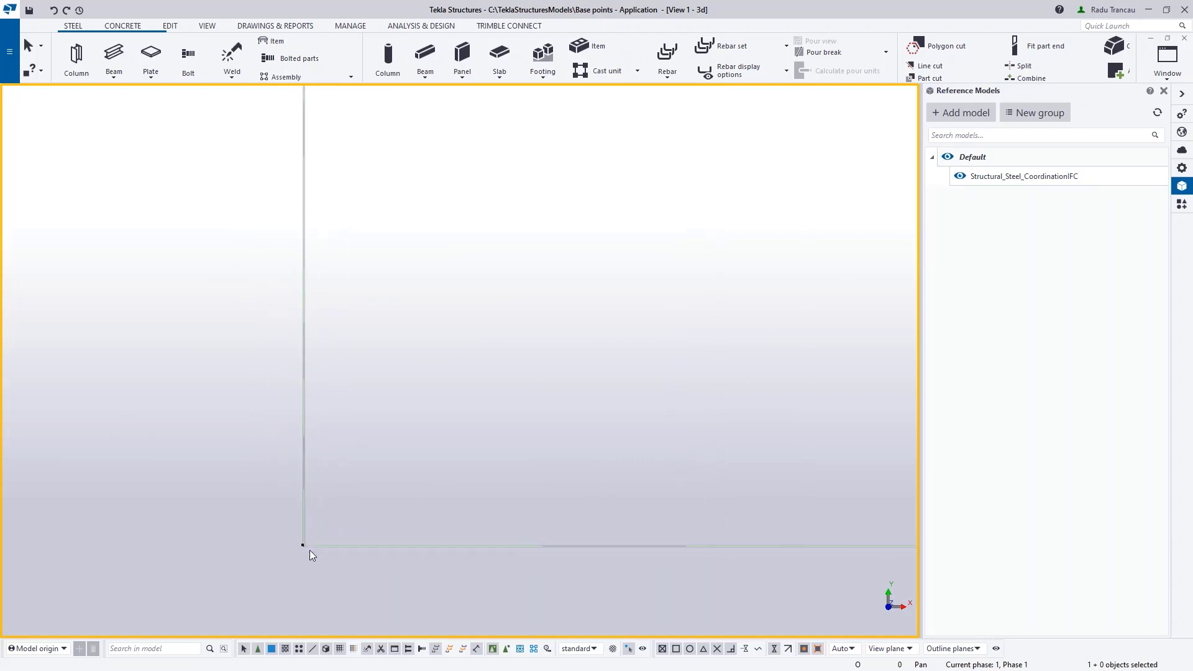
{"action": "scroll", "coordinate": [305, 550], "scroll_direction": "up", "scroll_amount": 3}
{"action": "scroll", "coordinate": [304, 550], "scroll_direction": "up", "scroll_amount": 5}
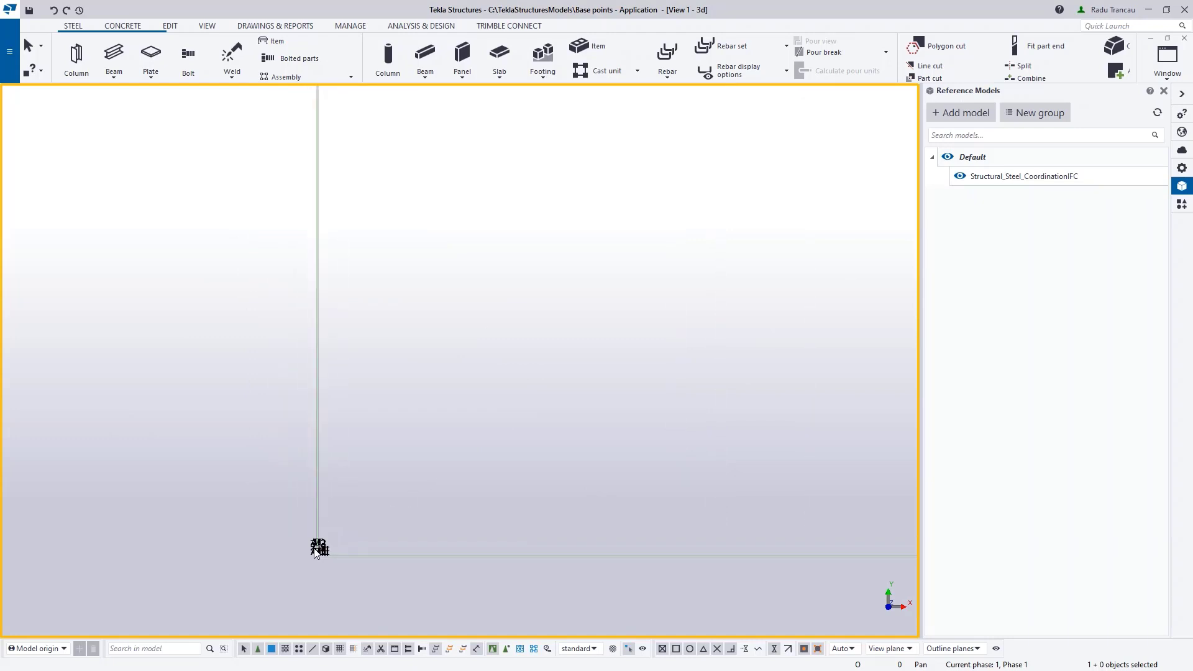
{"action": "scroll", "coordinate": [324, 559], "scroll_direction": "up", "scroll_amount": 2}
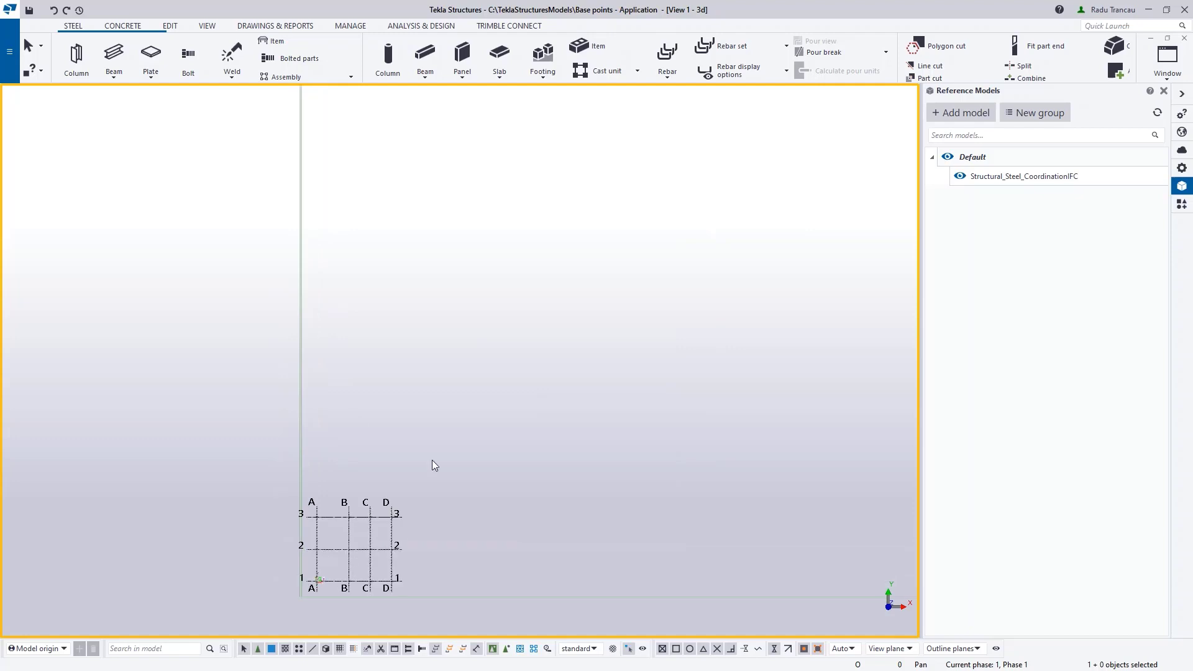
{"action": "scroll", "coordinate": [405, 497], "scroll_direction": "down", "scroll_amount": 8}
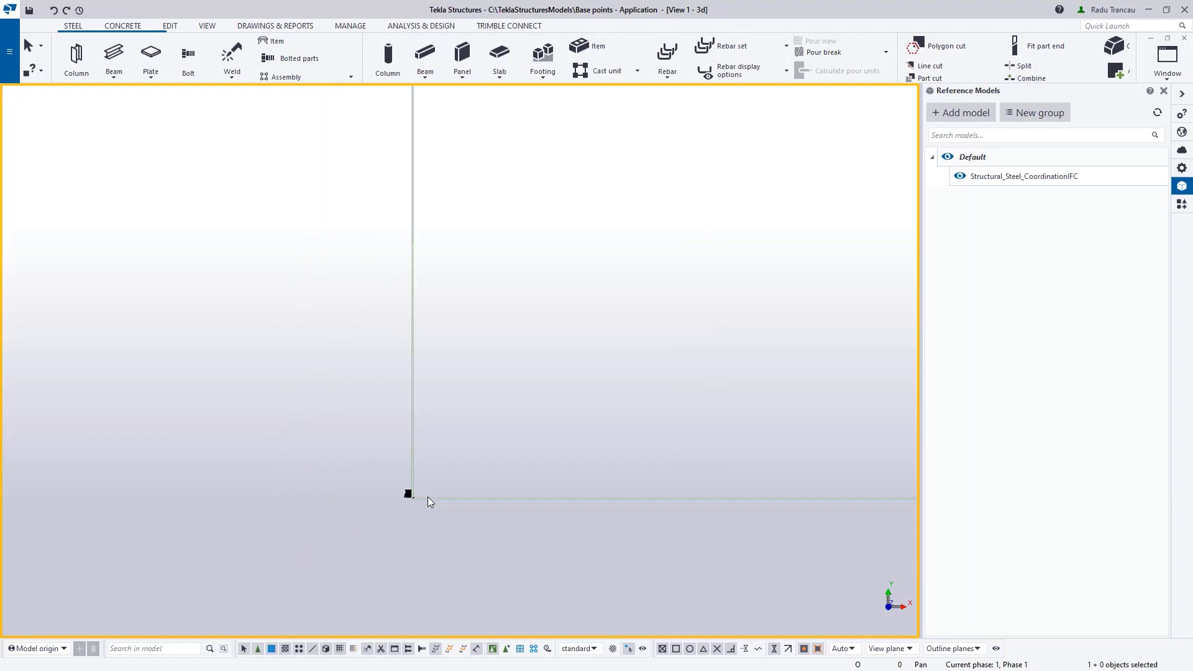
Step: Locate the imported steel structure in the work area's corner opposite the grid and examine it in 3D
{"action": "scroll", "coordinate": [490, 469], "scroll_direction": "down", "scroll_amount": 3}
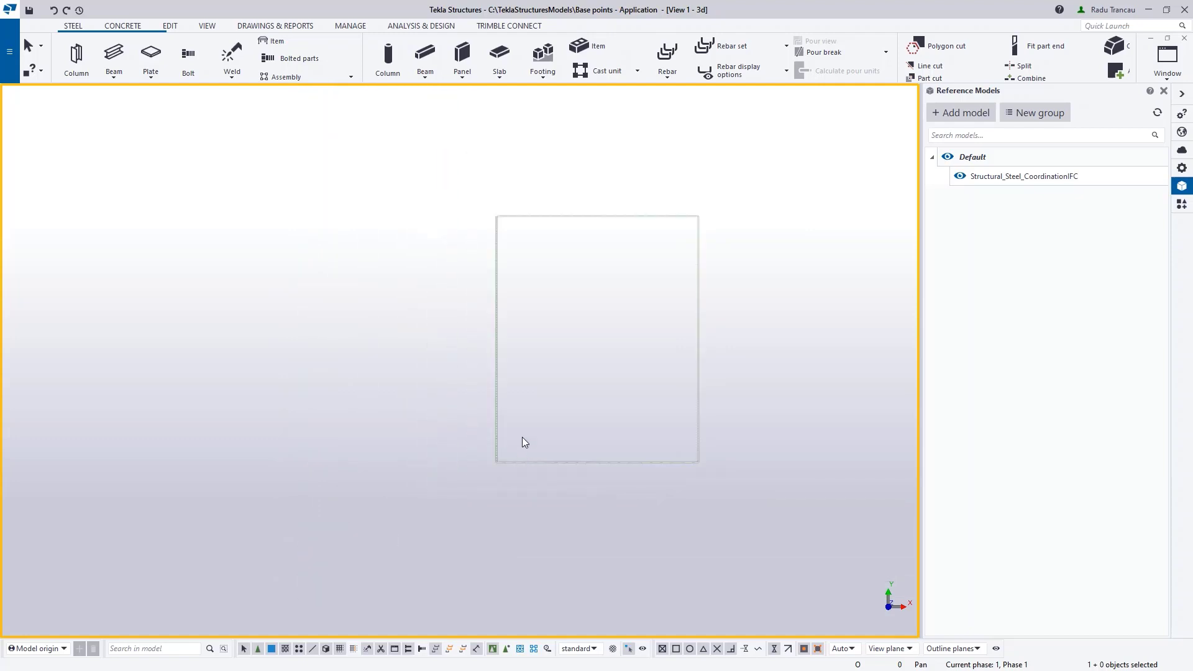
{"action": "scroll", "coordinate": [572, 339], "scroll_direction": "up", "scroll_amount": 3}
{"action": "scroll", "coordinate": [599, 327], "scroll_direction": "up", "scroll_amount": 3}
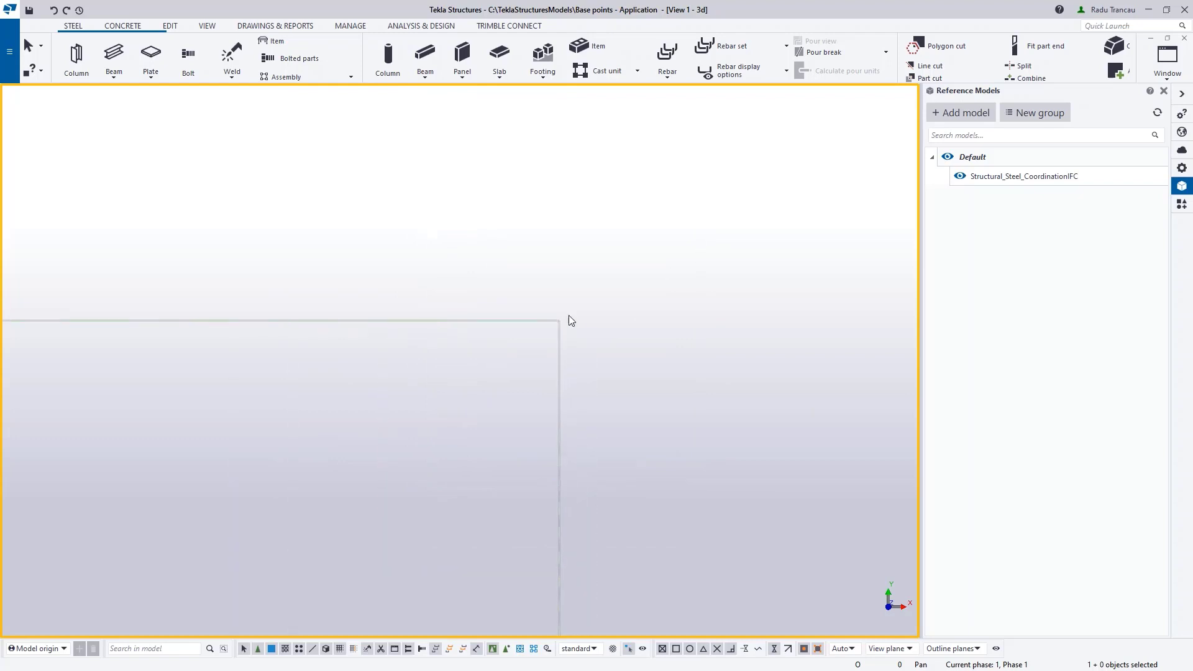
{"action": "scroll", "coordinate": [557, 311], "scroll_direction": "up", "scroll_amount": 3}
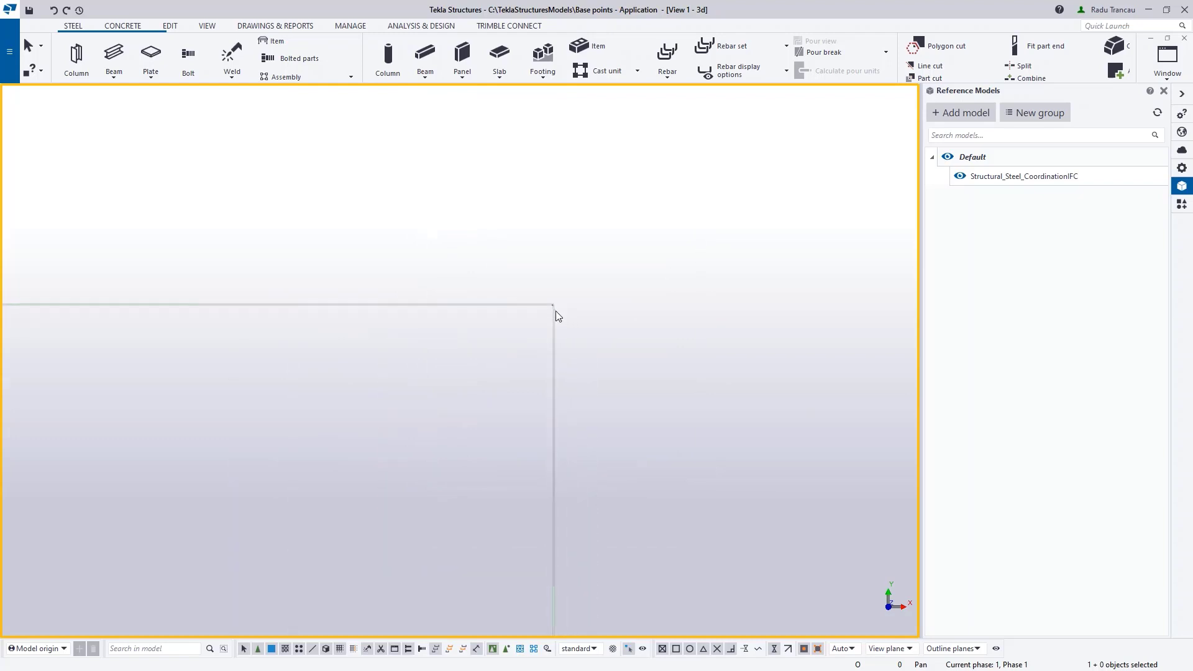
{"action": "scroll", "coordinate": [551, 300], "scroll_direction": "up", "scroll_amount": 5}
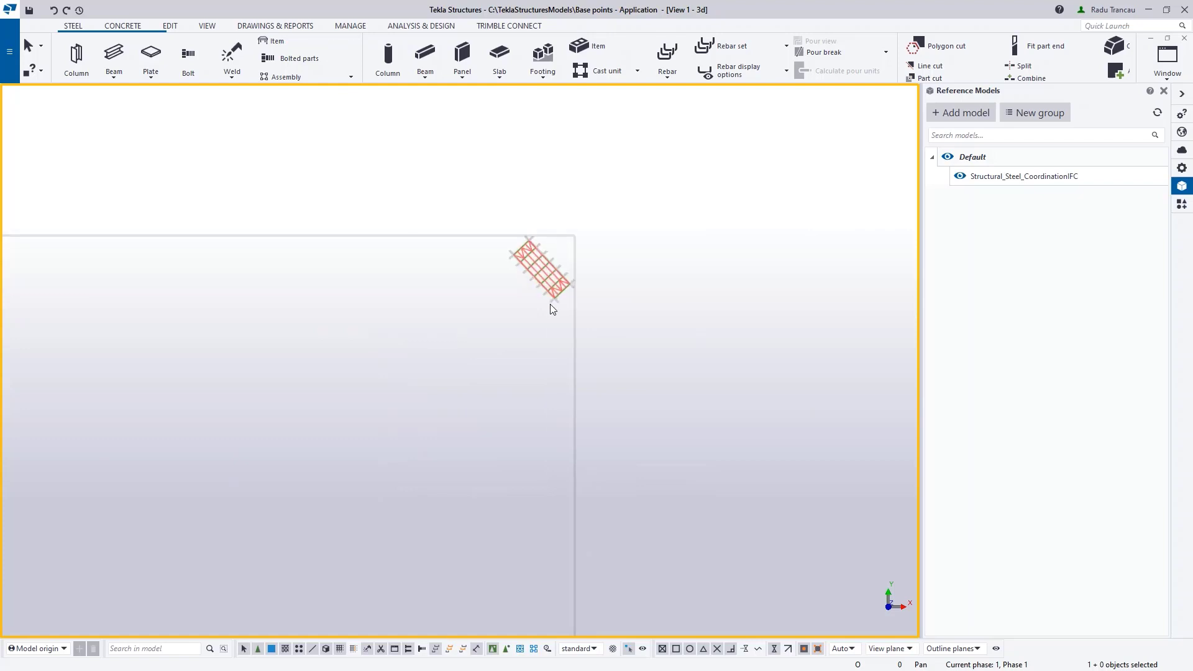
{"action": "mouse_move", "coordinate": [561, 337]}
{"action": "middle_mouse_down", "text": "ctrl"}
{"action": "mouse_move", "coordinate": [535, 299]}
{"action": "mouse_move", "coordinate": [535, 229]}
{"action": "middle_mouse_up", "text": "ctrl"}
{"action": "scroll", "coordinate": [575, 315], "scroll_direction": "up", "scroll_amount": 5}
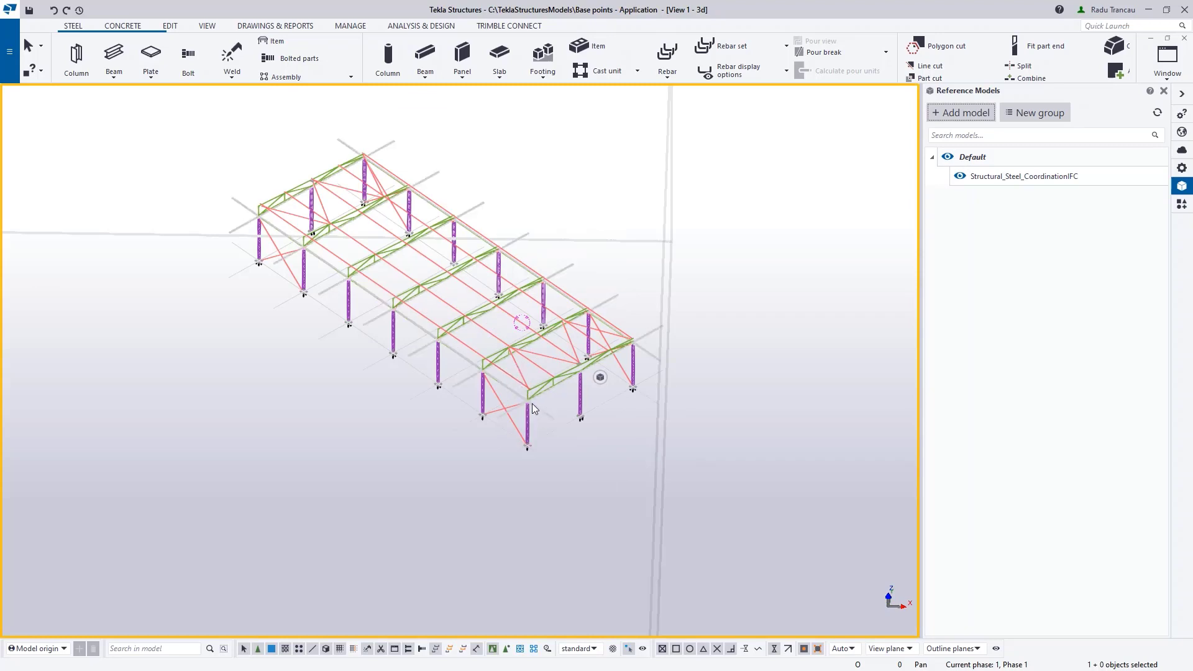
{"action": "scroll", "coordinate": [550, 357], "scroll_direction": "down", "scroll_amount": 2}
{"action": "middle_click_drag", "start_coordinate": [500, 368], "coordinate": [502, 401], "text": "ctrl"}
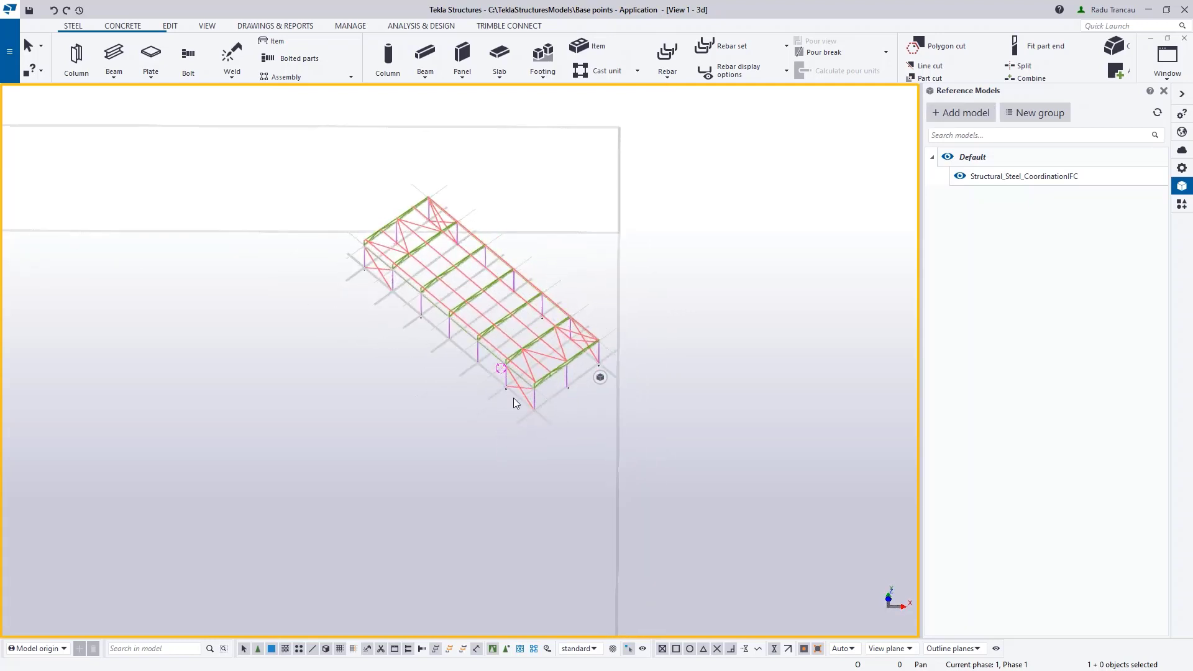
{"action": "scroll", "coordinate": [509, 360], "scroll_direction": "up", "scroll_amount": 4}
{"action": "middle_click_drag", "start_coordinate": [509, 361], "coordinate": [565, 370], "text": "ctrl"}
{"action": "scroll", "coordinate": [528, 414], "scroll_direction": "down", "scroll_amount": 5}
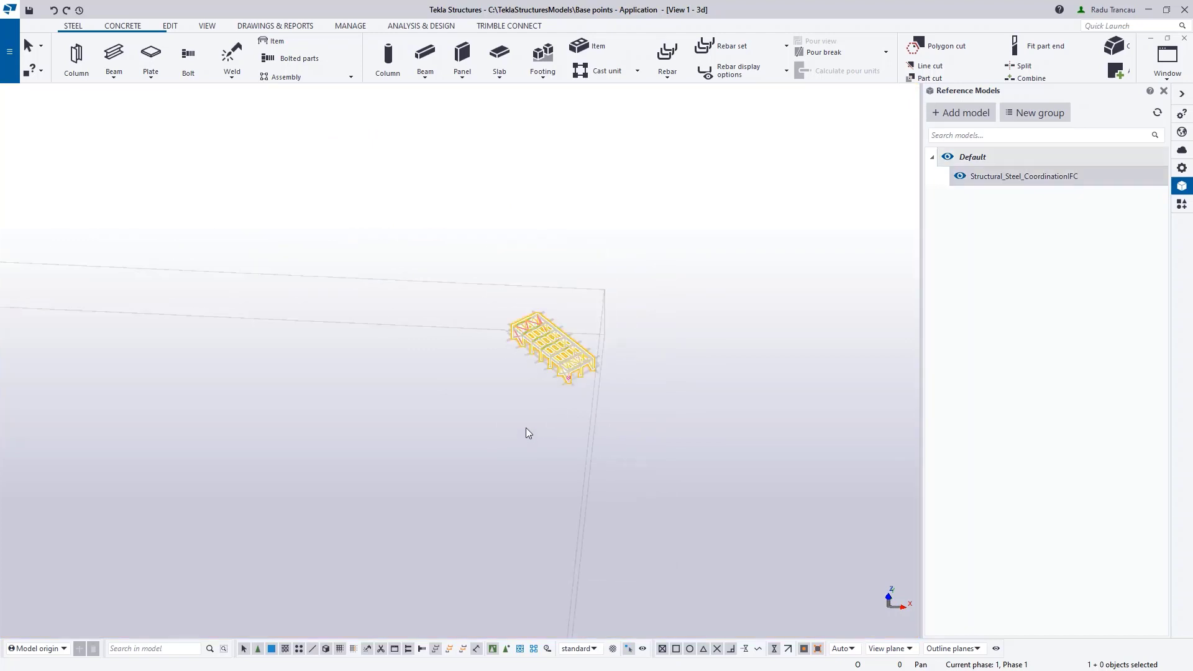
{"action": "scroll", "coordinate": [535, 406], "scroll_direction": "up", "scroll_amount": 8}
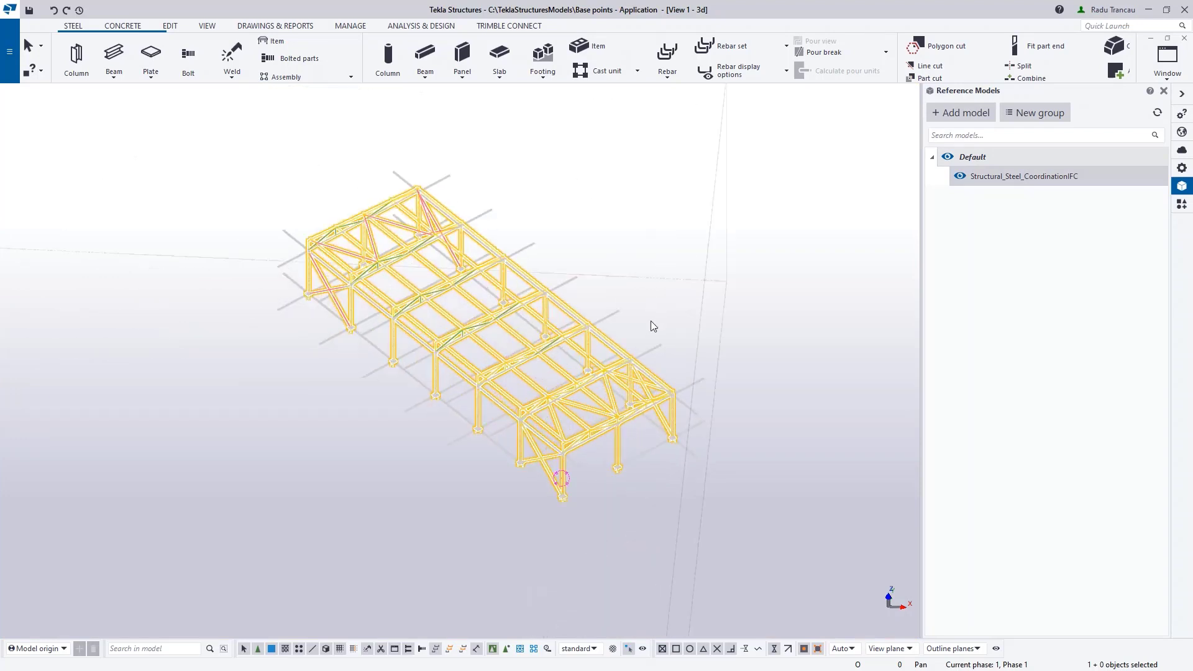
{"action": "left_click", "coordinate": [643, 331]}
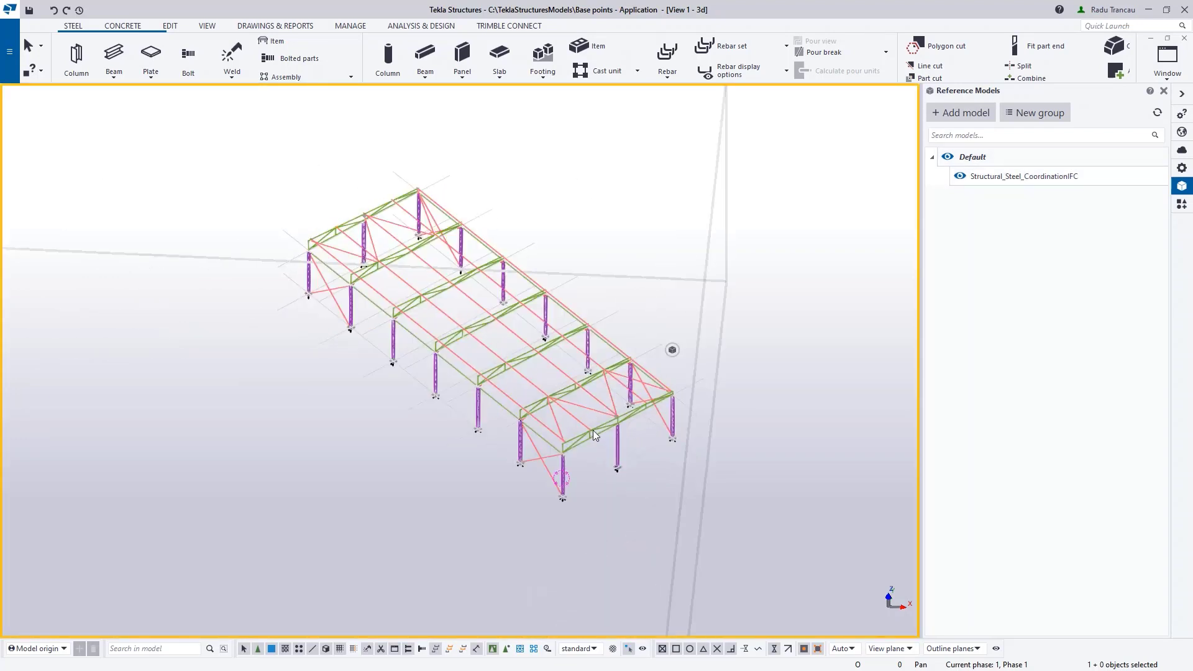
Step: Examine the imported steel frame from several 3D angles within its corner of the work area
{"action": "mouse_move", "coordinate": [534, 427]}
{"action": "middle_mouse_down", "text": "ctrl"}
{"action": "mouse_move", "coordinate": [546, 386]}
{"action": "mouse_move", "coordinate": [560, 452]}
{"action": "middle_mouse_up", "text": "ctrl"}
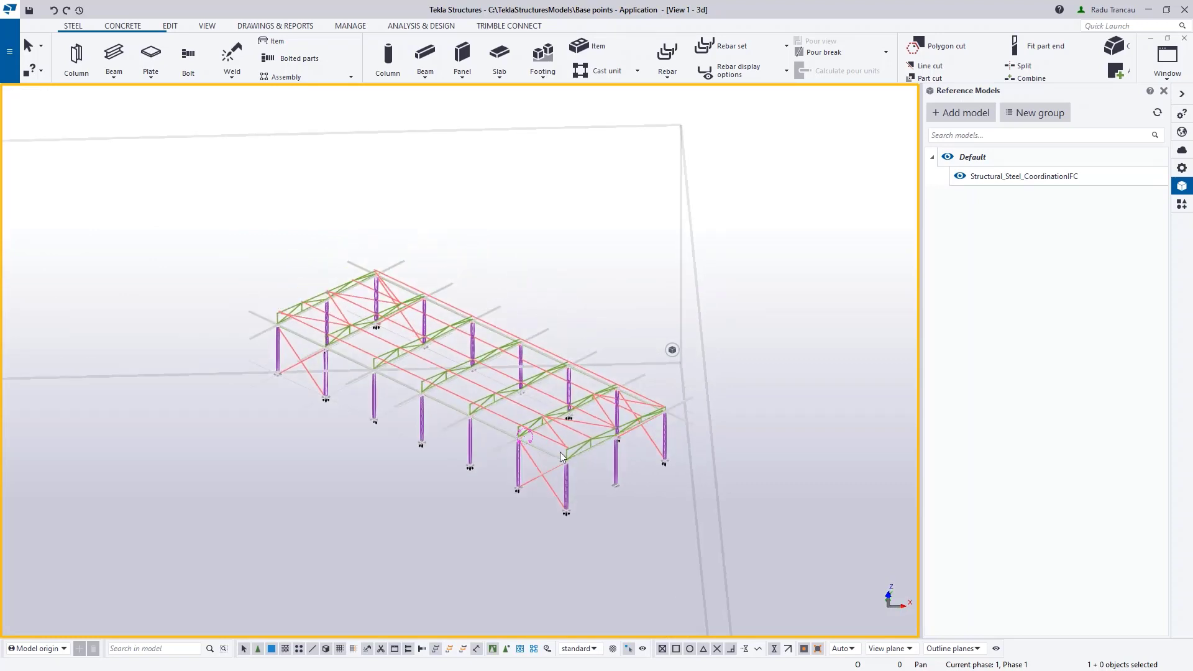
{"action": "mouse_move", "coordinate": [560, 452]}
{"action": "middle_mouse_down", "text": "ctrl"}
{"action": "mouse_move", "coordinate": [592, 453]}
{"action": "mouse_move", "coordinate": [572, 433]}
{"action": "middle_mouse_up", "text": "ctrl"}
{"action": "scroll", "coordinate": [571, 433], "scroll_direction": "up", "scroll_amount": 3}
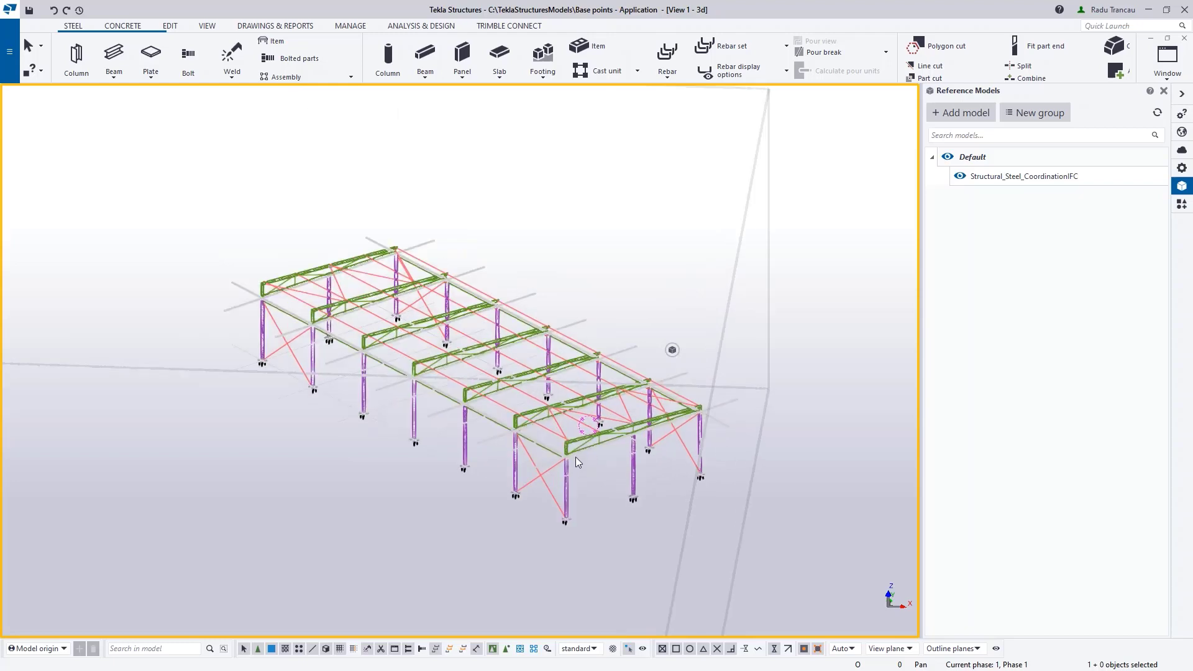
{"action": "scroll", "coordinate": [575, 457], "scroll_direction": "up", "scroll_amount": 3}
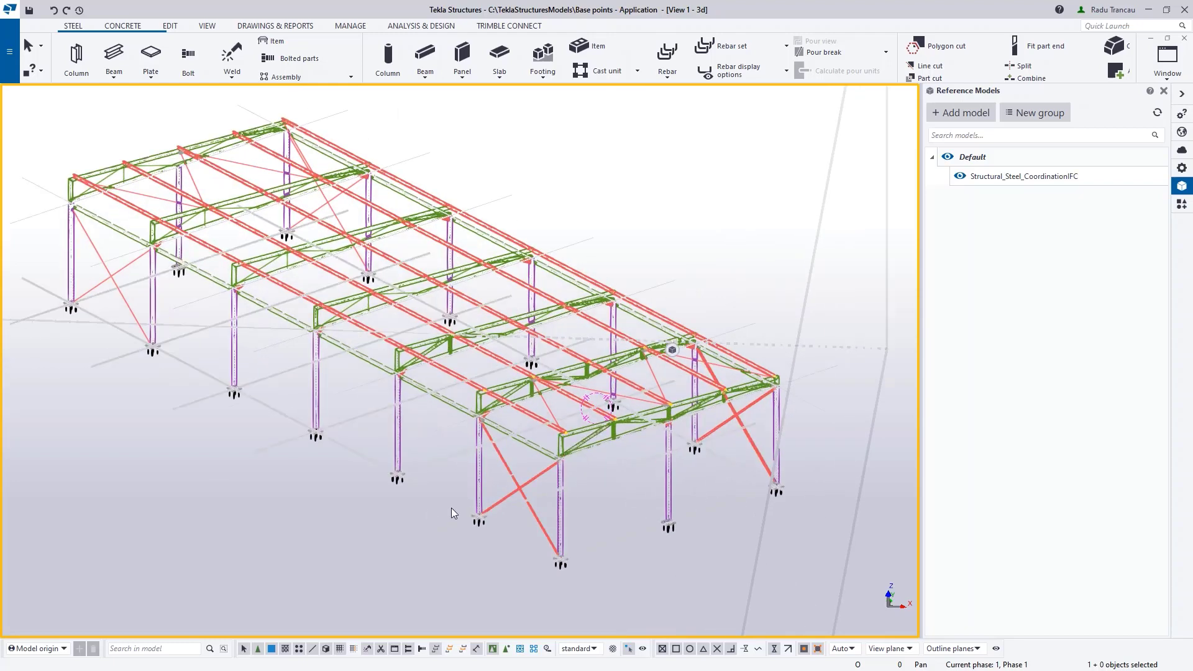
{"action": "scroll", "coordinate": [426, 490], "scroll_direction": "down", "scroll_amount": 2}
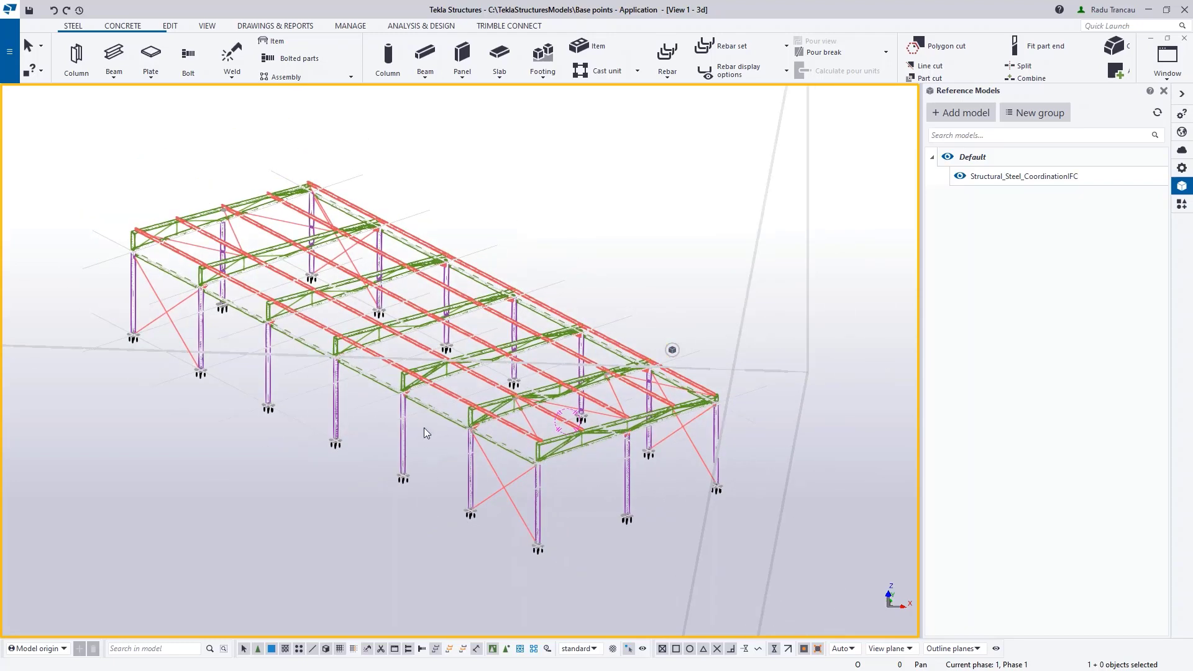
{"action": "middle_click_drag", "start_coordinate": [400, 378], "coordinate": [419, 416]}
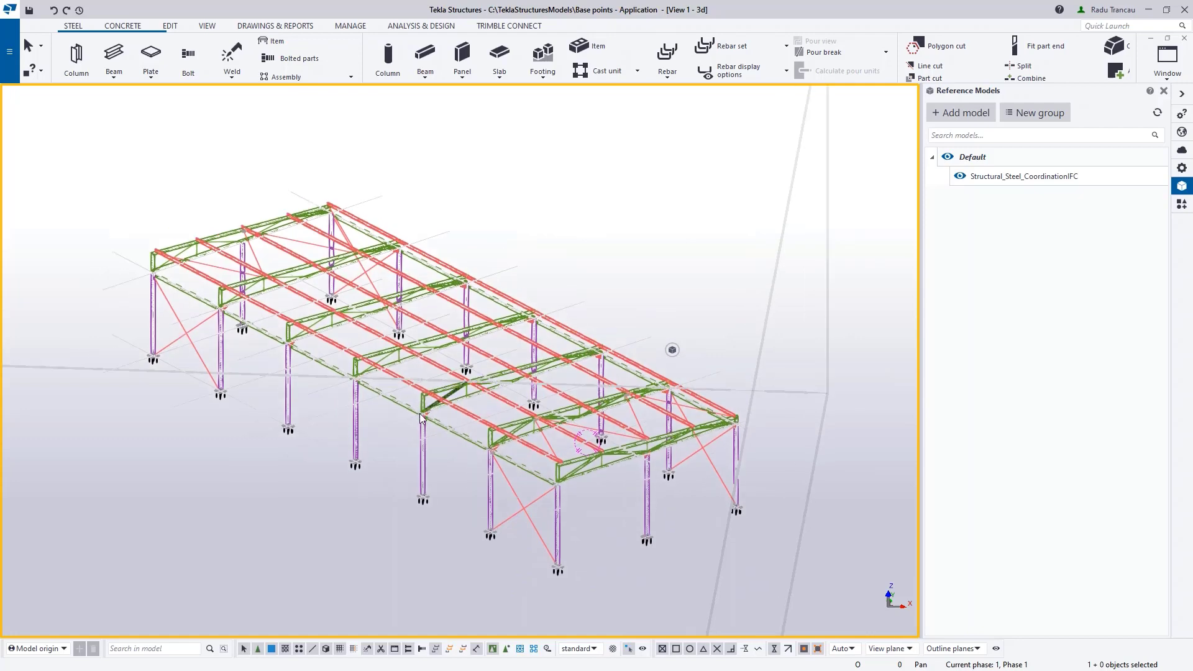
Step: Return to the plan view and inspect the model grid and its origin at the intersection of grid lines A and 1
{"action": "scroll", "coordinate": [421, 421], "scroll_direction": "down", "scroll_amount": 8}
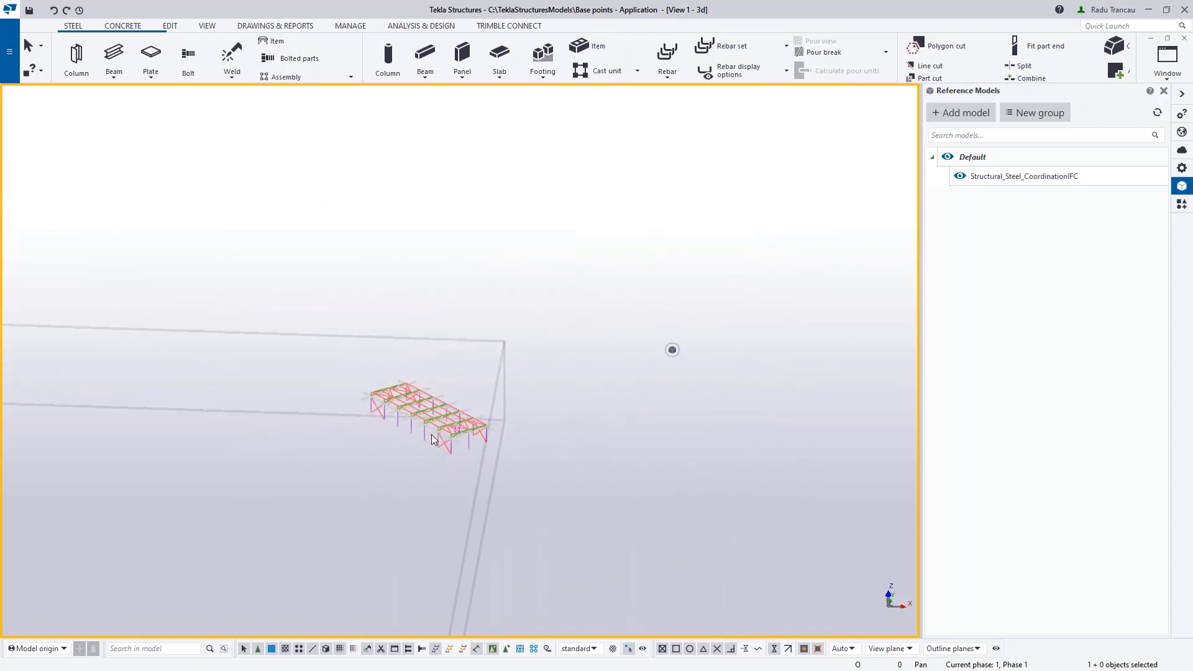
{"action": "scroll", "coordinate": [433, 439], "scroll_direction": "down", "scroll_amount": 4}
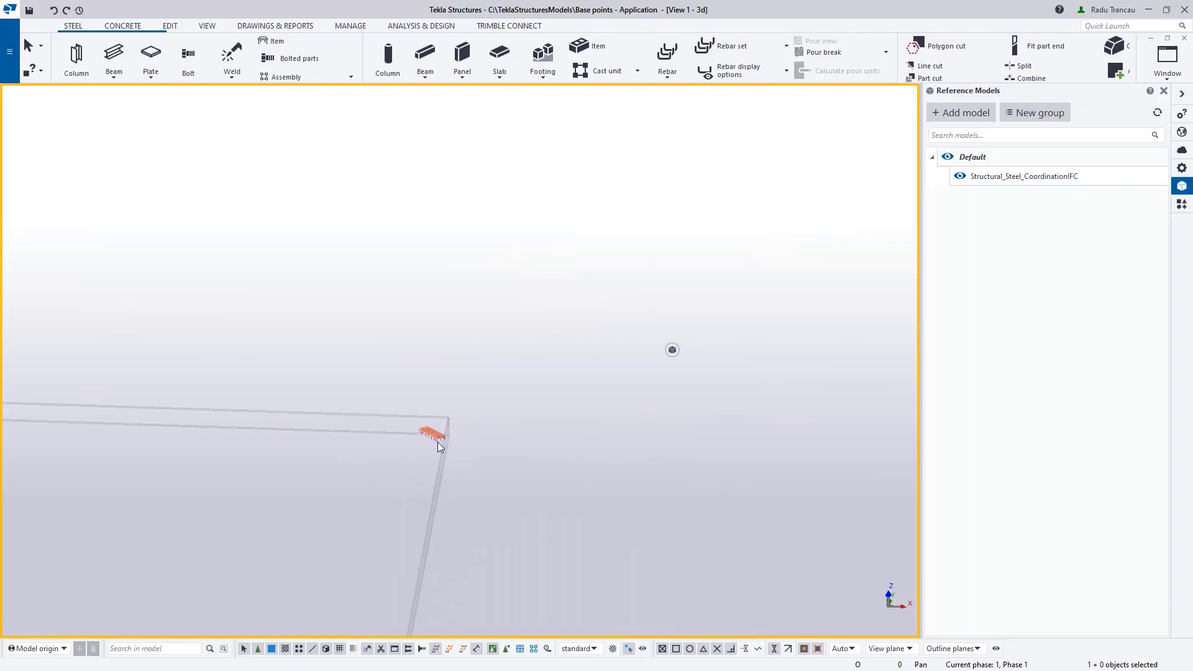
{"action": "key", "text": "ctrl+p"}
{"action": "middle_click_drag", "start_coordinate": [267, 557], "coordinate": [346, 470]}
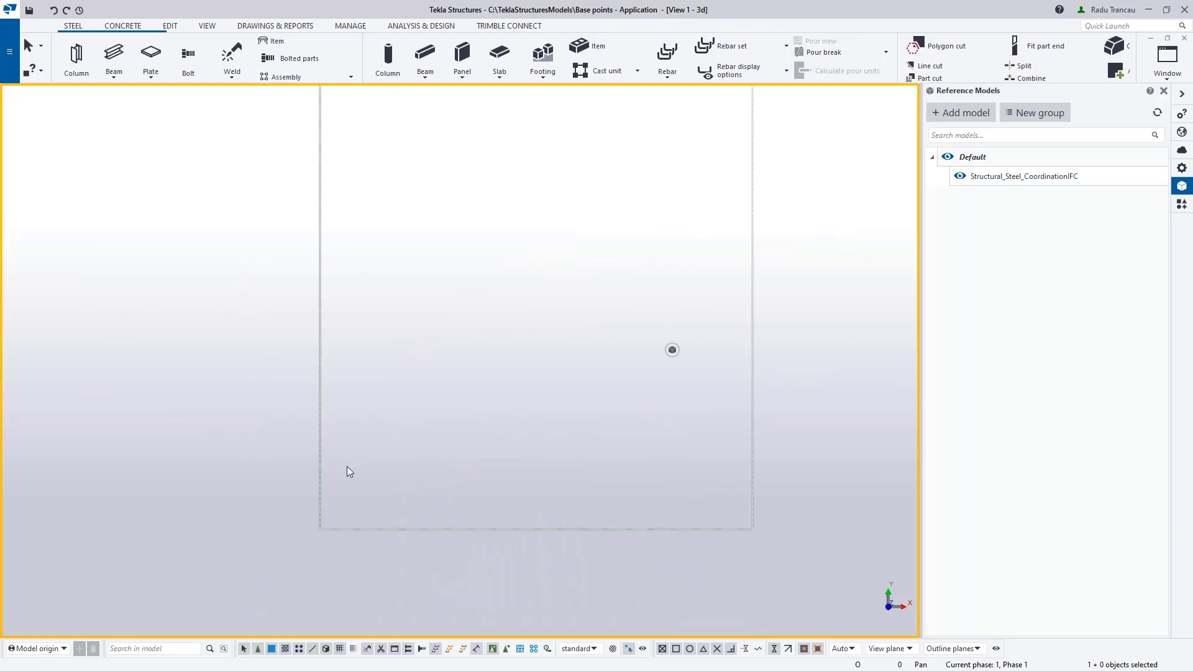
{"action": "scroll", "coordinate": [322, 545], "scroll_direction": "up", "scroll_amount": 4}
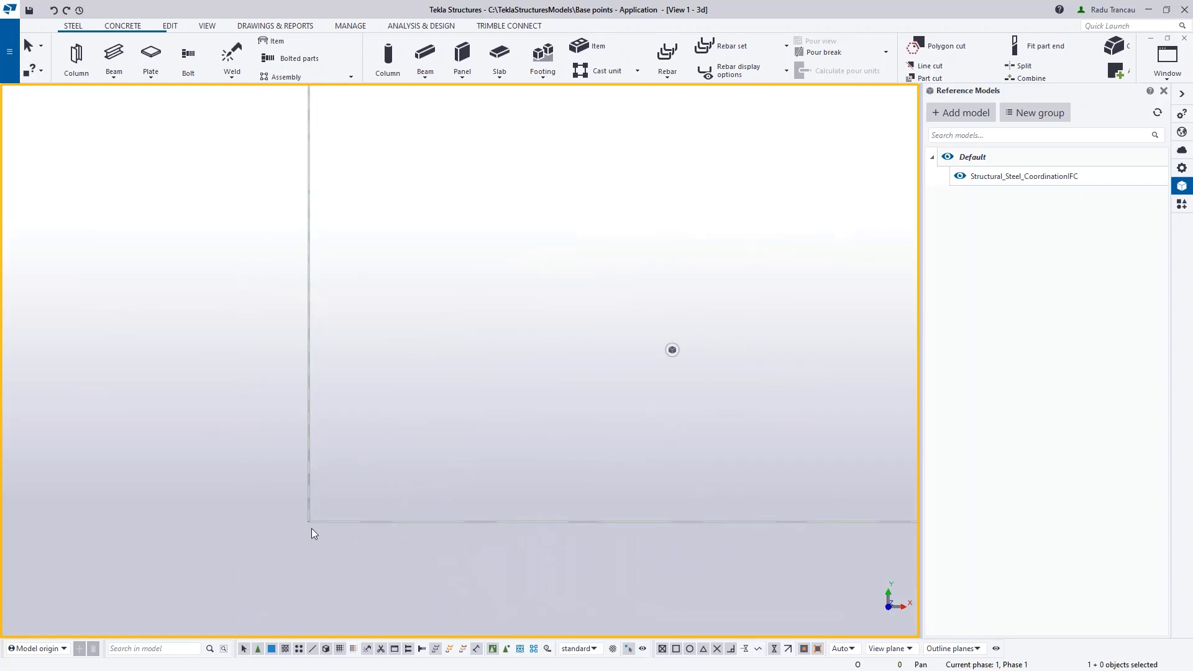
{"action": "scroll", "coordinate": [313, 524], "scroll_direction": "up", "scroll_amount": 1}
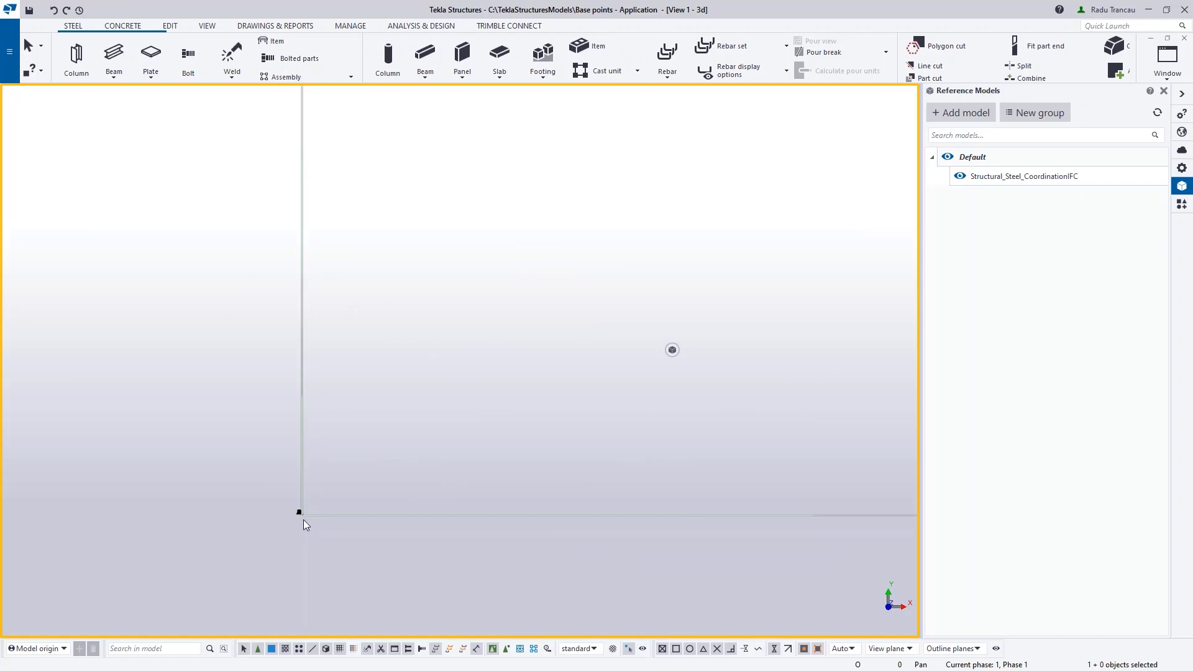
{"action": "scroll", "coordinate": [303, 518], "scroll_direction": "up", "scroll_amount": 1}
{"action": "scroll", "coordinate": [291, 508], "scroll_direction": "up", "scroll_amount": 5}
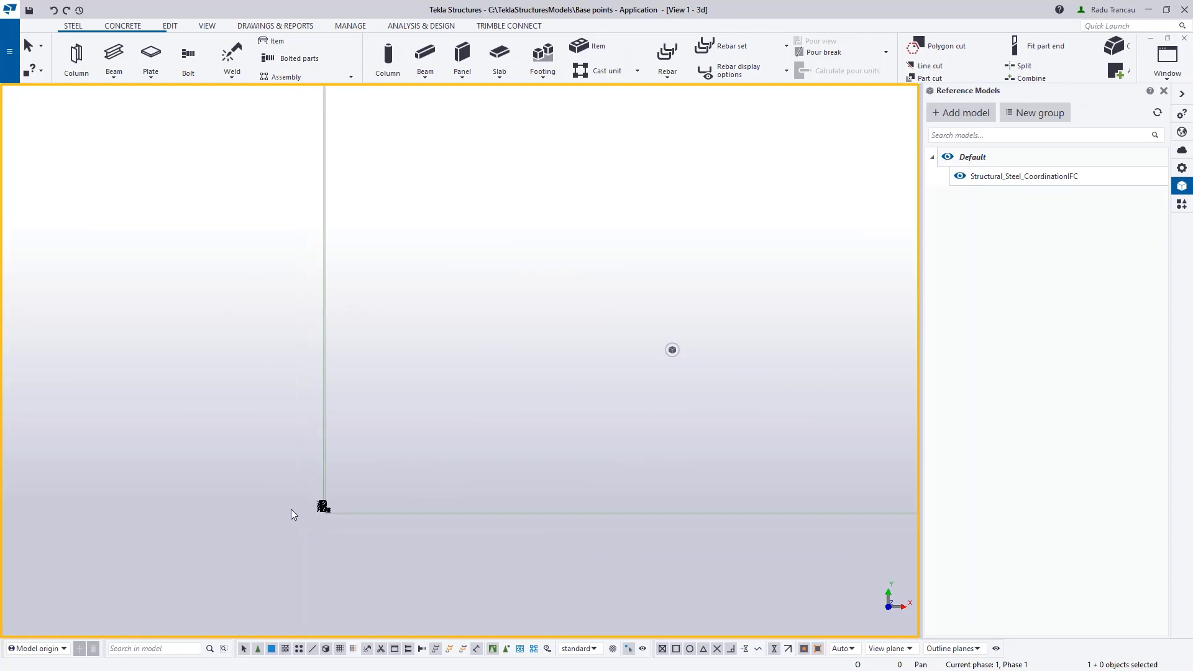
{"action": "scroll", "coordinate": [320, 517], "scroll_direction": "up", "scroll_amount": 2}
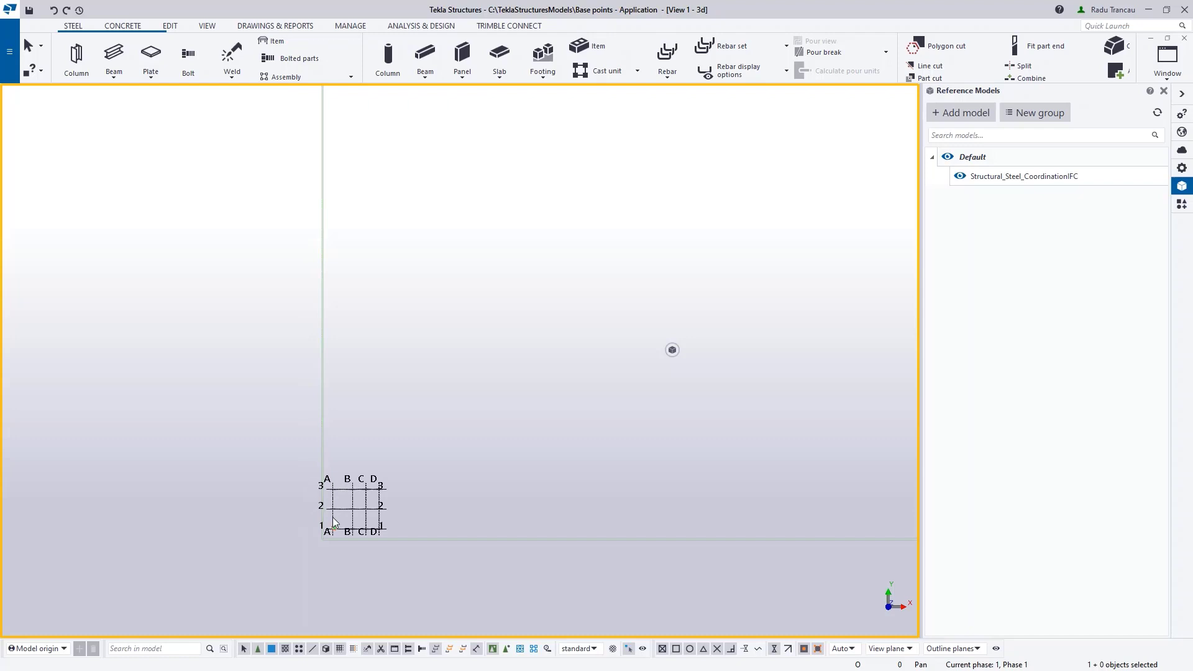
{"action": "scroll", "coordinate": [335, 518], "scroll_direction": "up", "scroll_amount": 3}
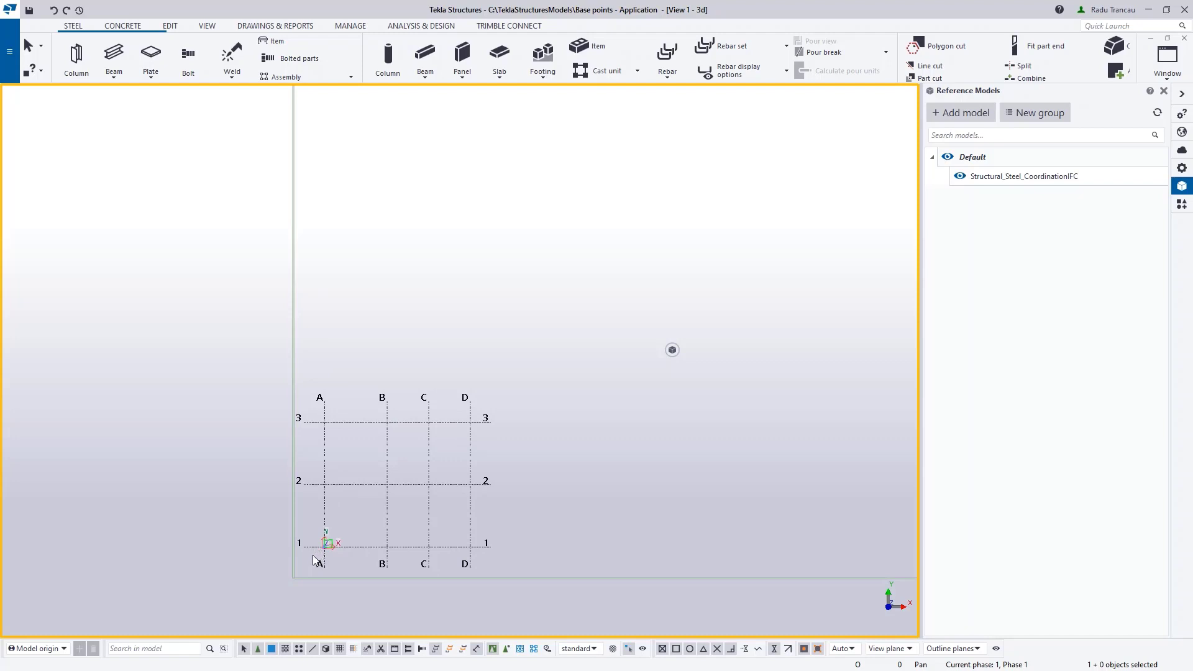
{"action": "scroll", "coordinate": [337, 542], "scroll_direction": "up", "scroll_amount": 2}
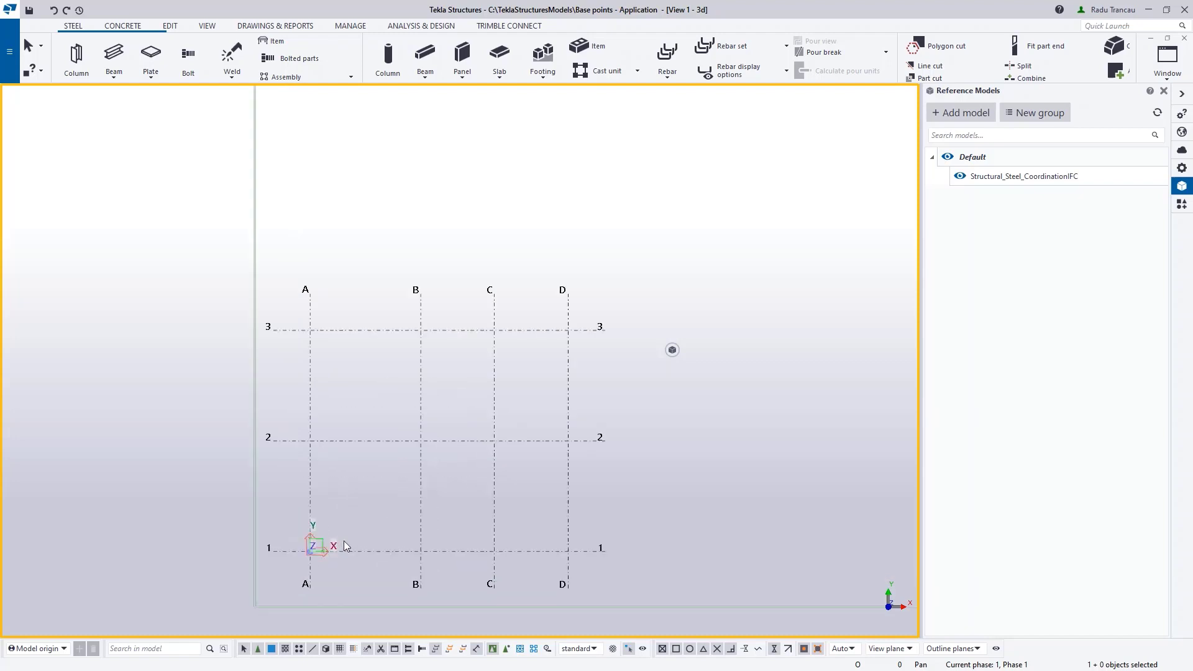
Step: Compare positions in plan by locating the steel structure in the work area corner diagonally opposite the grid
{"action": "scroll", "coordinate": [354, 516], "scroll_direction": "down", "scroll_amount": 1}
{"action": "middle_click_drag", "start_coordinate": [354, 525], "coordinate": [322, 520], "text": "ctrl"}
{"action": "scroll", "coordinate": [323, 520], "scroll_direction": "down", "scroll_amount": 3}
{"action": "middle_click_drag", "start_coordinate": [655, 357], "coordinate": [365, 441]}
{"action": "key", "text": "ctrl+p"}
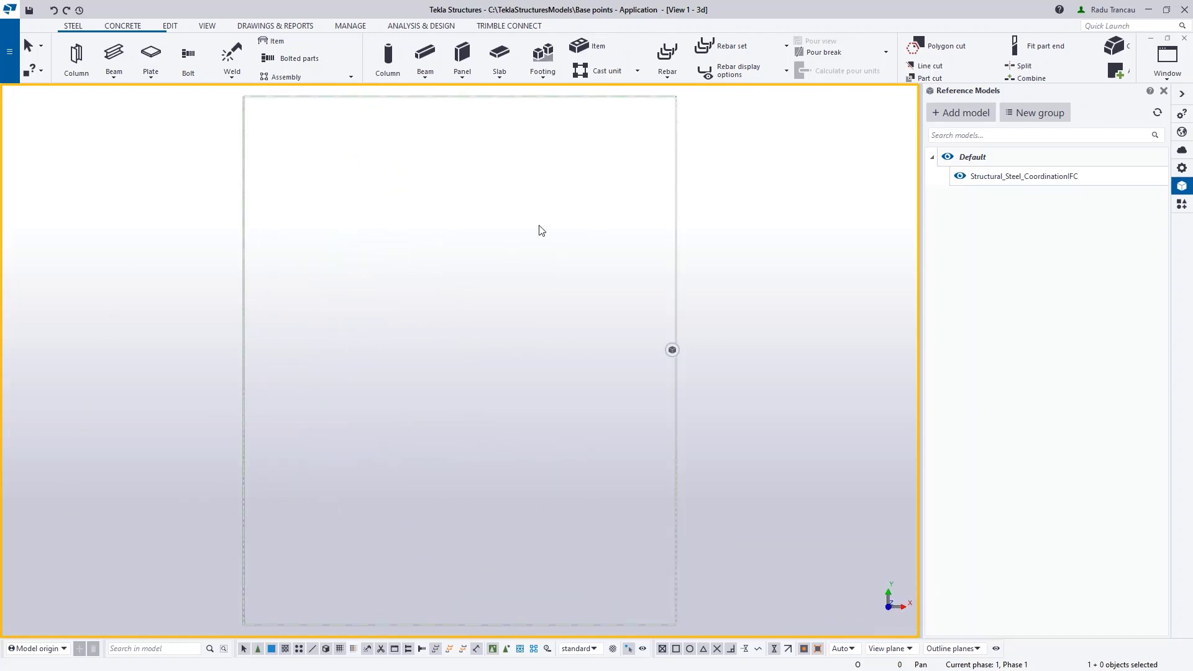
{"action": "middle_click_drag", "start_coordinate": [693, 121], "coordinate": [488, 288]}
{"action": "scroll", "coordinate": [489, 288], "scroll_direction": "up", "scroll_amount": 2}
{"action": "scroll", "coordinate": [463, 237], "scroll_direction": "up", "scroll_amount": 2}
{"action": "scroll", "coordinate": [442, 251], "scroll_direction": "up", "scroll_amount": 5}
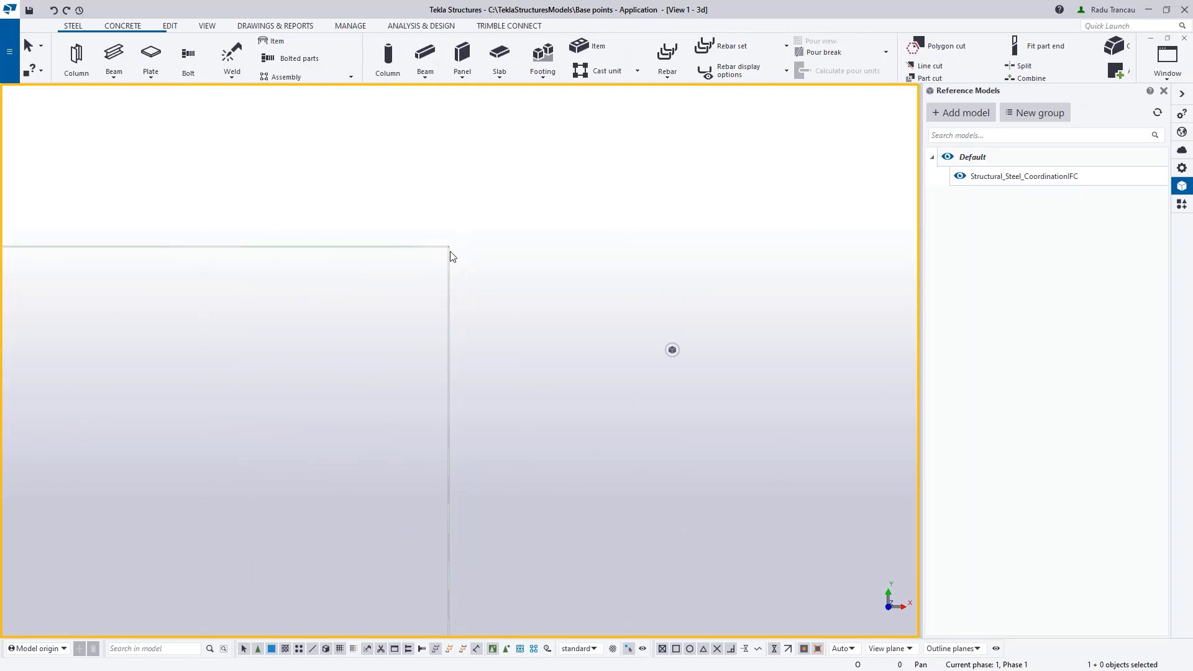
{"action": "scroll", "coordinate": [435, 248], "scroll_direction": "up", "scroll_amount": 5}
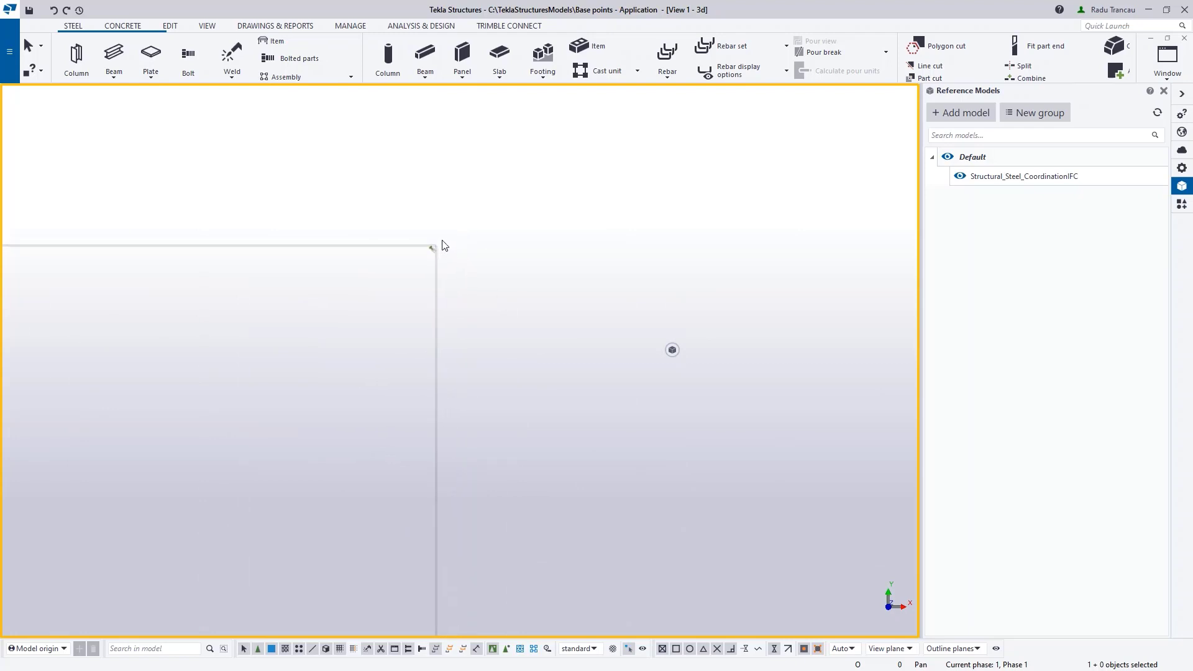
{"action": "scroll", "coordinate": [425, 239], "scroll_direction": "up", "scroll_amount": 6}
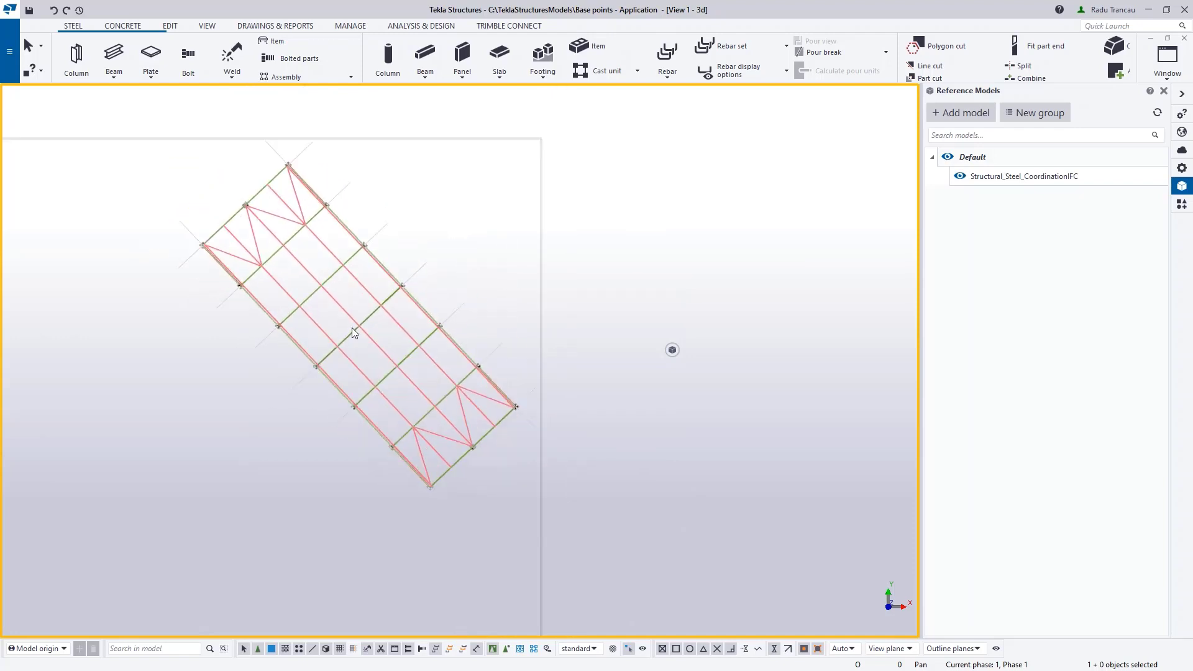
Step: Inspect the whole steel frame in 3D, selecting the reference model briefly and clearing the selection
{"action": "middle_click_drag", "start_coordinate": [351, 326], "coordinate": [343, 207], "text": "ctrl"}
{"action": "scroll", "coordinate": [317, 315], "scroll_direction": "up", "scroll_amount": 6}
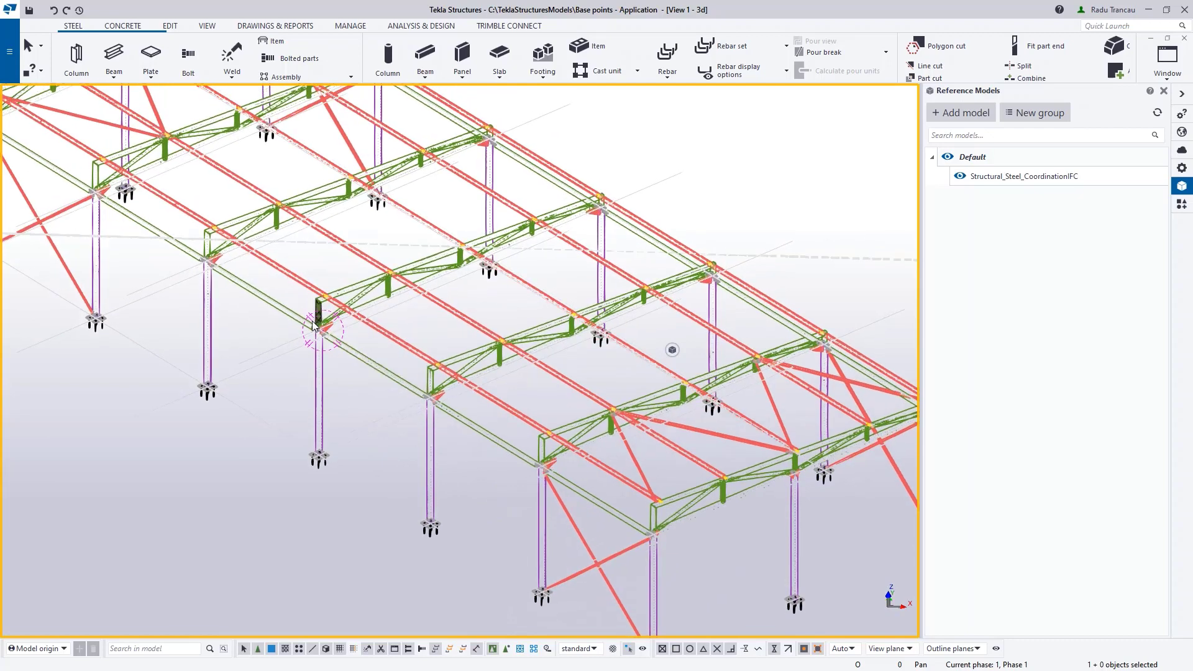
{"action": "scroll", "coordinate": [313, 327], "scroll_direction": "down", "scroll_amount": 6}
{"action": "scroll", "coordinate": [328, 372], "scroll_direction": "up", "scroll_amount": 6}
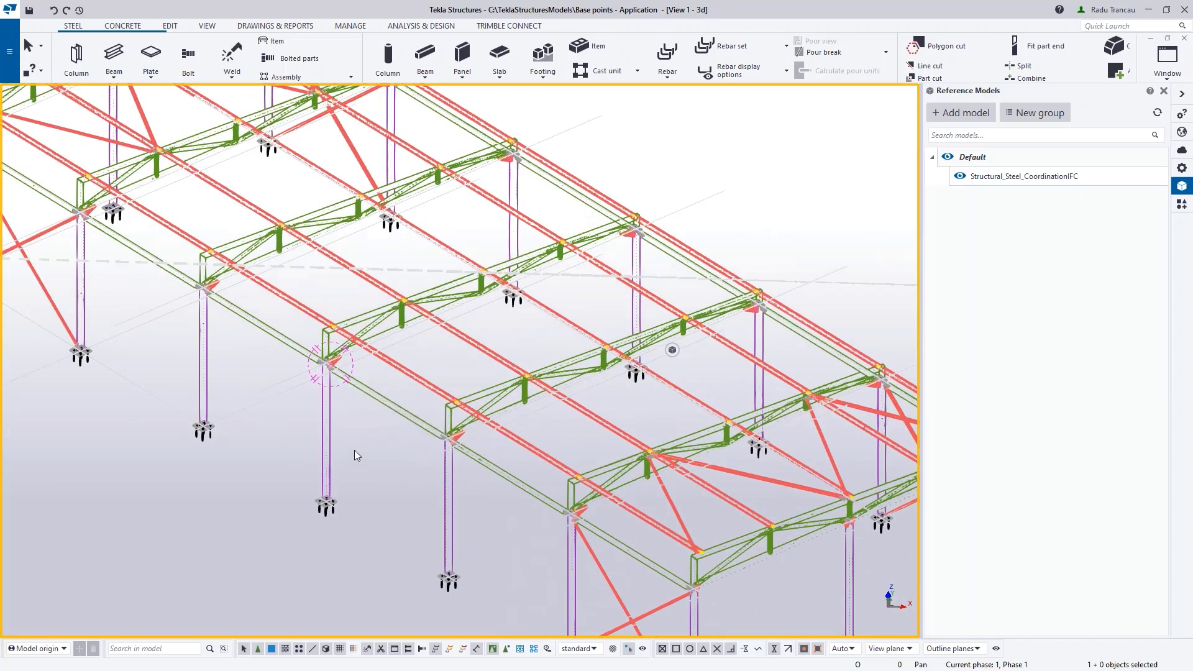
{"action": "scroll", "coordinate": [363, 447], "scroll_direction": "down", "scroll_amount": 5}
{"action": "scroll", "coordinate": [574, 315], "scroll_direction": "up", "scroll_amount": 3}
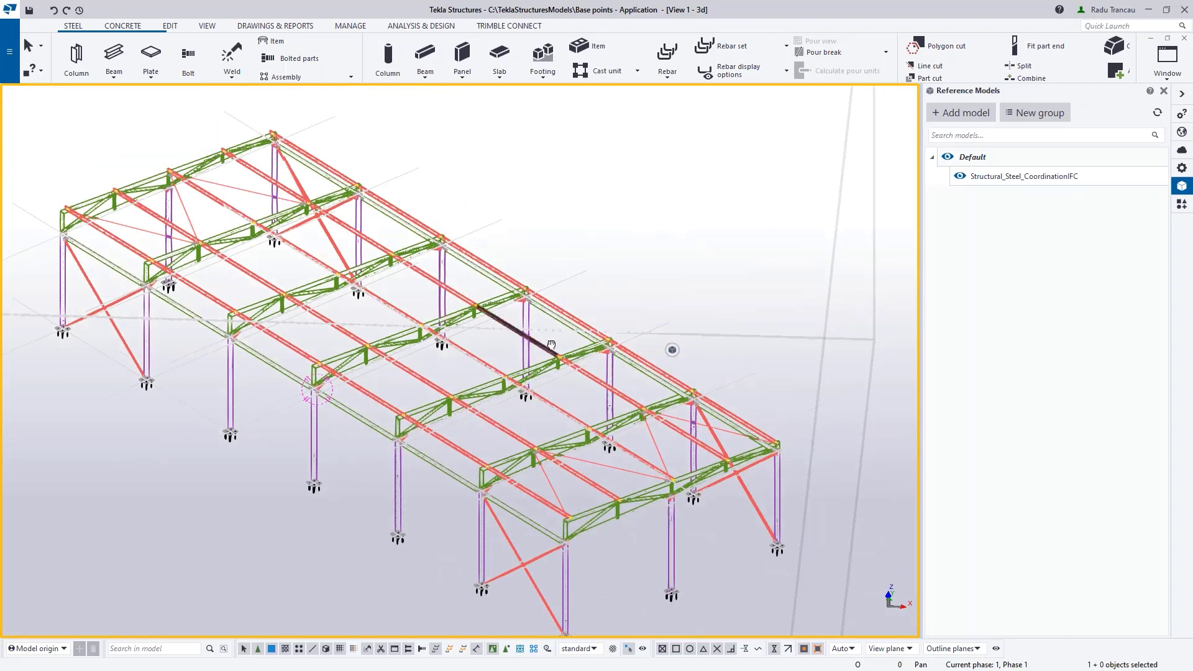
{"action": "middle_click_drag", "start_coordinate": [404, 384], "coordinate": [479, 355]}
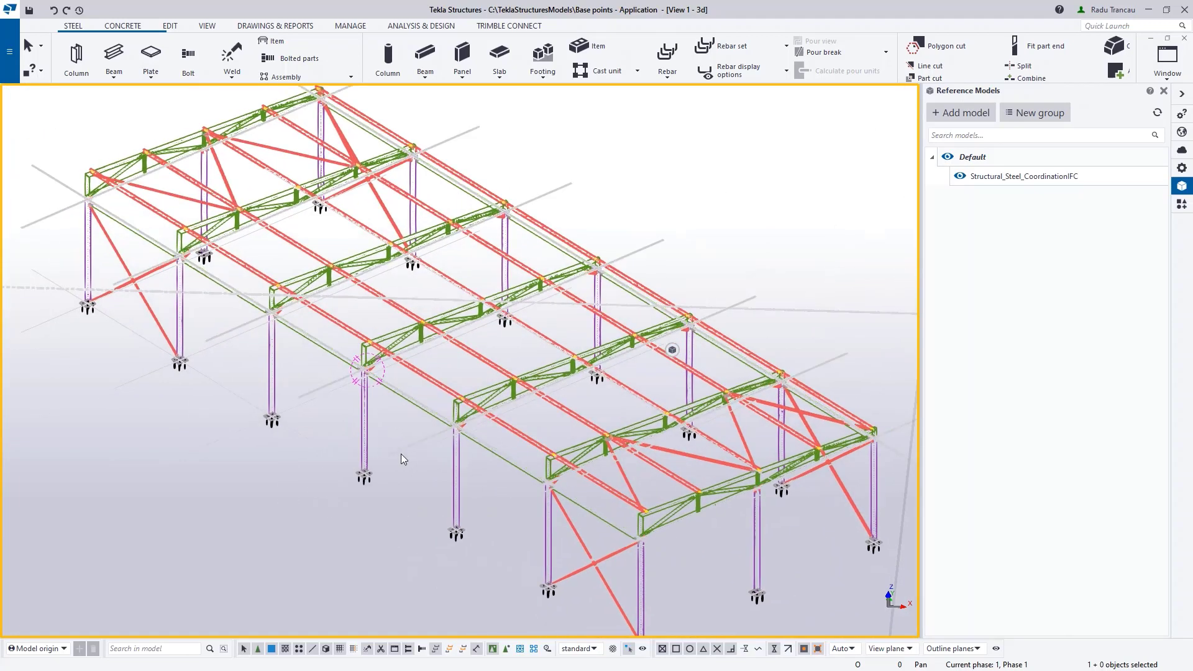
{"action": "scroll", "coordinate": [415, 462], "scroll_direction": "down", "scroll_amount": 2}
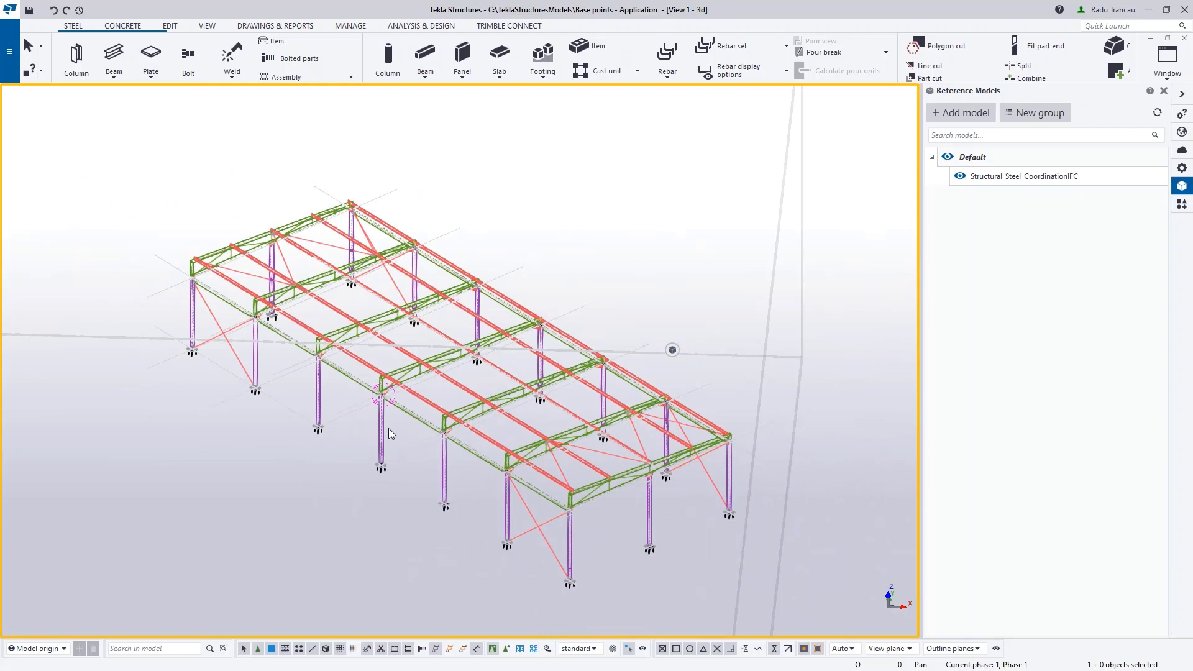
{"action": "left_click", "coordinate": [395, 466]}
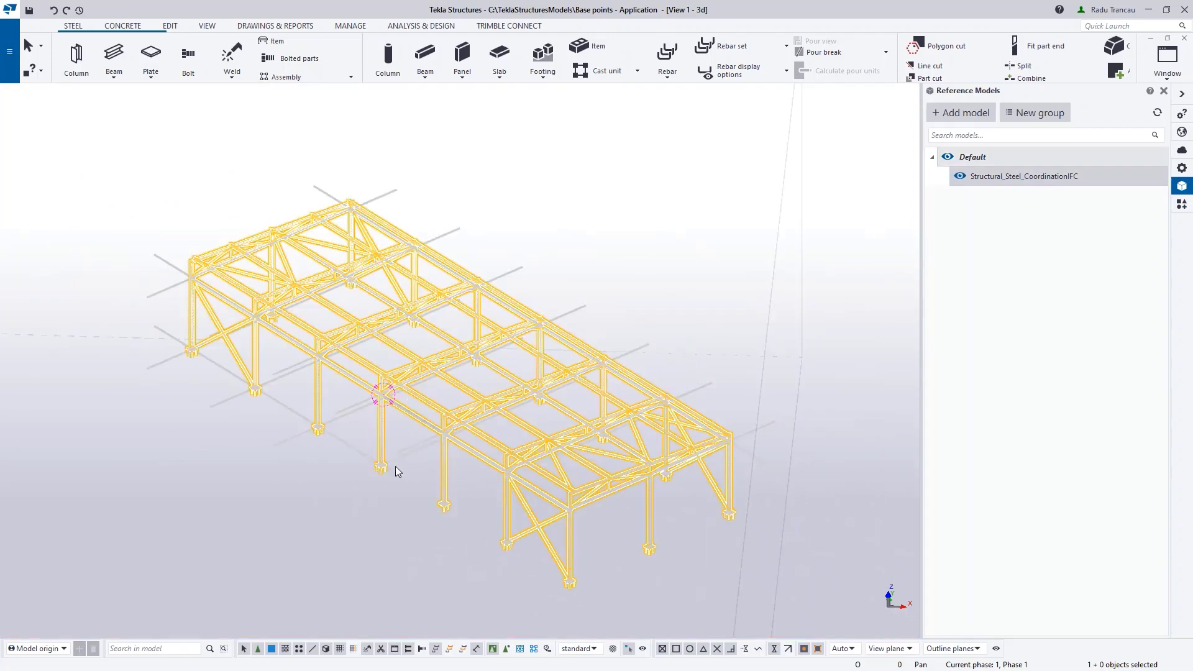
{"action": "left_click", "coordinate": [592, 249]}
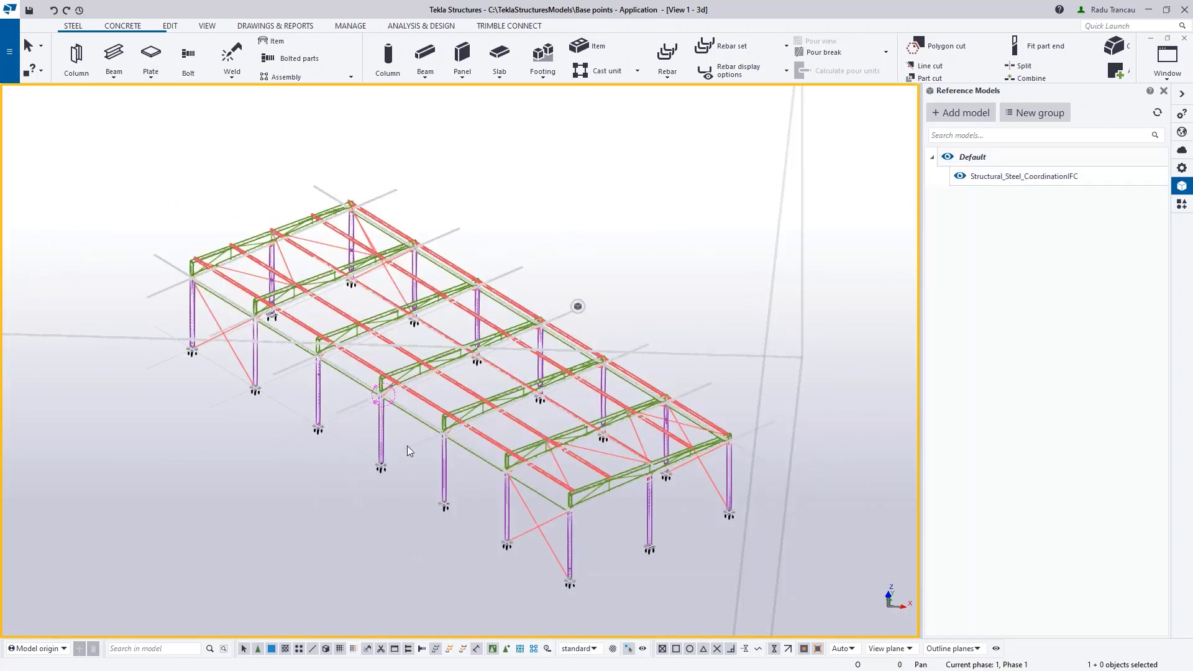
Step: Examine close up how the truss member, column surfaces and column base plate of the reference model are displayed
{"action": "scroll", "coordinate": [350, 438], "scroll_direction": "up", "scroll_amount": 10}
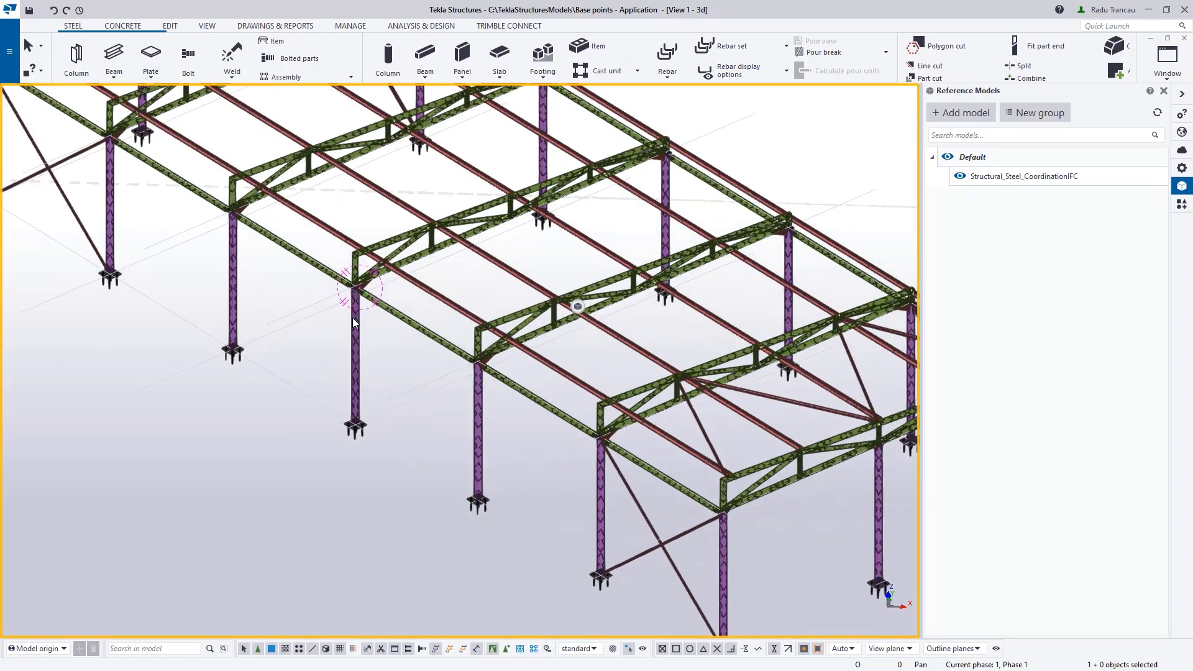
{"action": "scroll", "coordinate": [359, 244], "scroll_direction": "up", "scroll_amount": 10}
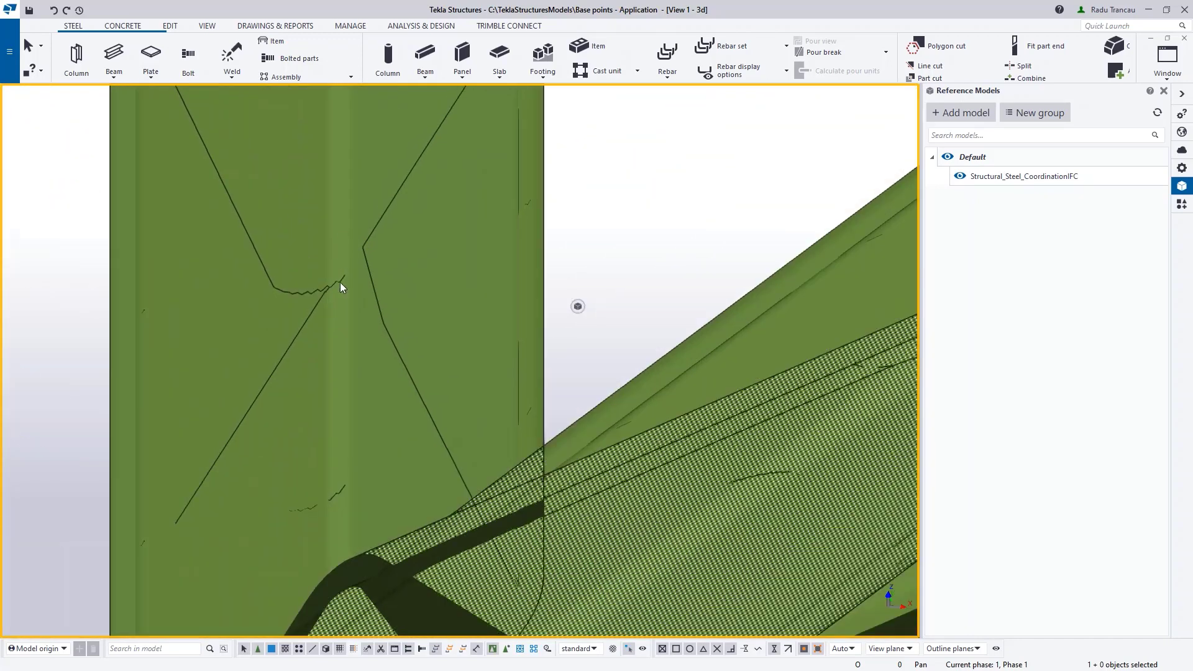
{"action": "middle_click_drag", "start_coordinate": [341, 287], "coordinate": [380, 346]}
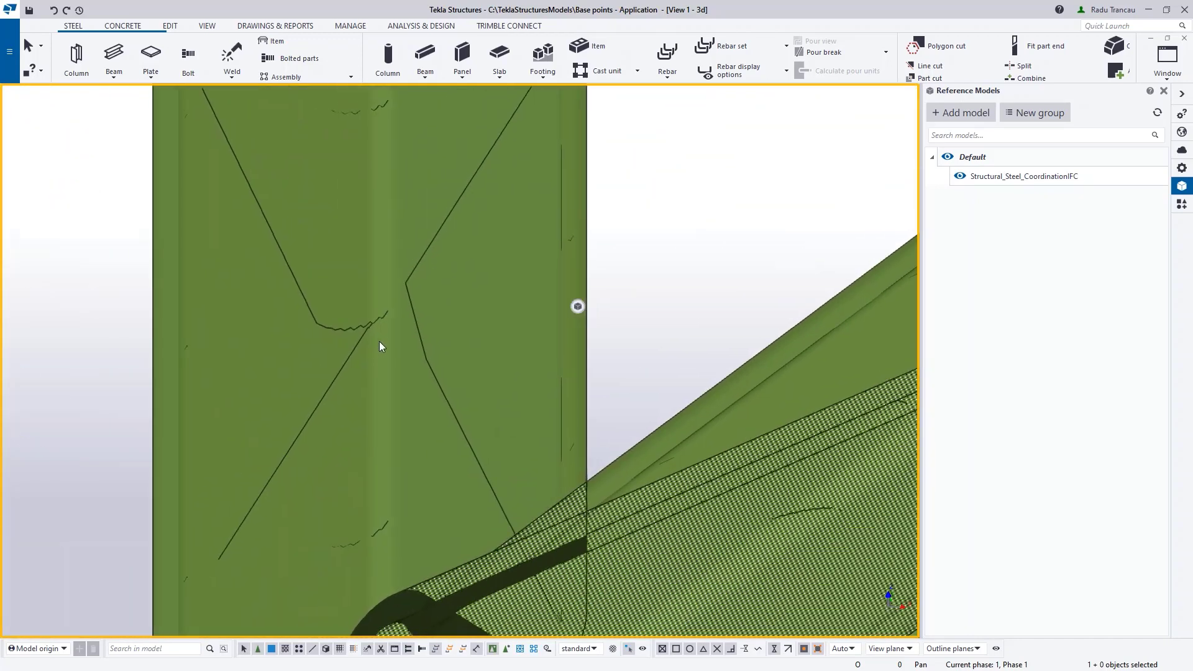
{"action": "scroll", "coordinate": [390, 337], "scroll_direction": "down", "scroll_amount": 6}
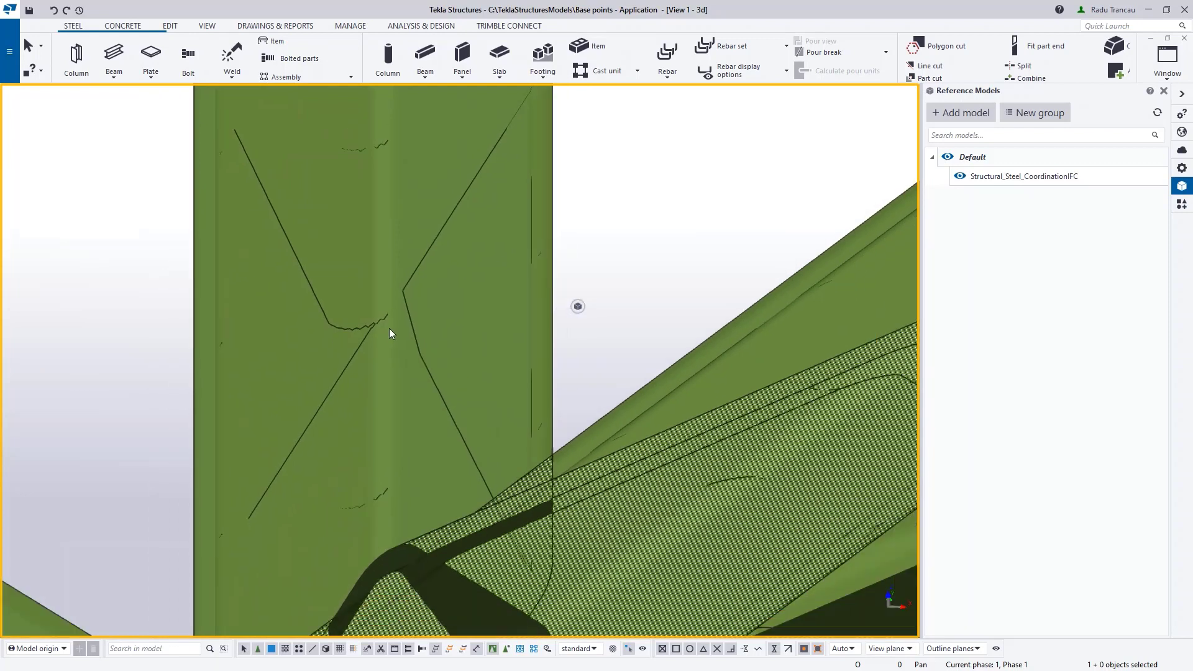
{"action": "scroll", "coordinate": [397, 326], "scroll_direction": "down", "scroll_amount": 8}
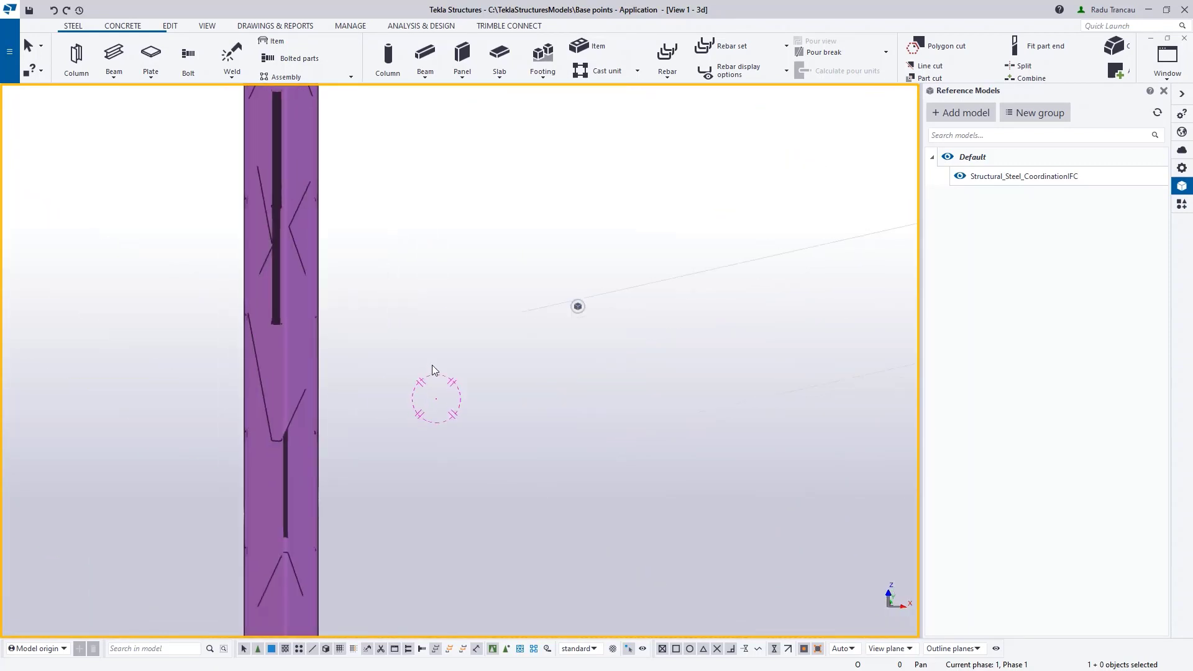
{"action": "scroll", "coordinate": [392, 380], "scroll_direction": "down", "scroll_amount": 4}
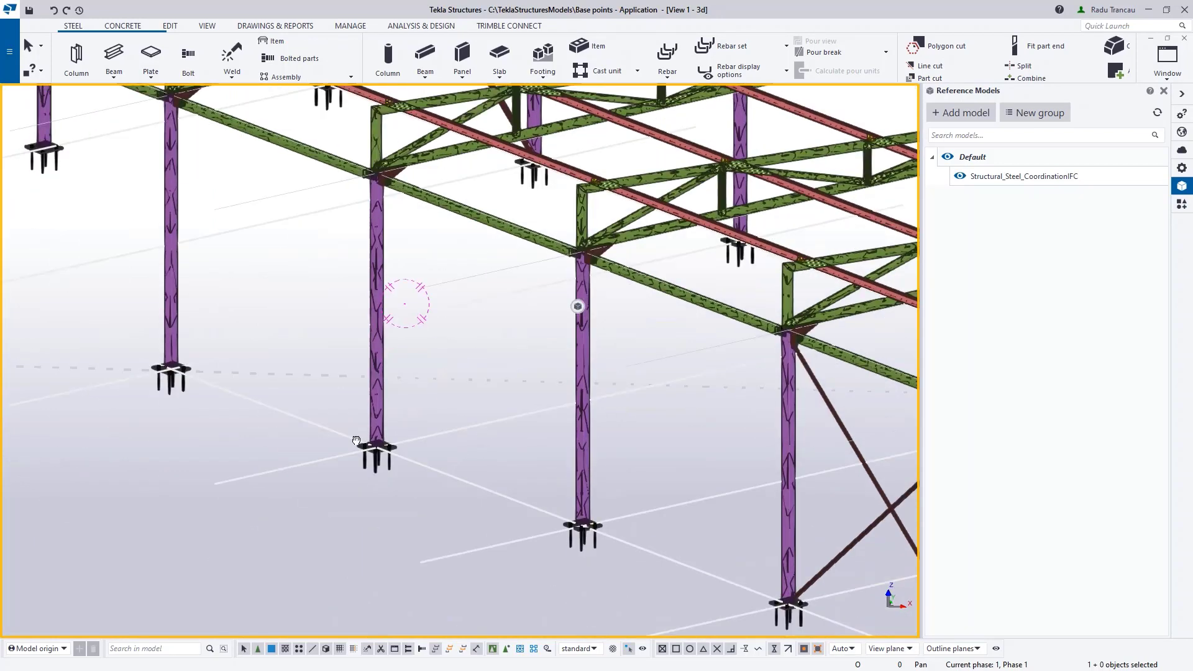
{"action": "scroll", "coordinate": [373, 417], "scroll_direction": "up", "scroll_amount": 8}
{"action": "scroll", "coordinate": [373, 419], "scroll_direction": "up", "scroll_amount": 5}
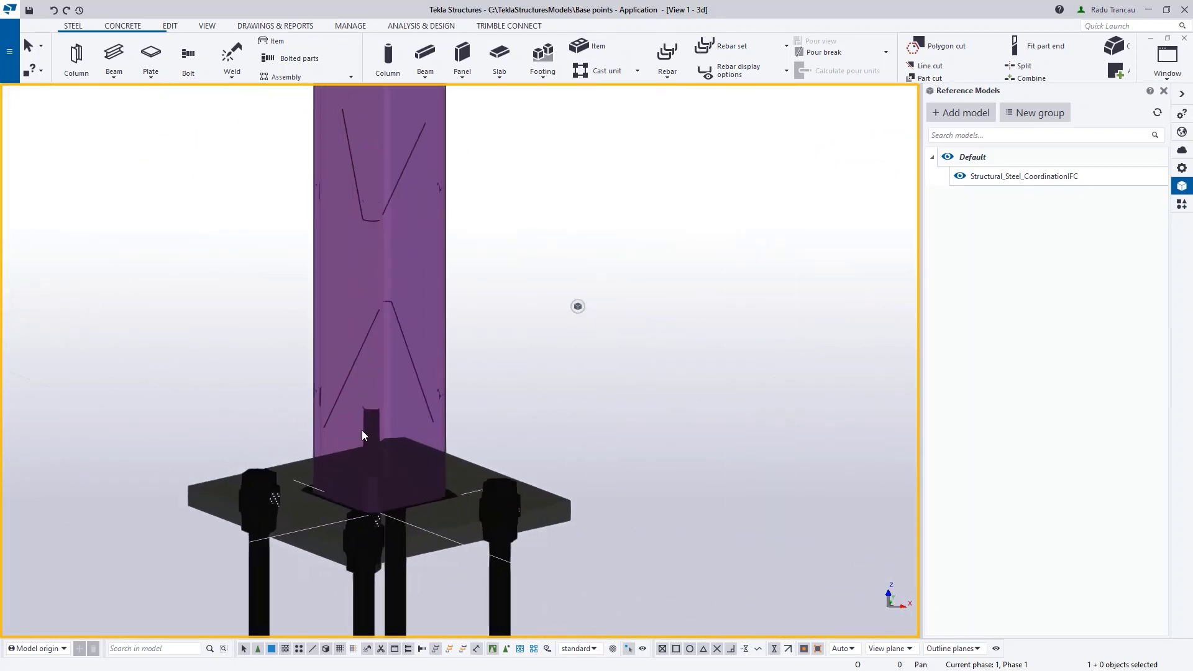
{"action": "scroll", "coordinate": [359, 424], "scroll_direction": "down", "scroll_amount": 6}
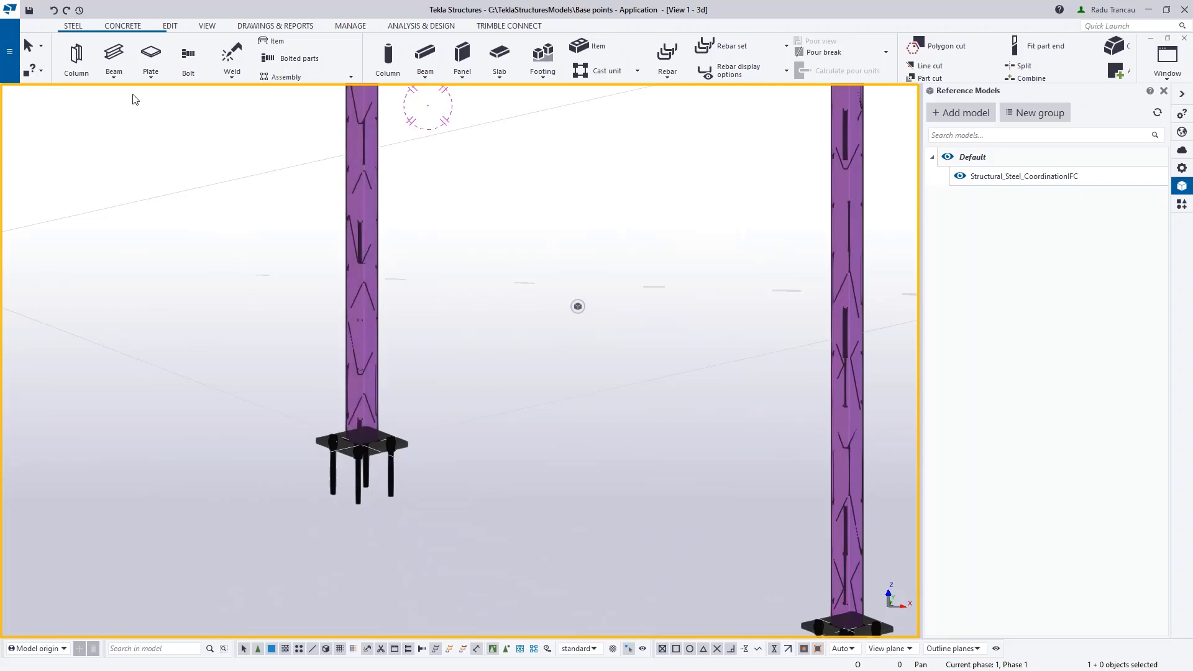
Step: Start a steel beam and test snapping to the column's base plate and anchor bolts close up
{"action": "left_click", "coordinate": [113, 55]}
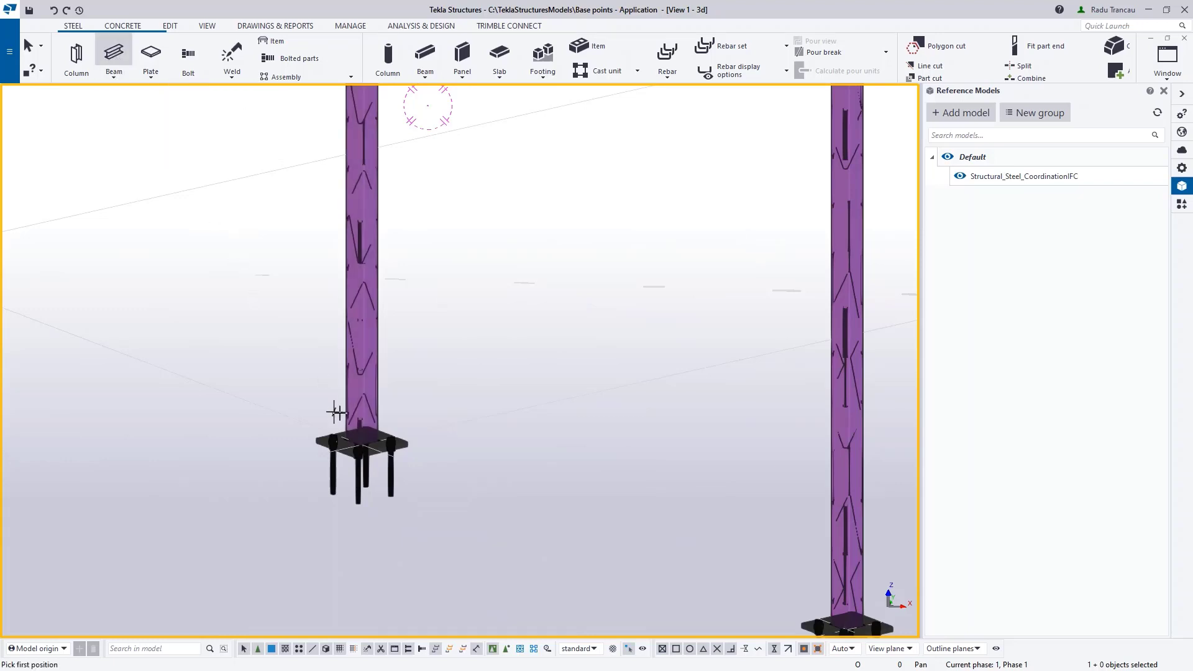
{"action": "scroll", "coordinate": [363, 435], "scroll_direction": "up", "scroll_amount": 8}
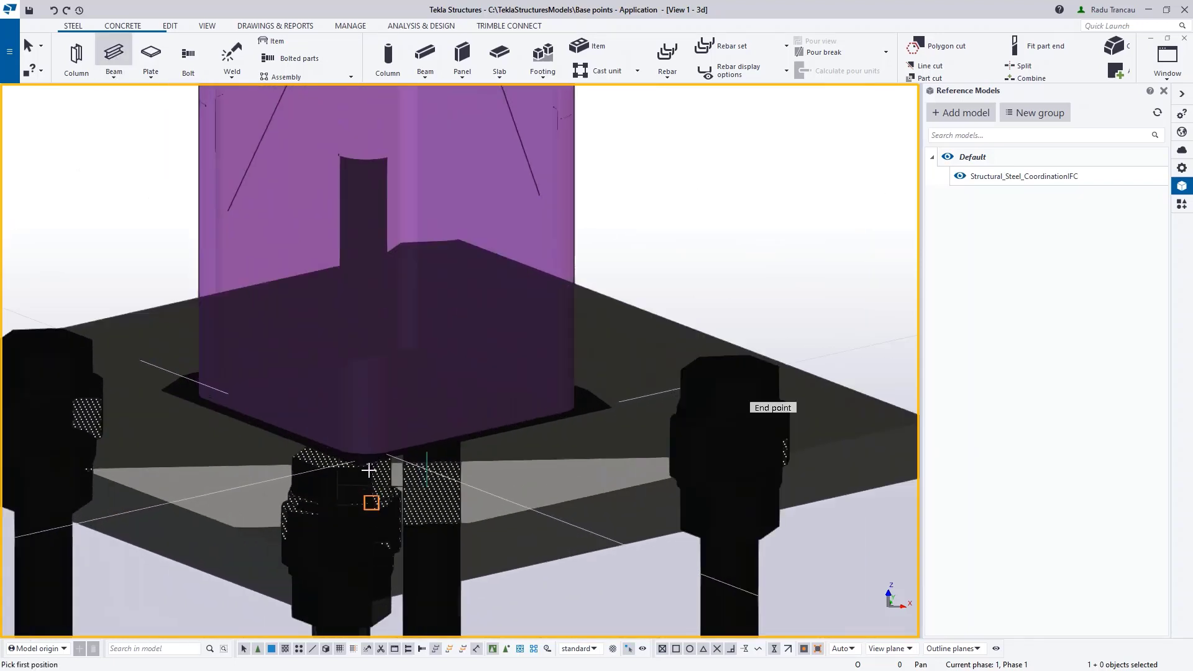
{"action": "scroll", "coordinate": [369, 470], "scroll_direction": "up", "scroll_amount": 3}
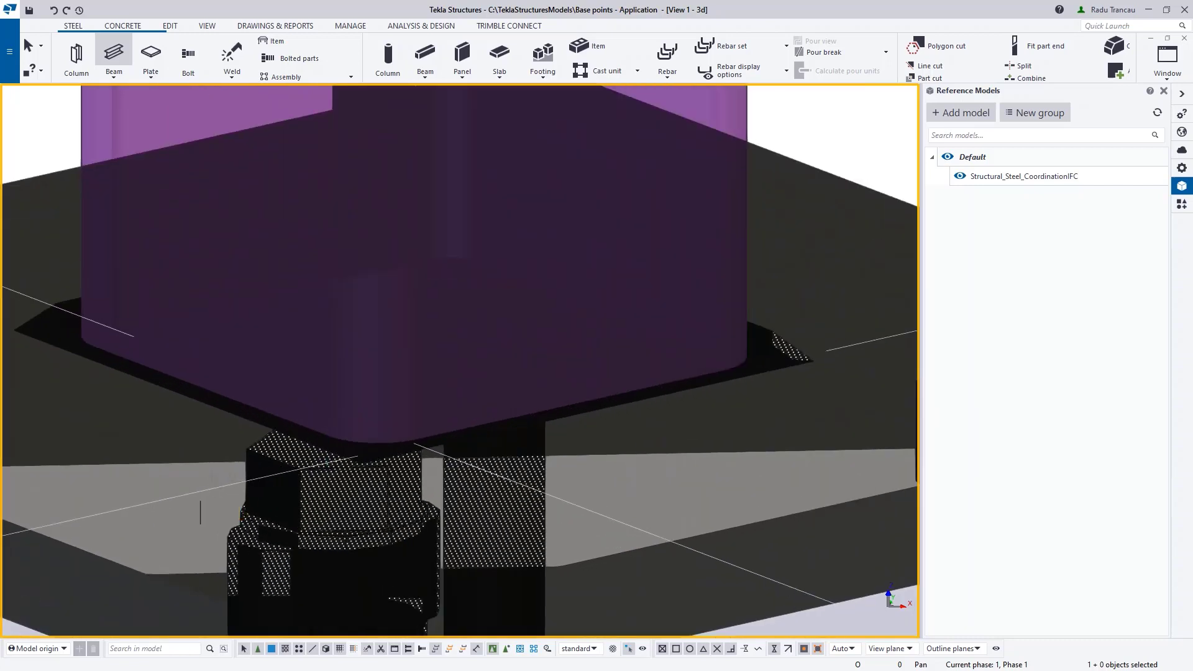
{"action": "scroll", "coordinate": [354, 444], "scroll_direction": "up", "scroll_amount": 6}
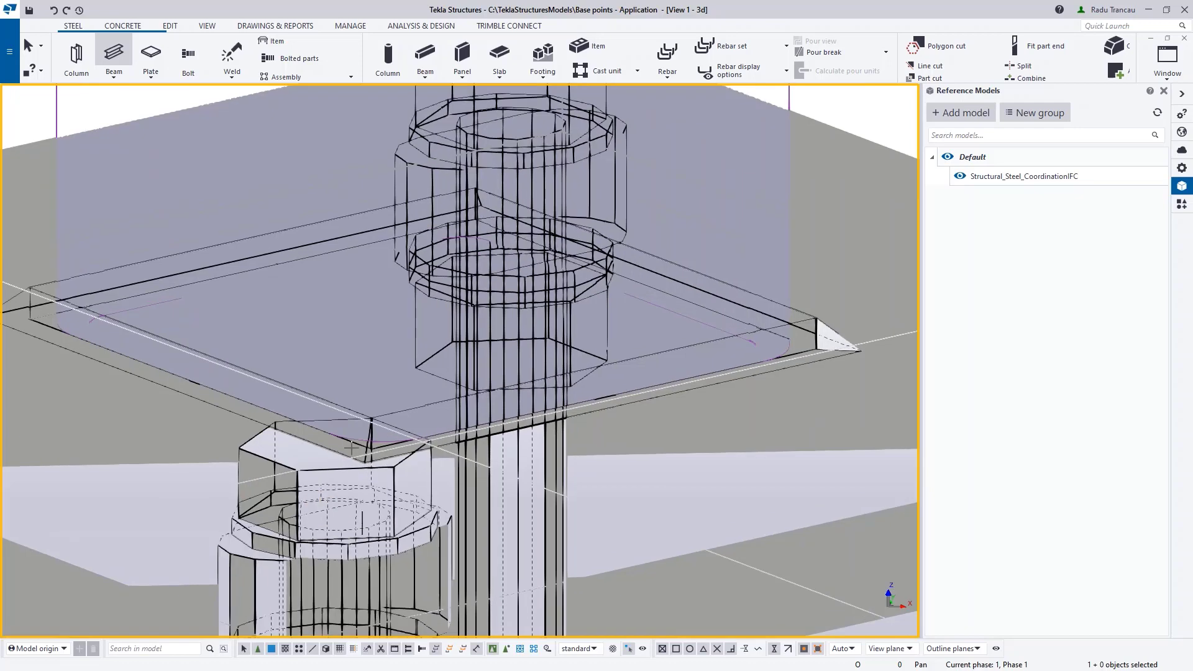
{"action": "scroll", "coordinate": [553, 282], "scroll_direction": "up", "scroll_amount": 3}
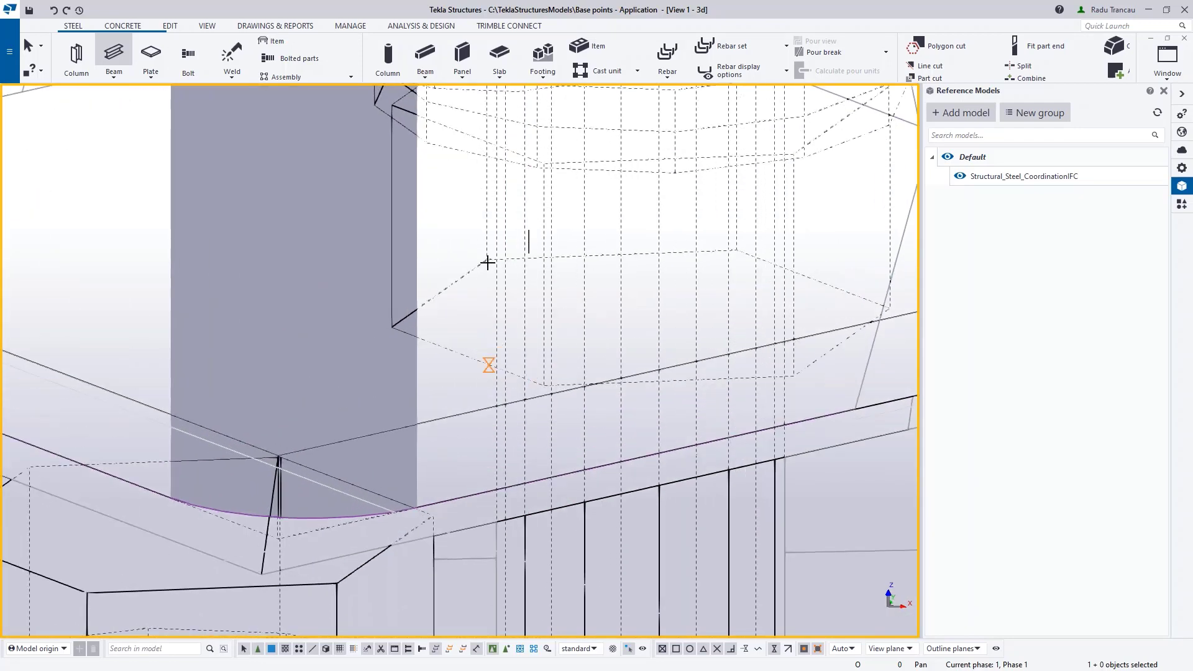
{"action": "scroll", "coordinate": [488, 263], "scroll_direction": "up", "scroll_amount": 4}
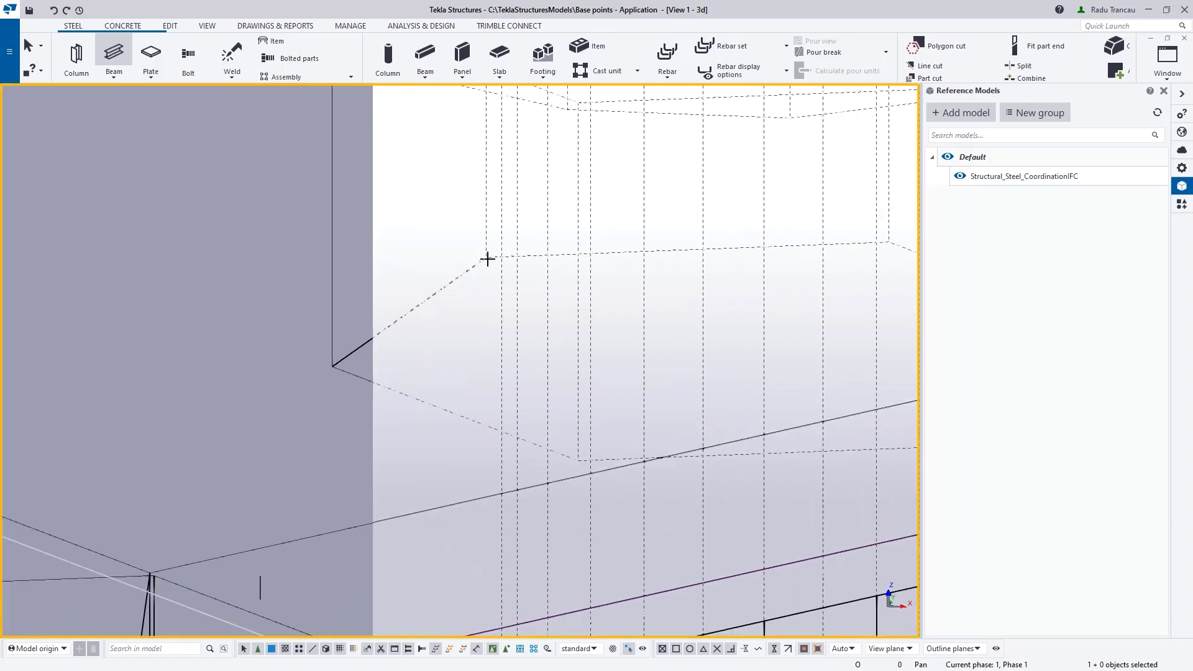
{"action": "scroll", "coordinate": [488, 259], "scroll_direction": "down", "scroll_amount": 5}
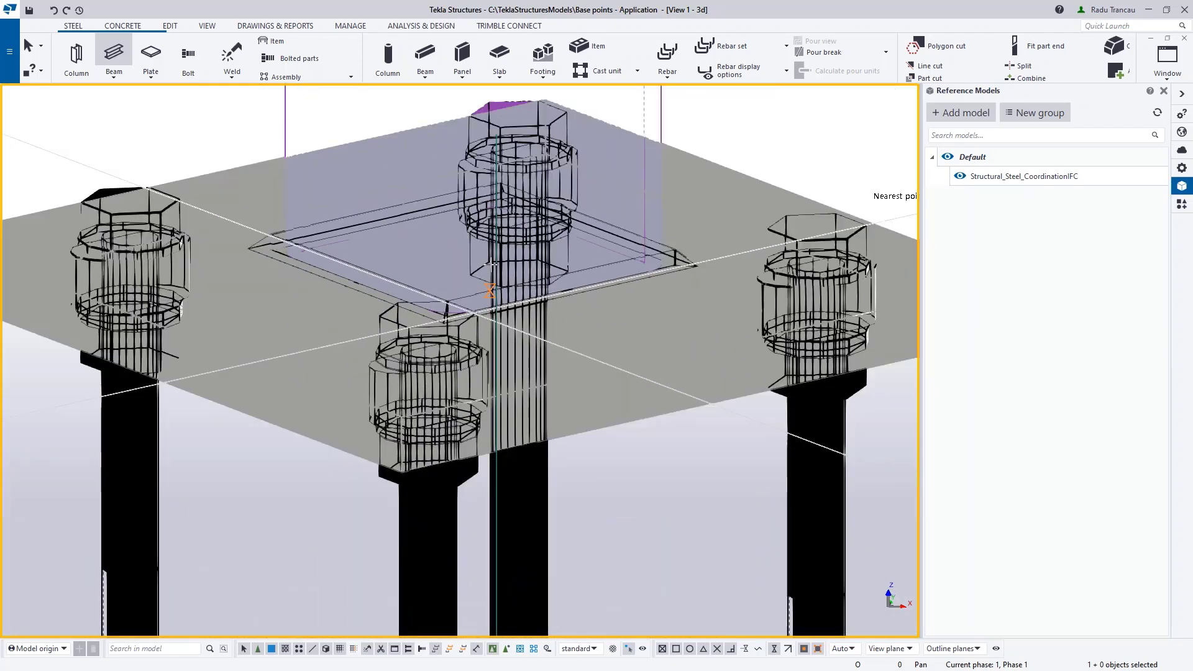
{"action": "scroll", "coordinate": [492, 263], "scroll_direction": "down", "scroll_amount": 6}
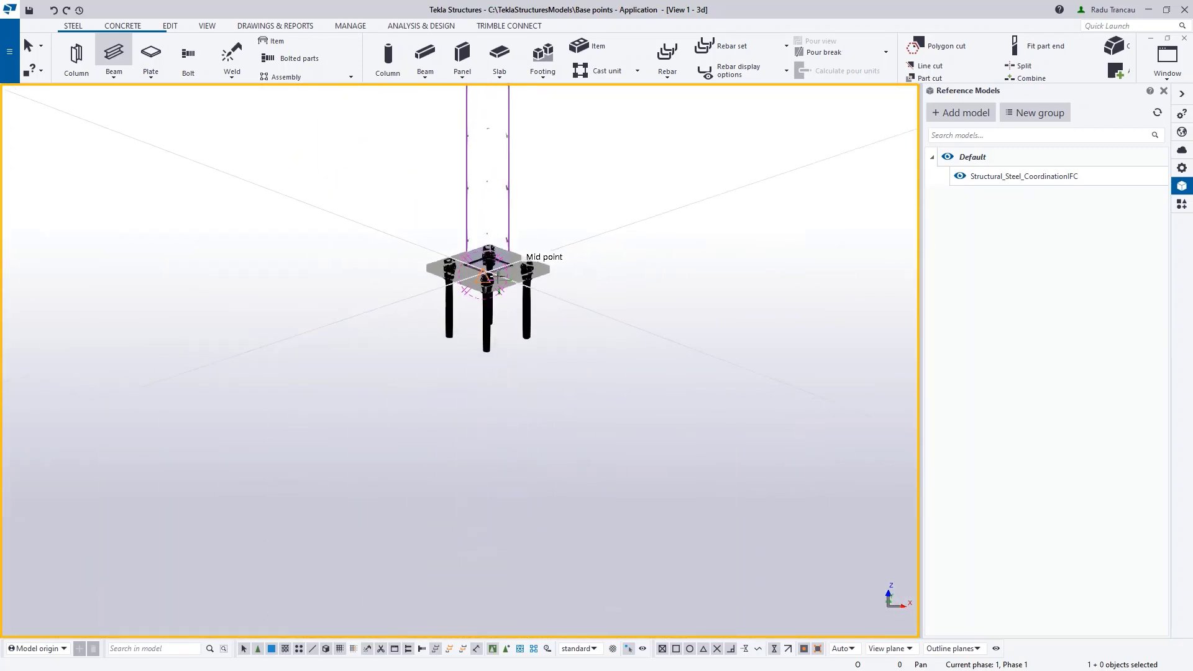
Step: Try to model a steel beam between the base plates of two neighbouring reference columns, ending the command after checking its snap points
{"action": "left_click", "coordinate": [488, 276]}
{"action": "scroll", "coordinate": [488, 276], "scroll_direction": "down", "scroll_amount": 4}
{"action": "scroll", "coordinate": [381, 271], "scroll_direction": "up", "scroll_amount": 4}
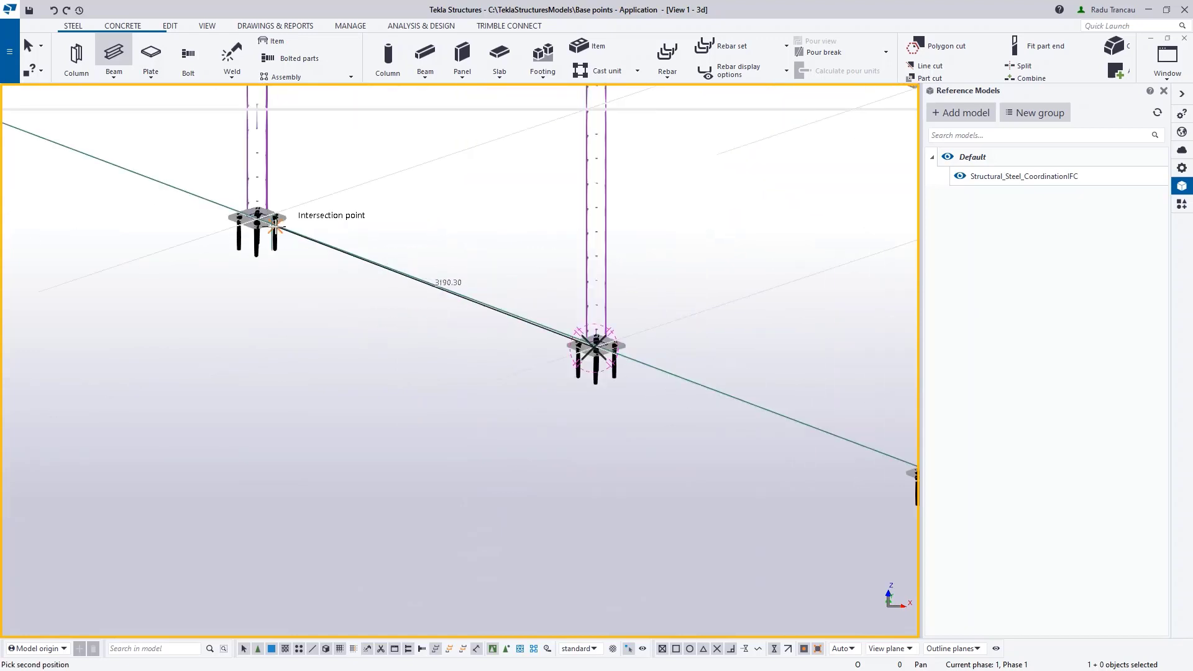
{"action": "scroll", "coordinate": [274, 227], "scroll_direction": "up", "scroll_amount": 5}
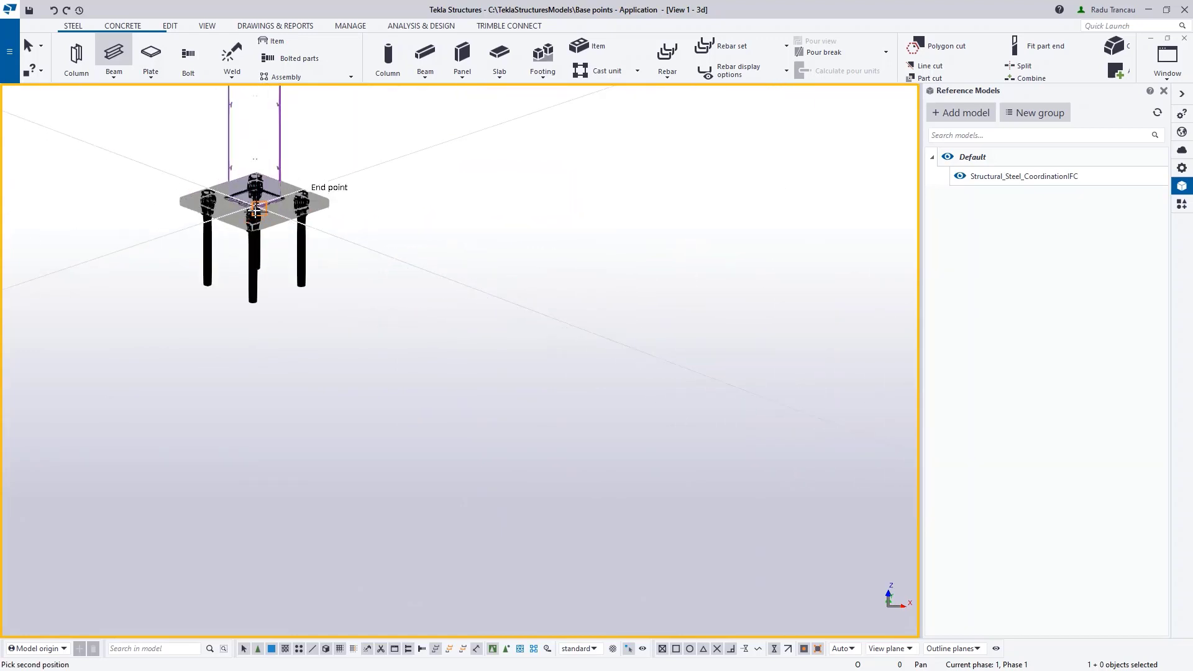
{"action": "left_click", "coordinate": [256, 211]}
{"action": "scroll", "coordinate": [295, 302], "scroll_direction": "down", "scroll_amount": 5}
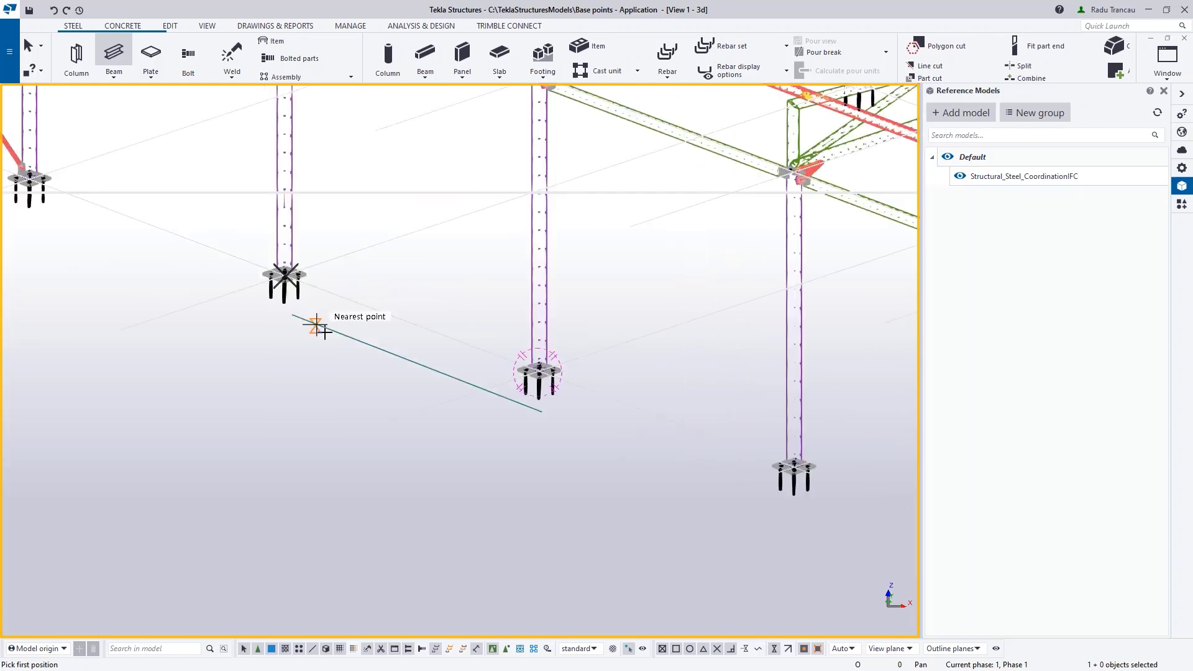
{"action": "scroll", "coordinate": [287, 274], "scroll_direction": "up", "scroll_amount": 2}
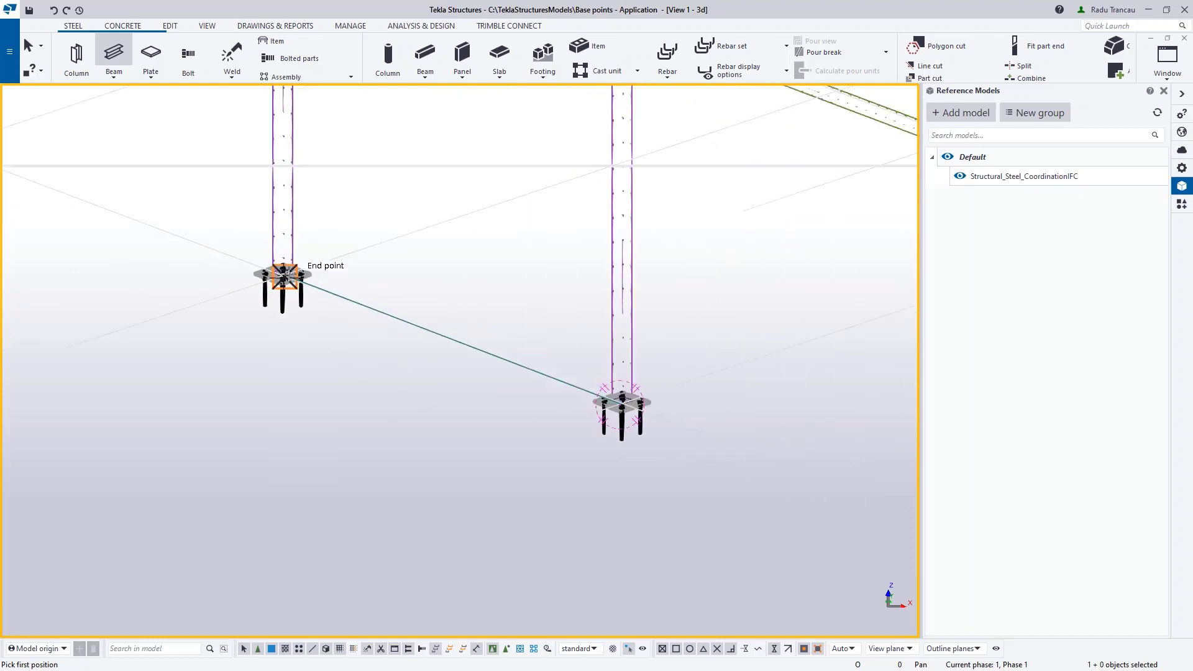
{"action": "scroll", "coordinate": [329, 372], "scroll_direction": "down", "scroll_amount": 2}
{"action": "scroll", "coordinate": [324, 348], "scroll_direction": "down", "scroll_amount": 3}
{"action": "scroll", "coordinate": [378, 390], "scroll_direction": "up", "scroll_amount": 3}
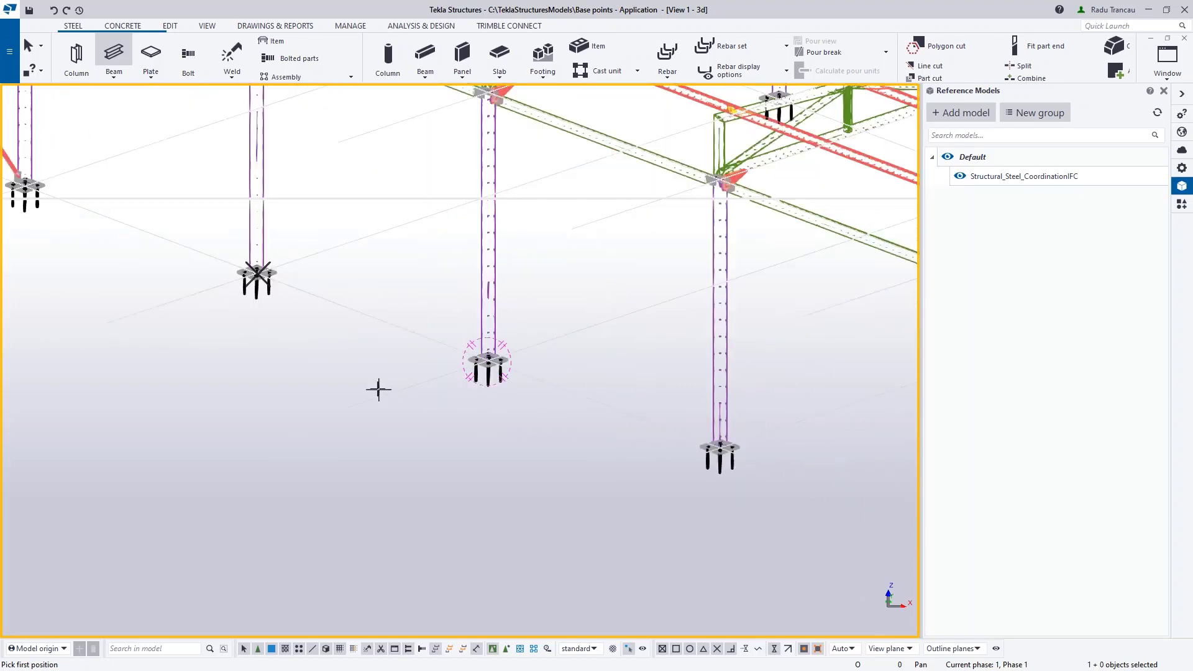
{"action": "right_click", "coordinate": [404, 272]}
{"action": "left_click", "coordinate": [418, 281]}
Step: Inspect how the whole steel frame displays from different angles and distances, and redraw the view
{"action": "scroll", "coordinate": [402, 338], "scroll_direction": "down", "scroll_amount": 3}
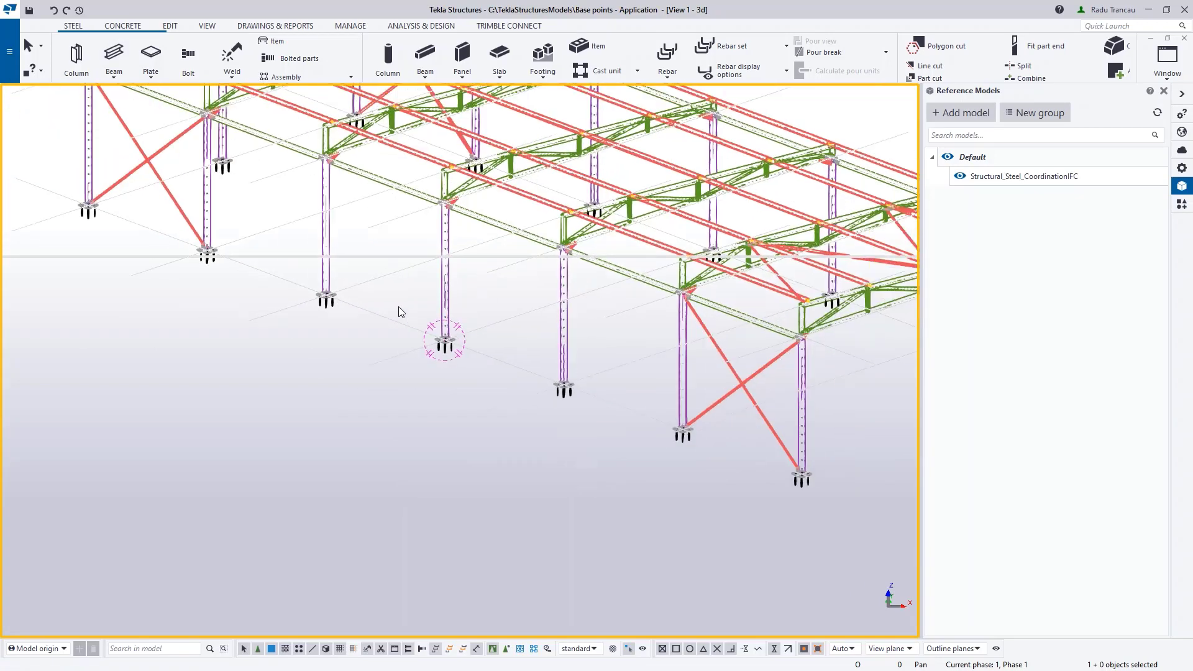
{"action": "middle_click_drag", "start_coordinate": [397, 297], "coordinate": [412, 316], "text": "ctrl"}
{"action": "scroll", "coordinate": [422, 340], "scroll_direction": "down", "scroll_amount": 6}
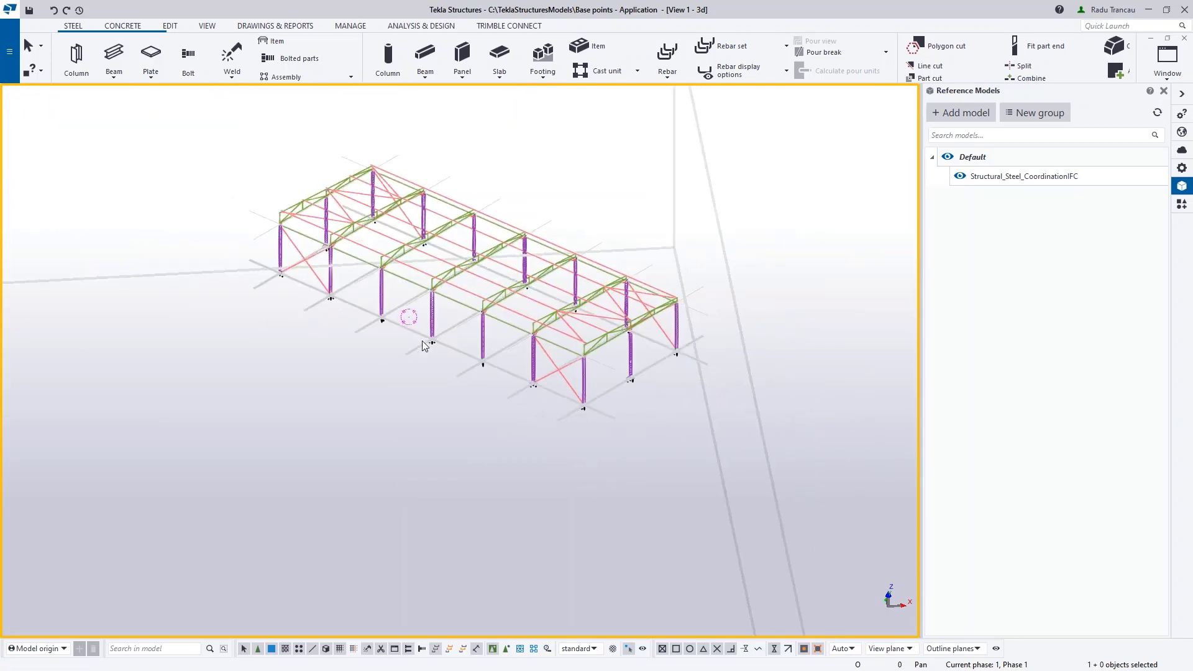
{"action": "scroll", "coordinate": [400, 426], "scroll_direction": "up", "scroll_amount": 10}
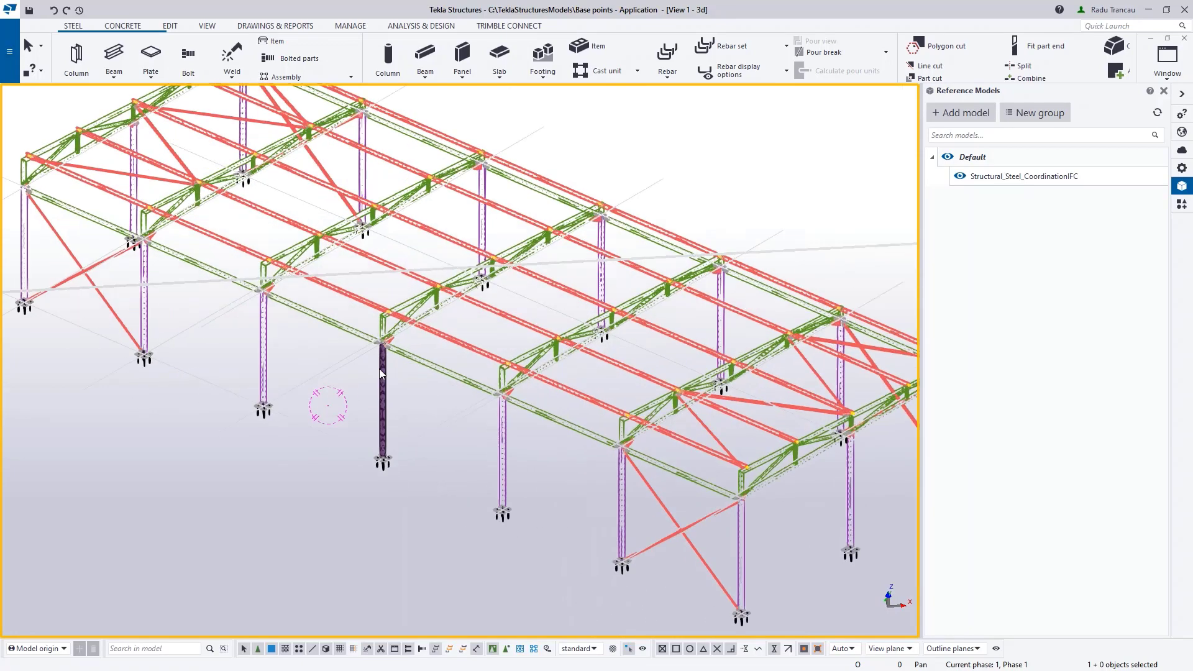
{"action": "scroll", "coordinate": [376, 354], "scroll_direction": "down", "scroll_amount": 10}
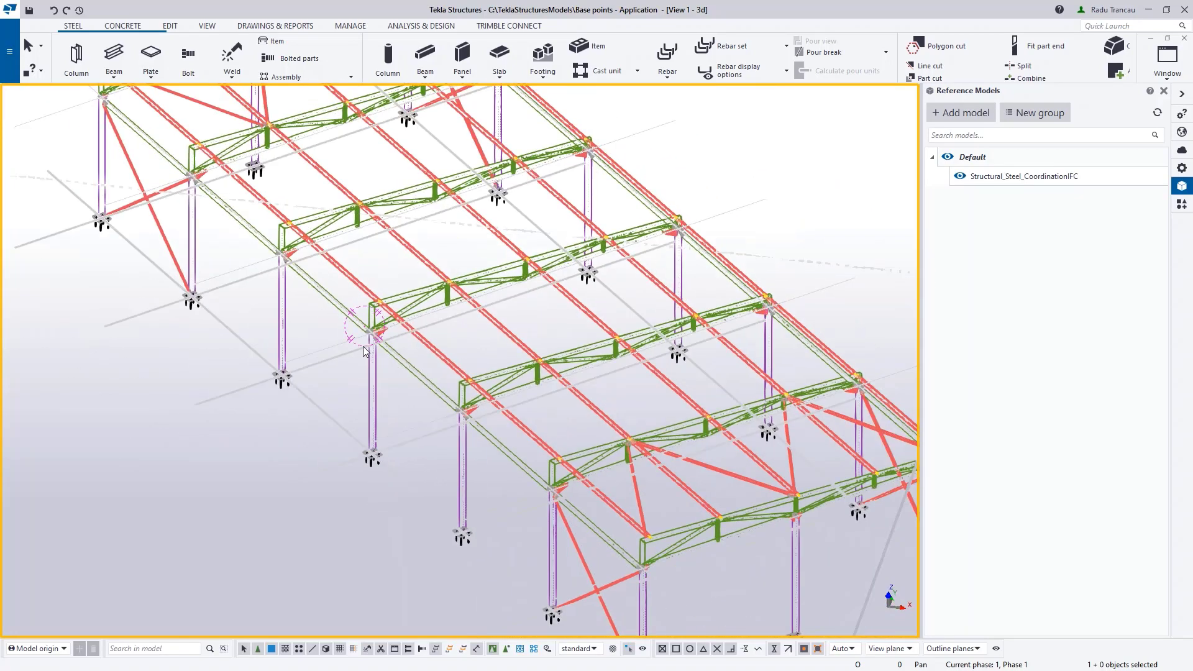
{"action": "middle_click_drag", "start_coordinate": [386, 424], "coordinate": [413, 396]}
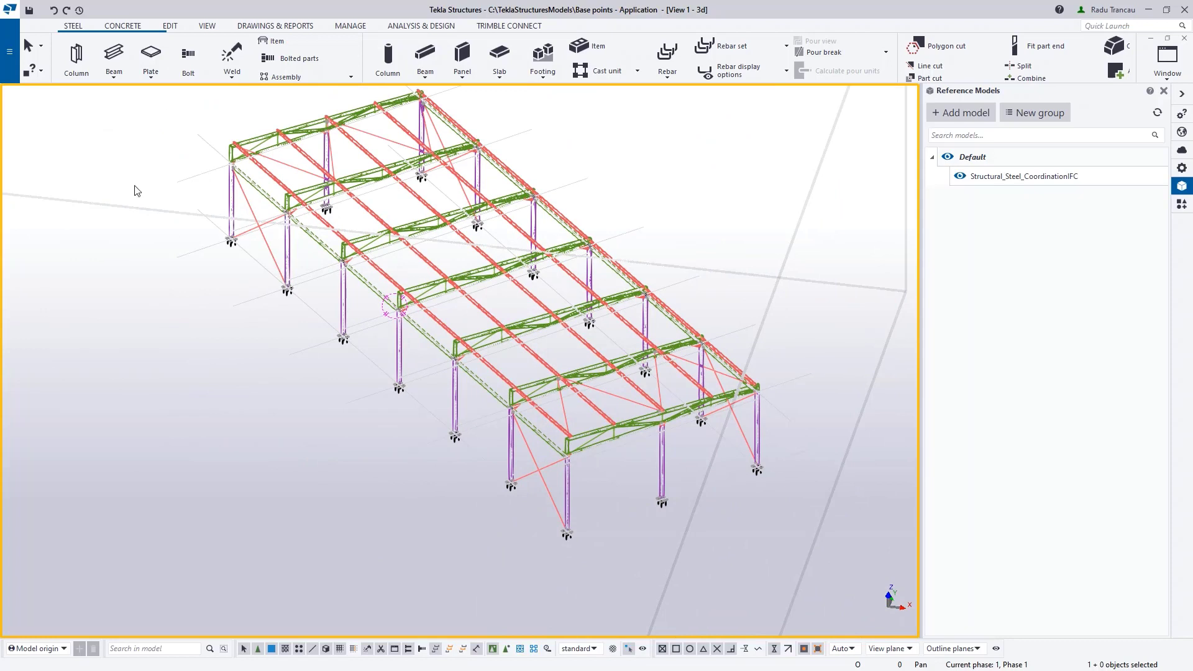
{"action": "right_click", "coordinate": [123, 144]}
{"action": "left_click", "coordinate": [180, 215]}
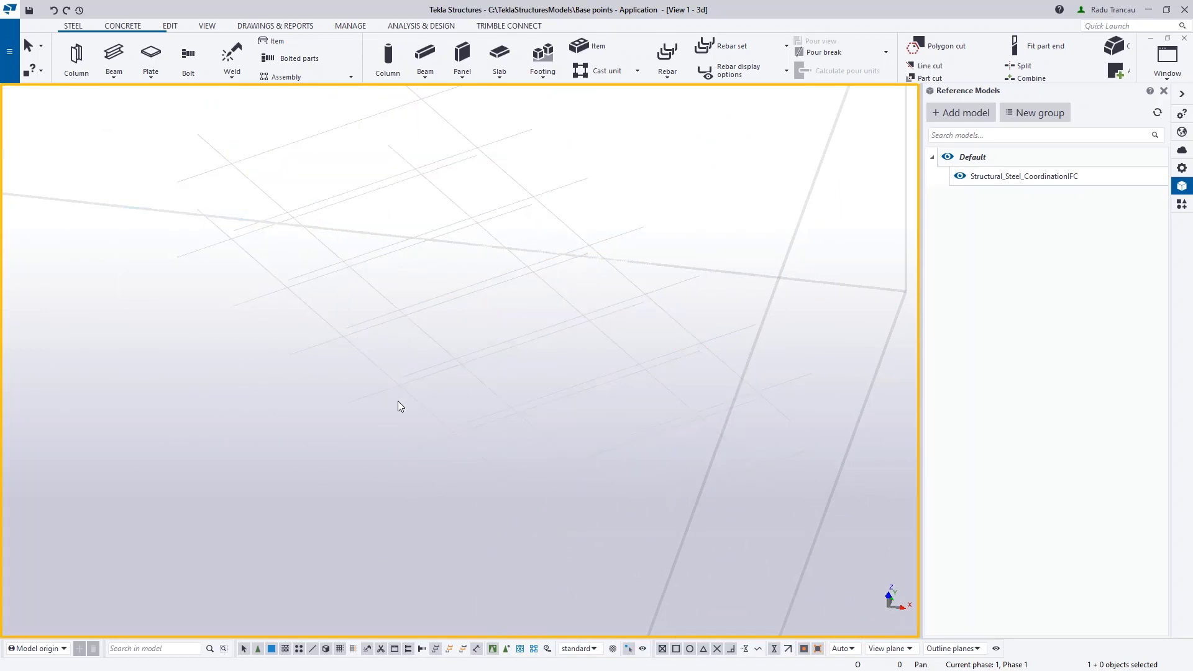
Step: Redraw the 3D view again and fit the work area to the entire model
{"action": "scroll", "coordinate": [398, 406], "scroll_direction": "down", "scroll_amount": 2}
{"action": "scroll", "coordinate": [404, 387], "scroll_direction": "down", "scroll_amount": 3}
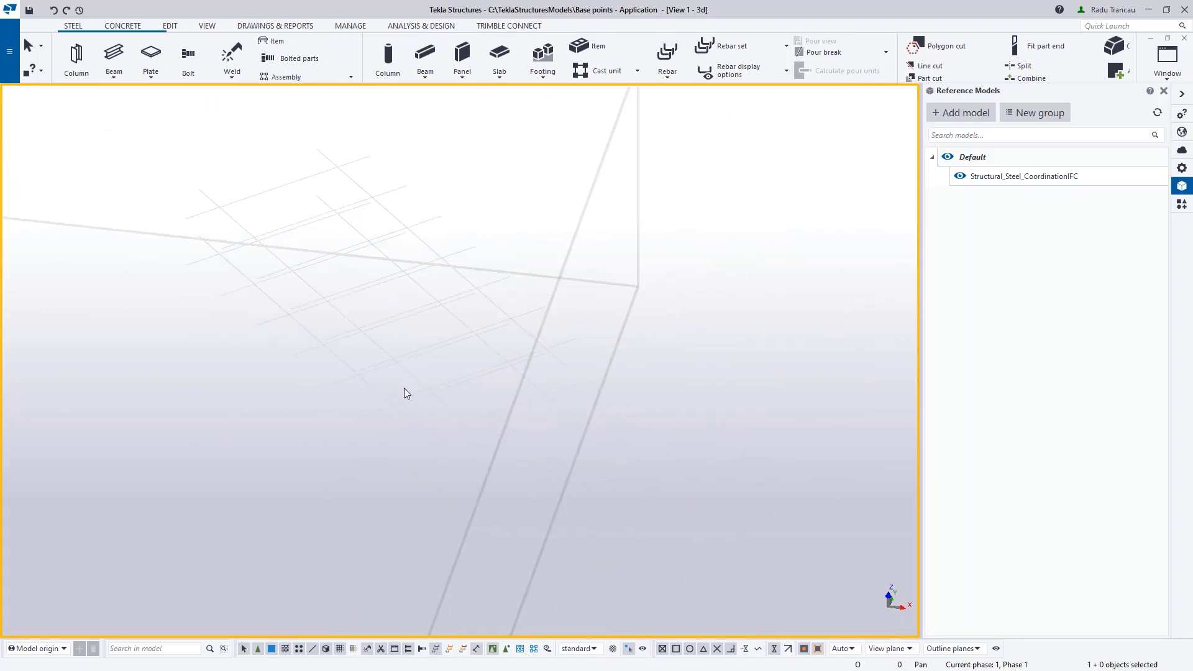
{"action": "middle_click_drag", "start_coordinate": [420, 364], "coordinate": [464, 319], "text": "ctrl"}
{"action": "right_click", "coordinate": [628, 319]}
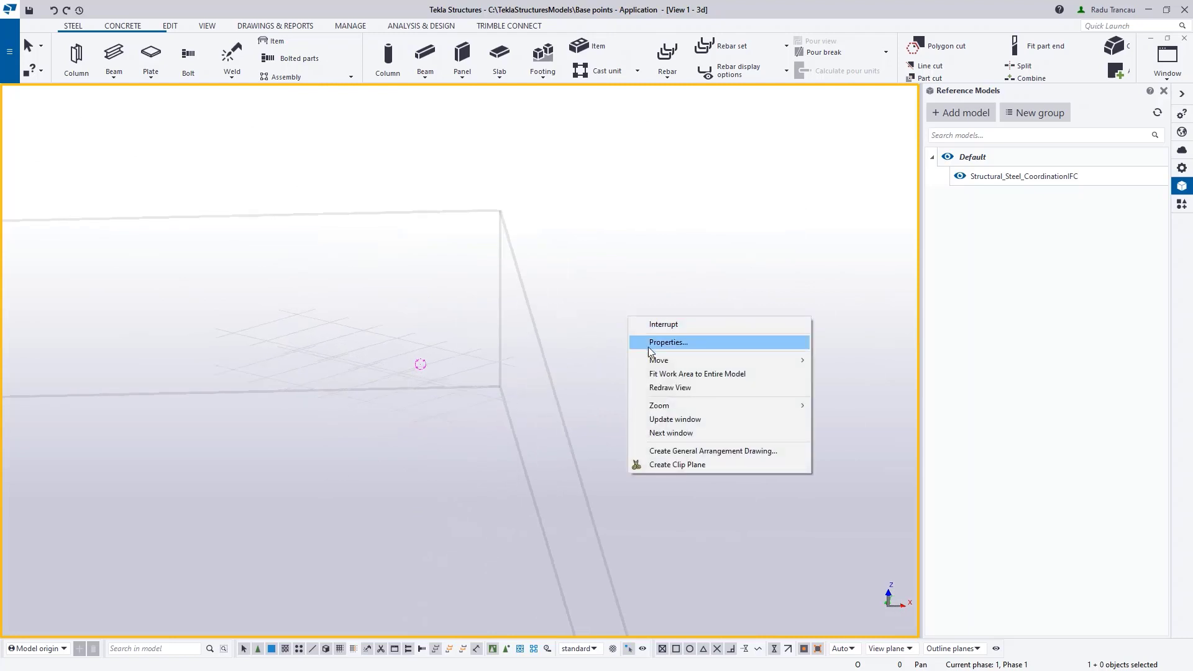
{"action": "left_click", "coordinate": [661, 388]}
{"action": "middle_click_drag", "start_coordinate": [471, 371], "coordinate": [586, 376], "text": "ctrl"}
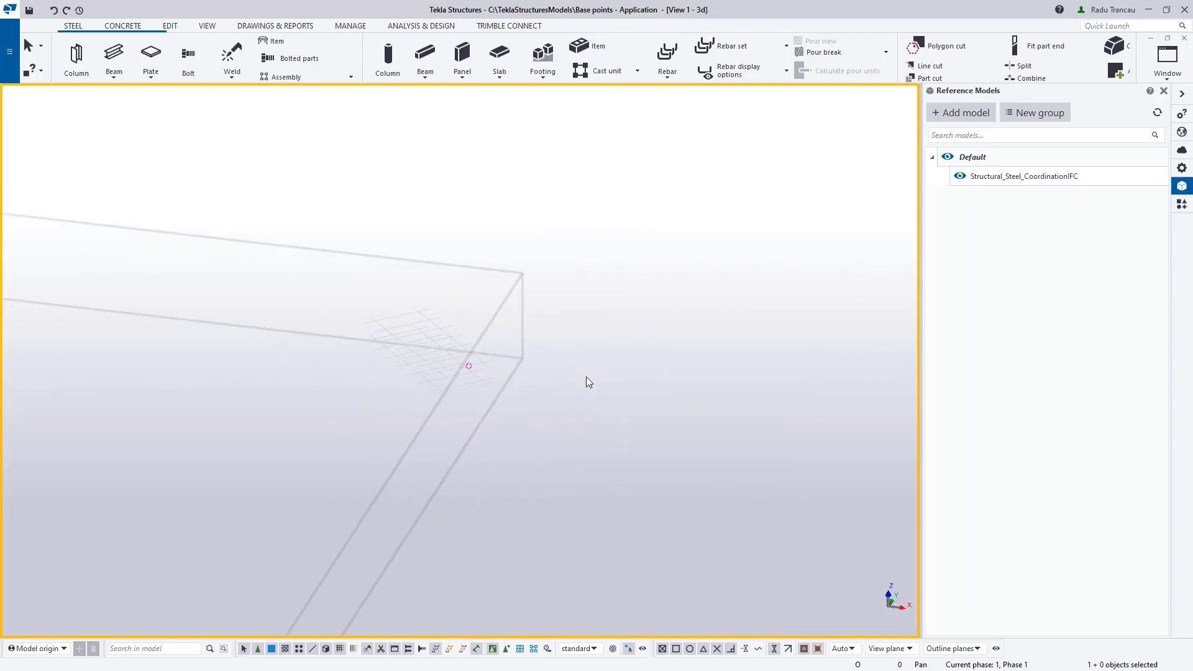
{"action": "right_click", "coordinate": [599, 371]}
{"action": "left_click", "coordinate": [625, 428]}
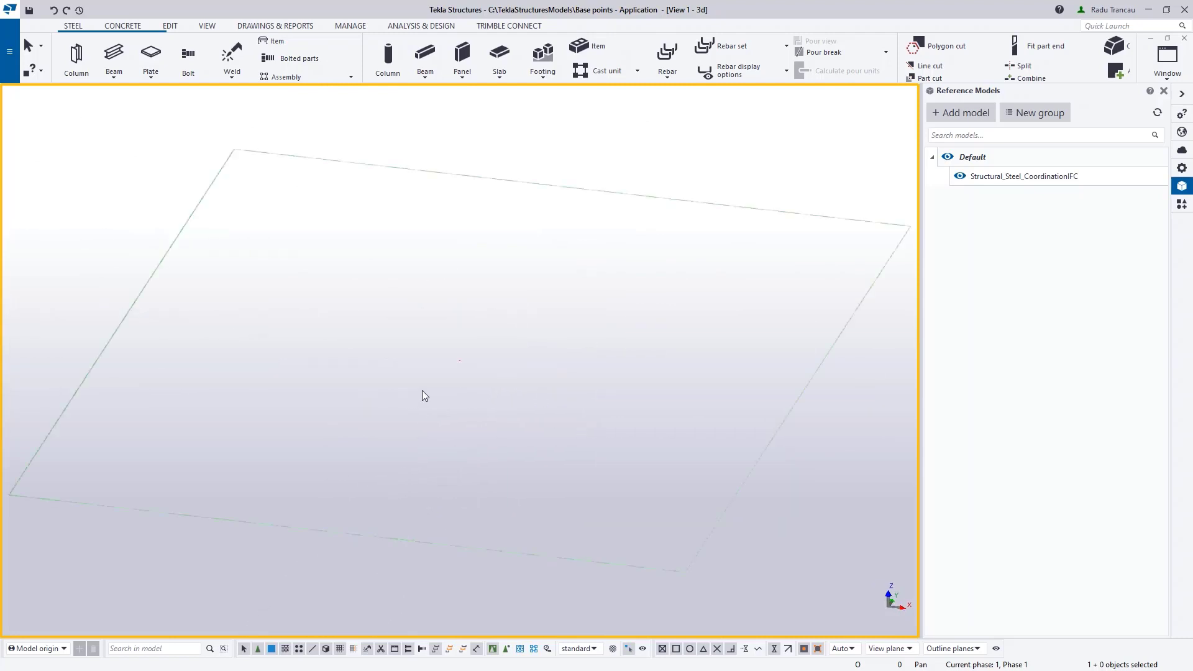
Step: Examine the reference model's grid in the work area corner from several angles, refreshing the display
{"action": "middle_click_drag", "start_coordinate": [356, 399], "coordinate": [403, 374]}
{"action": "scroll", "coordinate": [397, 371], "scroll_direction": "up", "scroll_amount": 5}
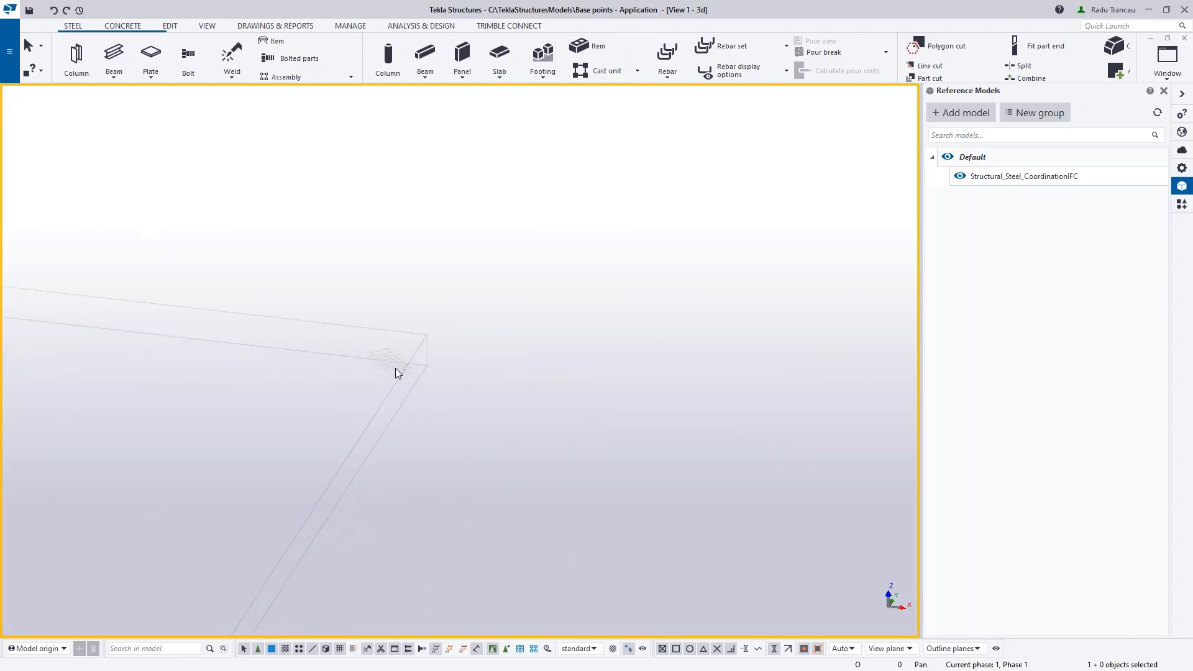
{"action": "right_click", "coordinate": [606, 271]}
{"action": "left_click", "coordinate": [632, 345]}
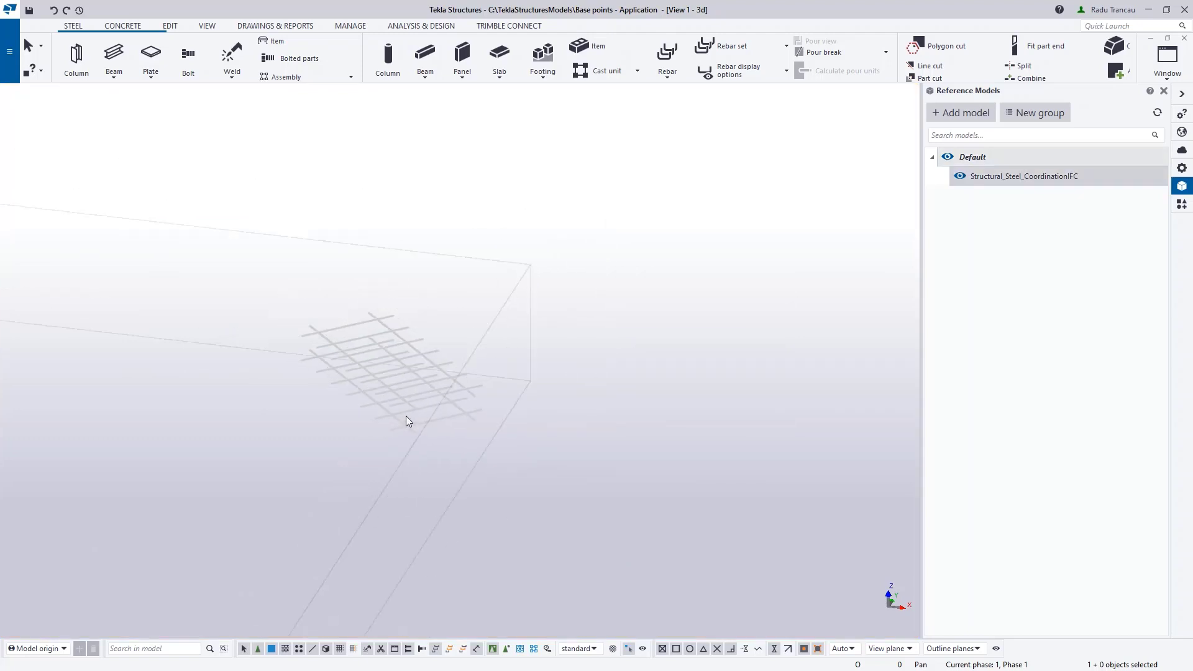
{"action": "scroll", "coordinate": [408, 404], "scroll_direction": "up", "scroll_amount": 4}
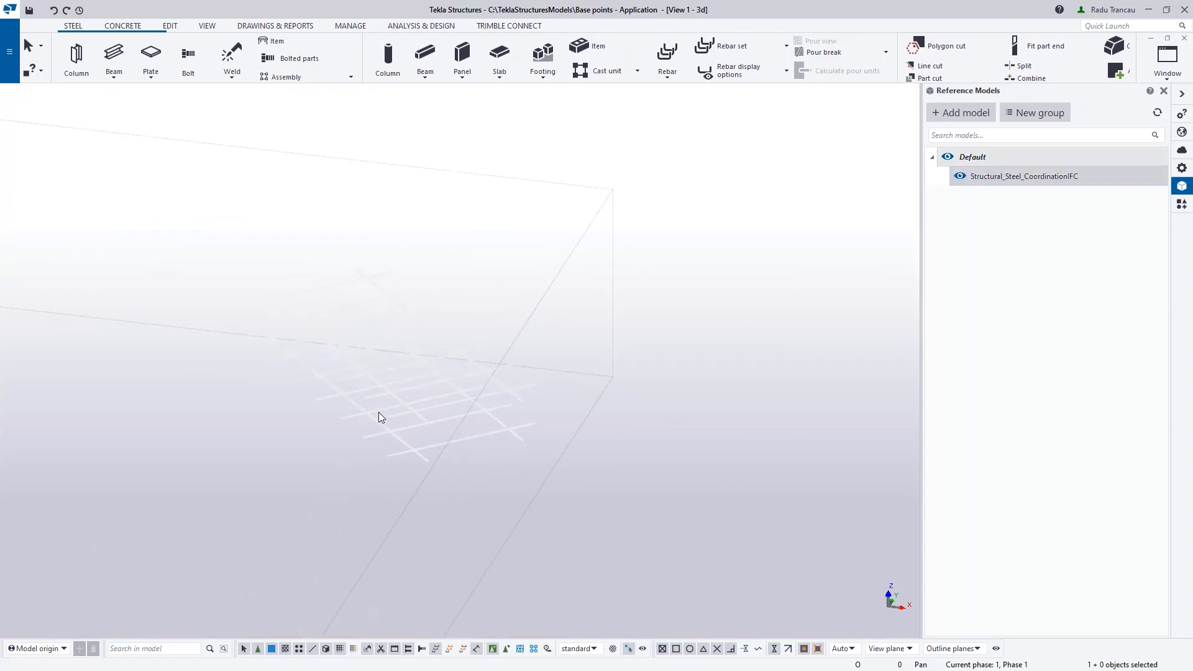
{"action": "middle_click_drag", "start_coordinate": [366, 401], "coordinate": [379, 401], "text": "ctrl"}
{"action": "middle_click_drag", "start_coordinate": [616, 367], "coordinate": [574, 142], "text": "ctrl"}
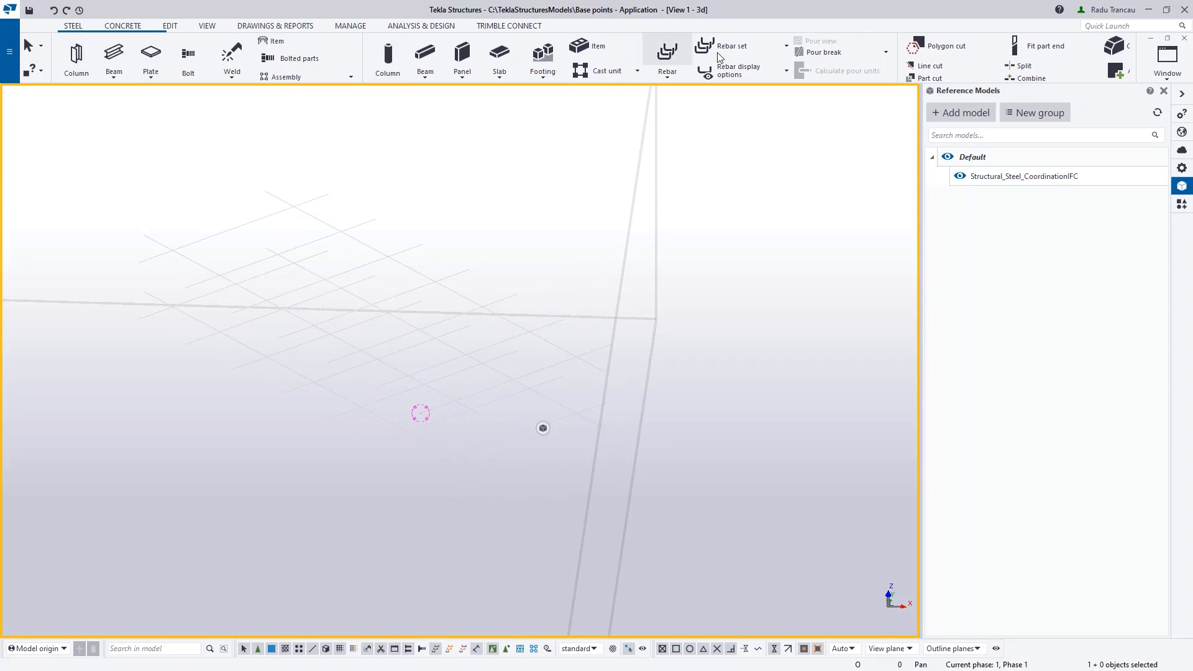
Step: Add a point at any position on a grid line intersection of the reference model and end the command
{"action": "scroll", "coordinate": [467, 71], "scroll_direction": "down", "scroll_amount": 5}
{"action": "scroll", "coordinate": [467, 68], "scroll_direction": "down", "scroll_amount": 6}
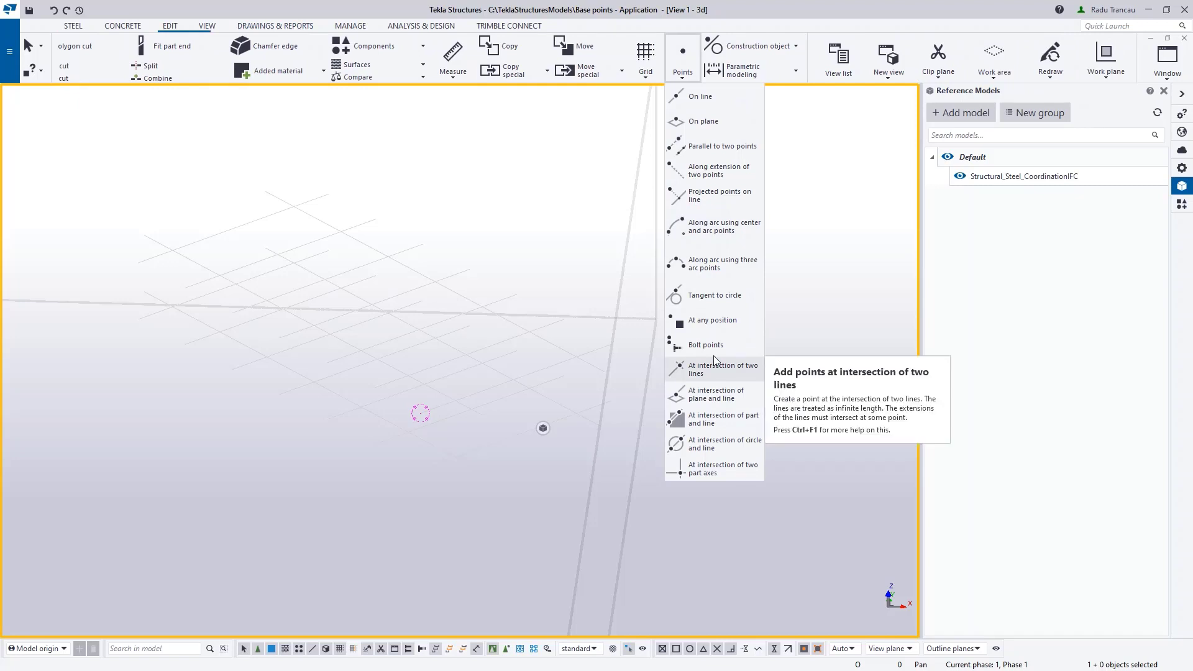
{"action": "left_click", "coordinate": [714, 324]}
{"action": "scroll", "coordinate": [348, 417], "scroll_direction": "up", "scroll_amount": 5}
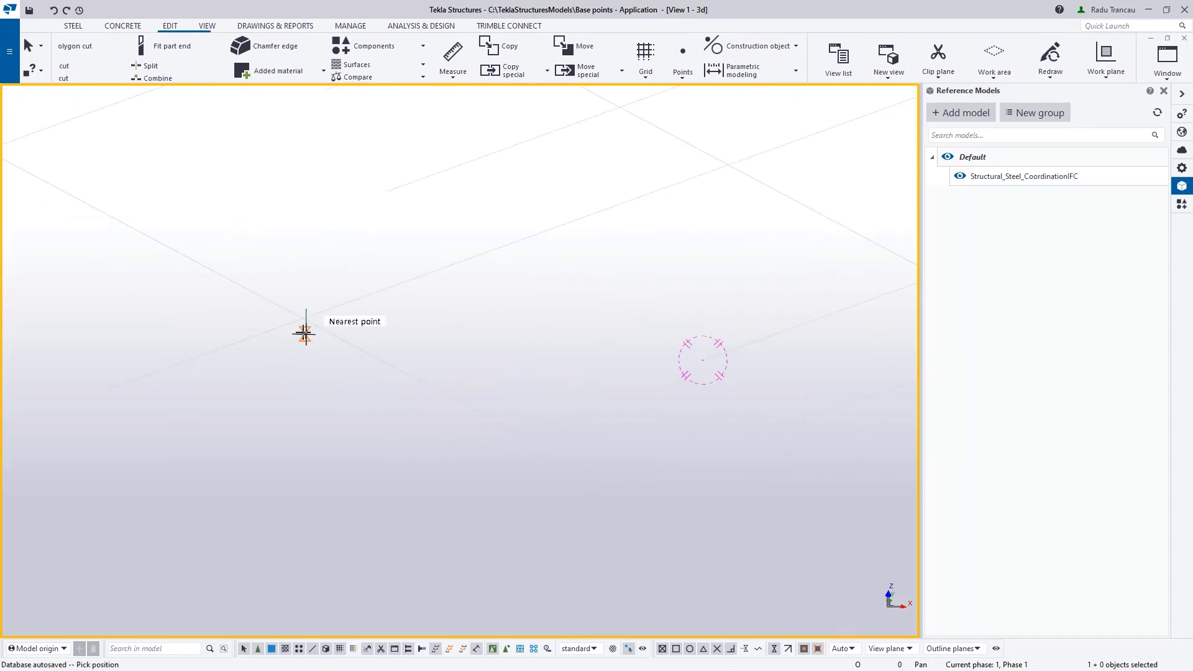
{"action": "scroll", "coordinate": [306, 318], "scroll_direction": "up", "scroll_amount": 2}
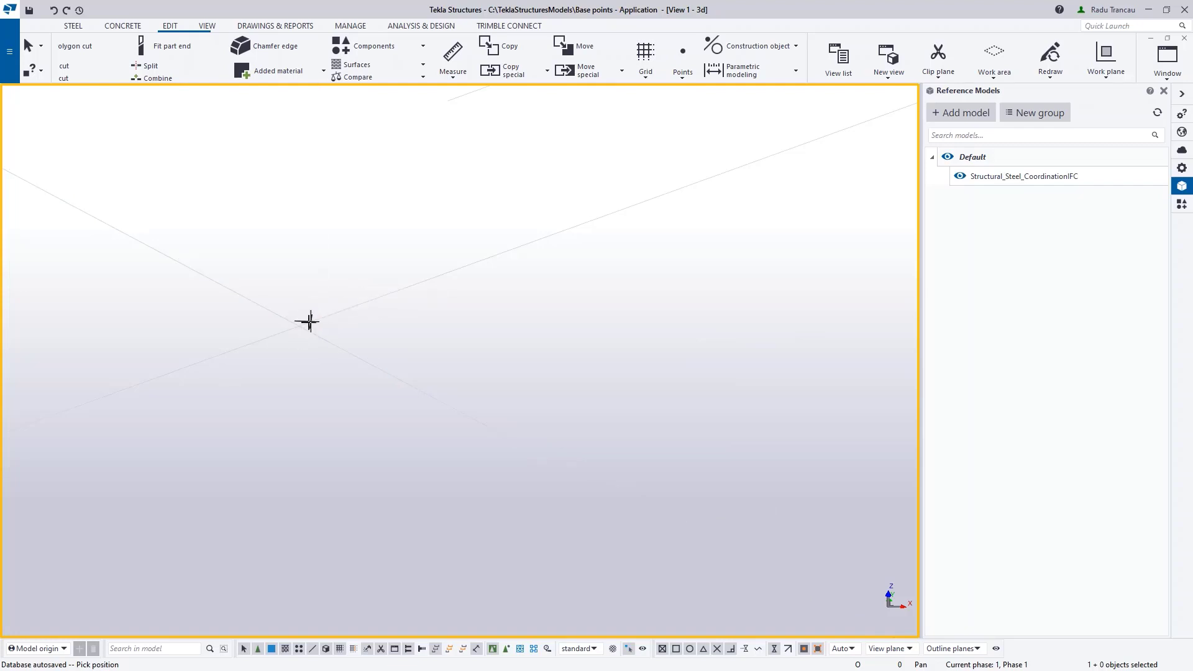
{"action": "left_click", "coordinate": [297, 328]}
{"action": "scroll", "coordinate": [437, 378], "scroll_direction": "down", "scroll_amount": 4}
{"action": "right_click", "coordinate": [330, 427]}
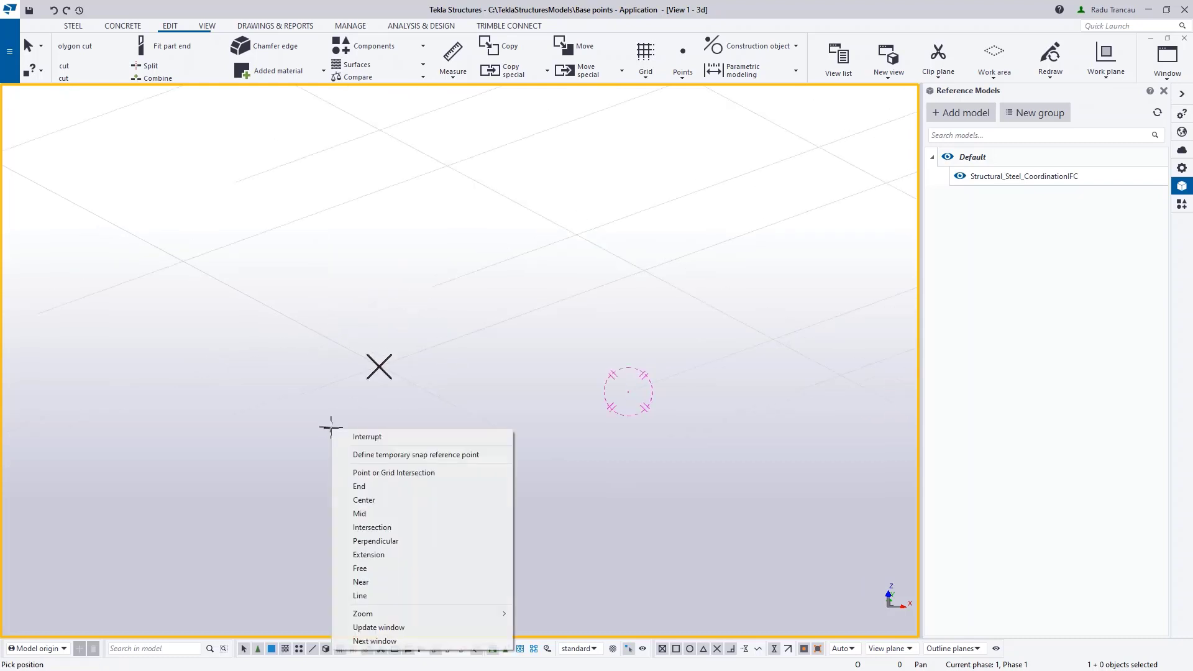
{"action": "left_click", "coordinate": [367, 437]}
Step: Inquire the new point's global coordinates and resize the report window to make them readable
{"action": "scroll", "coordinate": [373, 402], "scroll_direction": "up", "scroll_amount": 5}
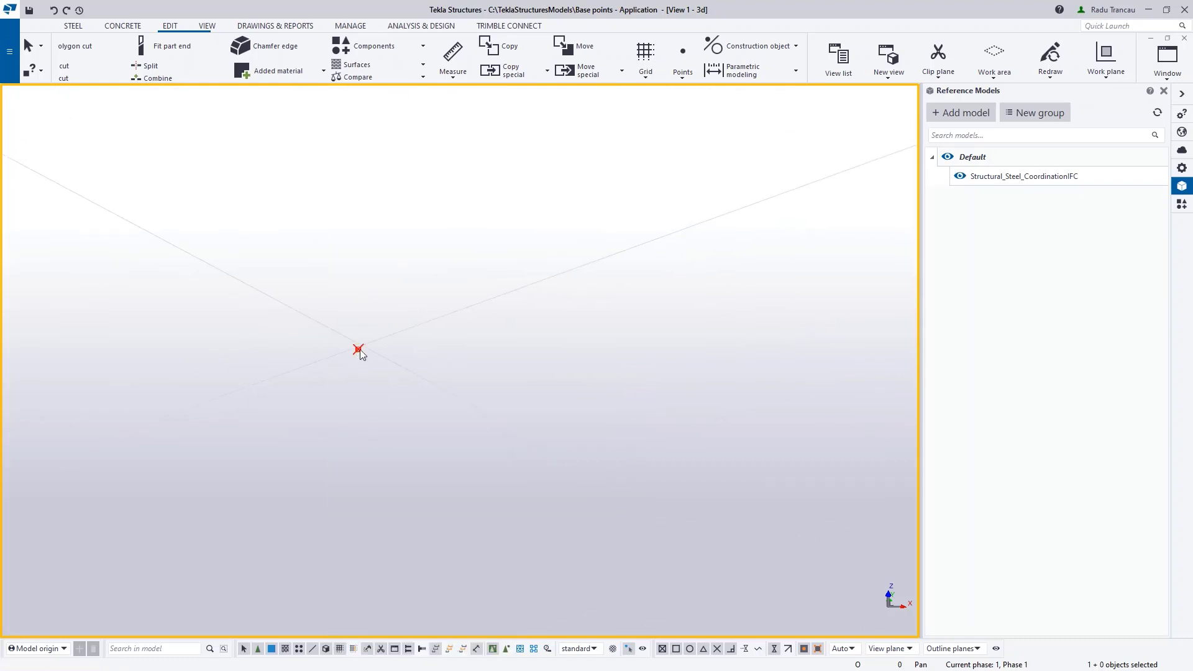
{"action": "right_click", "coordinate": [364, 386]}
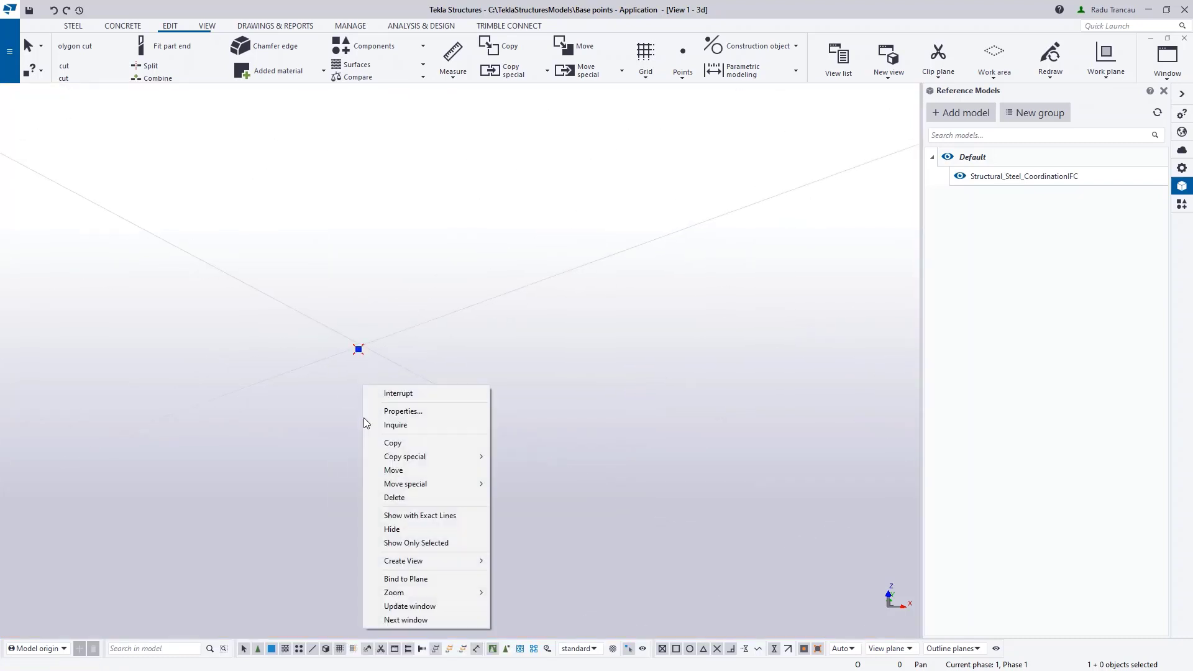
{"action": "left_click", "coordinate": [401, 425]}
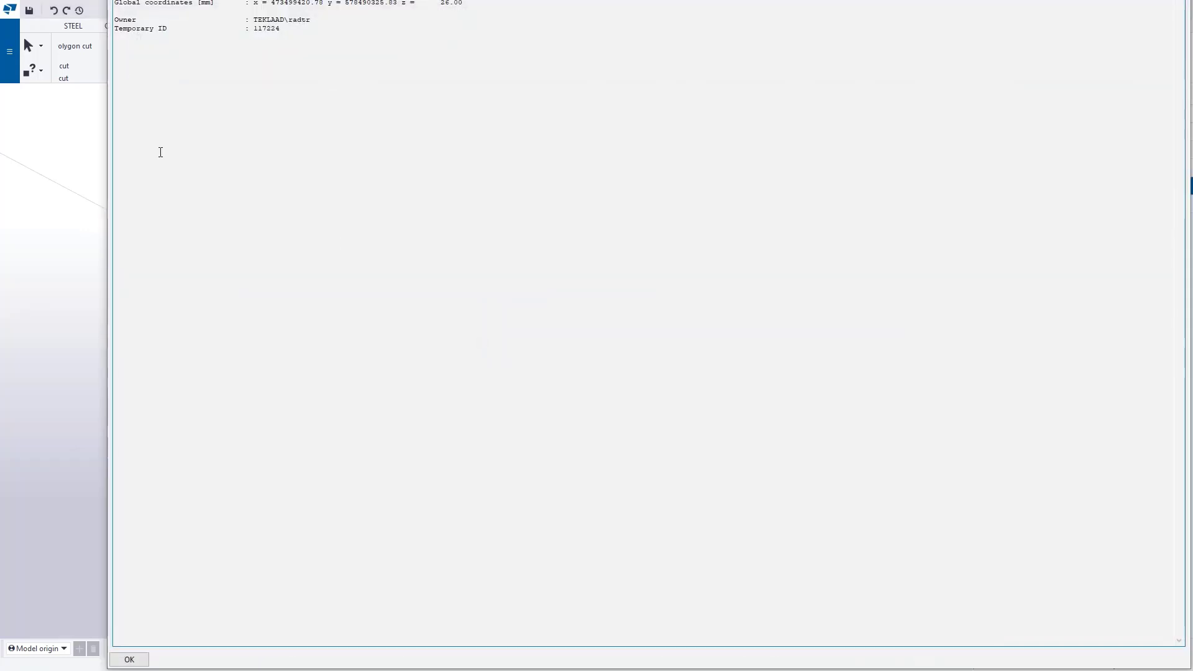
{"action": "left_click_drag", "start_coordinate": [108, 162], "coordinate": [297, 163]}
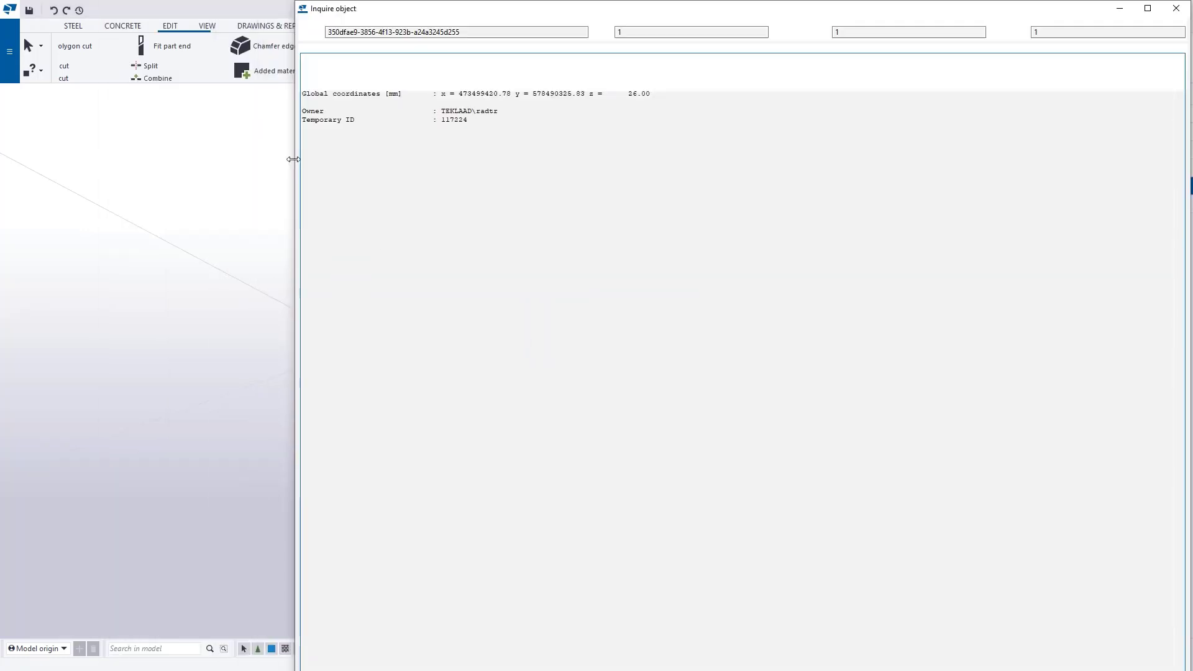
Step: Read the point's local and global coordinates in the inquiry report and close the report
{"action": "left_click_drag", "start_coordinate": [431, 4], "coordinate": [320, 135]}
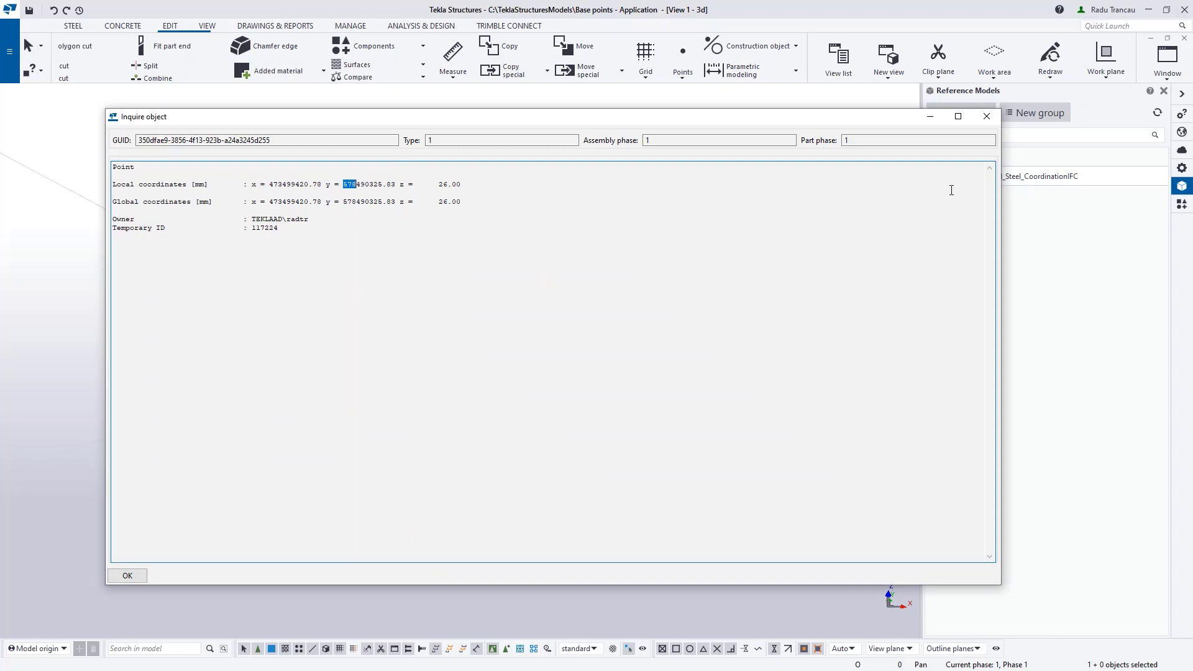
{"action": "left_click", "coordinate": [988, 118]}
{"action": "scroll", "coordinate": [389, 373], "scroll_direction": "down", "scroll_amount": 5}
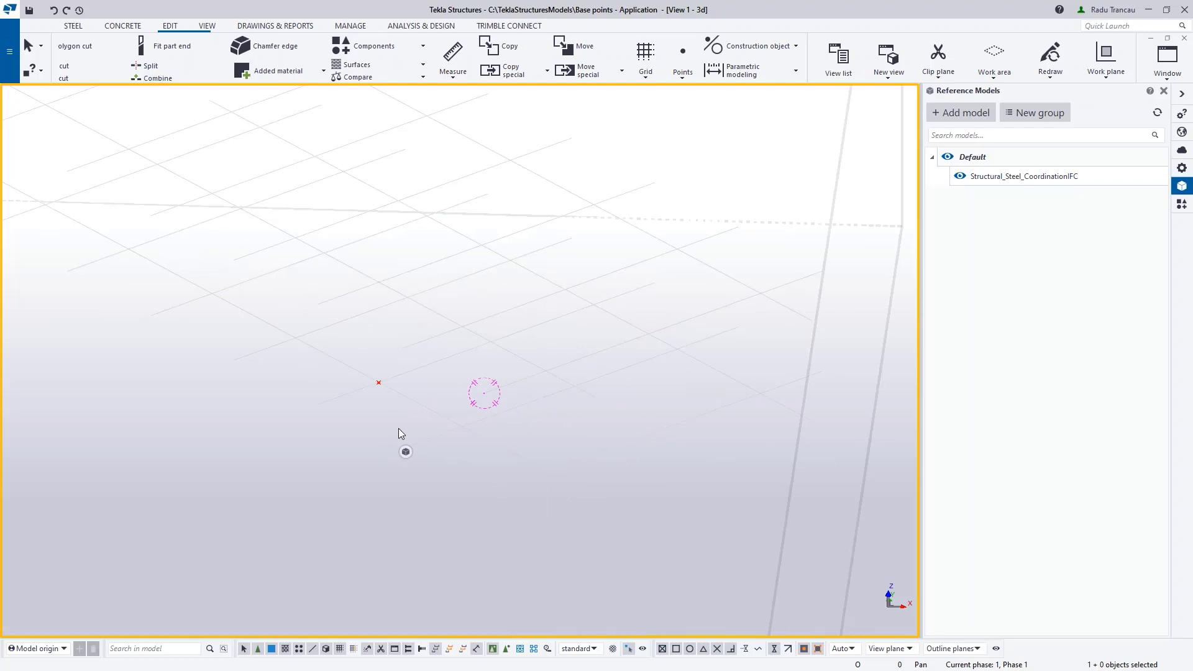
{"action": "middle_click_drag", "start_coordinate": [425, 356], "coordinate": [379, 393], "text": "ctrl"}
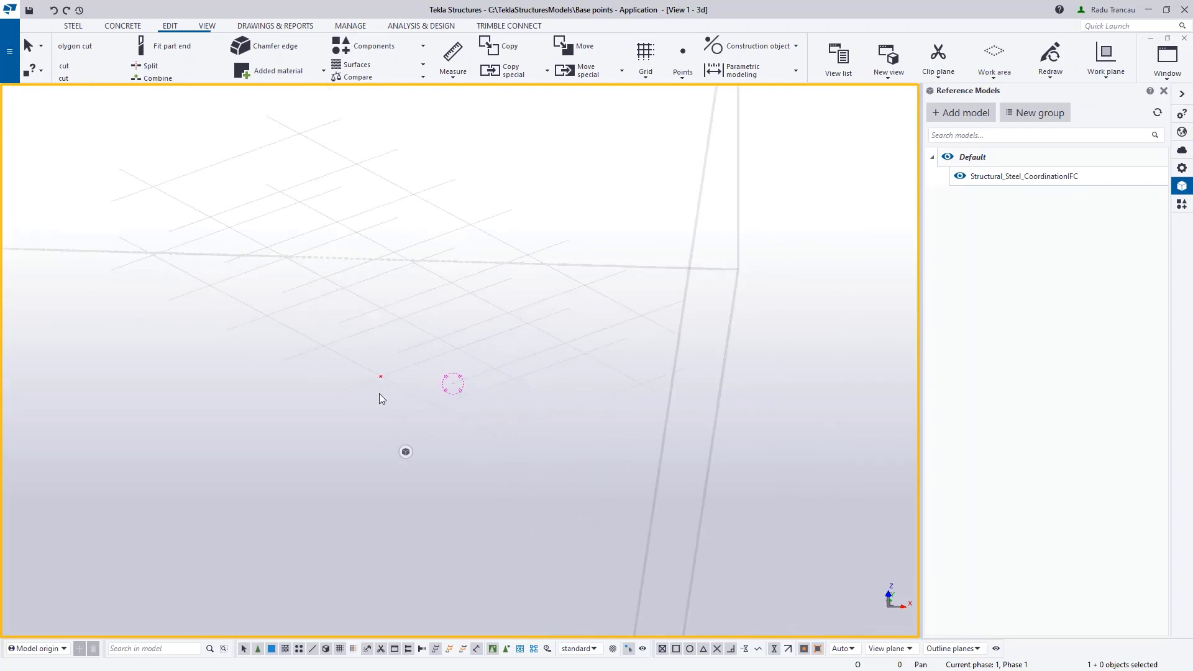
Step: Redraw the 3D view twice around the distant reference model's grid
{"action": "right_click", "coordinate": [599, 169]}
{"action": "left_click", "coordinate": [621, 236]}
{"action": "scroll", "coordinate": [427, 352], "scroll_direction": "down", "scroll_amount": 5}
{"action": "right_click", "coordinate": [584, 297]}
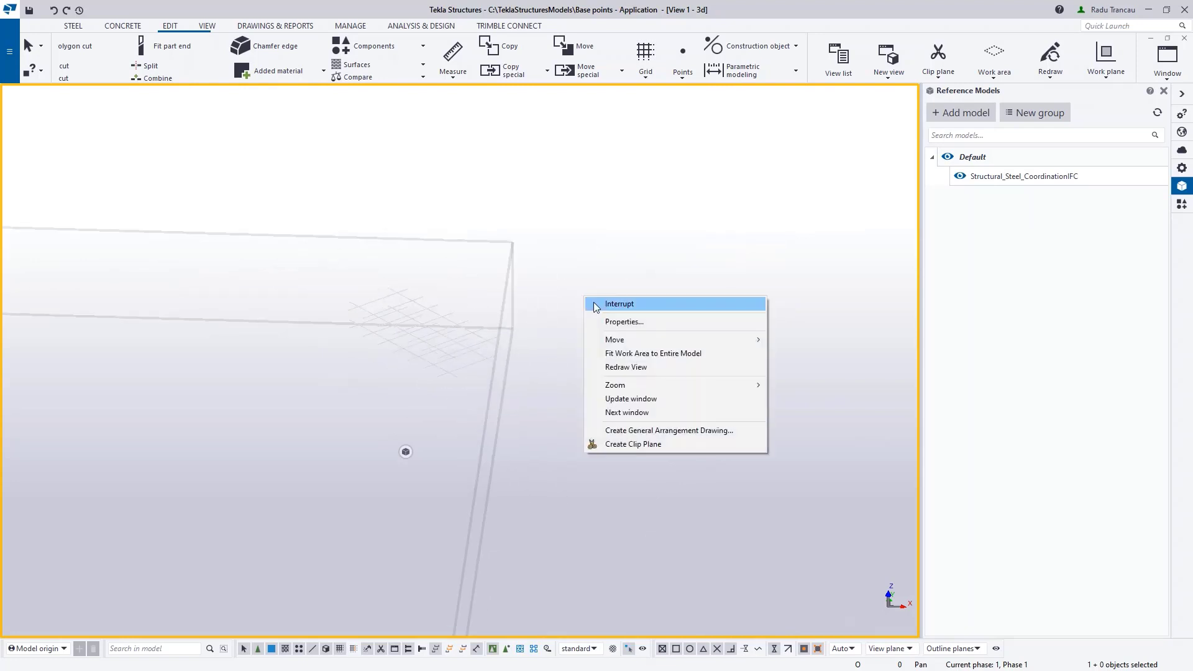
{"action": "left_click", "coordinate": [610, 367]}
Step: Switch the 3D view to plan view and examine the model grid at the work area corner
{"action": "key", "text": "ctrl+p"}
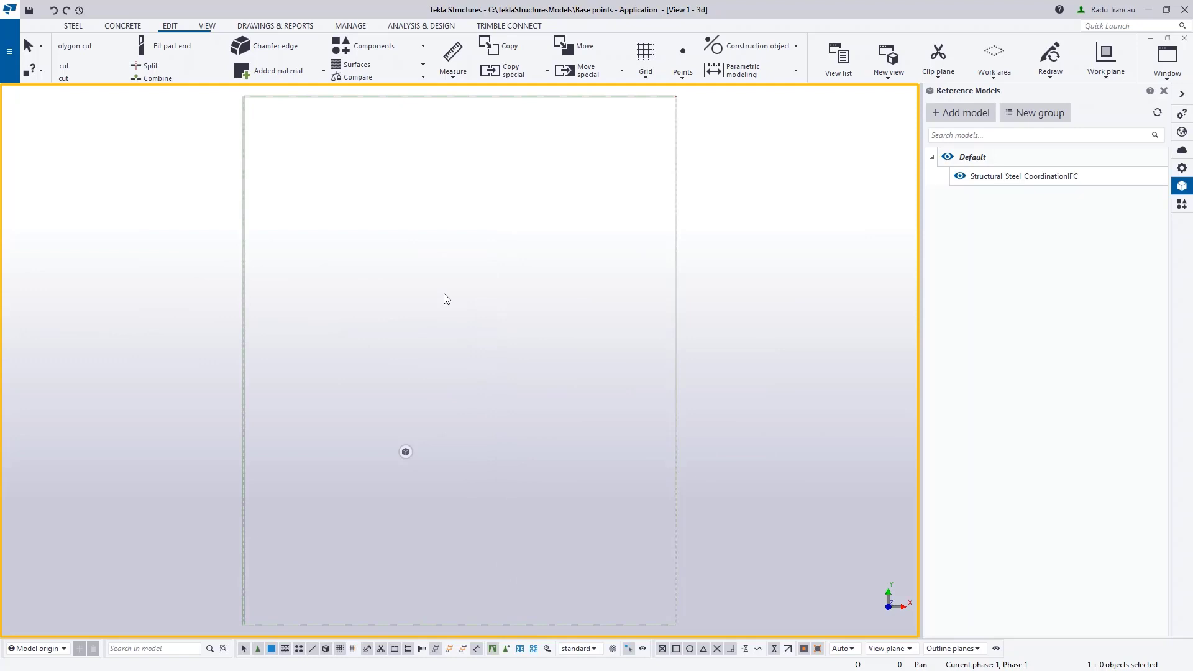
{"action": "scroll", "coordinate": [461, 419], "scroll_direction": "down", "scroll_amount": 2}
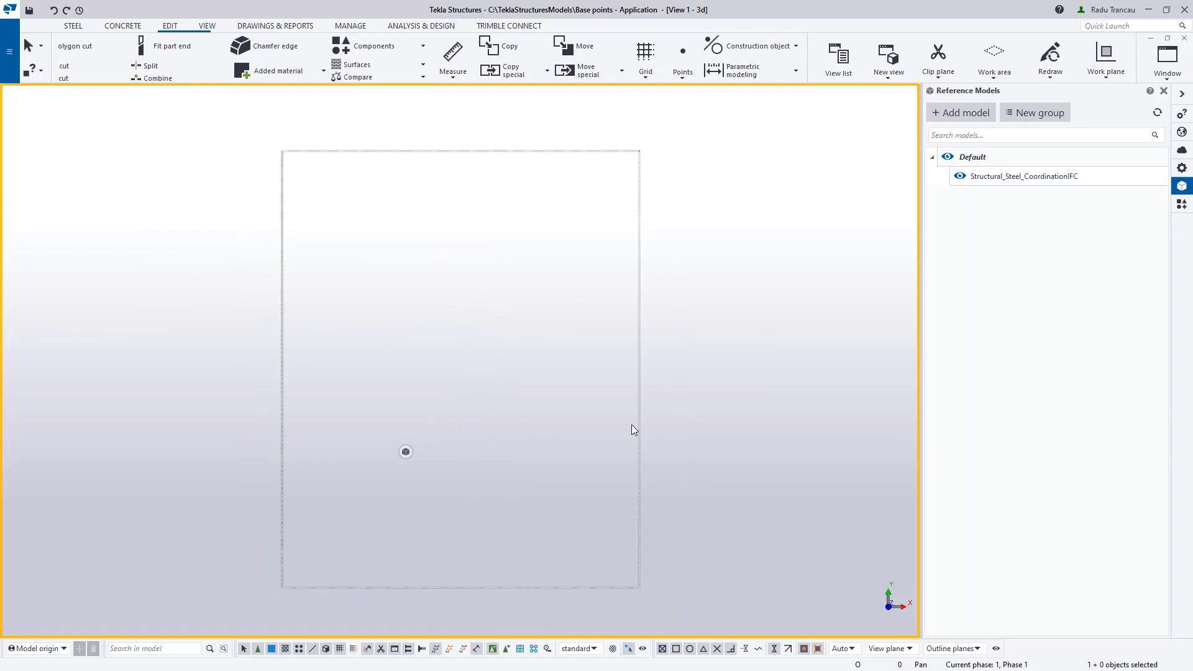
{"action": "scroll", "coordinate": [430, 455], "scroll_direction": "up", "scroll_amount": 3}
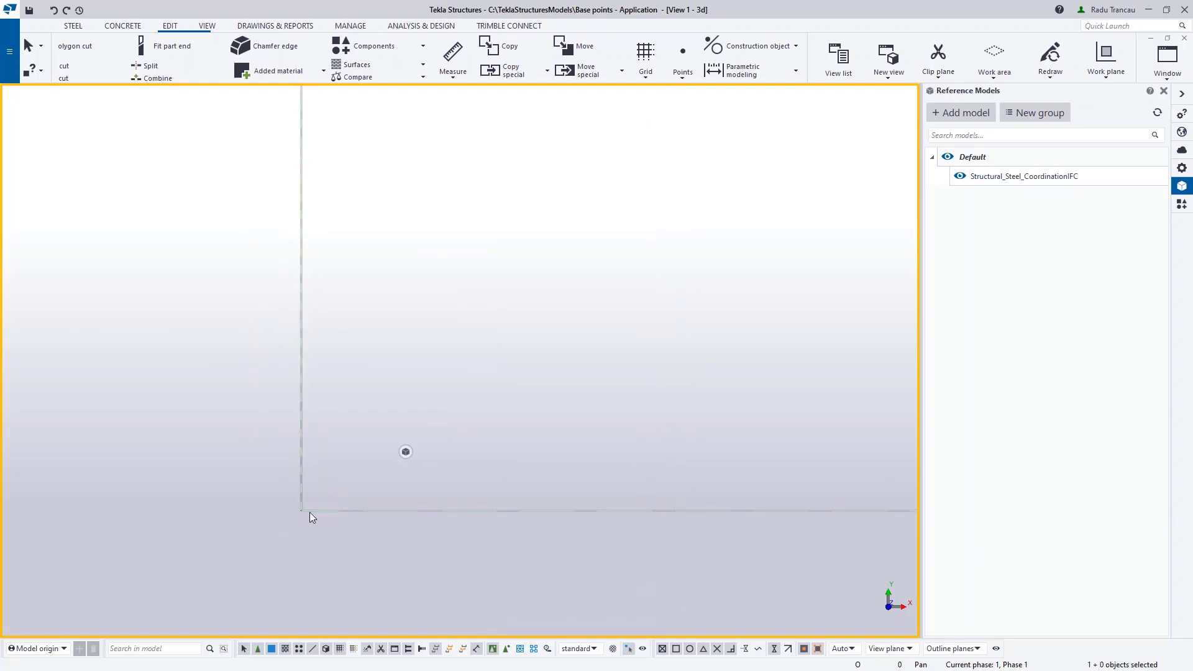
{"action": "scroll", "coordinate": [310, 508], "scroll_direction": "up", "scroll_amount": 2}
{"action": "scroll", "coordinate": [296, 516], "scroll_direction": "up", "scroll_amount": 6}
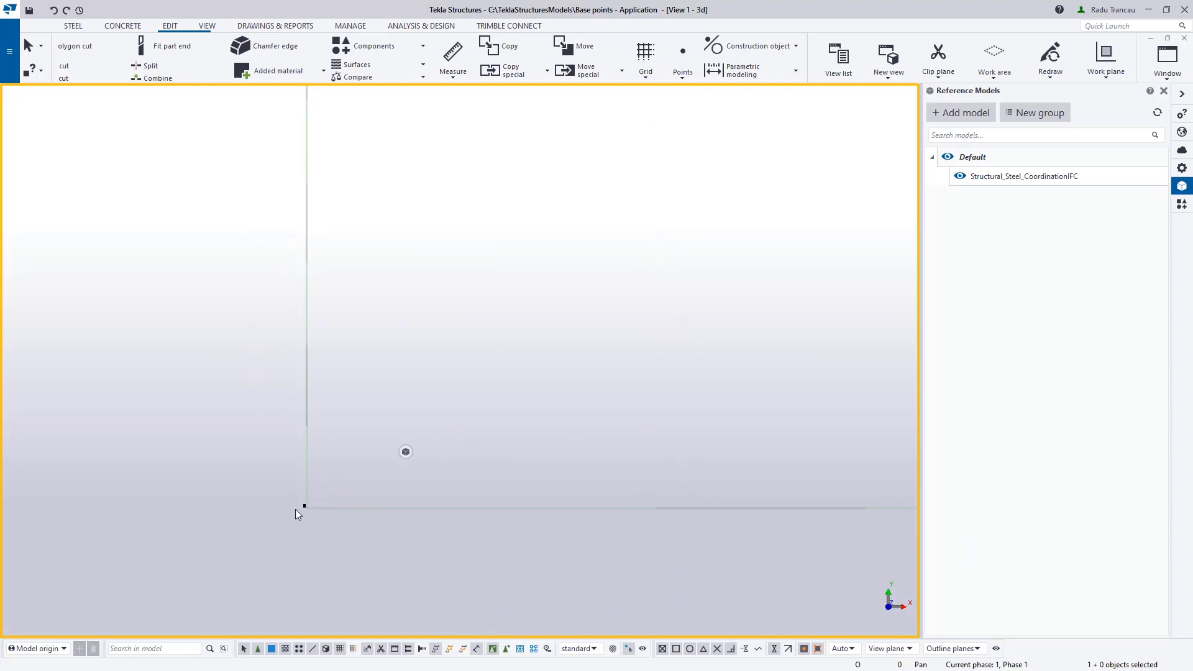
{"action": "scroll", "coordinate": [308, 508], "scroll_direction": "up", "scroll_amount": 2}
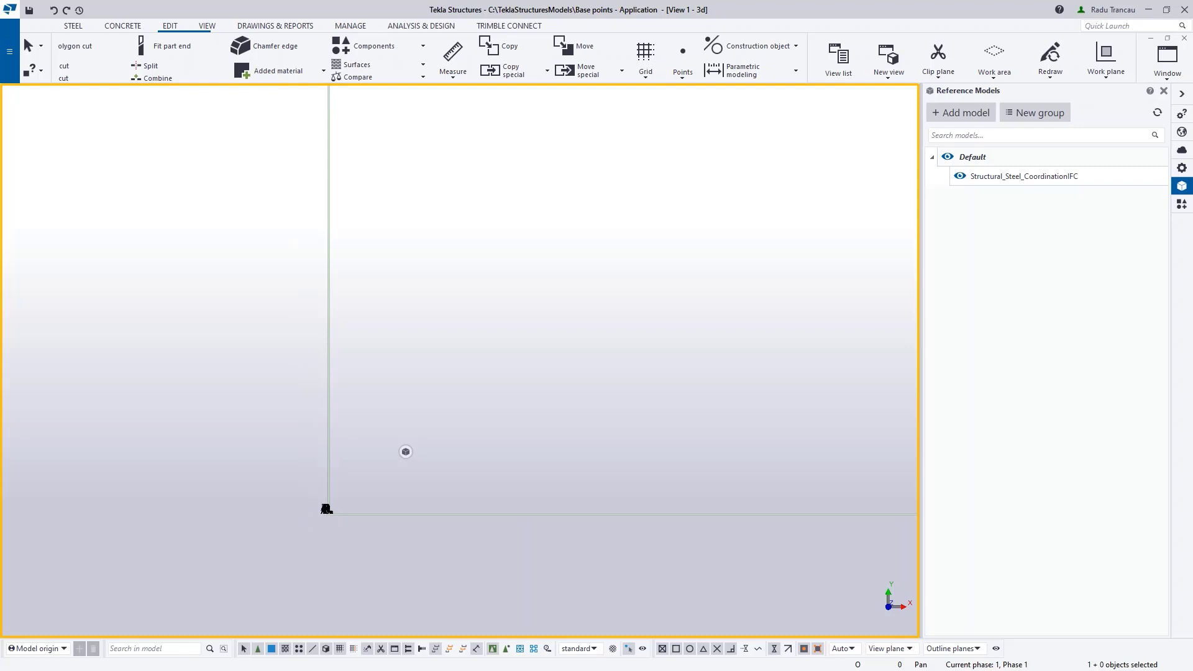
Step: Switch to Base Point Coordinates.pdf in Adobe Acrobat Reader, read the project base point data for intersection GL C/2, and close the document
{"action": "key", "text": "alt+Tab"}
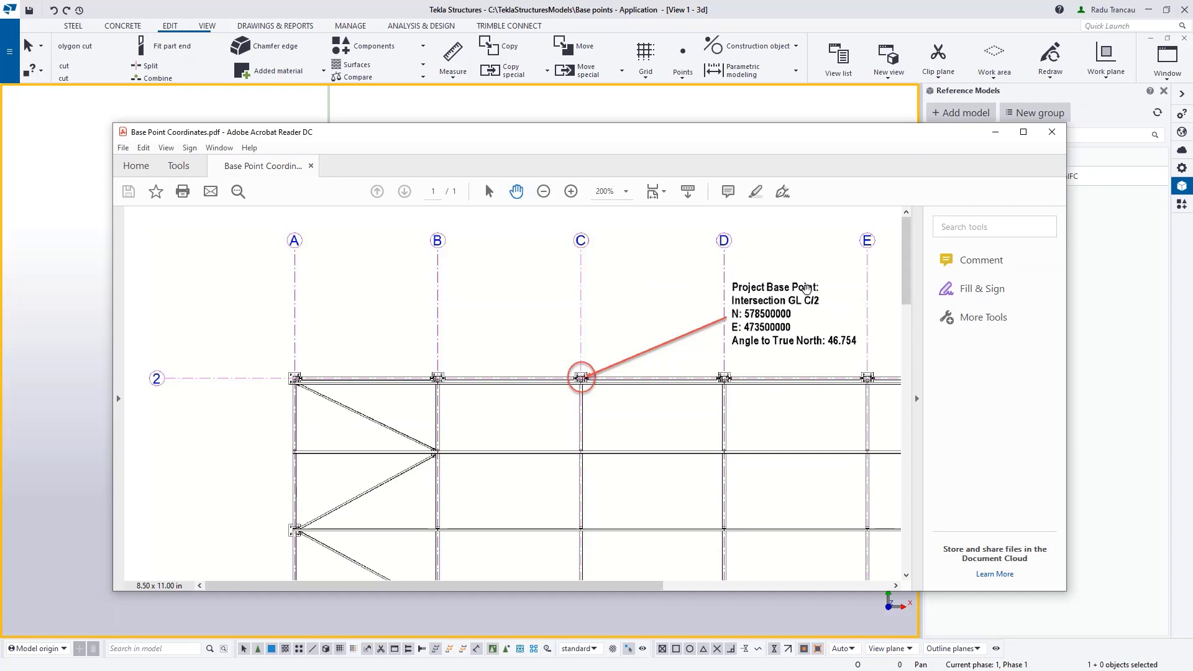
{"action": "left_click_drag", "start_coordinate": [787, 139], "coordinate": [738, 131]}
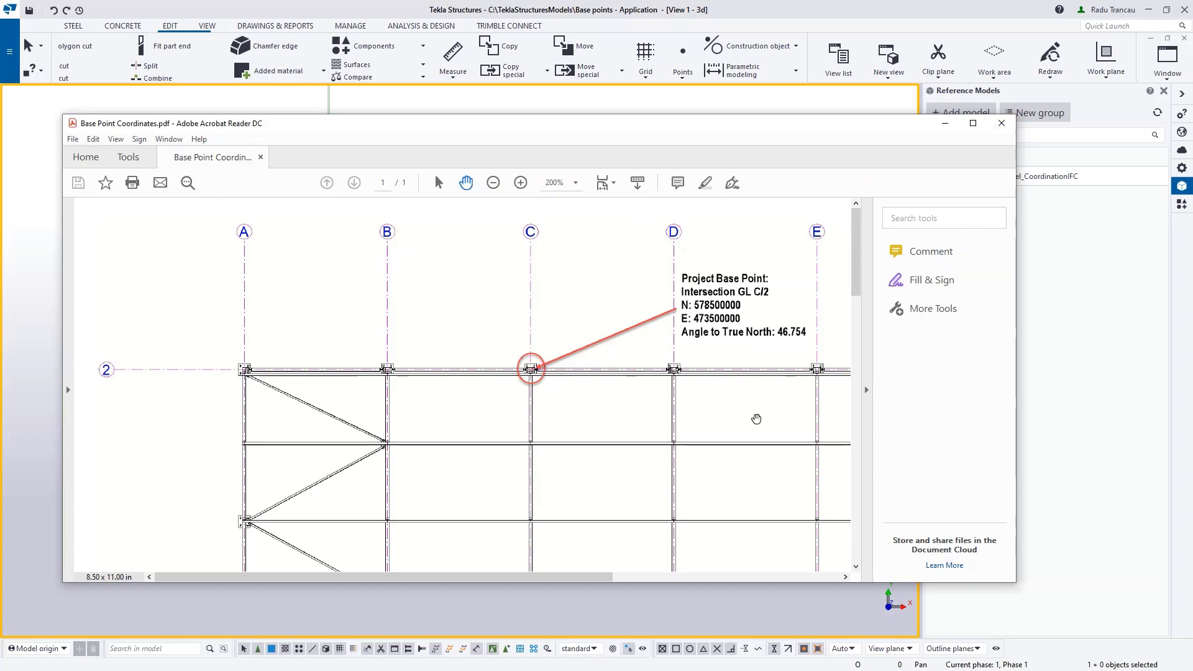
{"action": "left_click", "coordinate": [1001, 123]}
Step: Open the base points in the project properties, review RW Project Coord's coordinates and angle to north, and make it the project base point
{"action": "left_click", "coordinate": [9, 51]}
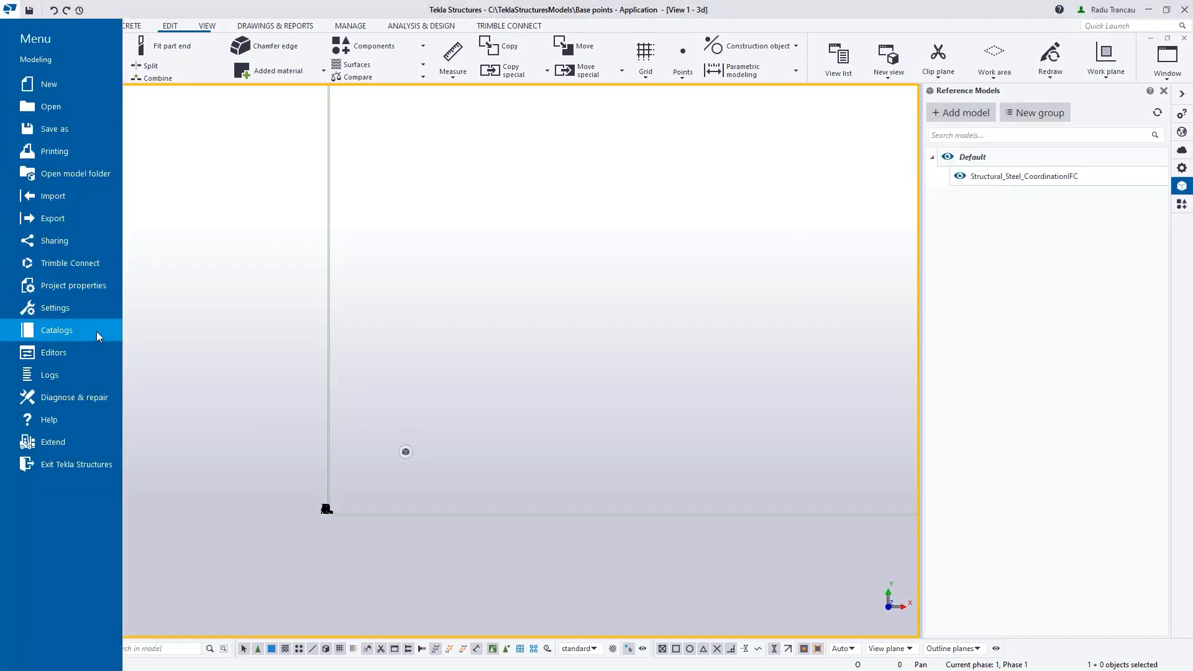
{"action": "left_click", "coordinate": [100, 286]}
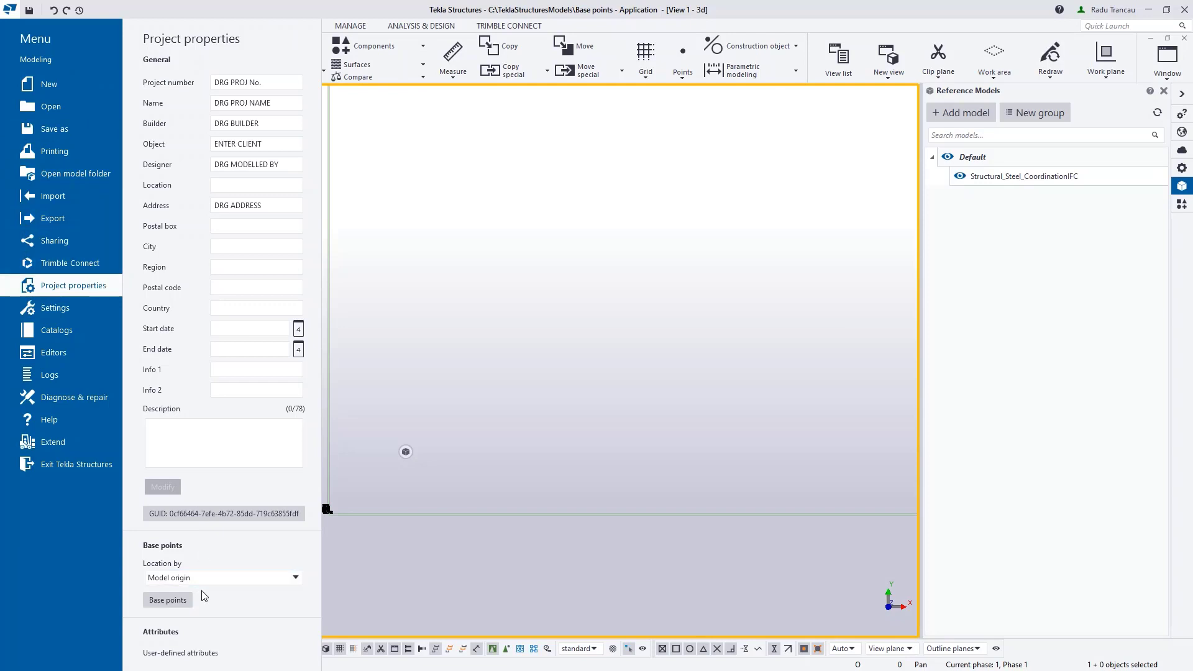
{"action": "left_click", "coordinate": [165, 601]}
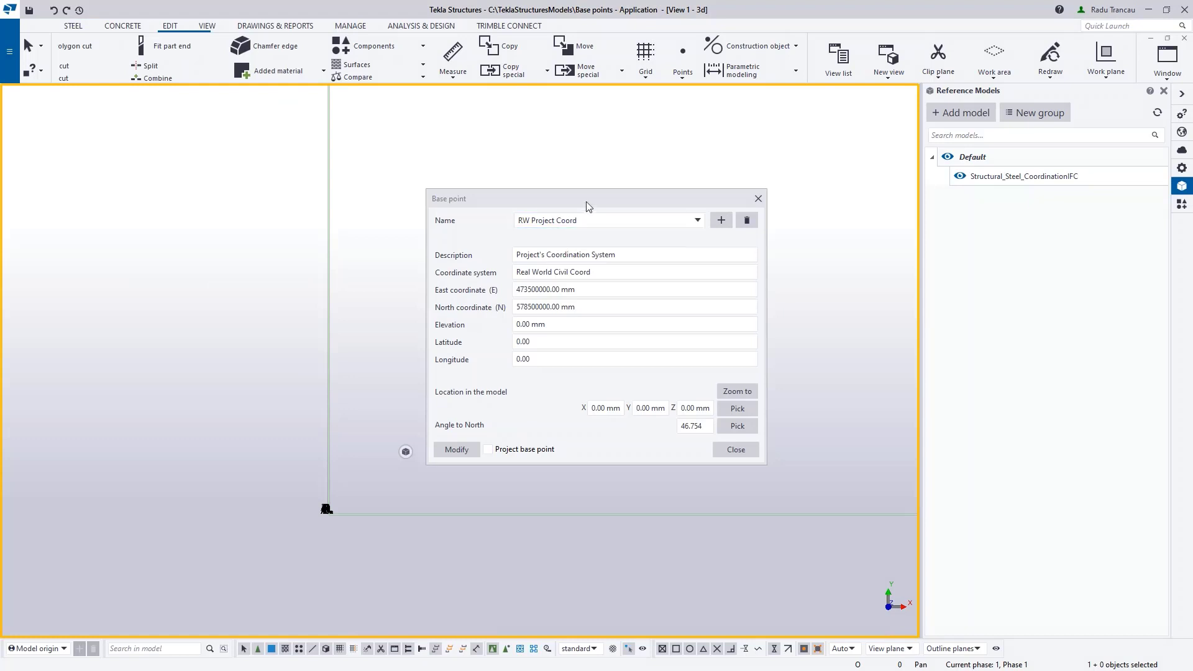
{"action": "left_click", "coordinate": [696, 222]}
{"action": "left_click", "coordinate": [691, 224]}
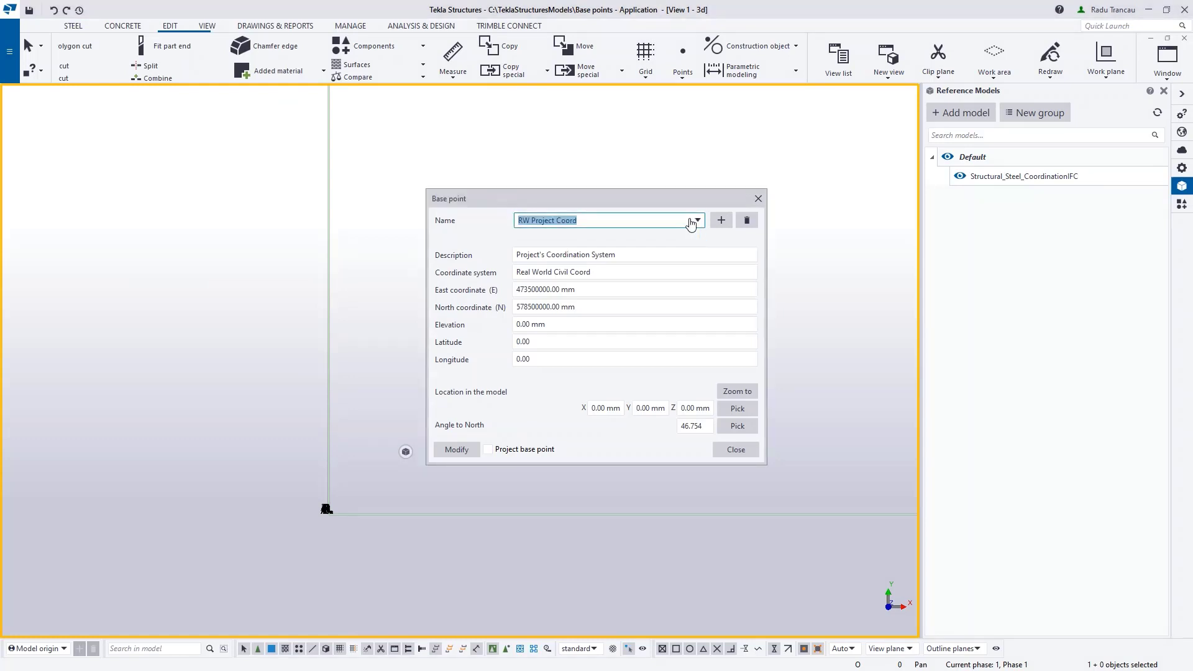
{"action": "left_click_drag", "start_coordinate": [621, 199], "coordinate": [556, 134]}
{"action": "left_click", "coordinate": [523, 190]}
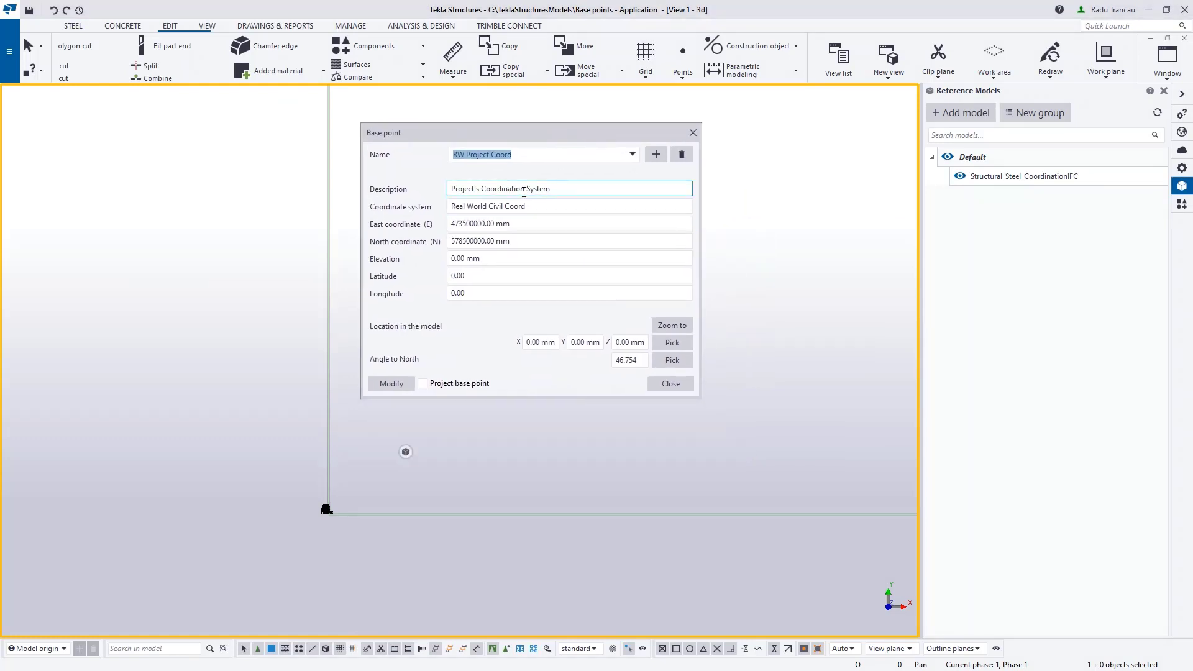
{"action": "left_click", "coordinate": [550, 342]}
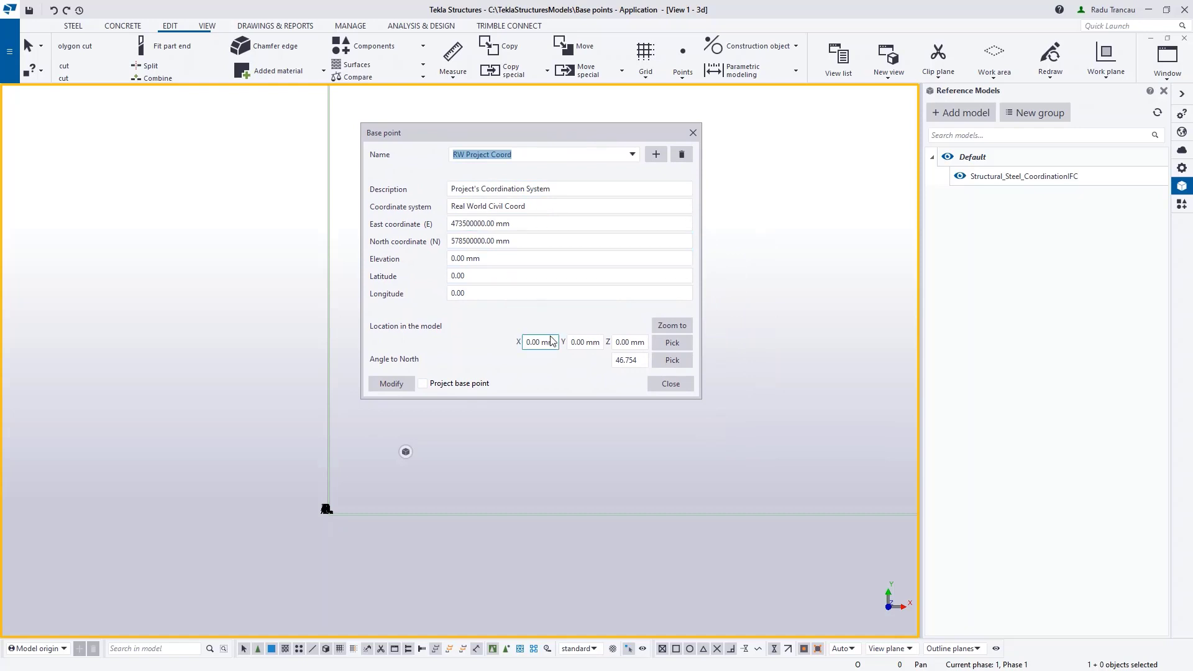
{"action": "double_click", "coordinate": [634, 358]}
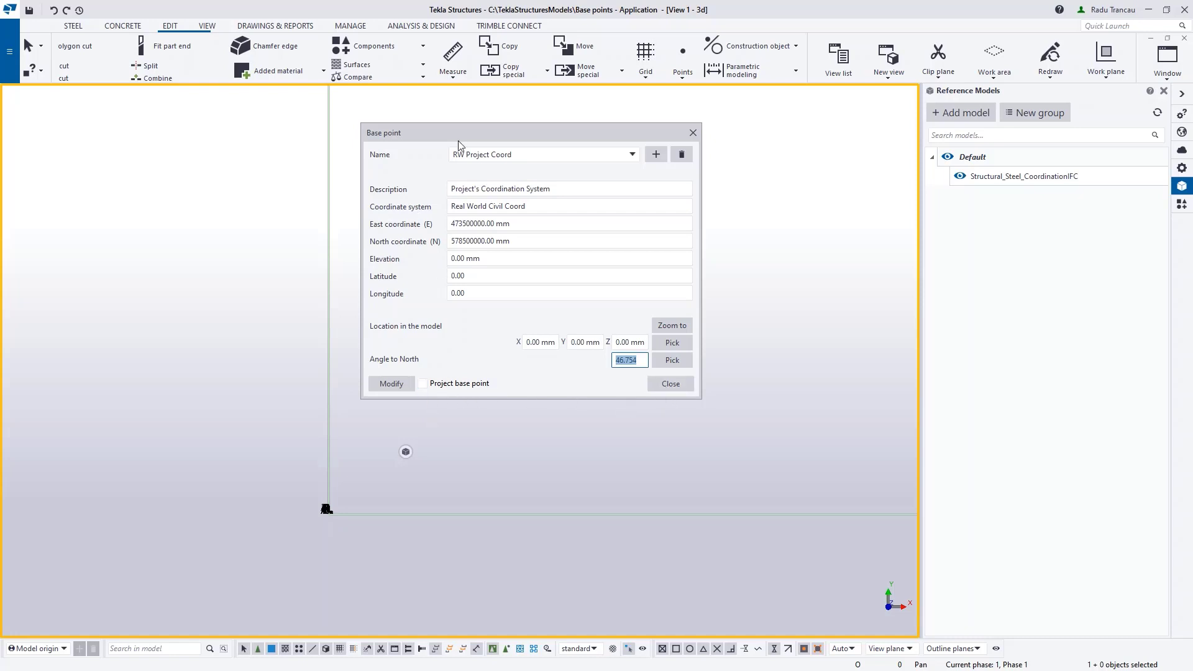
{"action": "left_click", "coordinate": [426, 385]}
{"action": "left_click", "coordinate": [683, 386]}
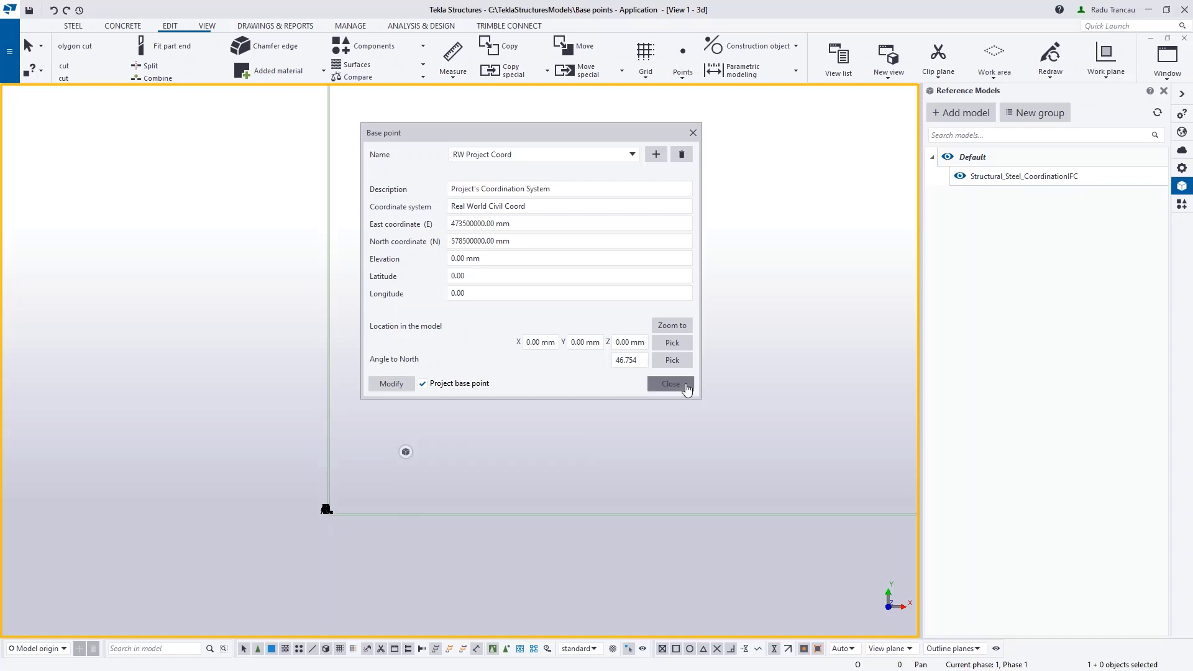
{"action": "left_click", "coordinate": [962, 113]}
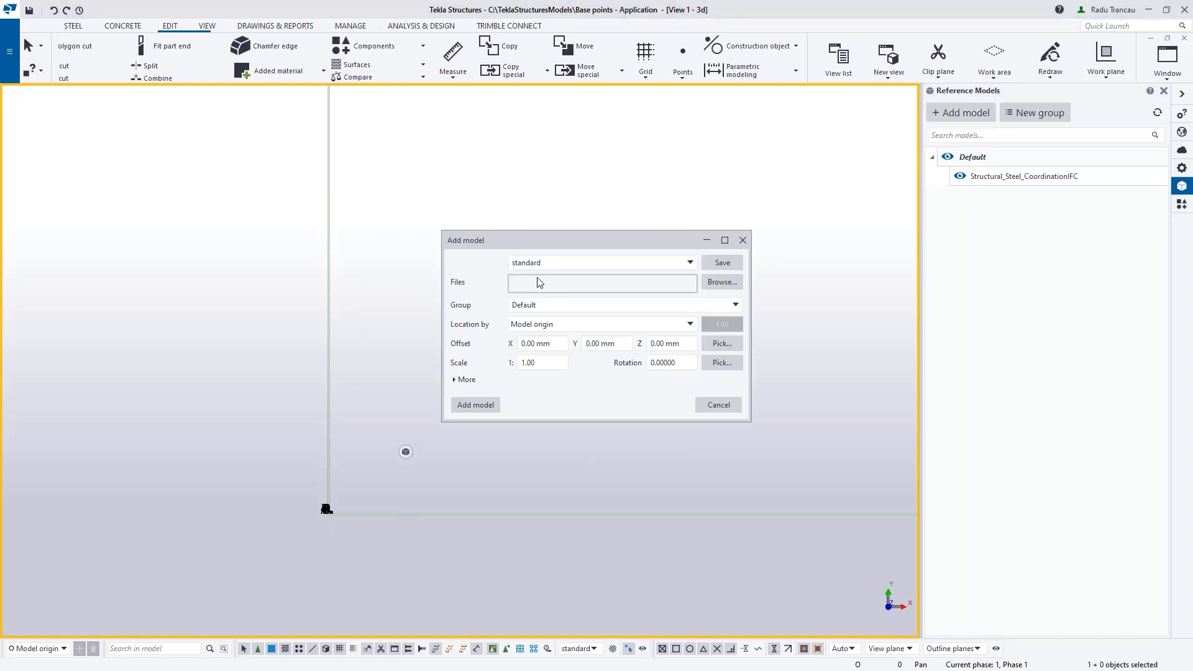
{"action": "left_click", "coordinate": [688, 325]}
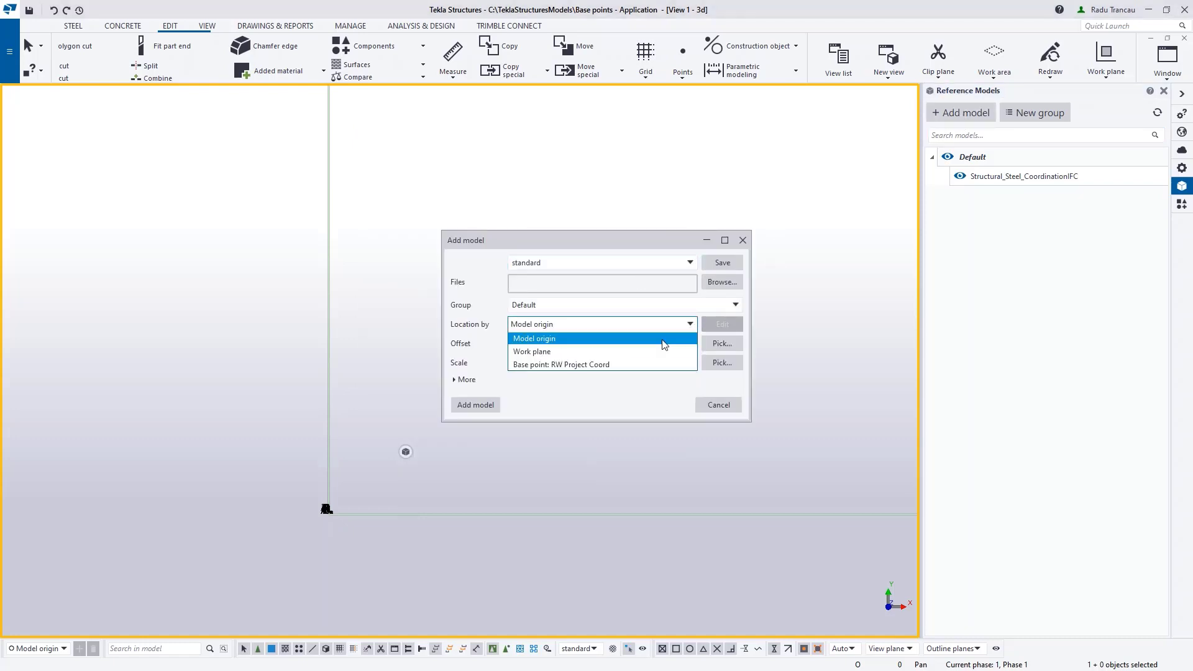
{"action": "left_click", "coordinate": [623, 365]}
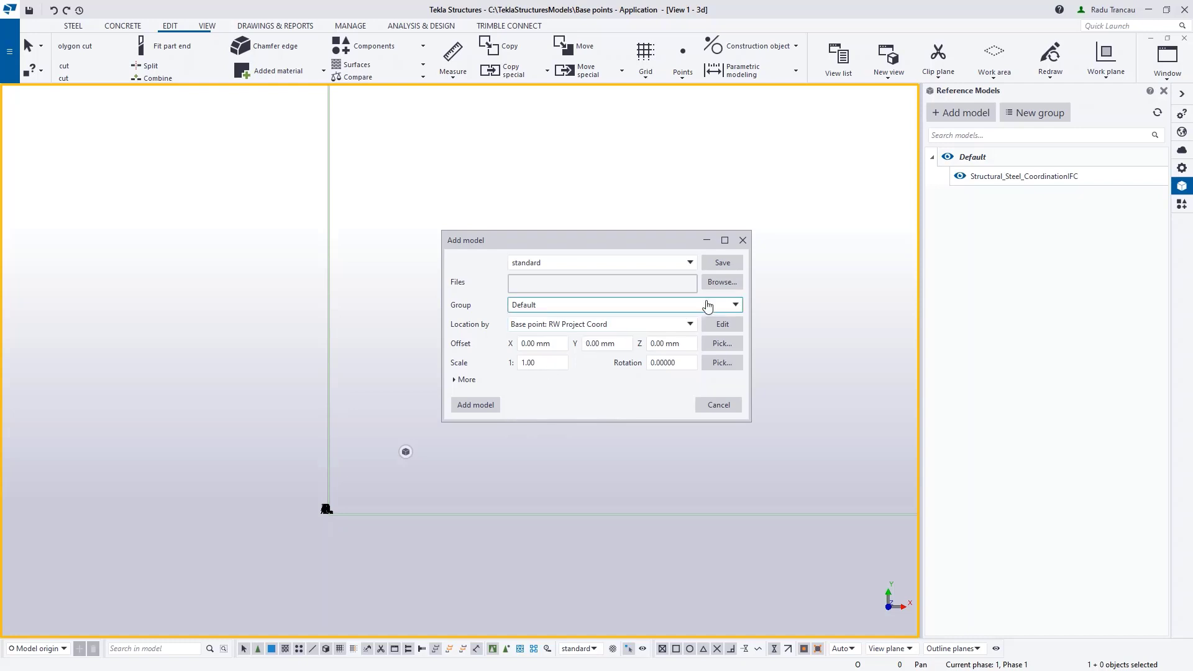
{"action": "left_click", "coordinate": [722, 281]}
{"action": "left_click", "coordinate": [583, 205]}
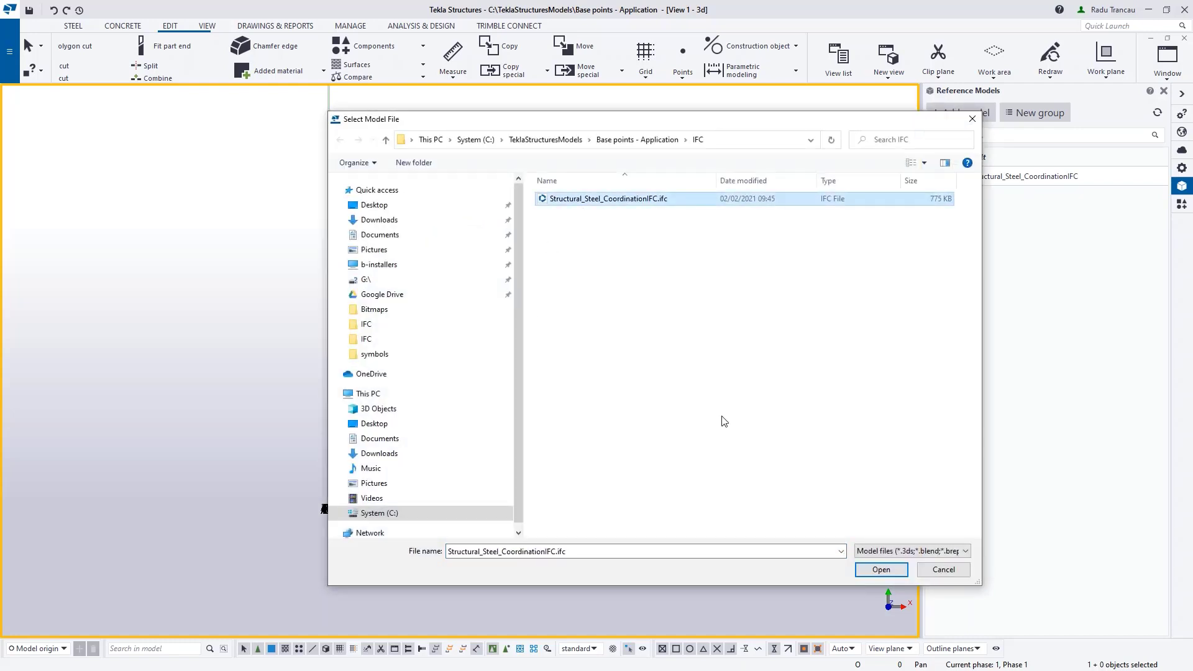
{"action": "left_click", "coordinate": [941, 570]}
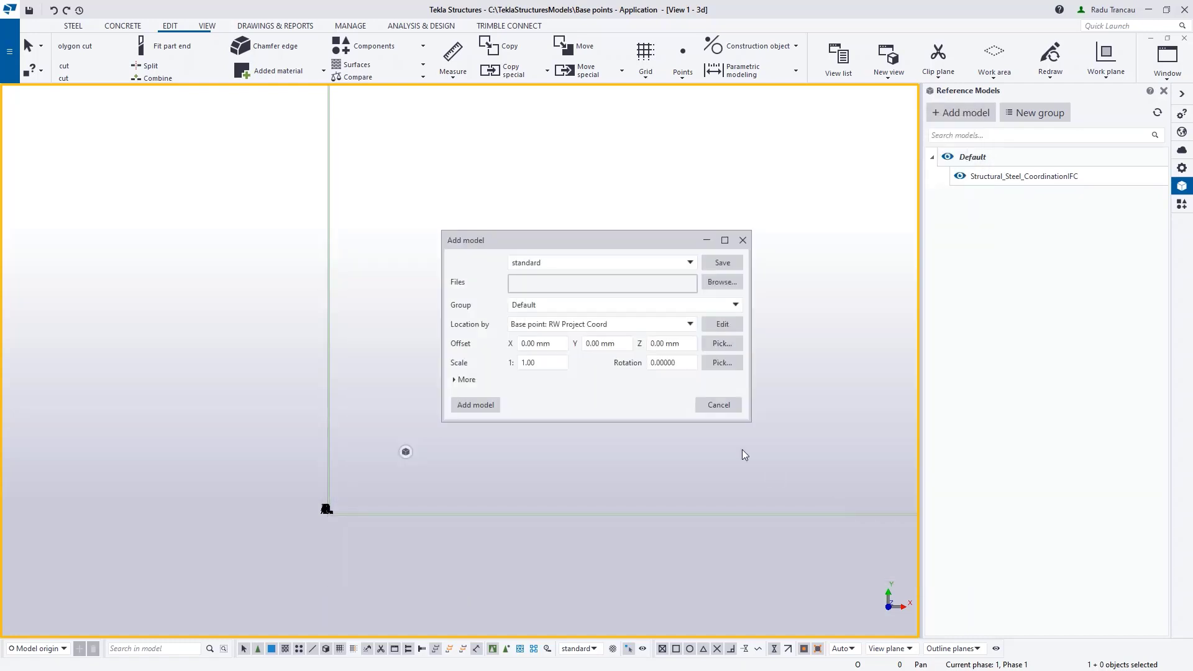
{"action": "left_click", "coordinate": [711, 410]}
Step: Change the location of the Structural_Steel_CoordinationIFC reference model to the base point RW Project Coord and apply the modification
{"action": "middle_click_drag", "start_coordinate": [714, 407], "coordinate": [484, 445]}
{"action": "scroll", "coordinate": [507, 426], "scroll_direction": "down", "scroll_amount": 5}
{"action": "middle_click_drag", "start_coordinate": [711, 339], "coordinate": [489, 416]}
{"action": "scroll", "coordinate": [512, 430], "scroll_direction": "up", "scroll_amount": 3}
{"action": "scroll", "coordinate": [499, 406], "scroll_direction": "down", "scroll_amount": 8}
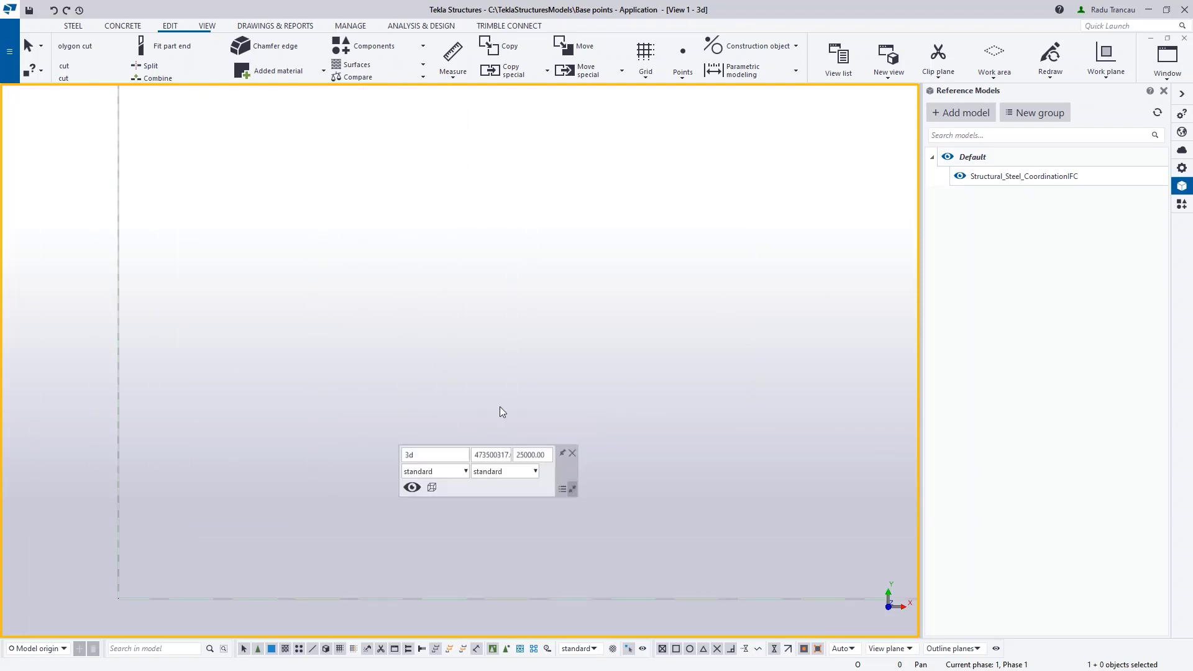
{"action": "left_click", "coordinate": [1002, 176]}
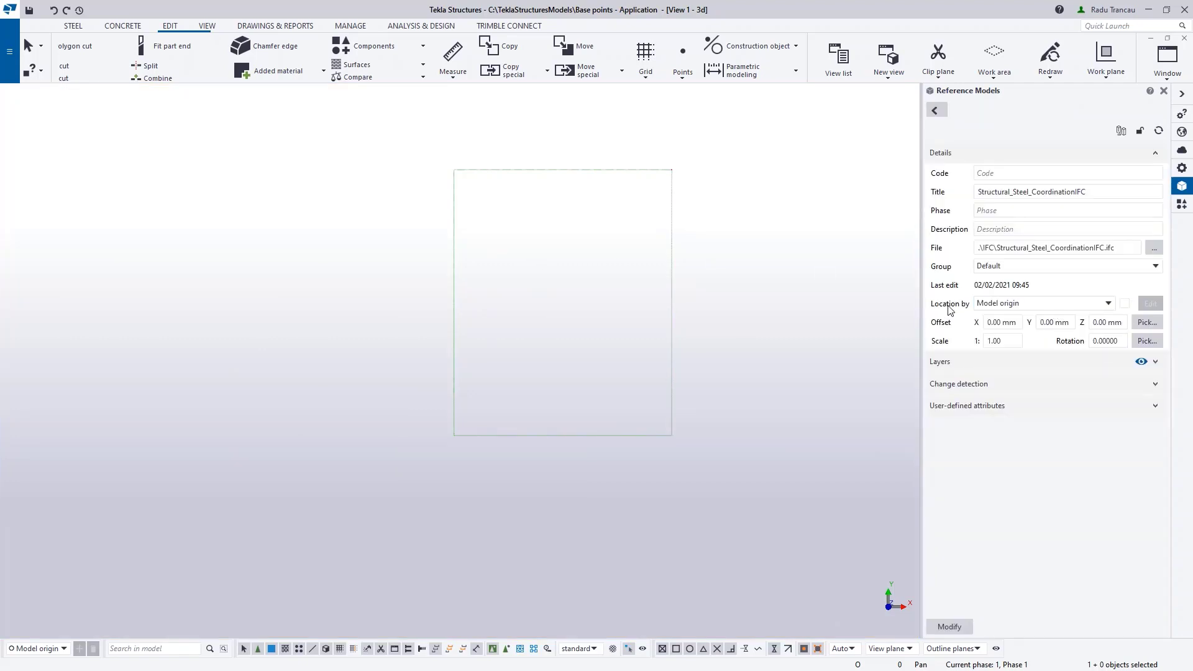
{"action": "left_click", "coordinate": [1029, 309]}
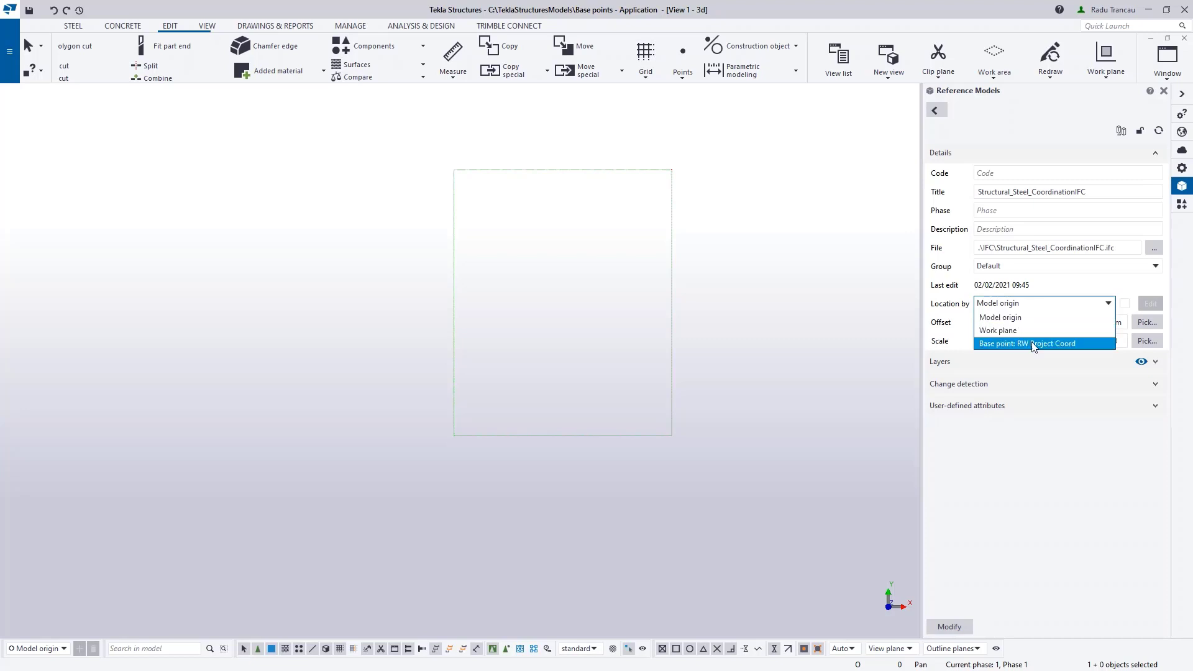
{"action": "left_click", "coordinate": [1035, 344]}
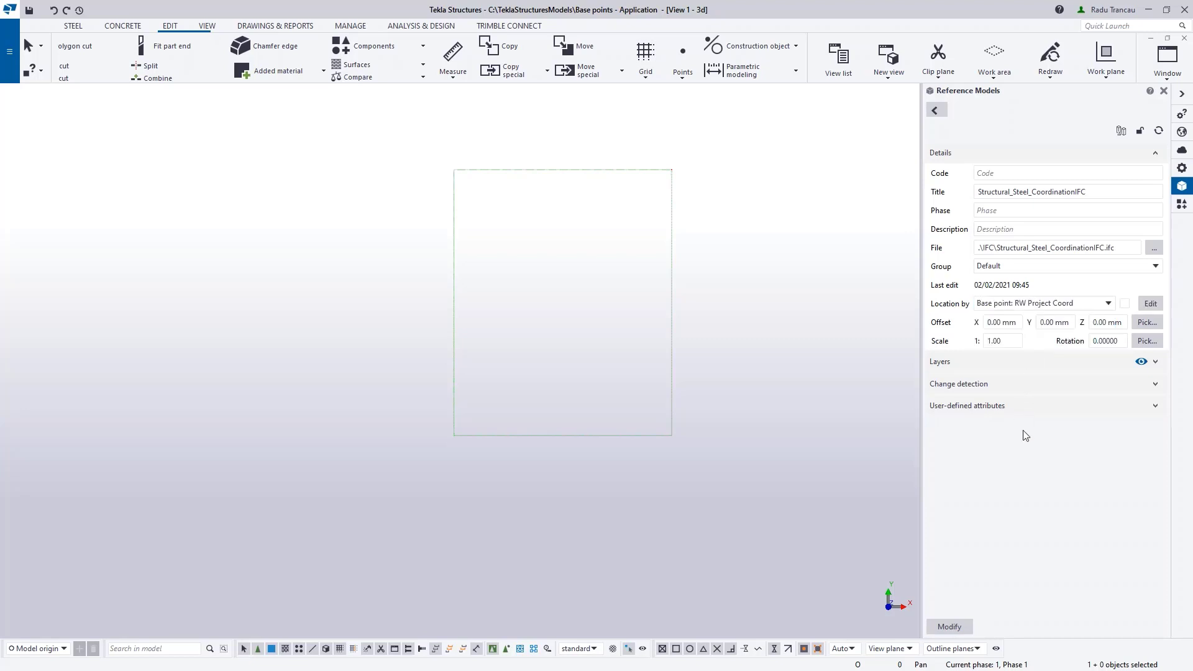
{"action": "left_click", "coordinate": [947, 627]}
Step: Examine how the relocated steel reference model aligns with the model origin and grid intersection A/1
{"action": "scroll", "coordinate": [636, 393], "scroll_direction": "up", "scroll_amount": 6}
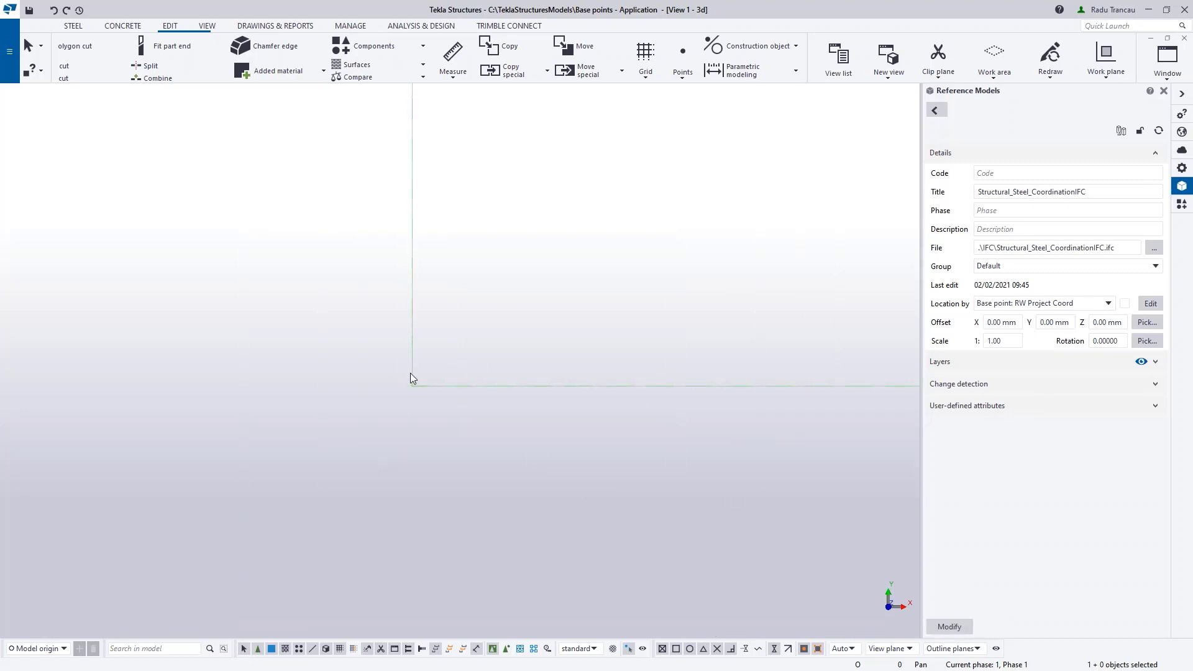
{"action": "scroll", "coordinate": [410, 372], "scroll_direction": "up", "scroll_amount": 6}
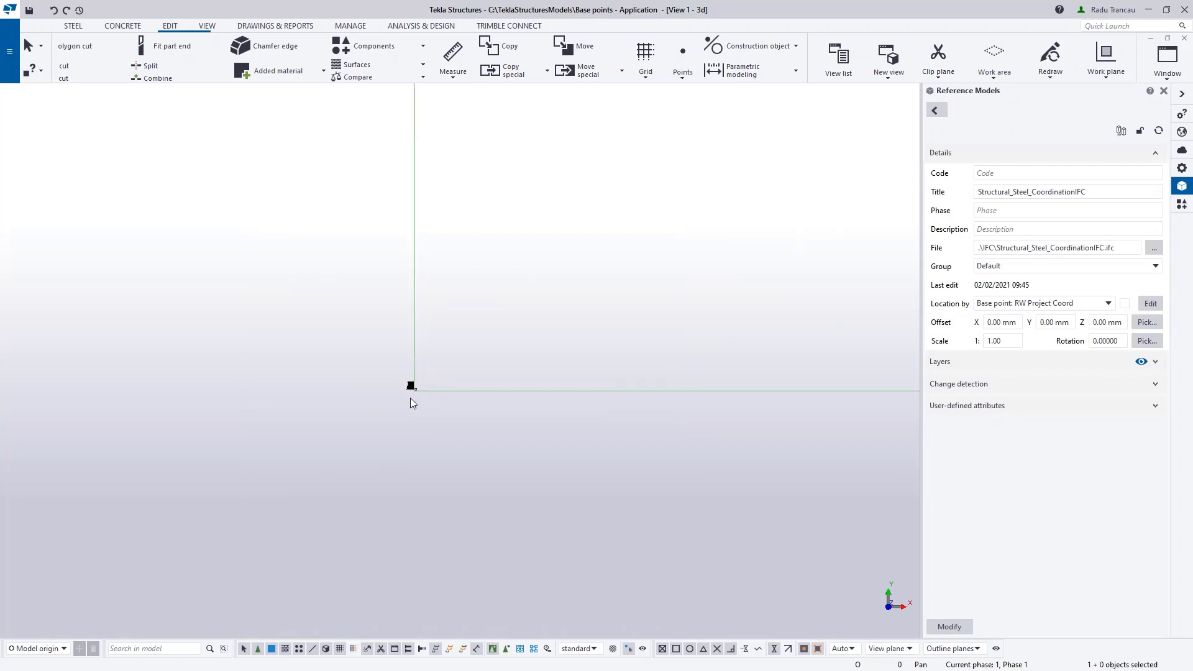
{"action": "scroll", "coordinate": [411, 404], "scroll_direction": "up", "scroll_amount": 6}
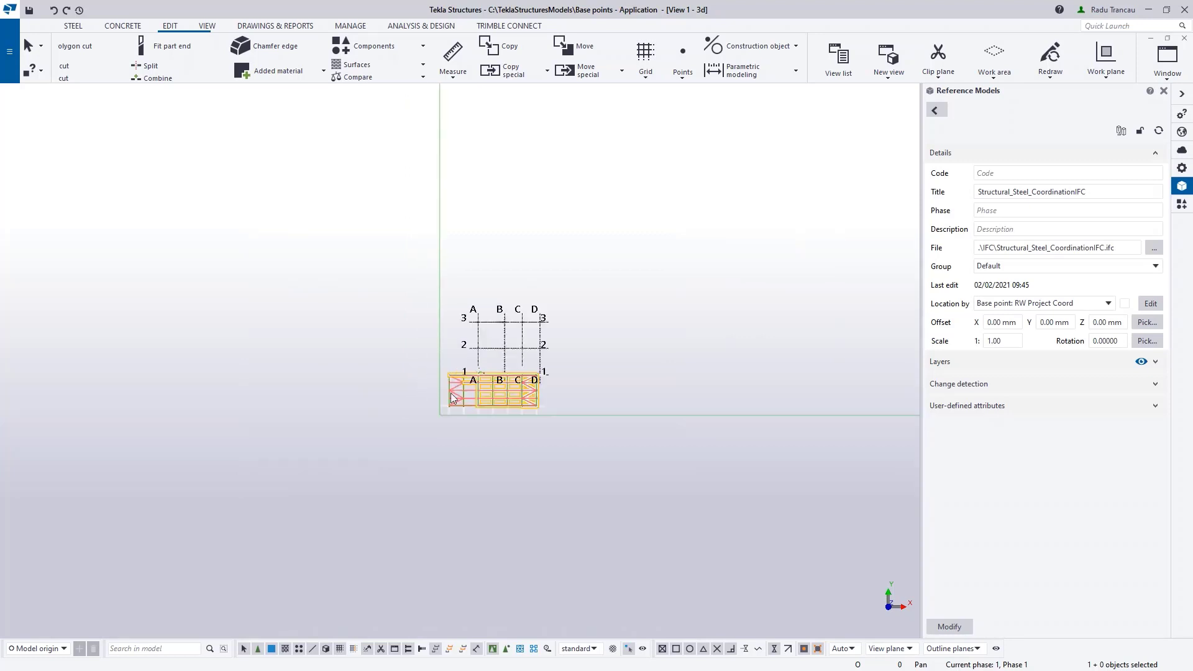
{"action": "scroll", "coordinate": [452, 398], "scroll_direction": "up", "scroll_amount": 8}
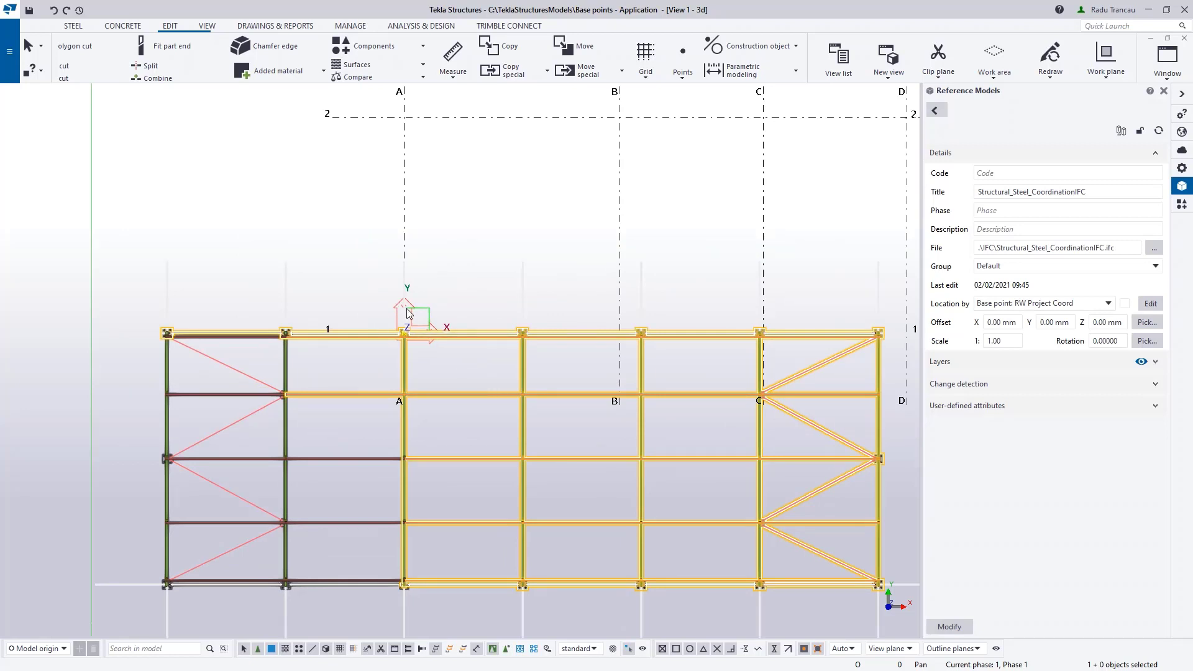
{"action": "scroll", "coordinate": [414, 328], "scroll_direction": "up", "scroll_amount": 8}
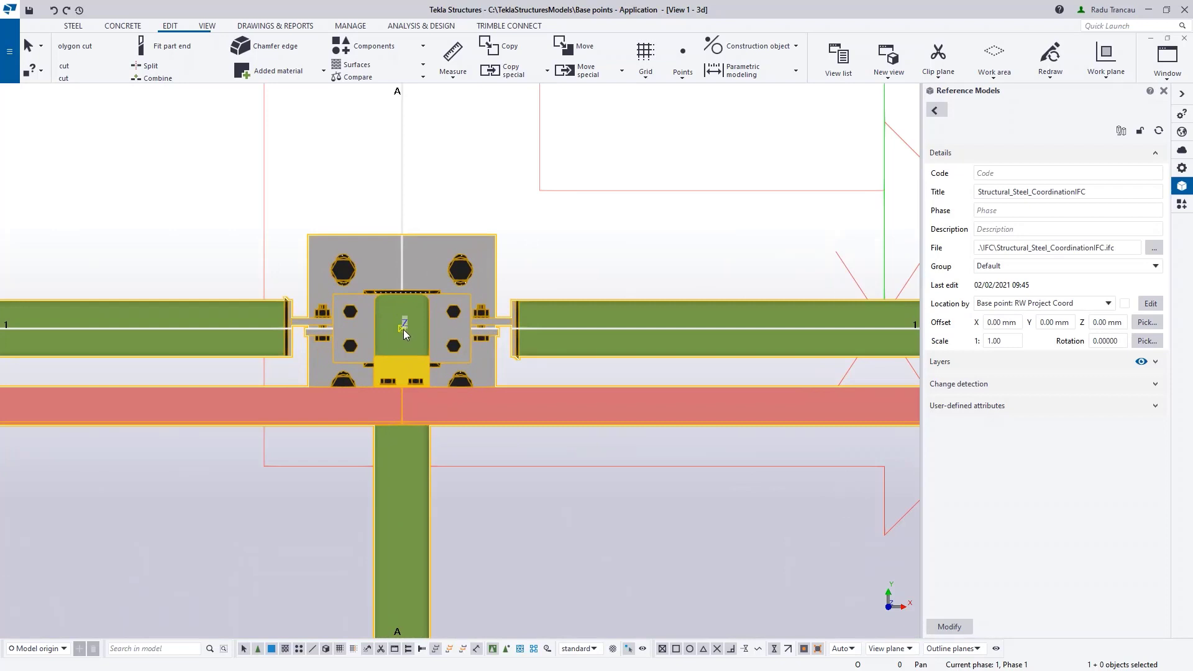
{"action": "scroll", "coordinate": [402, 330], "scroll_direction": "down", "scroll_amount": 5}
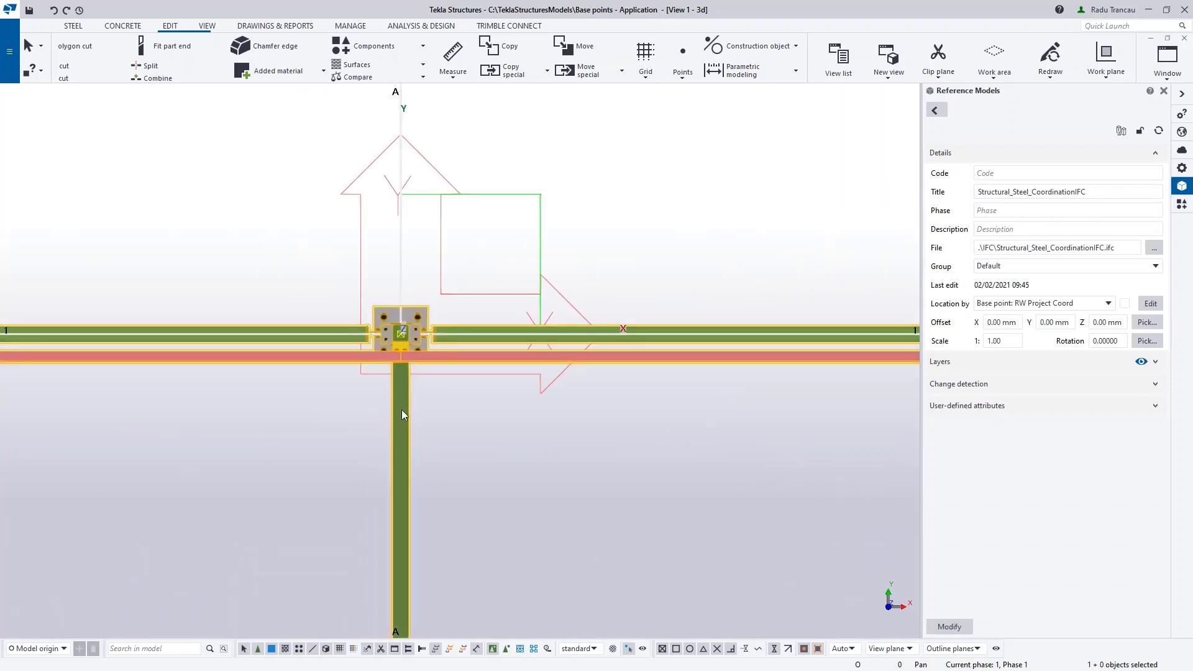
{"action": "scroll", "coordinate": [398, 199], "scroll_direction": "down", "scroll_amount": 2}
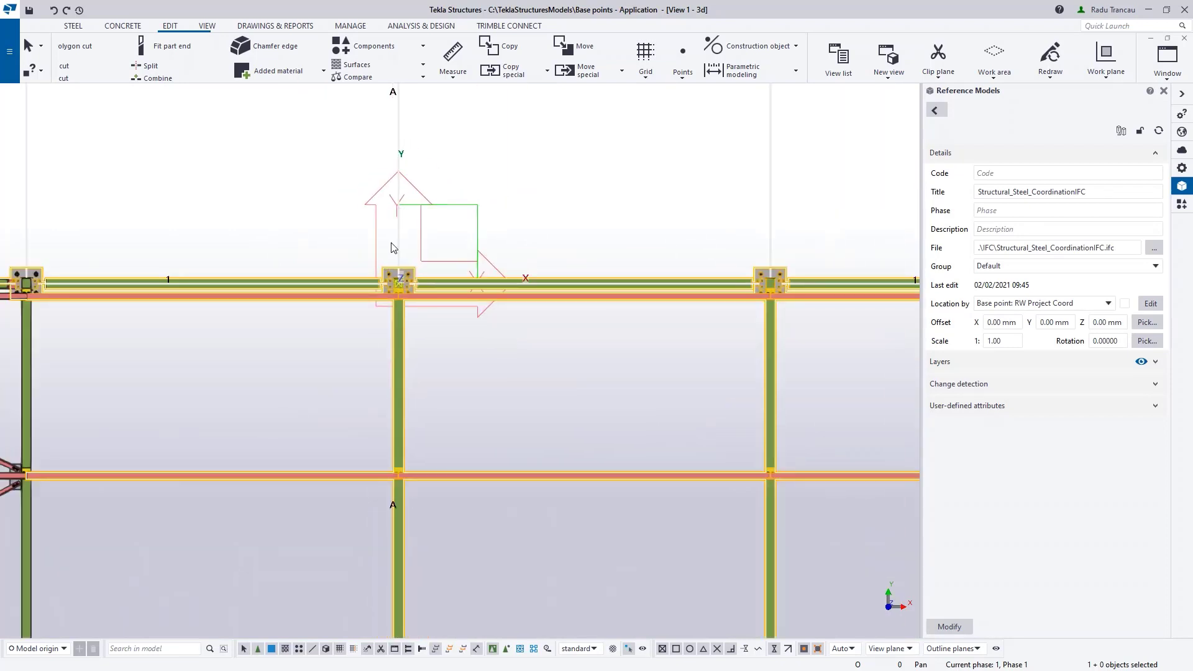
Step: Examine the relocated steel reference model in 3D, front and plan views against the grid, model origin and surrounding work area
{"action": "scroll", "coordinate": [396, 286], "scroll_direction": "down", "scroll_amount": 6}
{"action": "middle_click_drag", "start_coordinate": [398, 298], "coordinate": [300, 245], "text": "ctrl"}
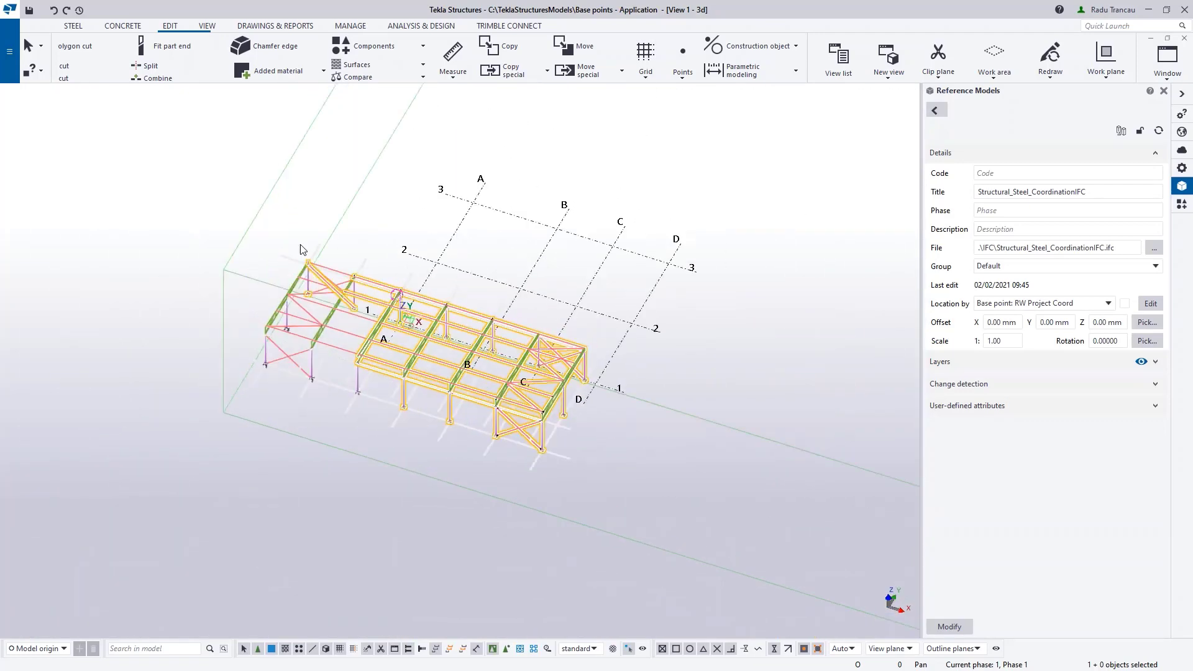
{"action": "scroll", "coordinate": [405, 324], "scroll_direction": "up", "scroll_amount": 6}
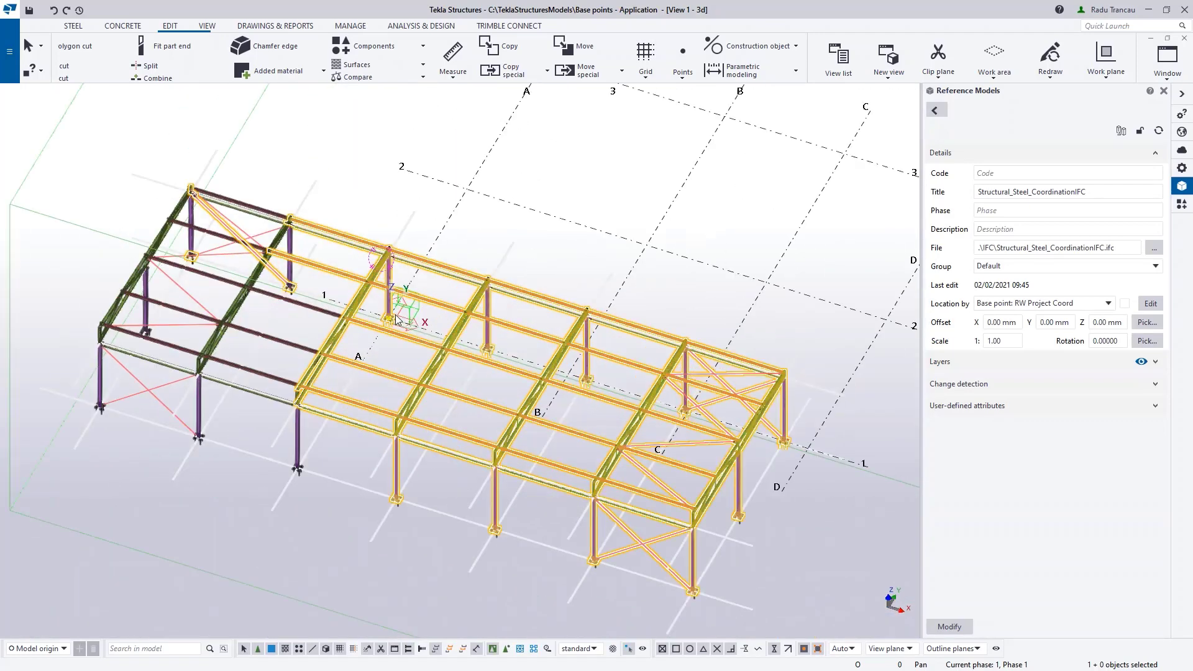
{"action": "scroll", "coordinate": [390, 318], "scroll_direction": "up", "scroll_amount": 4}
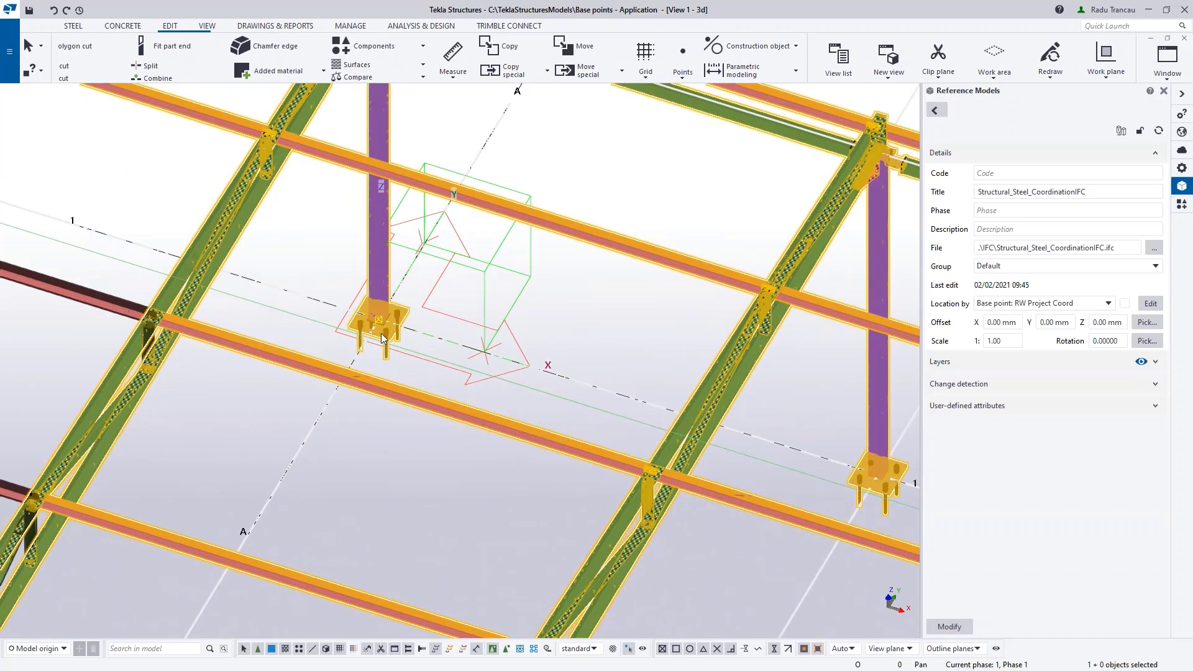
{"action": "scroll", "coordinate": [381, 338], "scroll_direction": "down", "scroll_amount": 8}
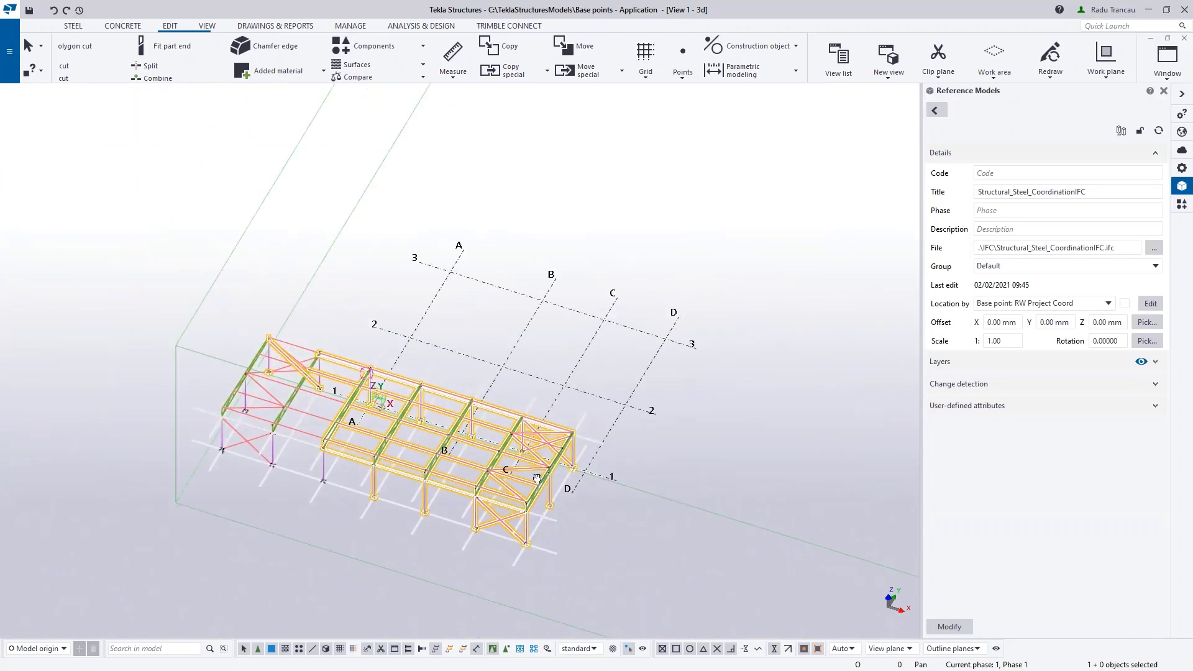
{"action": "scroll", "coordinate": [536, 478], "scroll_direction": "down", "scroll_amount": 6}
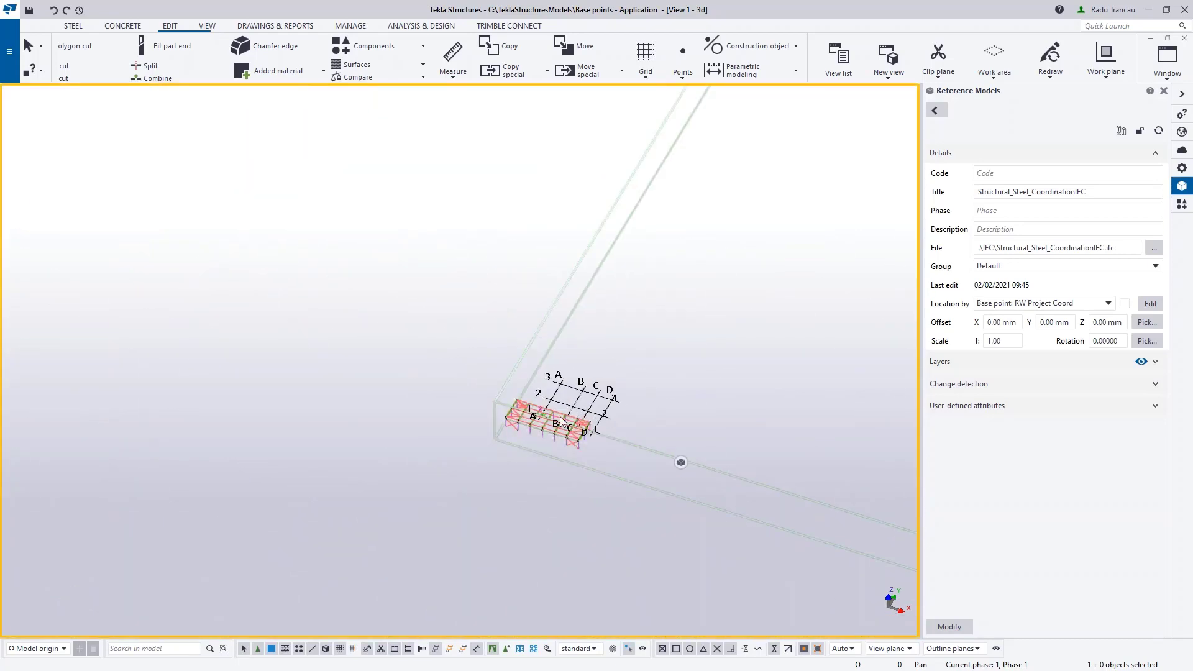
{"action": "key", "text": "ctrl+p"}
{"action": "middle_click_drag", "start_coordinate": [635, 424], "coordinate": [589, 414]}
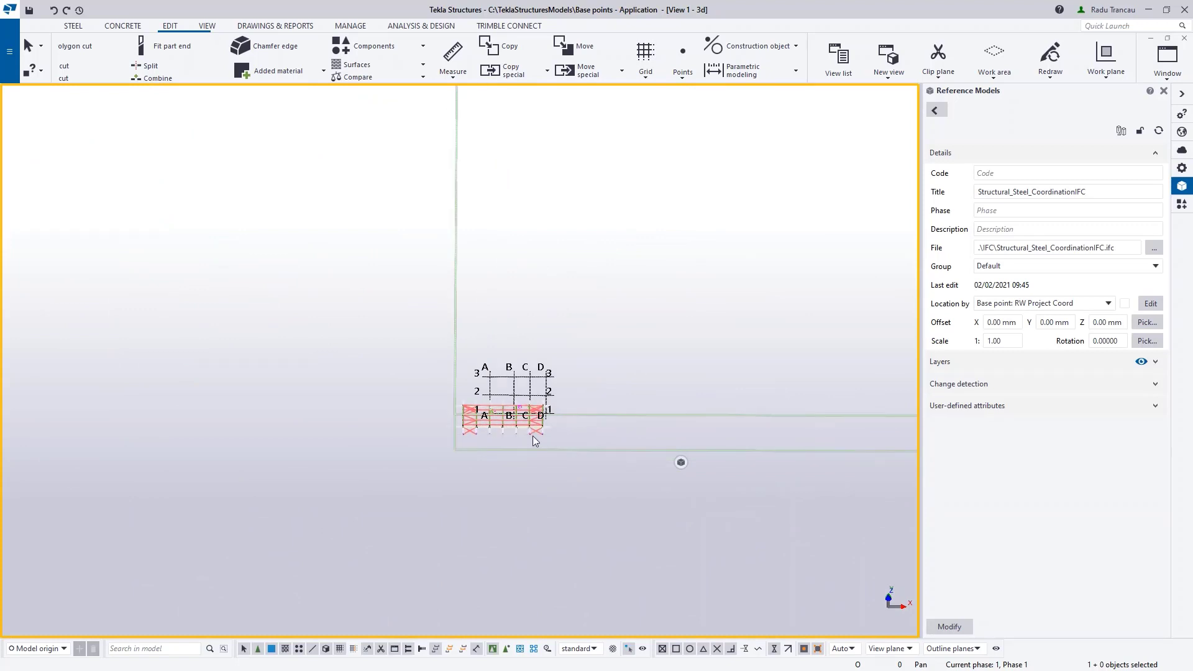
{"action": "middle_click_drag", "start_coordinate": [664, 411], "coordinate": [428, 434]}
{"action": "scroll", "coordinate": [443, 436], "scroll_direction": "down", "scroll_amount": 4}
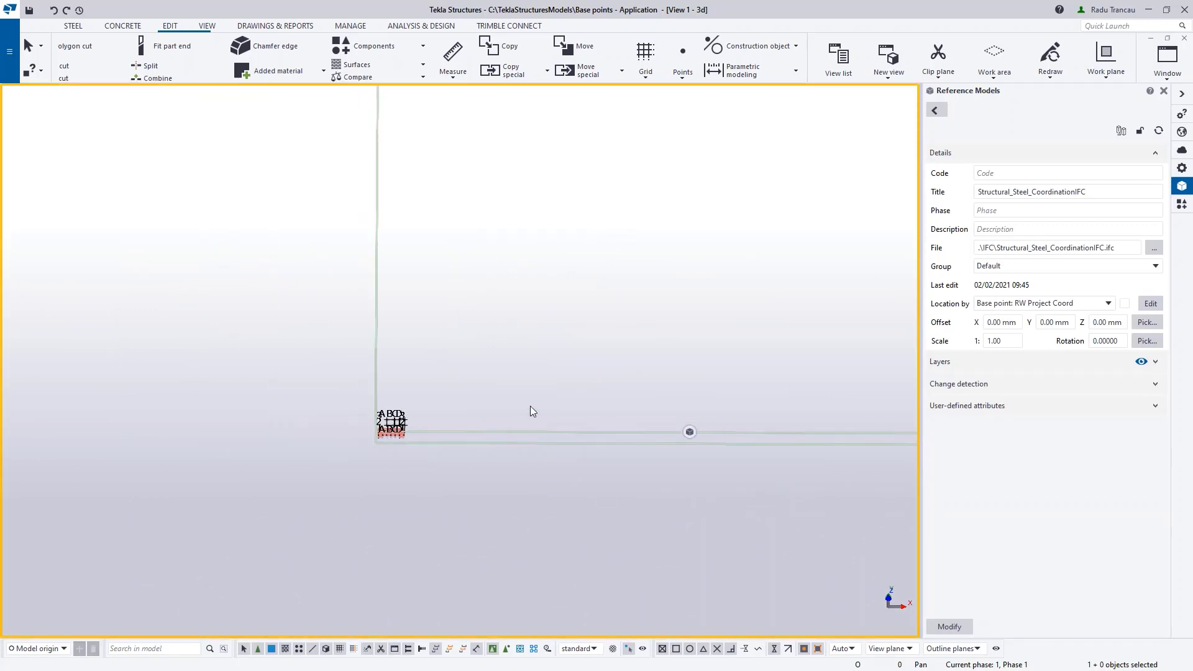
{"action": "middle_click_drag", "start_coordinate": [608, 398], "coordinate": [411, 408]}
{"action": "key", "text": "ctrl+p"}
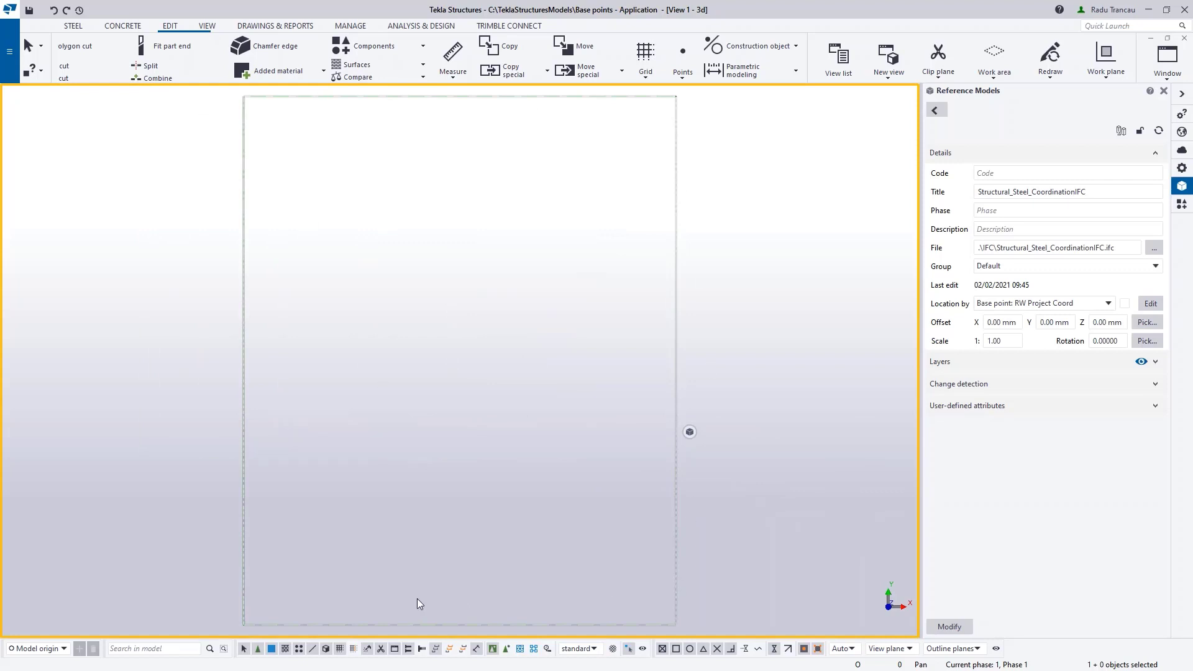
{"action": "middle_click_drag", "start_coordinate": [291, 585], "coordinate": [273, 505], "text": "ctrl"}
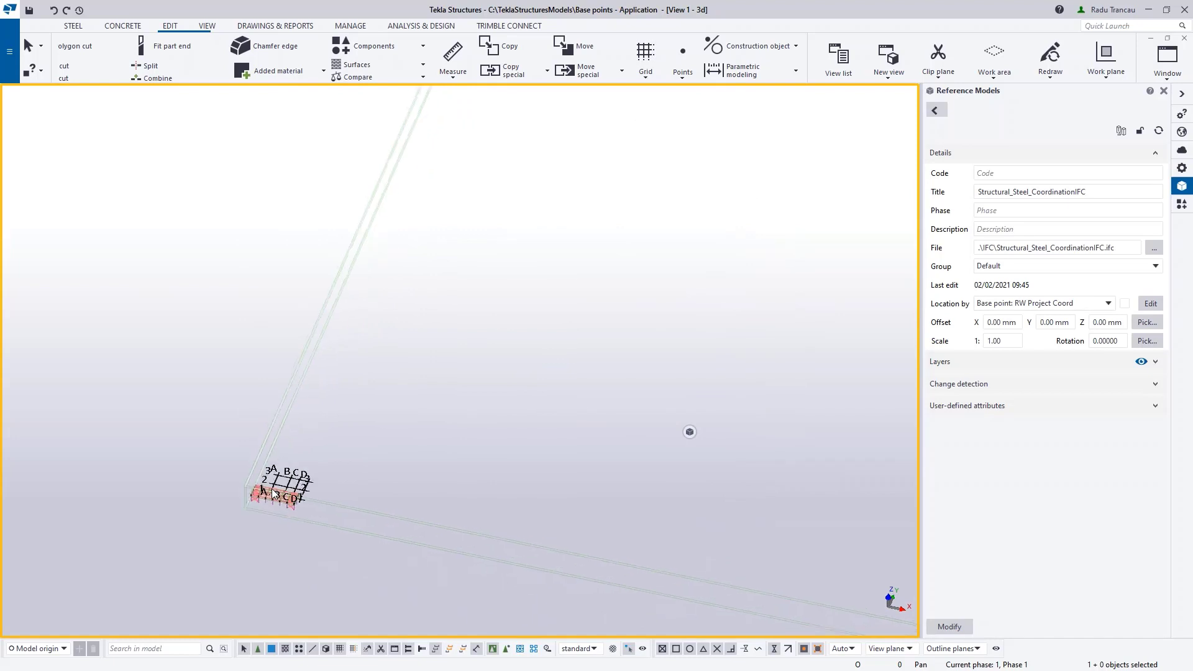
{"action": "scroll", "coordinate": [274, 504], "scroll_direction": "up", "scroll_amount": 3}
Step: Fit the work area to the entire model and inspect its corners and the steel frame near grid D/1
{"action": "right_click", "coordinate": [385, 315]}
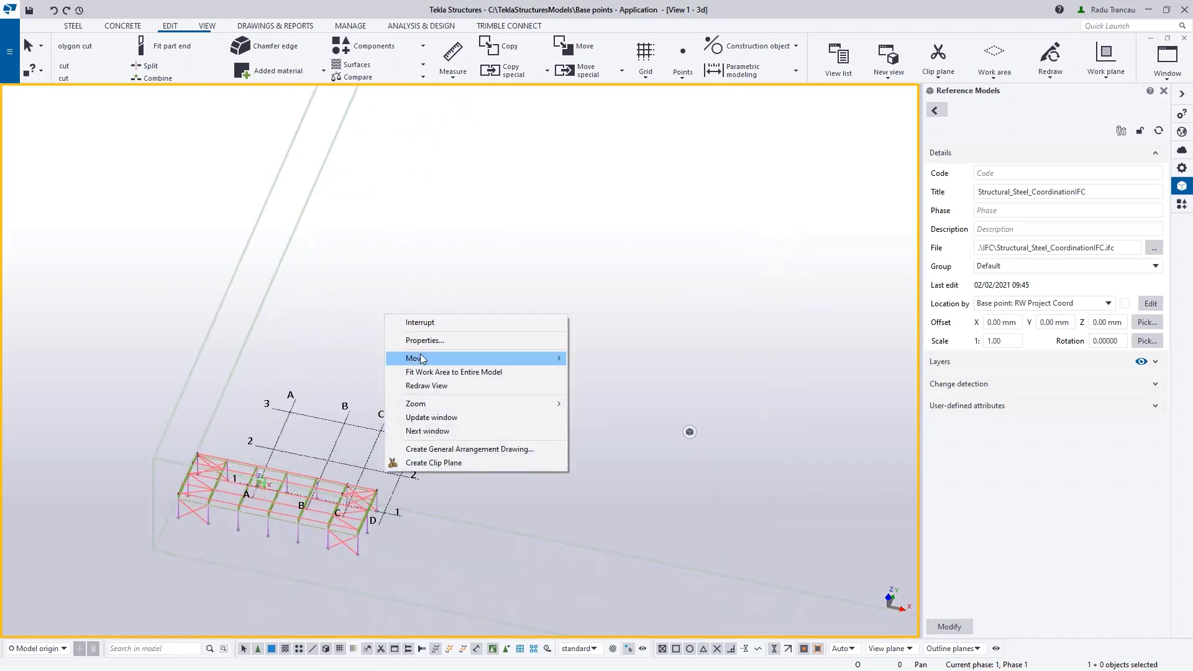
{"action": "left_click", "coordinate": [428, 372]}
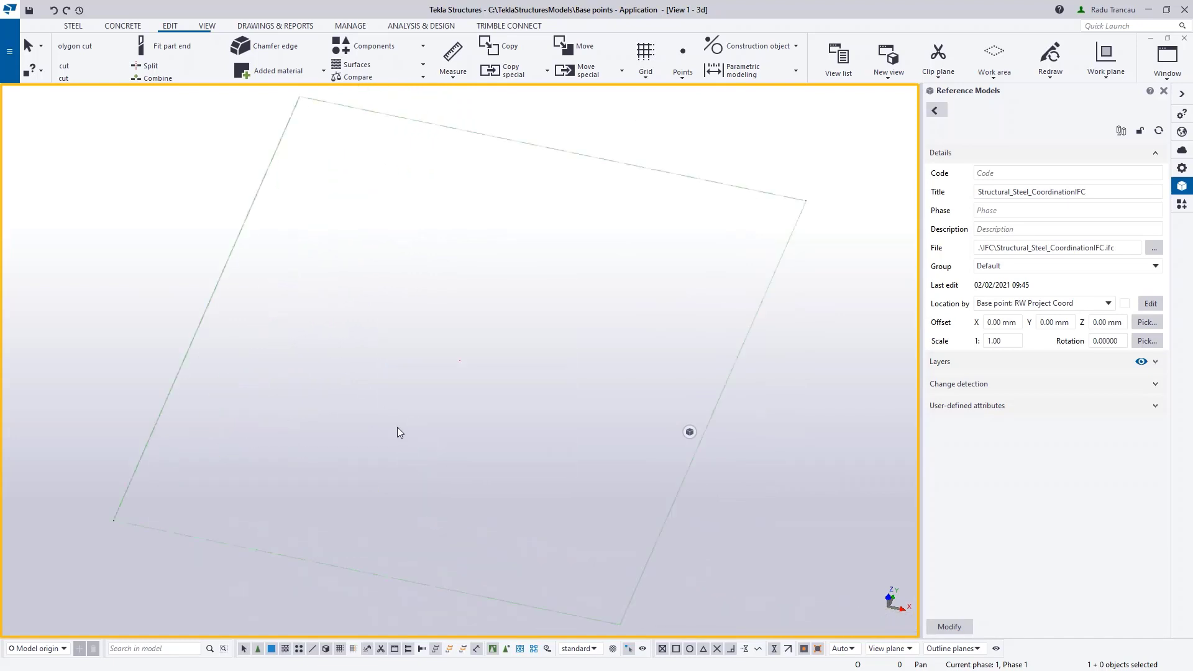
{"action": "middle_click_drag", "start_coordinate": [253, 464], "coordinate": [369, 398]}
{"action": "middle_click_drag", "start_coordinate": [817, 243], "coordinate": [417, 373]}
{"action": "middle_click_drag", "start_coordinate": [541, 283], "coordinate": [497, 287]}
{"action": "scroll", "coordinate": [495, 281], "scroll_direction": "up", "scroll_amount": 2}
{"action": "scroll", "coordinate": [499, 281], "scroll_direction": "up", "scroll_amount": 4}
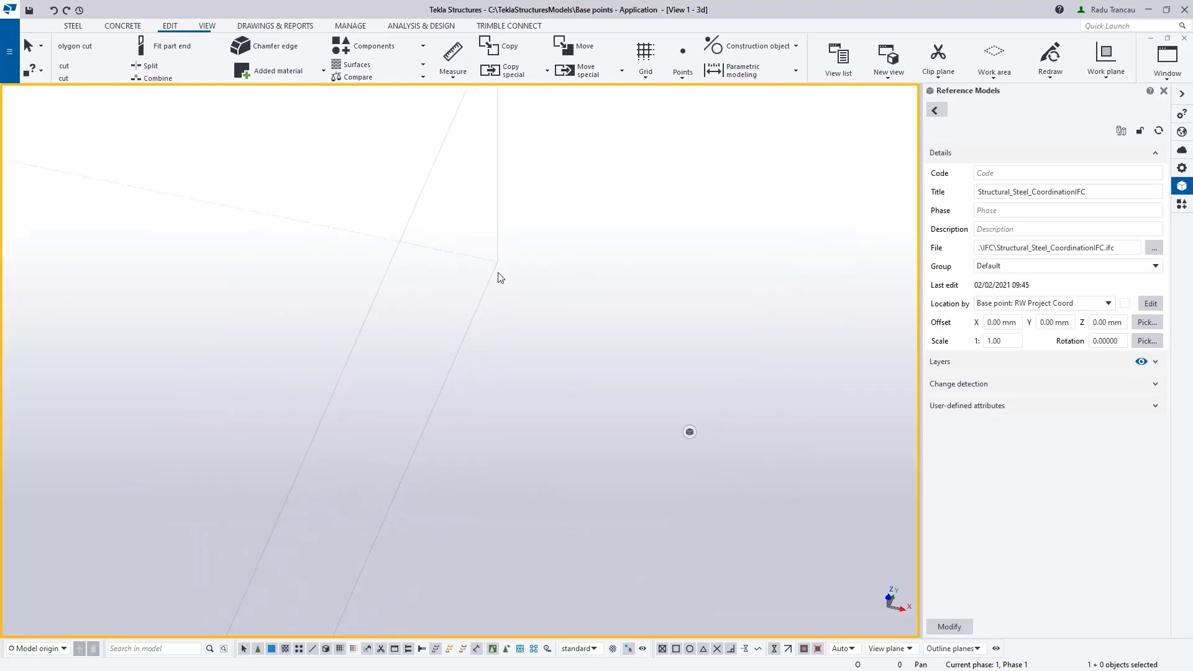
{"action": "scroll", "coordinate": [461, 251], "scroll_direction": "up", "scroll_amount": 4}
{"action": "scroll", "coordinate": [457, 267], "scroll_direction": "down", "scroll_amount": 5}
{"action": "middle_click_drag", "start_coordinate": [334, 411], "coordinate": [351, 409]}
{"action": "scroll", "coordinate": [327, 414], "scroll_direction": "up", "scroll_amount": 5}
{"action": "scroll", "coordinate": [297, 411], "scroll_direction": "up", "scroll_amount": 3}
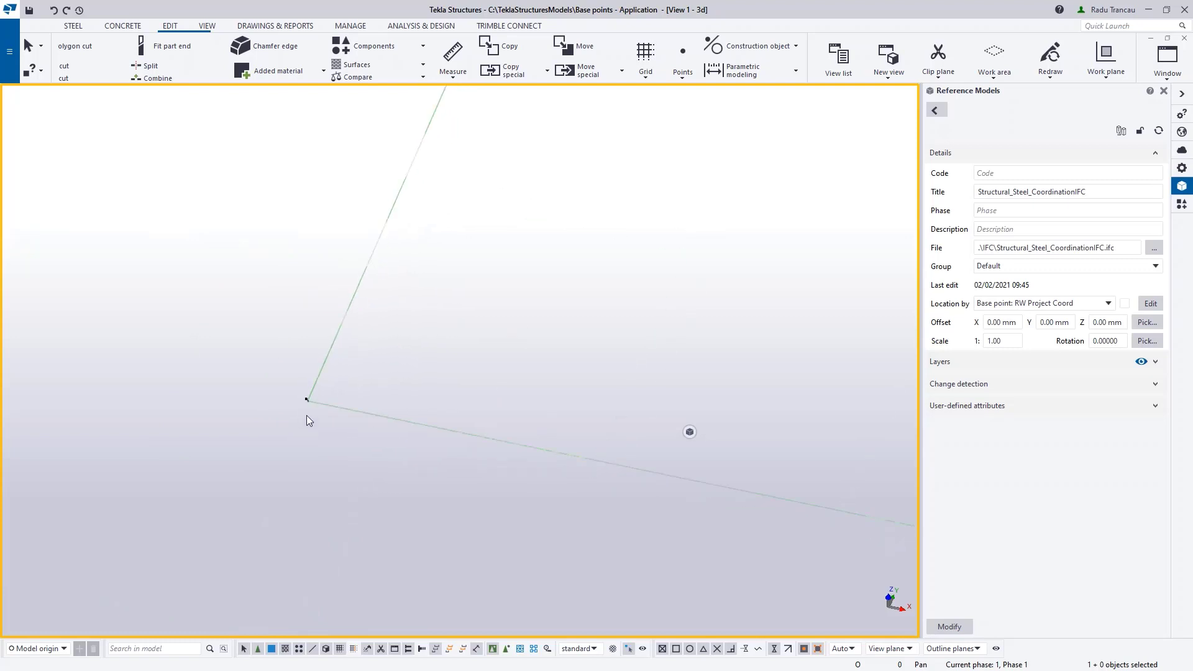
{"action": "scroll", "coordinate": [316, 404], "scroll_direction": "up", "scroll_amount": 5}
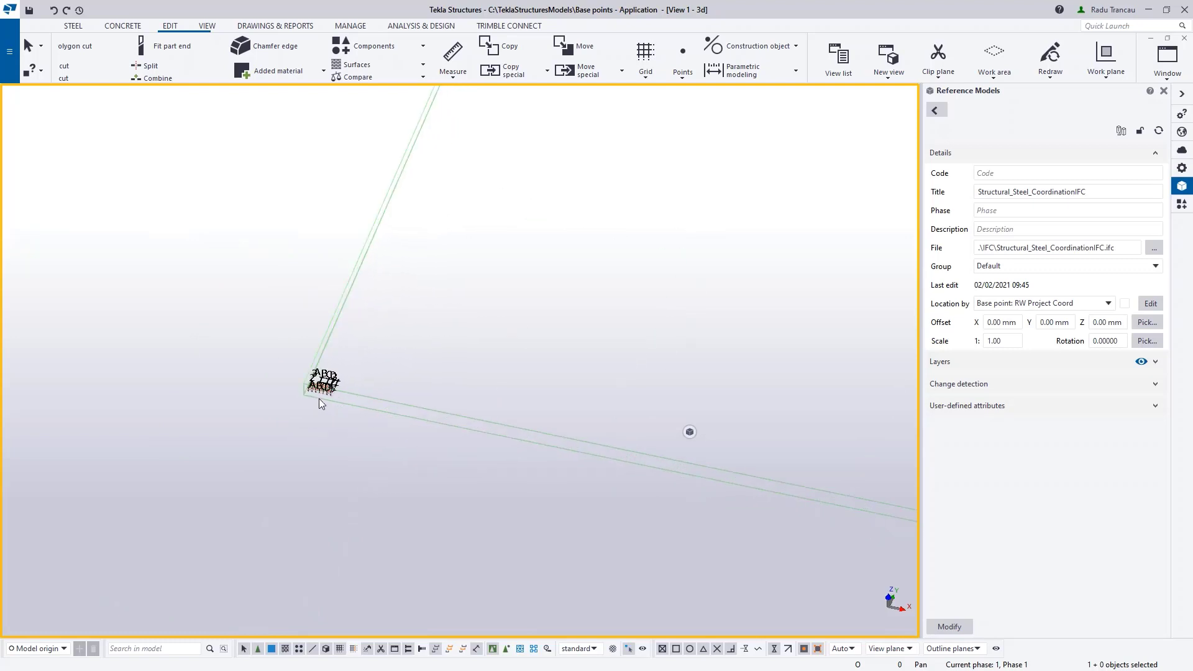
{"action": "scroll", "coordinate": [310, 374], "scroll_direction": "up", "scroll_amount": 10}
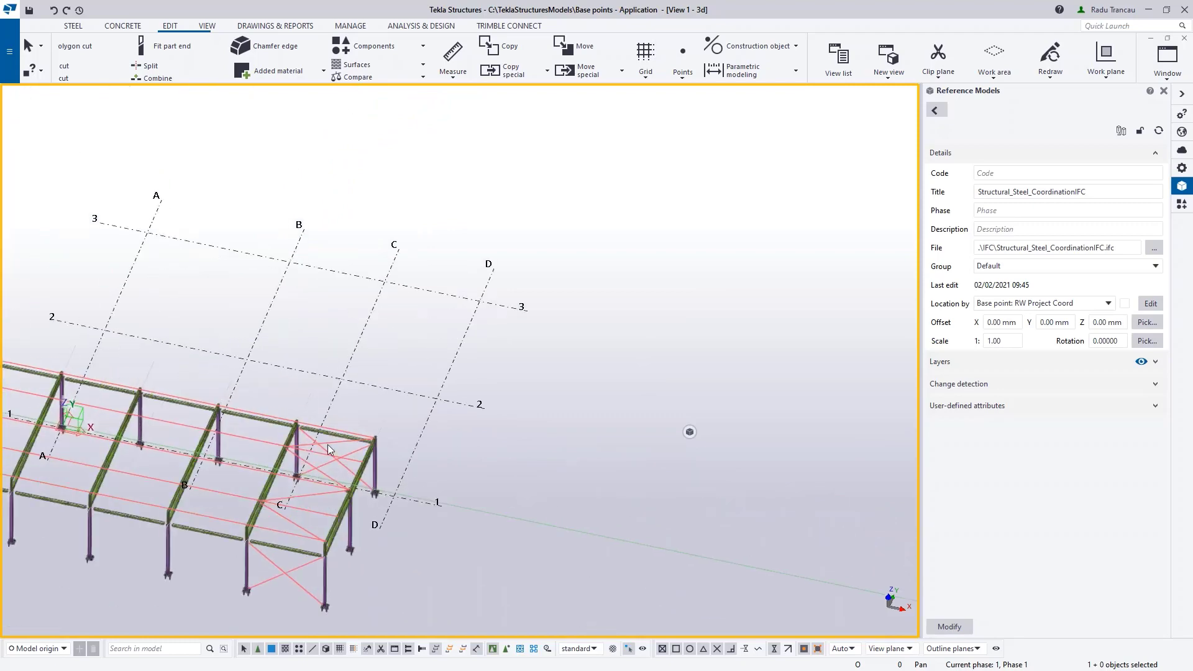
{"action": "scroll", "coordinate": [402, 383], "scroll_direction": "up", "scroll_amount": 10}
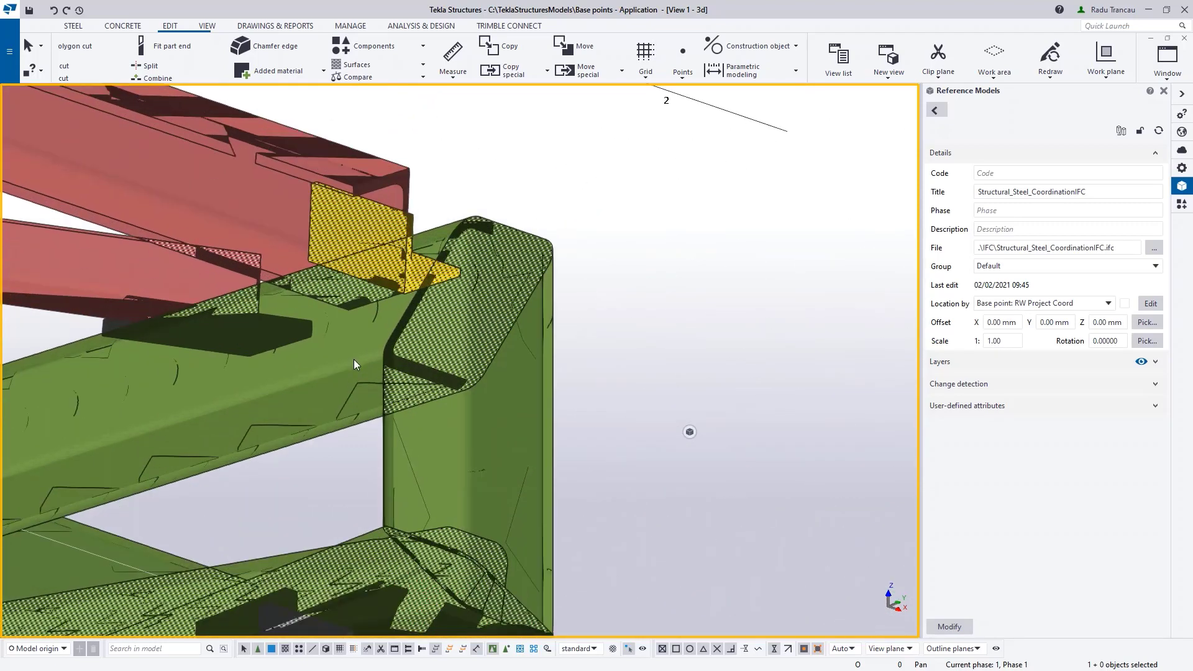
{"action": "scroll", "coordinate": [358, 360], "scroll_direction": "down", "scroll_amount": 10}
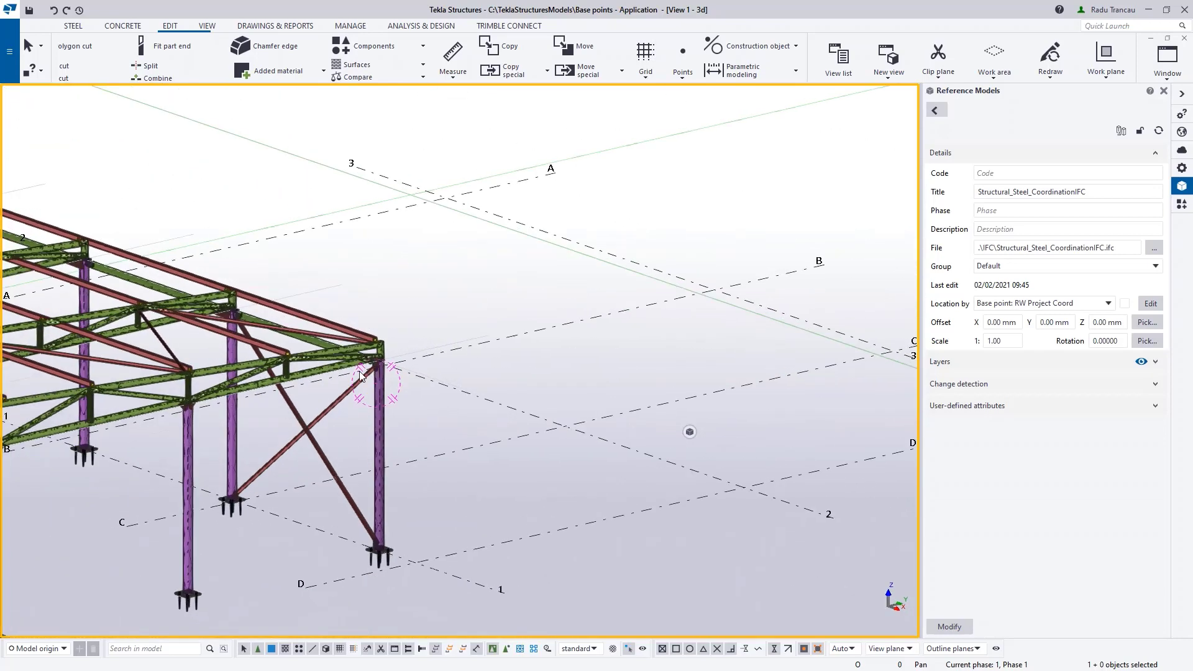
Step: Place two steel columns at grid intersections B/2 and C/2 and end the Column command
{"action": "left_click", "coordinate": [72, 26]}
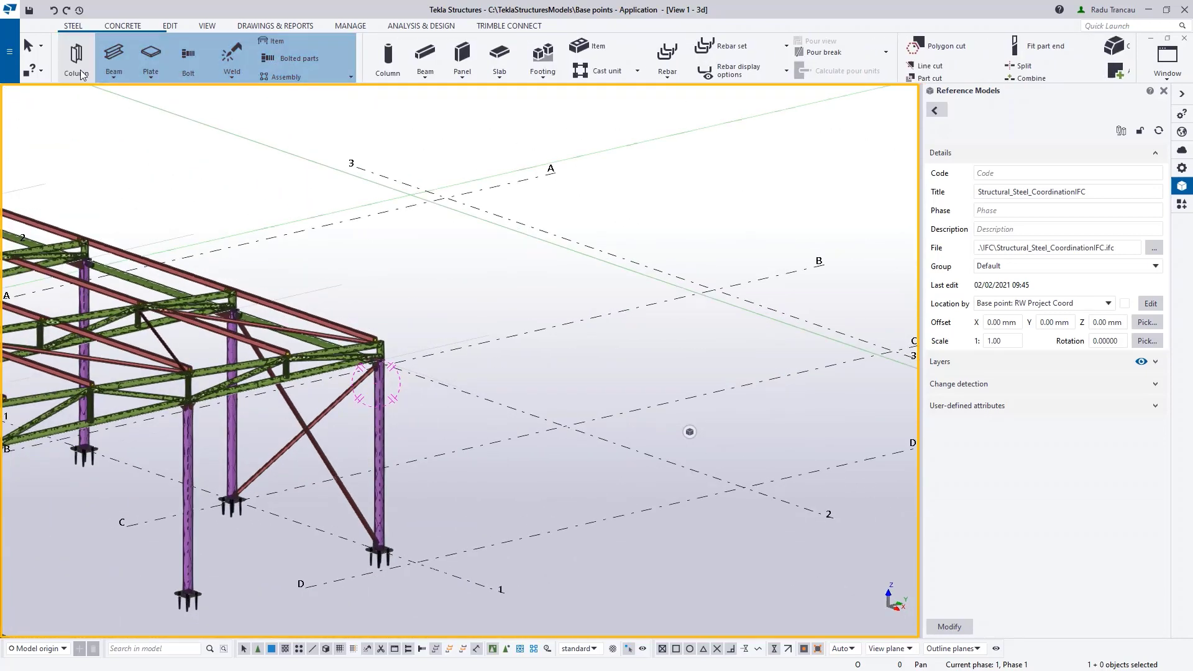
{"action": "left_click", "coordinate": [77, 59]}
{"action": "middle_click_drag", "start_coordinate": [495, 340], "coordinate": [434, 341], "text": "ctrl"}
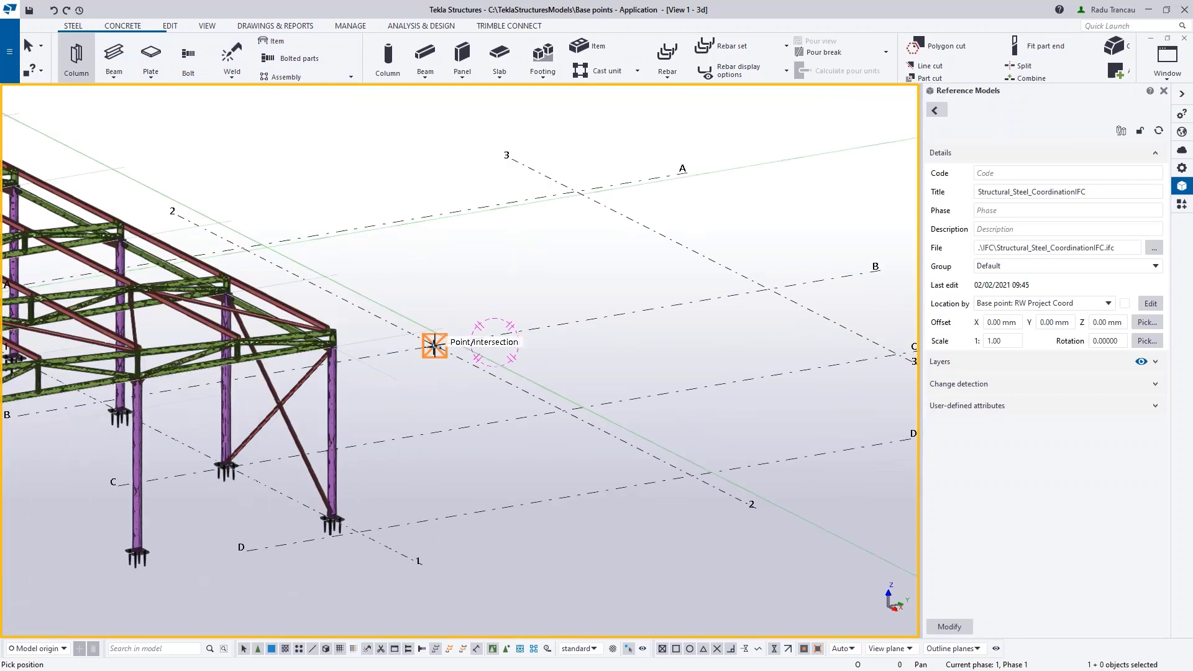
{"action": "scroll", "coordinate": [562, 424], "scroll_direction": "down", "scroll_amount": 5}
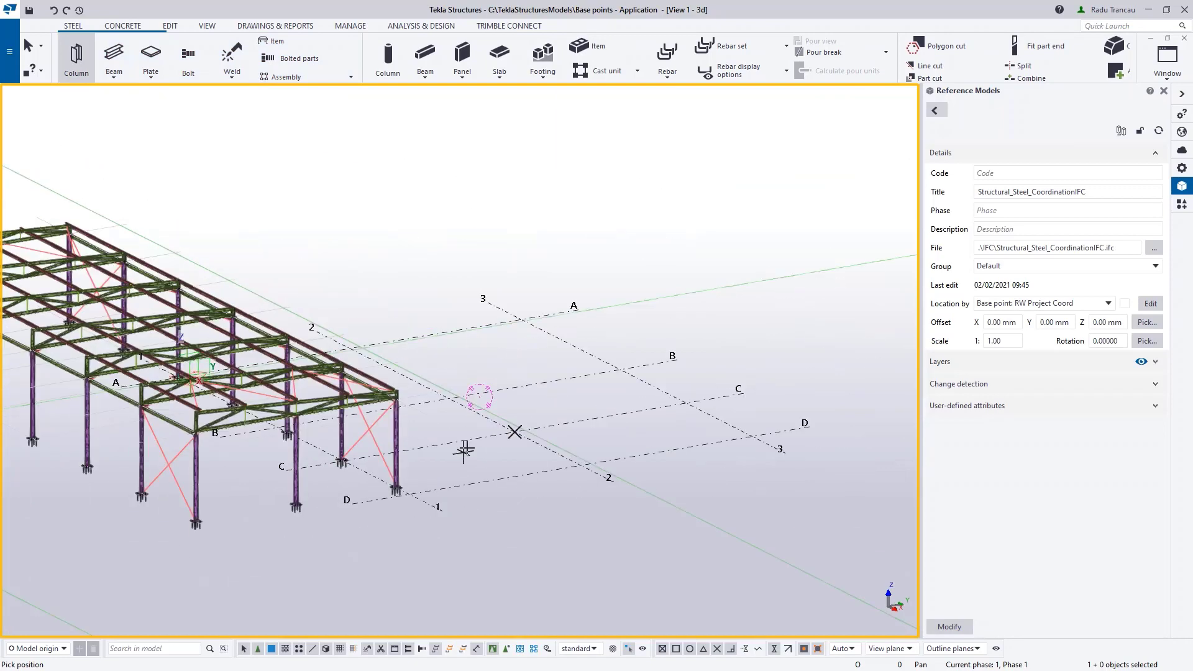
{"action": "right_click", "coordinate": [506, 426]}
{"action": "left_click", "coordinate": [557, 424]}
Step: Redraw the view and fit the work area to the entire model again
{"action": "middle_click_drag", "start_coordinate": [558, 428], "coordinate": [482, 439], "text": "ctrl"}
{"action": "right_click", "coordinate": [666, 349]}
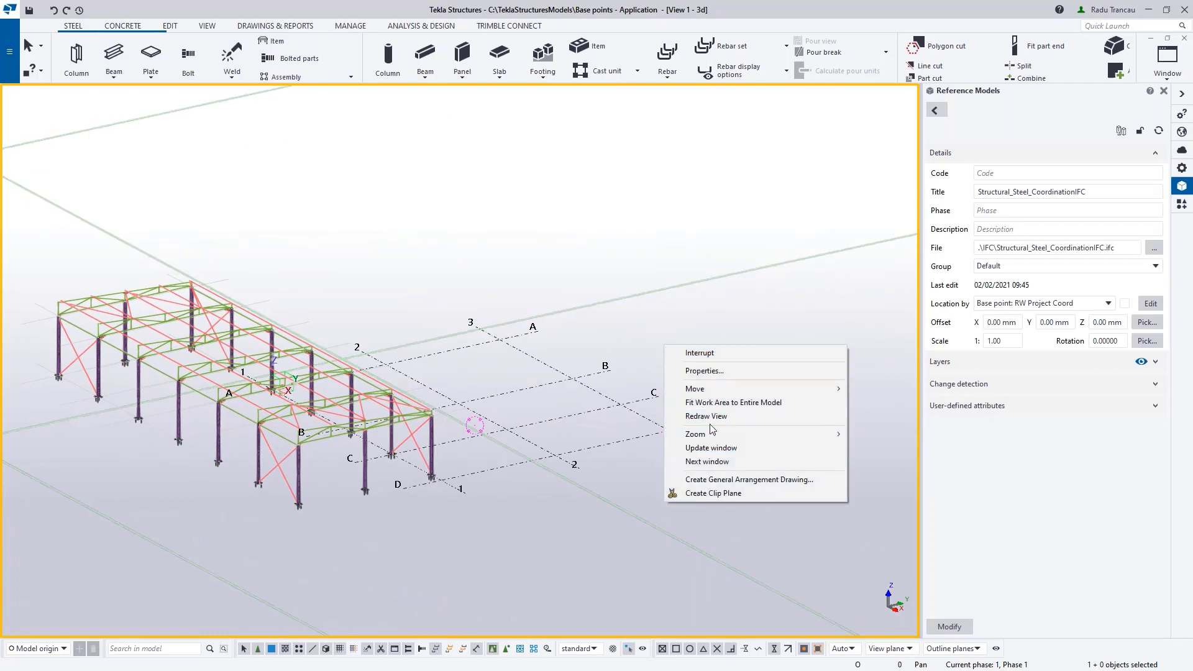
{"action": "left_click", "coordinate": [685, 415]}
{"action": "right_click", "coordinate": [627, 341]}
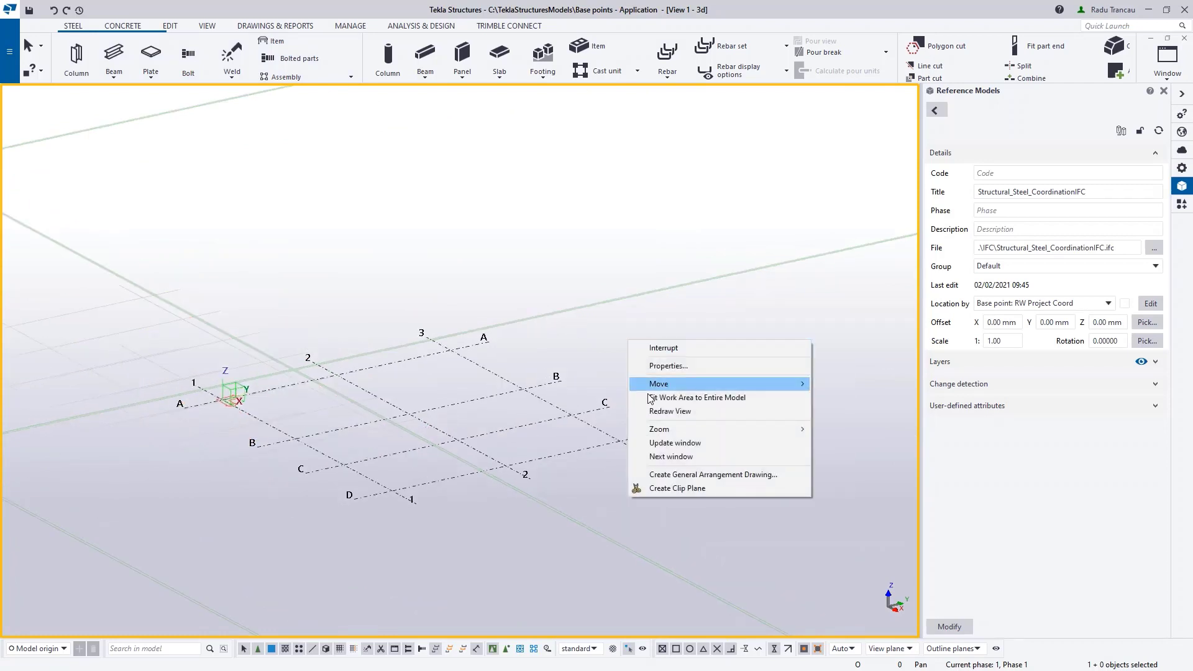
{"action": "left_click", "coordinate": [655, 399]}
Step: Examine the new columns at B/2 and C/2 next to the steel reference model and within the work area box
{"action": "middle_click_drag", "start_coordinate": [22, 354], "coordinate": [349, 408]}
{"action": "scroll", "coordinate": [349, 408], "scroll_direction": "up", "scroll_amount": 3}
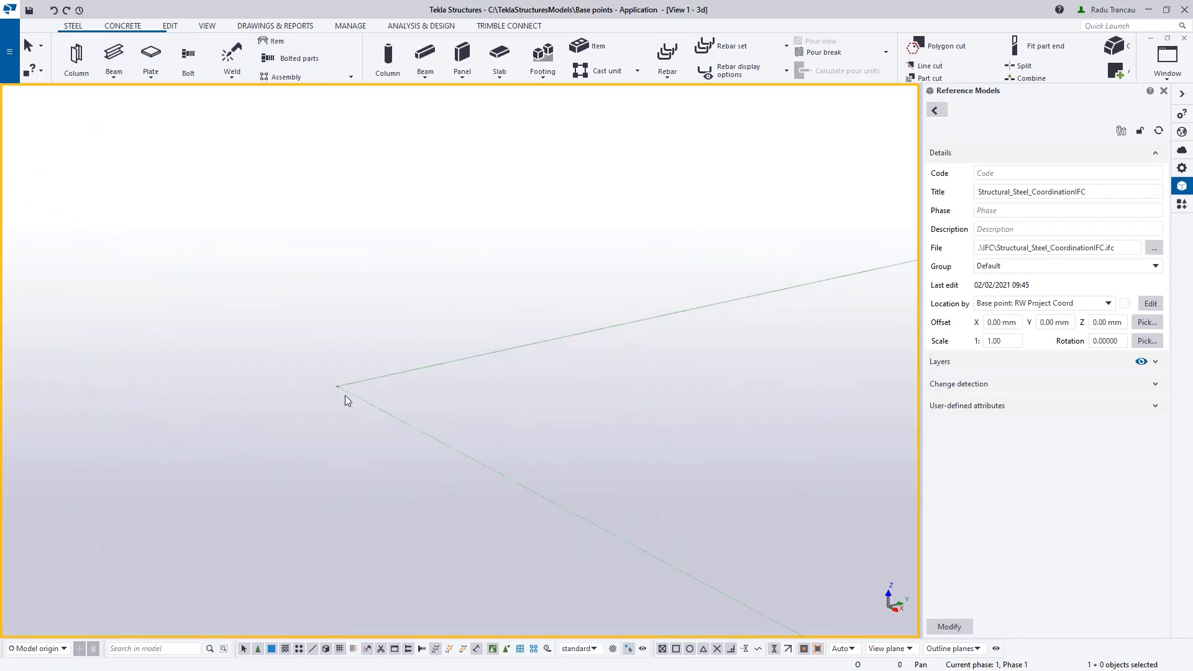
{"action": "scroll", "coordinate": [354, 403], "scroll_direction": "down", "scroll_amount": 5}
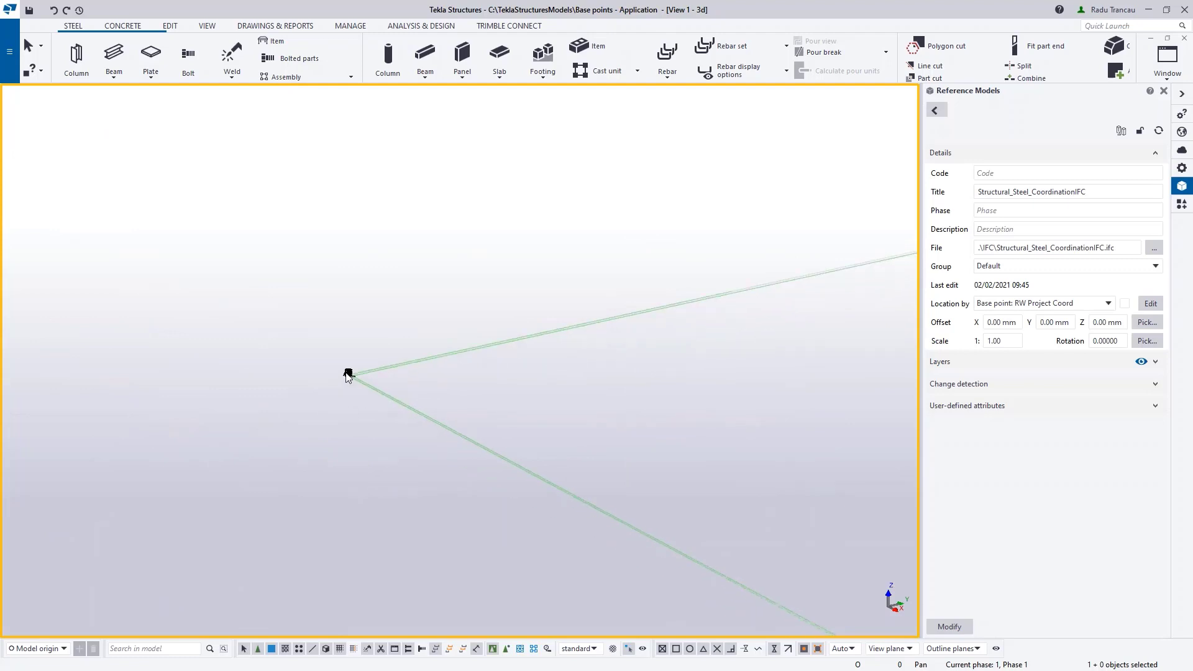
{"action": "scroll", "coordinate": [354, 397], "scroll_direction": "up", "scroll_amount": 7}
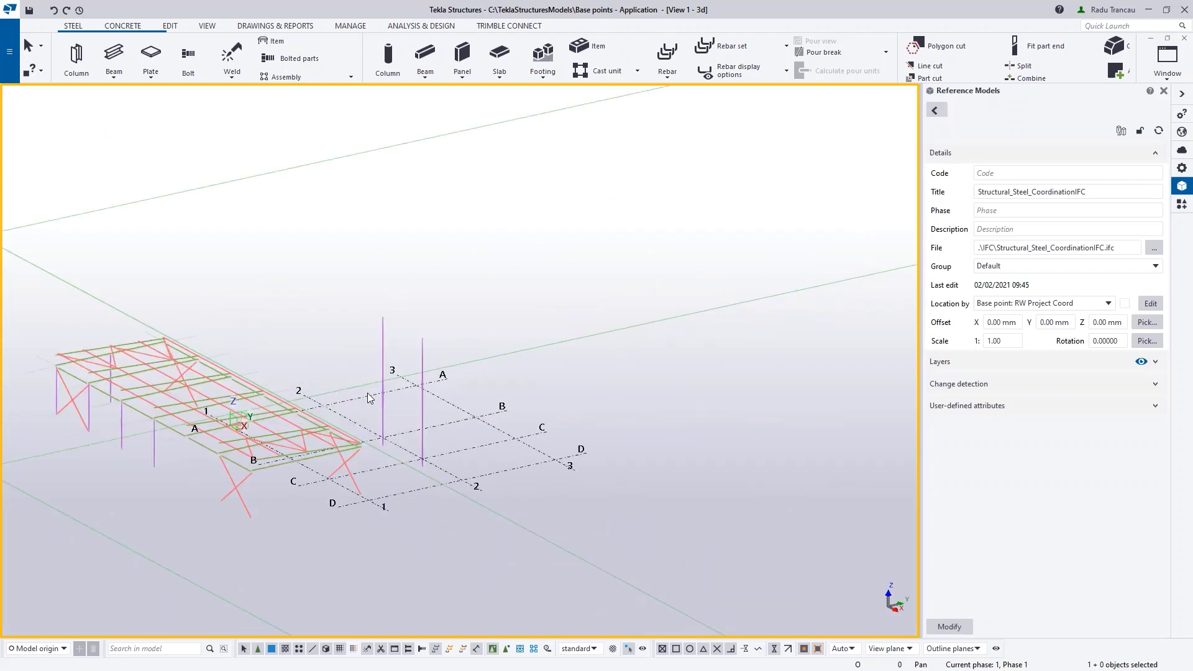
{"action": "scroll", "coordinate": [320, 453], "scroll_direction": "down", "scroll_amount": 1}
{"action": "middle_click_drag", "start_coordinate": [319, 454], "coordinate": [482, 410]}
{"action": "scroll", "coordinate": [479, 435], "scroll_direction": "up", "scroll_amount": 2}
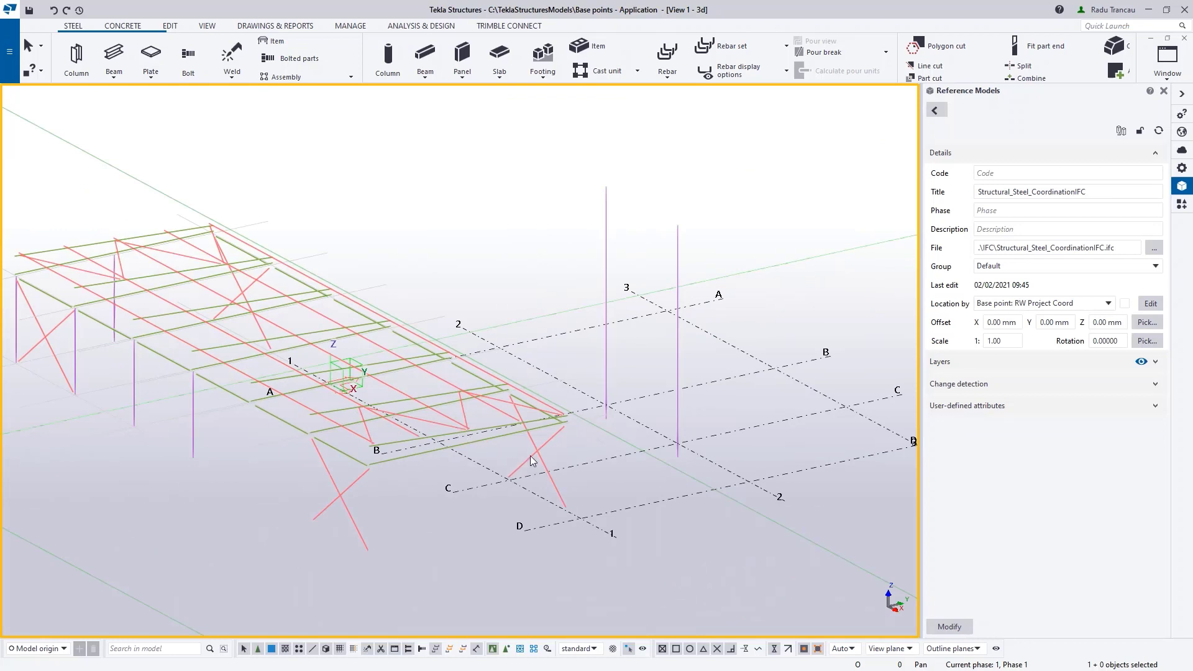
{"action": "scroll", "coordinate": [531, 456], "scroll_direction": "down", "scroll_amount": 2}
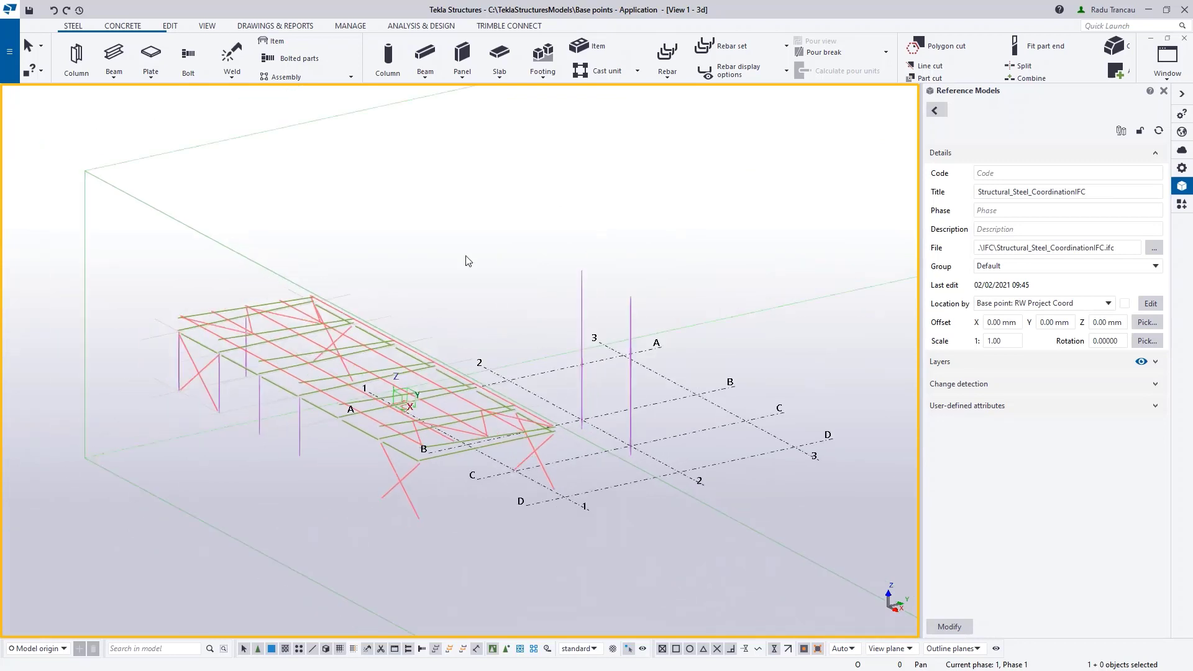
{"action": "scroll", "coordinate": [542, 322], "scroll_direction": "up", "scroll_amount": 5}
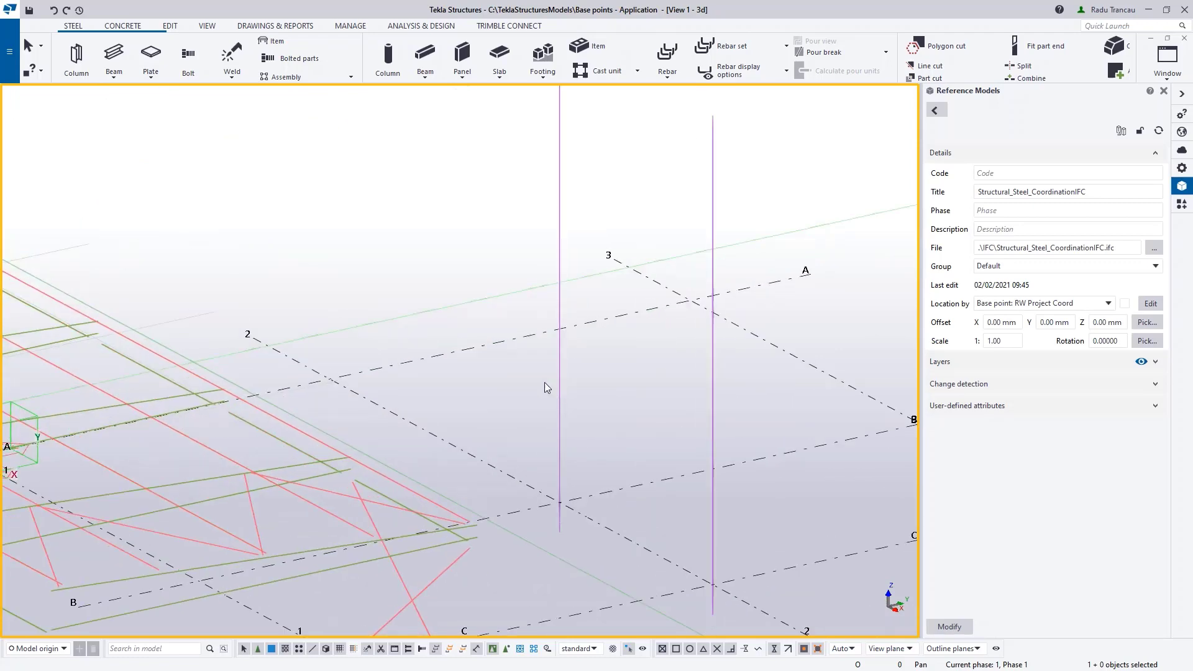
{"action": "scroll", "coordinate": [552, 379], "scroll_direction": "up", "scroll_amount": 3}
{"action": "scroll", "coordinate": [550, 300], "scroll_direction": "down", "scroll_amount": 8}
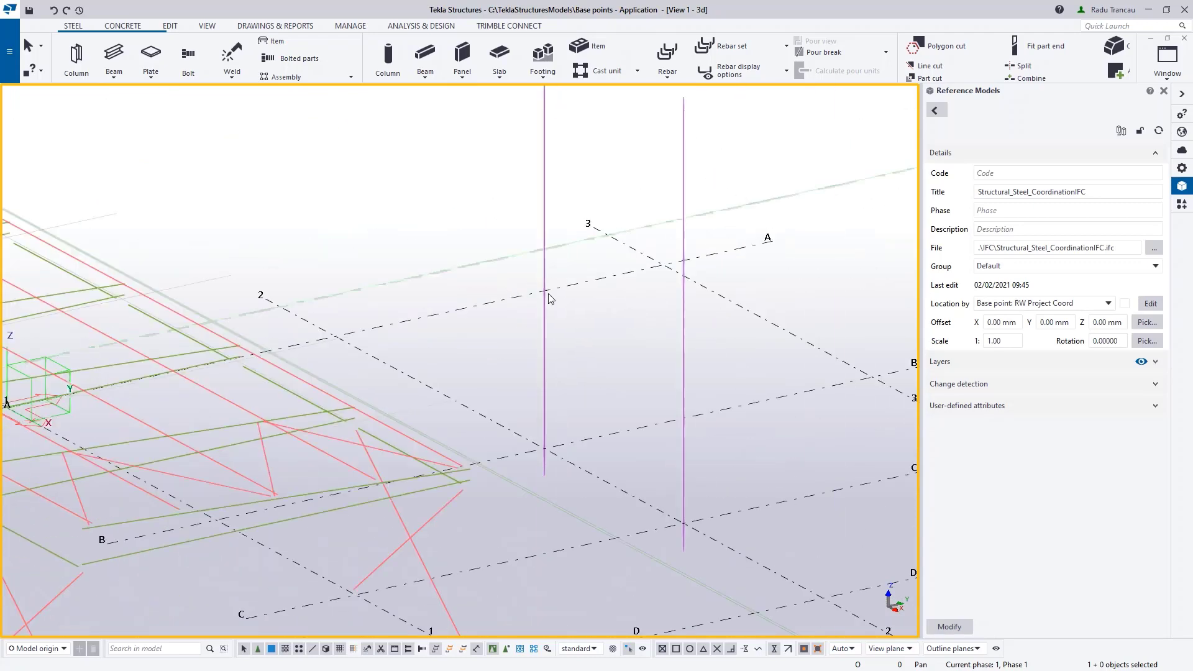
{"action": "middle_click_drag", "start_coordinate": [535, 328], "coordinate": [444, 325]}
{"action": "scroll", "coordinate": [411, 316], "scroll_direction": "up", "scroll_amount": 3}
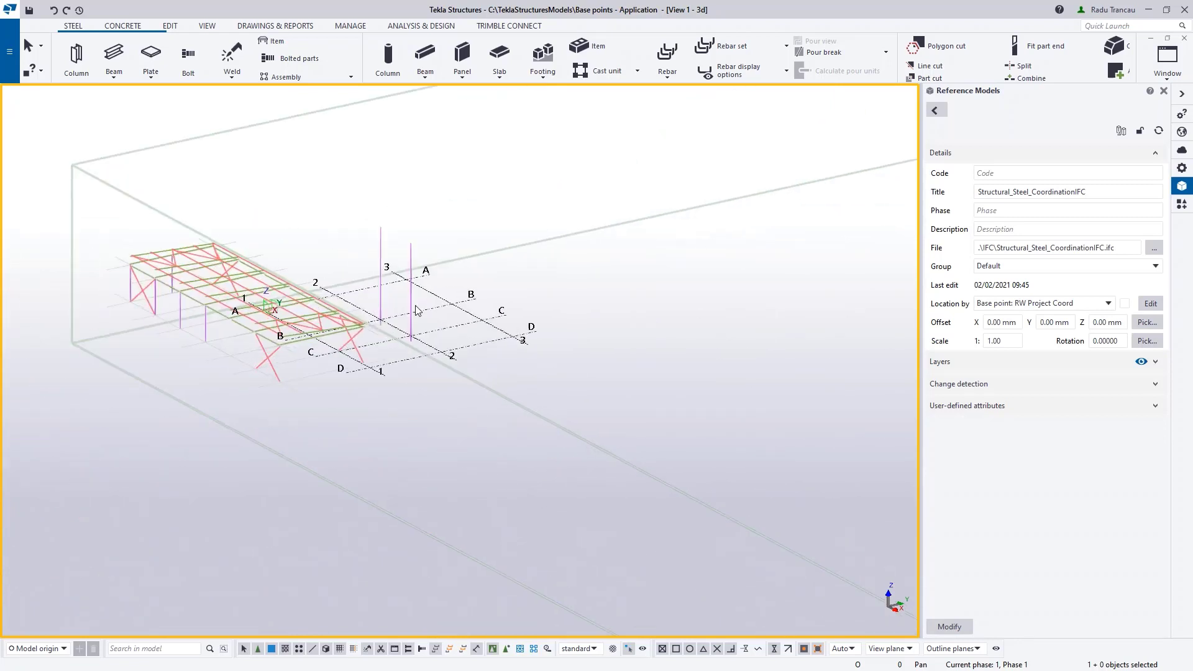
Step: Refresh the display of the steel frame and columns by redrawing the view twice
{"action": "right_click", "coordinate": [627, 265]}
{"action": "left_click", "coordinate": [658, 337]}
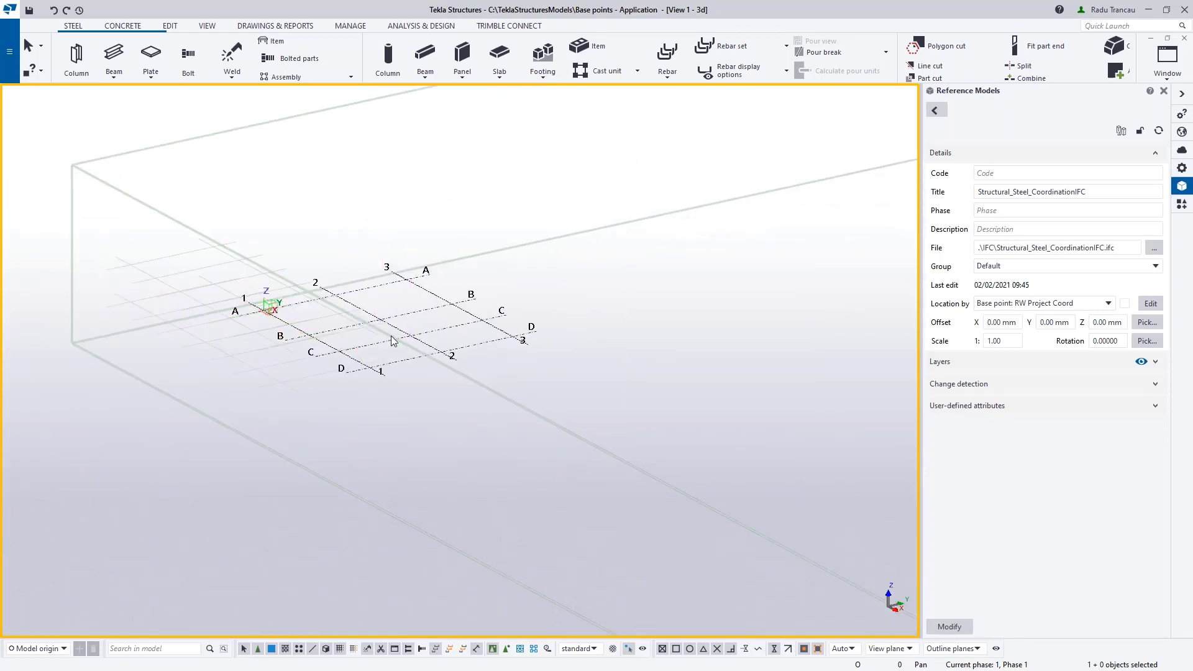
{"action": "scroll", "coordinate": [300, 326], "scroll_direction": "up", "scroll_amount": 3}
{"action": "scroll", "coordinate": [551, 286], "scroll_direction": "down", "scroll_amount": 3}
{"action": "mouse_move", "coordinate": [522, 322]}
{"action": "middle_mouse_down", "text": "ctrl"}
{"action": "mouse_move", "coordinate": [523, 303]}
{"action": "mouse_move", "coordinate": [522, 331]}
{"action": "middle_mouse_up", "text": "ctrl"}
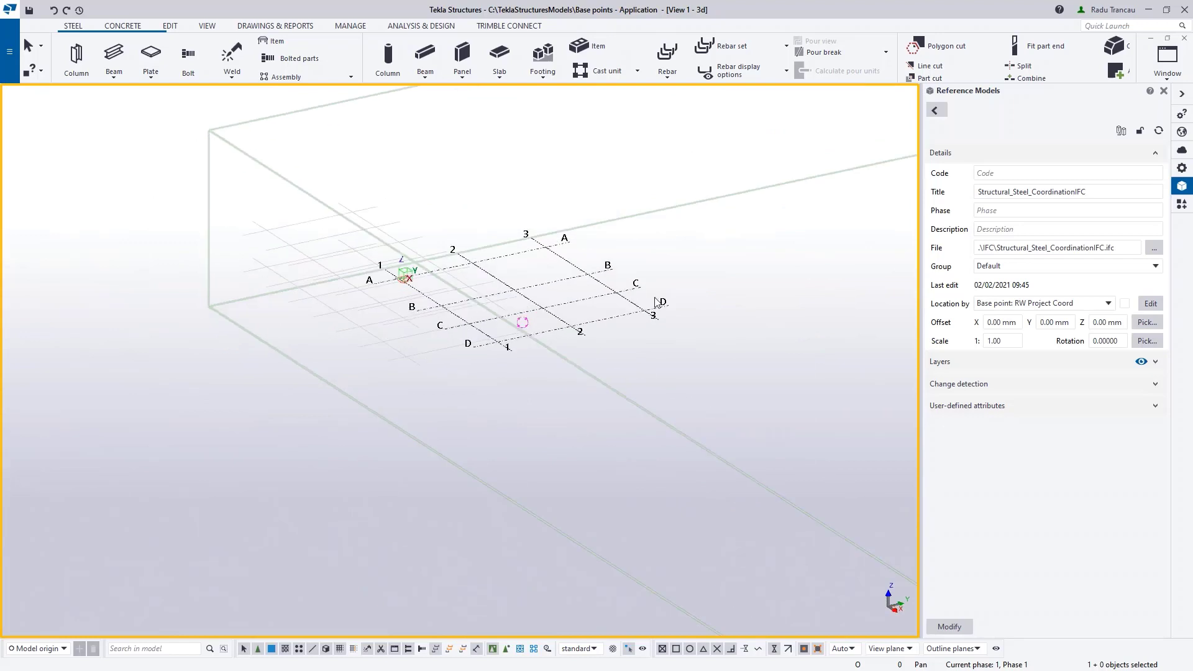
{"action": "right_click", "coordinate": [711, 254]}
{"action": "left_click", "coordinate": [735, 324]}
Step: Show the entire oversized work area in plan view
{"action": "middle_click_drag", "start_coordinate": [520, 266], "coordinate": [488, 382]}
{"action": "scroll", "coordinate": [488, 382], "scroll_direction": "down", "scroll_amount": 2}
{"action": "scroll", "coordinate": [476, 367], "scroll_direction": "down", "scroll_amount": 8}
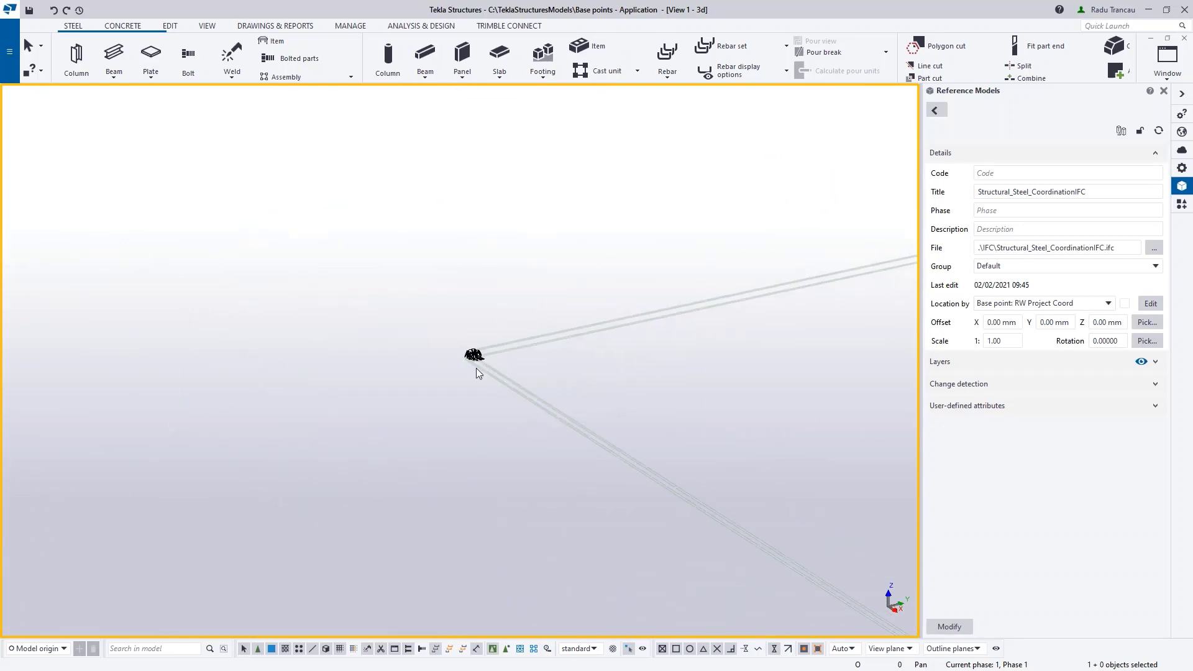
{"action": "middle_click_drag", "start_coordinate": [585, 359], "coordinate": [458, 358]}
{"action": "key", "text": "ctrl+p"}
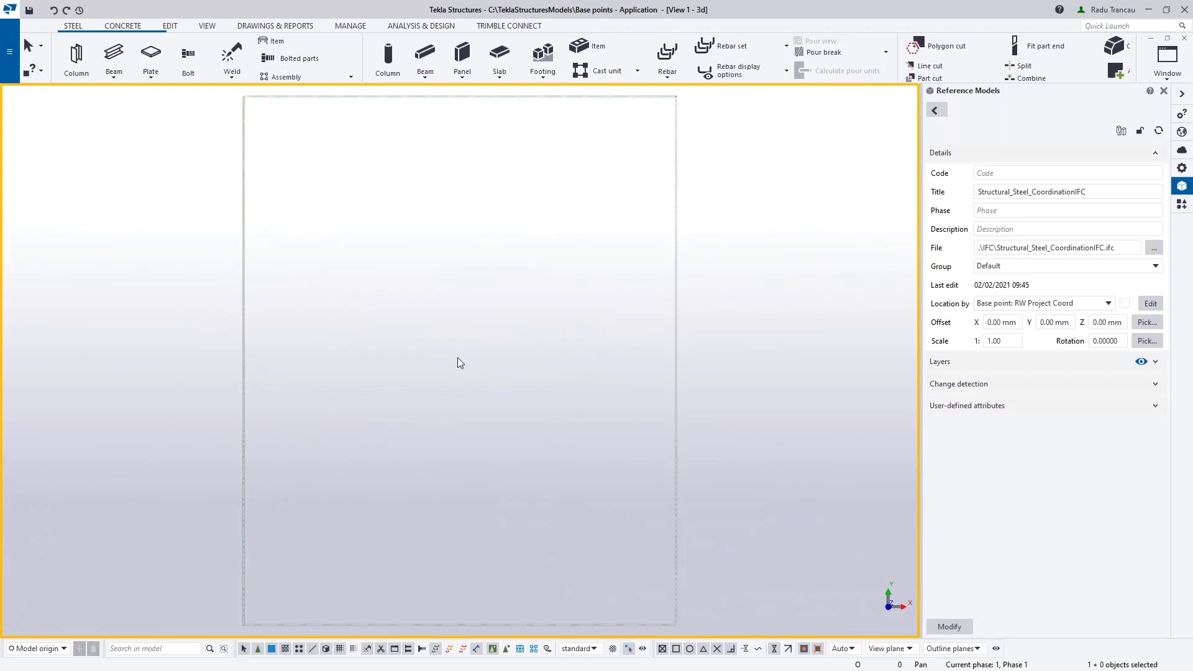
Step: Locate the stray beam near the far corner of the work area, delete it and fit the work area to the entire model
{"action": "middle_click_drag", "start_coordinate": [643, 227], "coordinate": [472, 411]}
{"action": "scroll", "coordinate": [500, 276], "scroll_direction": "up", "scroll_amount": 4}
{"action": "middle_click_drag", "start_coordinate": [514, 316], "coordinate": [480, 308]}
{"action": "scroll", "coordinate": [464, 280], "scroll_direction": "up", "scroll_amount": 4}
{"action": "left_click_drag", "start_coordinate": [351, 253], "coordinate": [717, 525]}
{"action": "scroll", "coordinate": [512, 357], "scroll_direction": "up", "scroll_amount": 5}
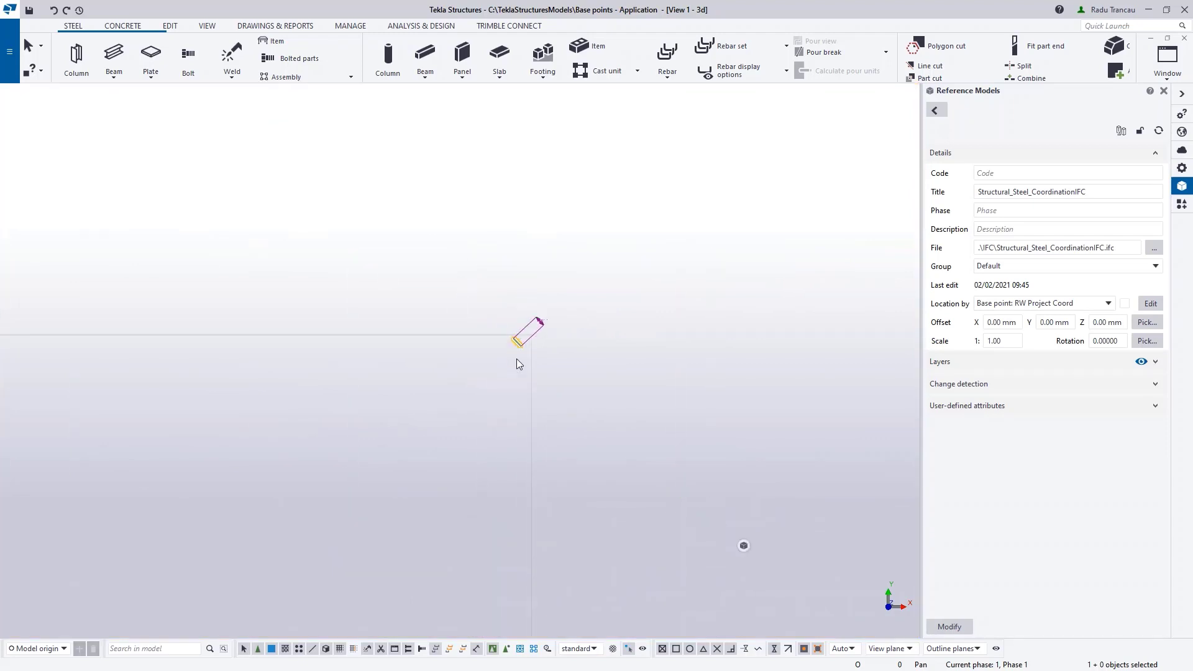
{"action": "scroll", "coordinate": [529, 337], "scroll_direction": "up", "scroll_amount": 2}
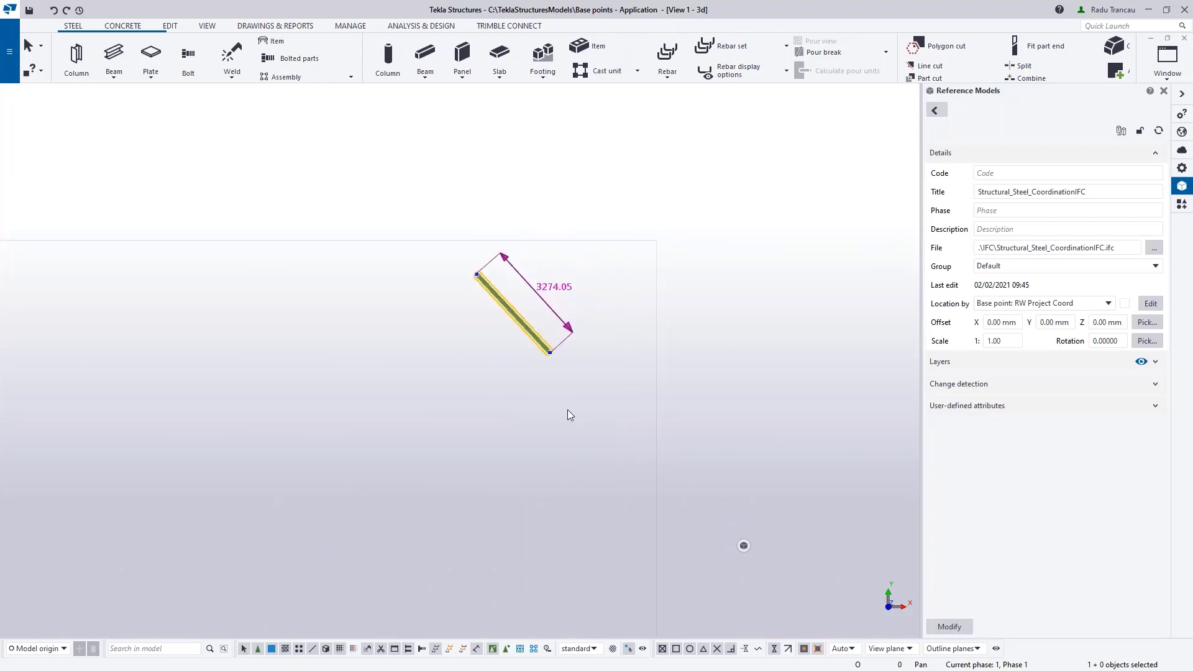
{"action": "middle_click_drag", "start_coordinate": [531, 372], "coordinate": [545, 449], "text": "ctrl"}
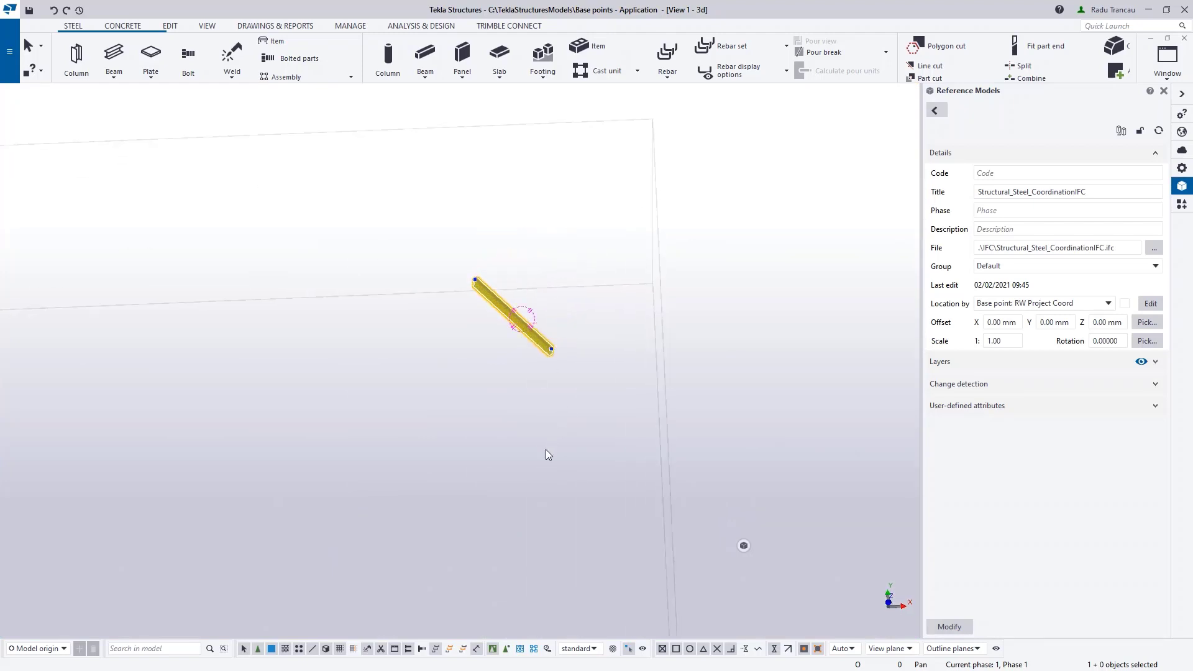
{"action": "scroll", "coordinate": [546, 449], "scroll_direction": "down", "scroll_amount": 4}
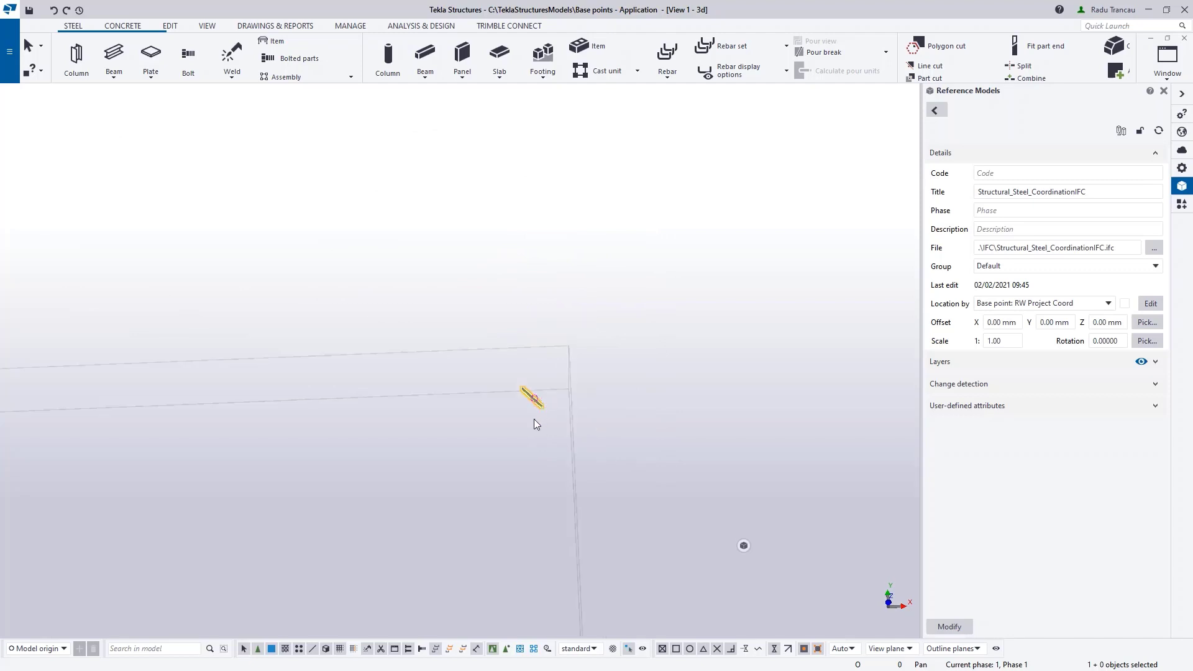
{"action": "right_click", "coordinate": [642, 298]}
{"action": "left_click", "coordinate": [673, 354]}
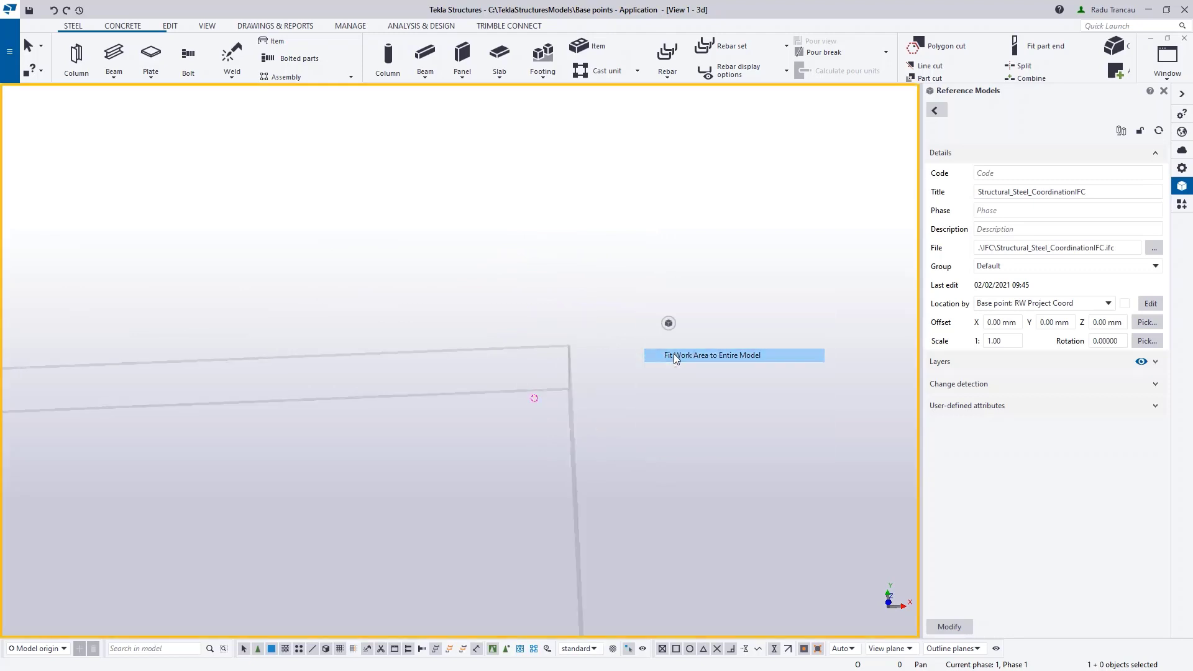
Step: Inspect the far corner of the work area for further distant objects by area selection, including the whole work area box
{"action": "scroll", "coordinate": [663, 189], "scroll_direction": "up", "scroll_amount": 5}
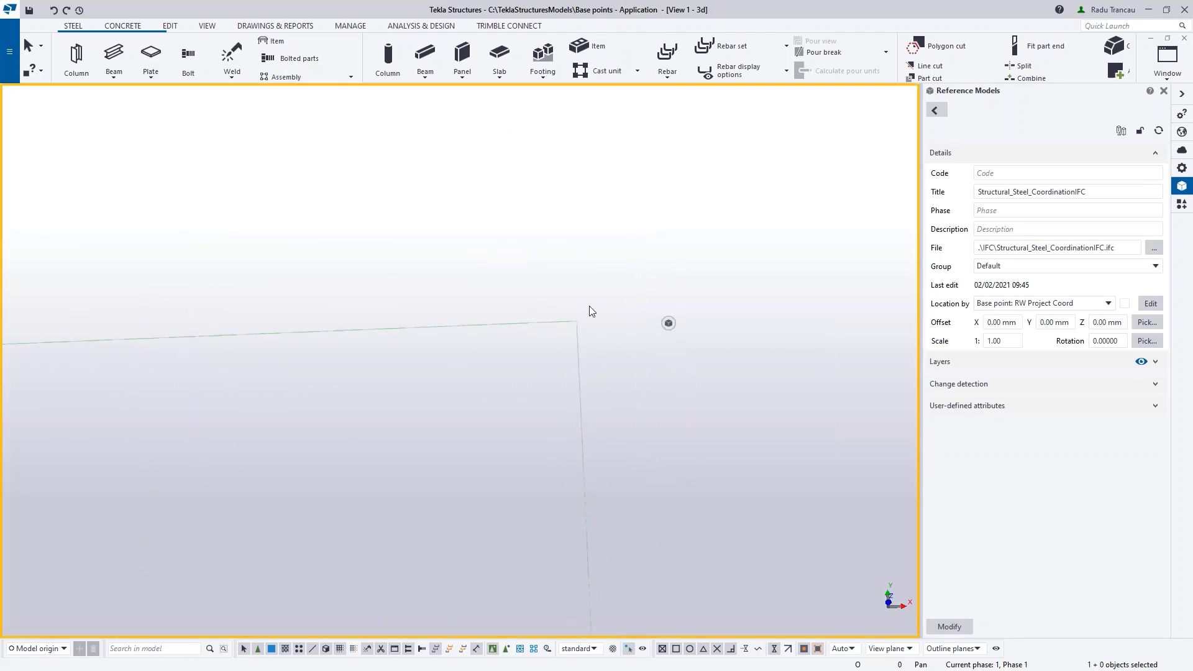
{"action": "middle_click_drag", "start_coordinate": [543, 353], "coordinate": [565, 268]}
{"action": "left_click_drag", "start_coordinate": [346, 151], "coordinate": [812, 425]}
{"action": "scroll", "coordinate": [500, 233], "scroll_direction": "up", "scroll_amount": 1}
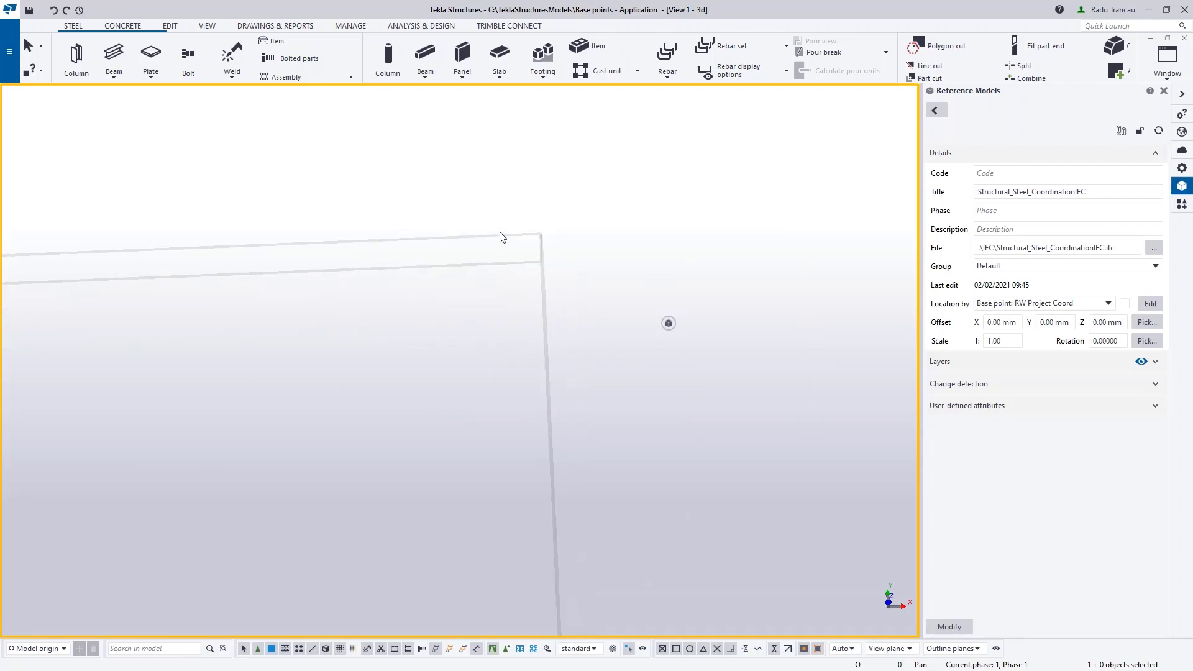
{"action": "scroll", "coordinate": [491, 257], "scroll_direction": "down", "scroll_amount": 2}
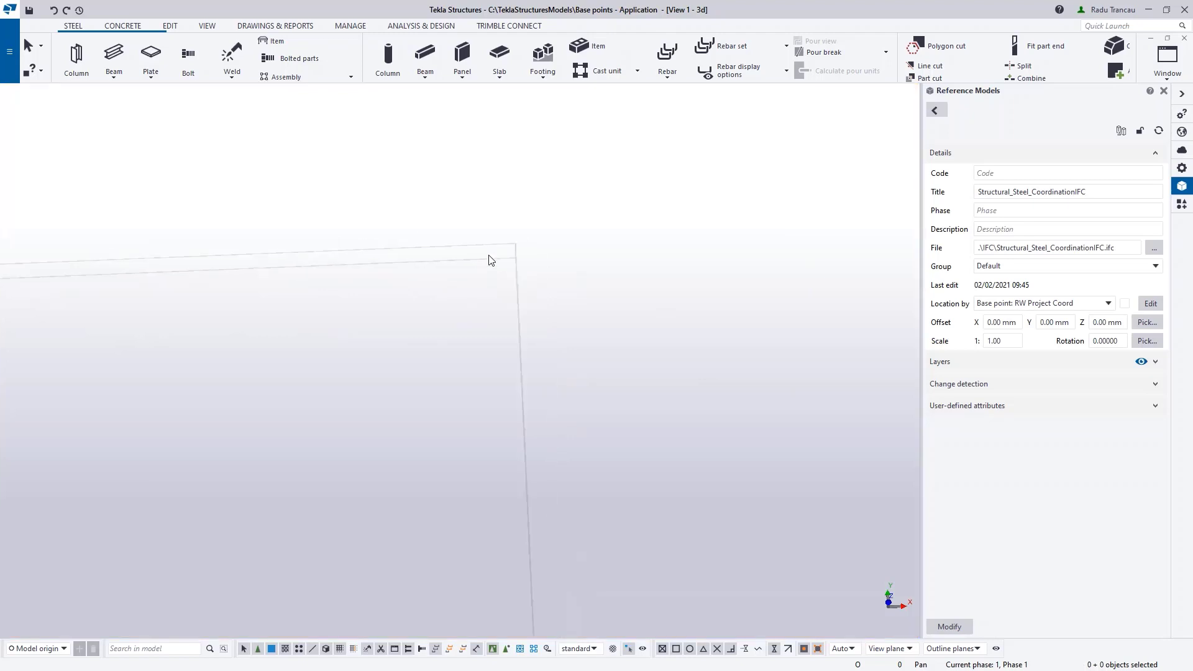
{"action": "left_click_drag", "start_coordinate": [345, 155], "coordinate": [700, 438]}
{"action": "middle_click_drag", "start_coordinate": [696, 434], "coordinate": [497, 421], "text": "ctrl"}
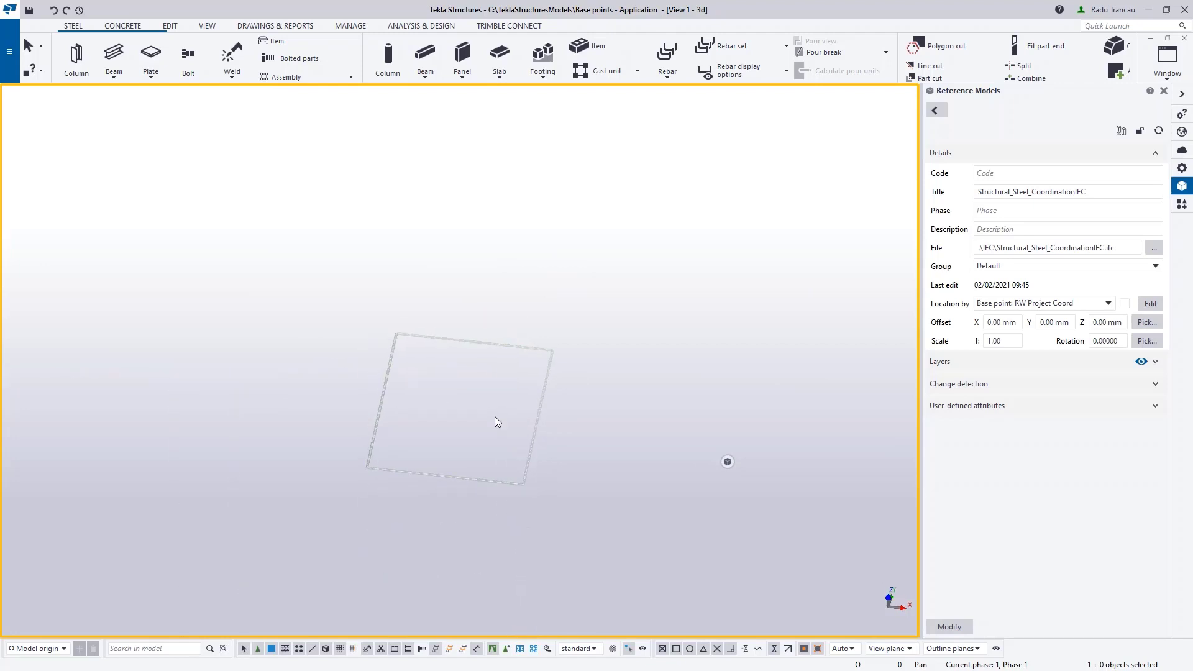
{"action": "scroll", "coordinate": [522, 398], "scroll_direction": "up", "scroll_amount": 3}
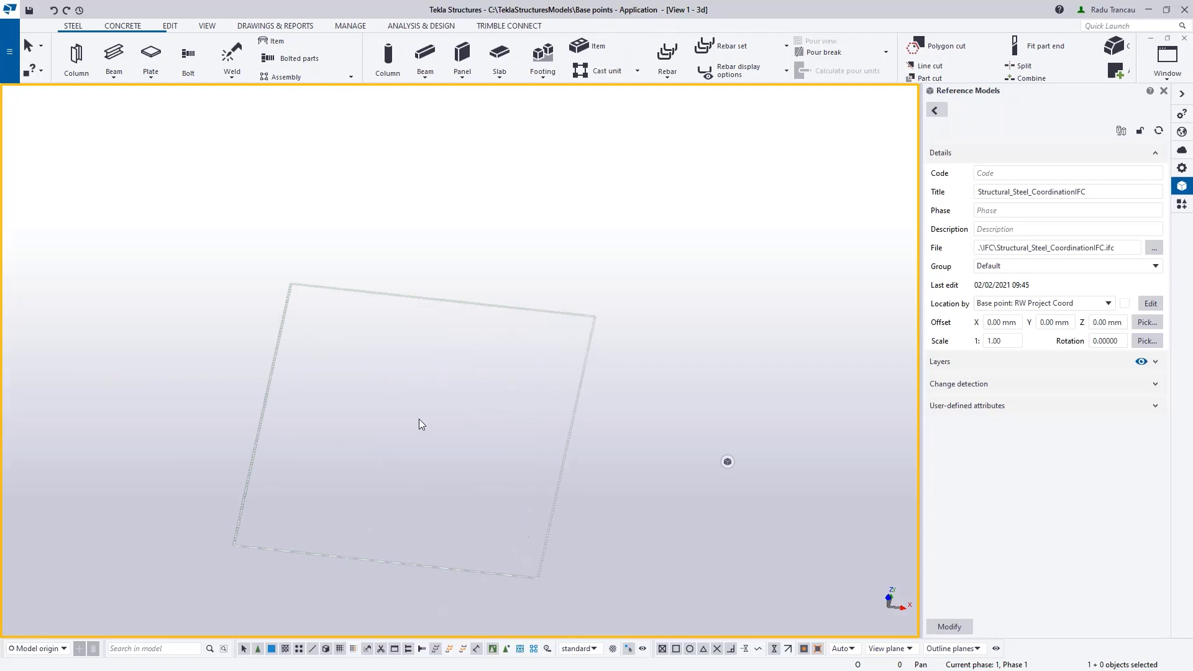
{"action": "middle_click_drag", "start_coordinate": [419, 419], "coordinate": [441, 424]}
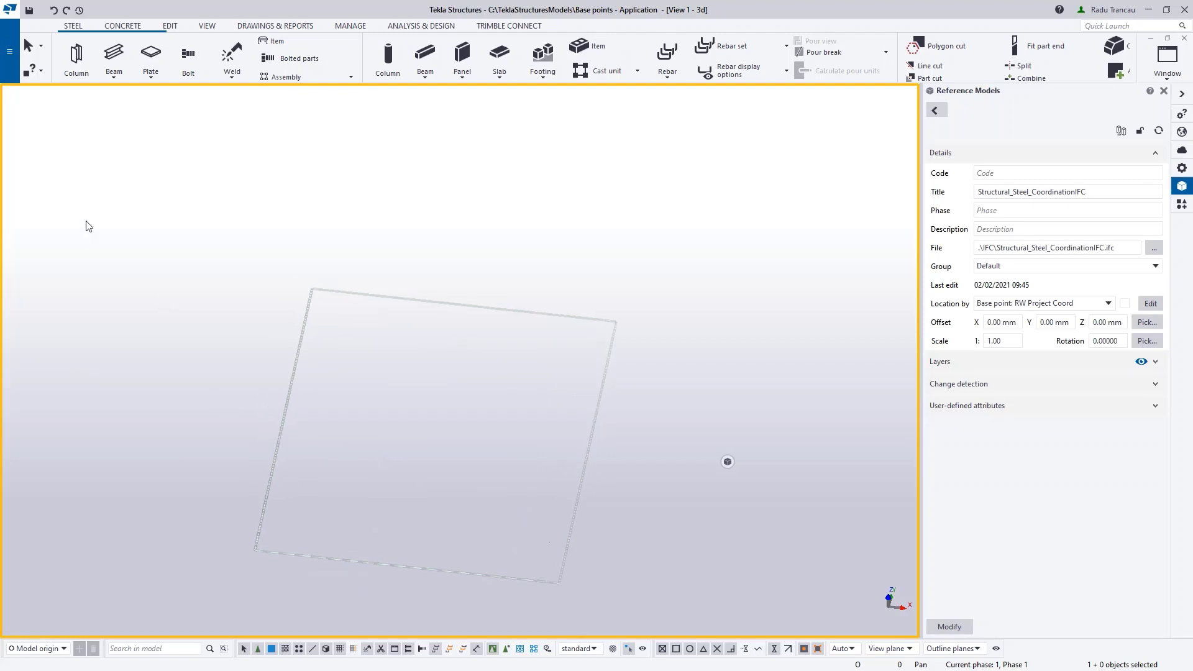
Step: Run Find distant objects and select the Id 117224 entry in the resulting list, keeping the list beside the work area box
{"action": "left_click", "coordinate": [9, 50]}
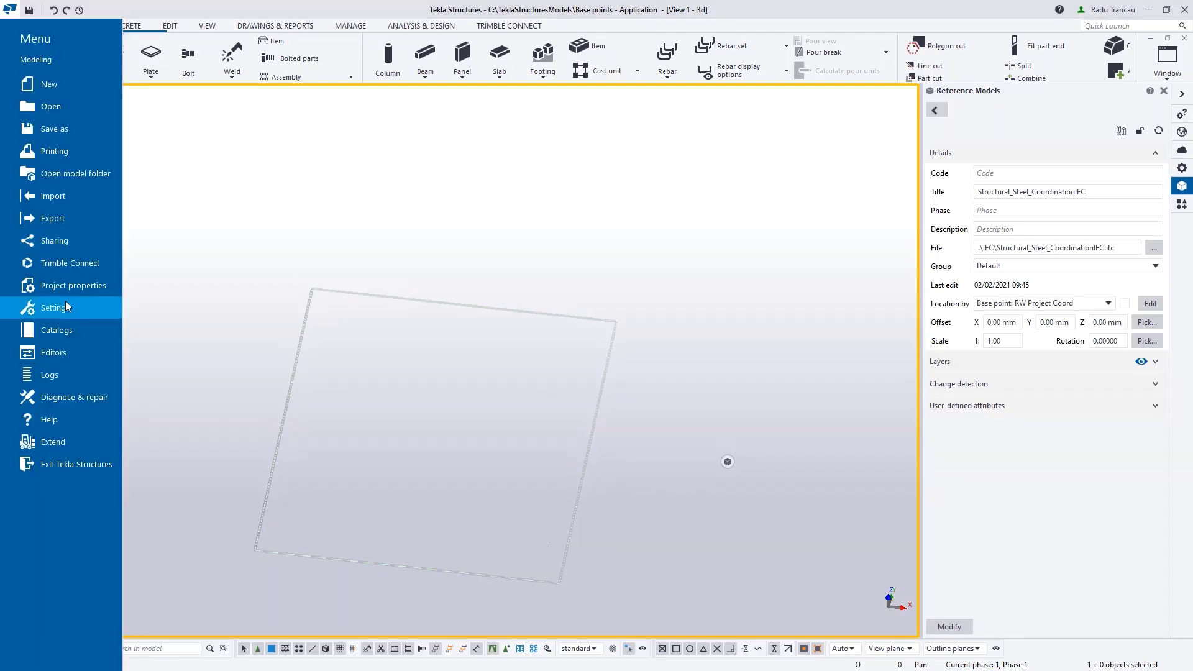
{"action": "left_click", "coordinate": [69, 397]}
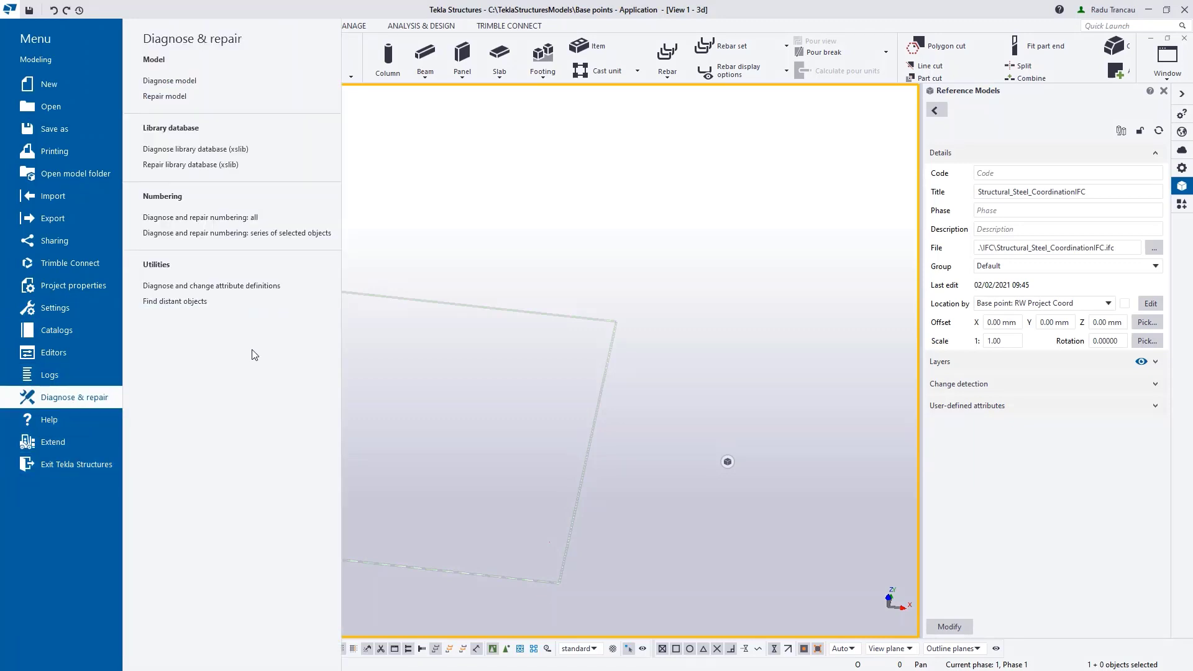
{"action": "left_click", "coordinate": [205, 302]}
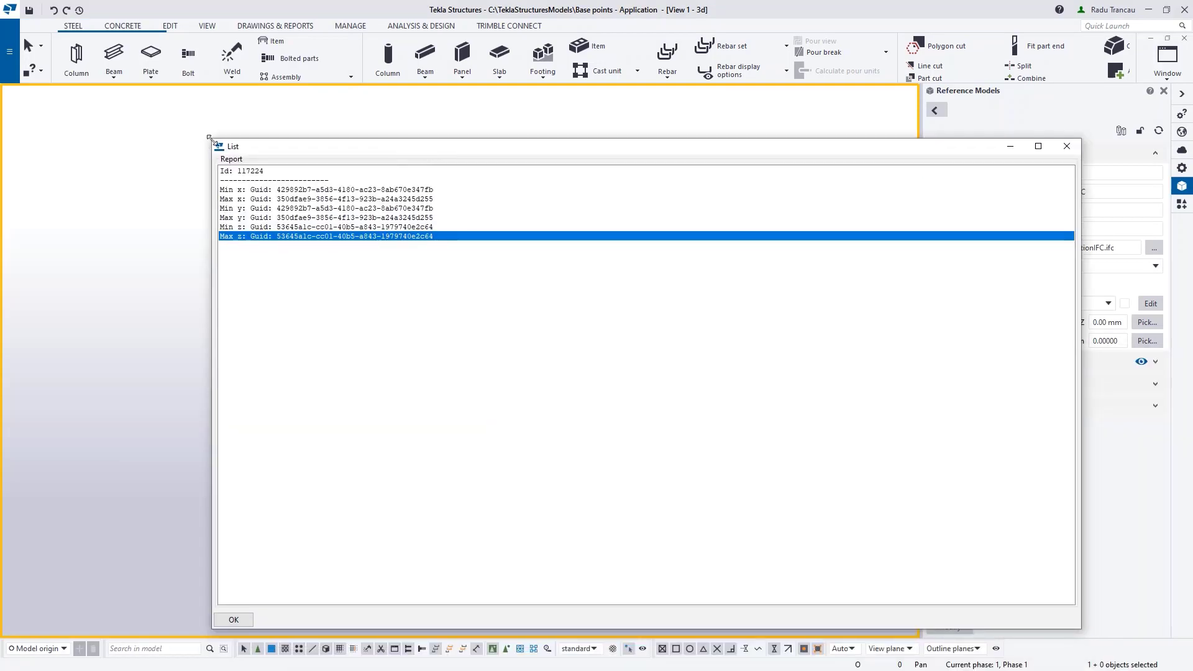
{"action": "left_click_drag", "start_coordinate": [209, 138], "coordinate": [695, 222]}
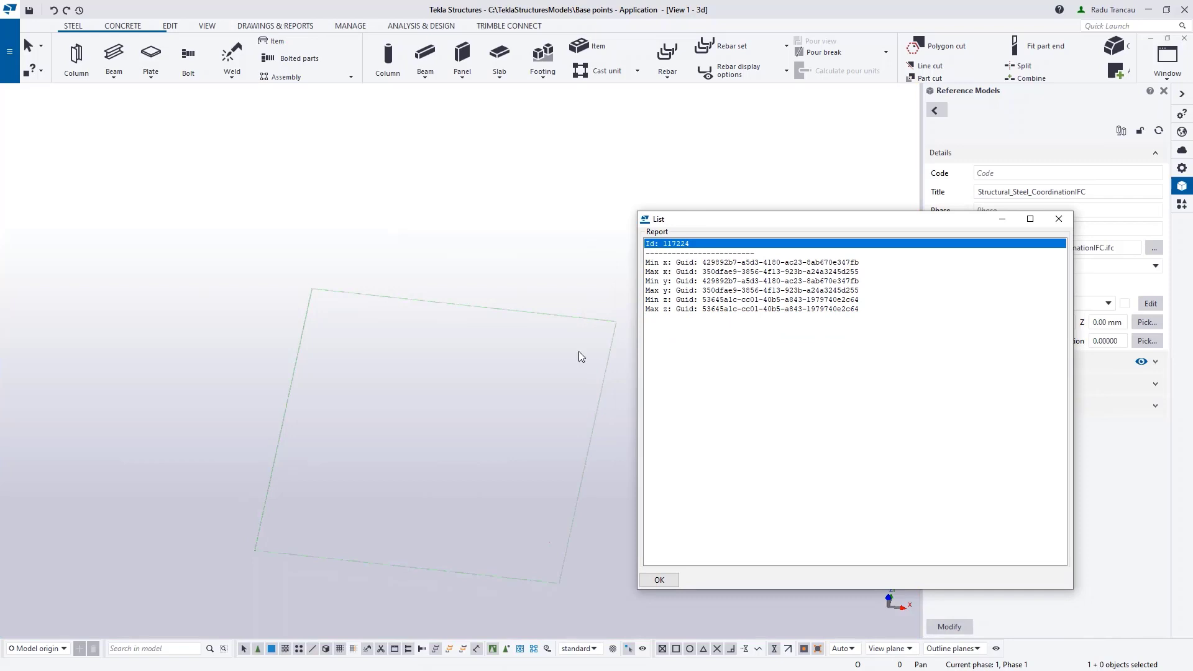
{"action": "middle_click_drag", "start_coordinate": [548, 368], "coordinate": [502, 338]}
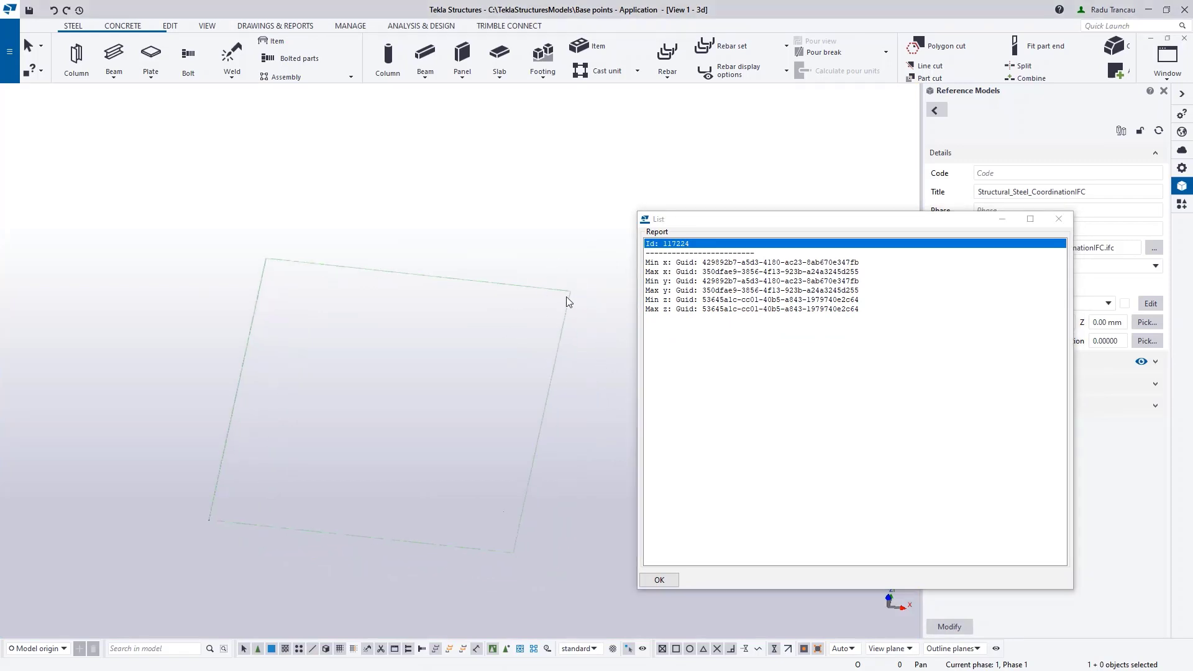
{"action": "middle_click_drag", "start_coordinate": [586, 357], "coordinate": [535, 400]}
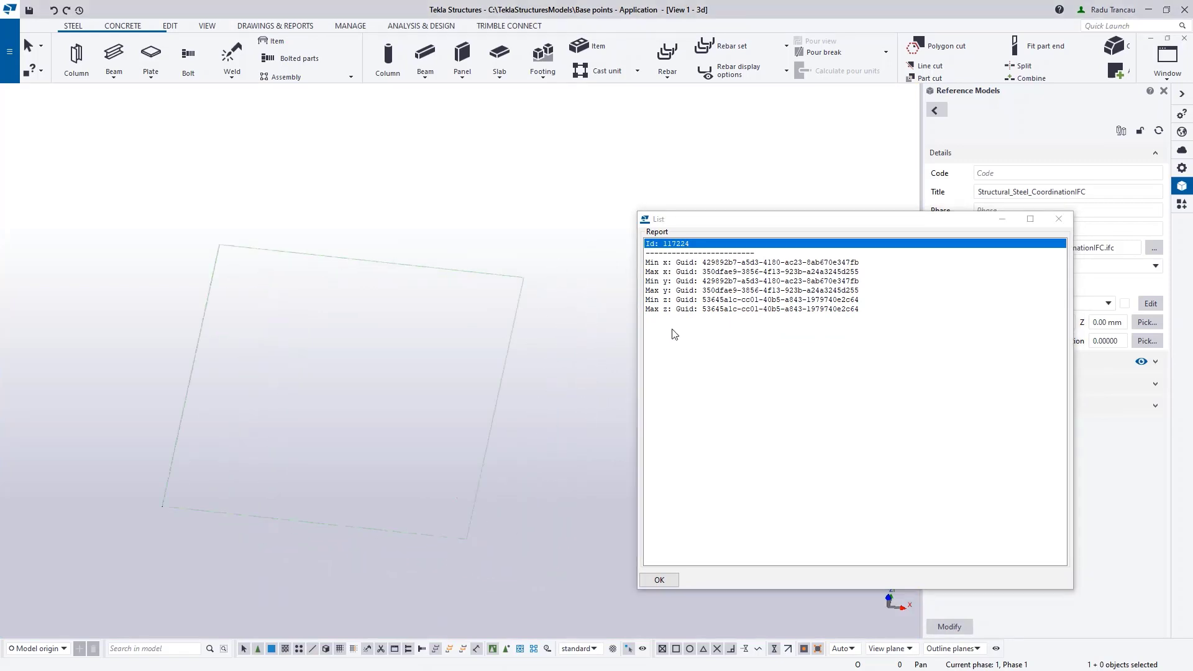
{"action": "left_click_drag", "start_coordinate": [743, 220], "coordinate": [652, 202]}
Step: Inquire the distant object with Id 117224 to identify its object type, and close the report
{"action": "right_click", "coordinate": [595, 225]}
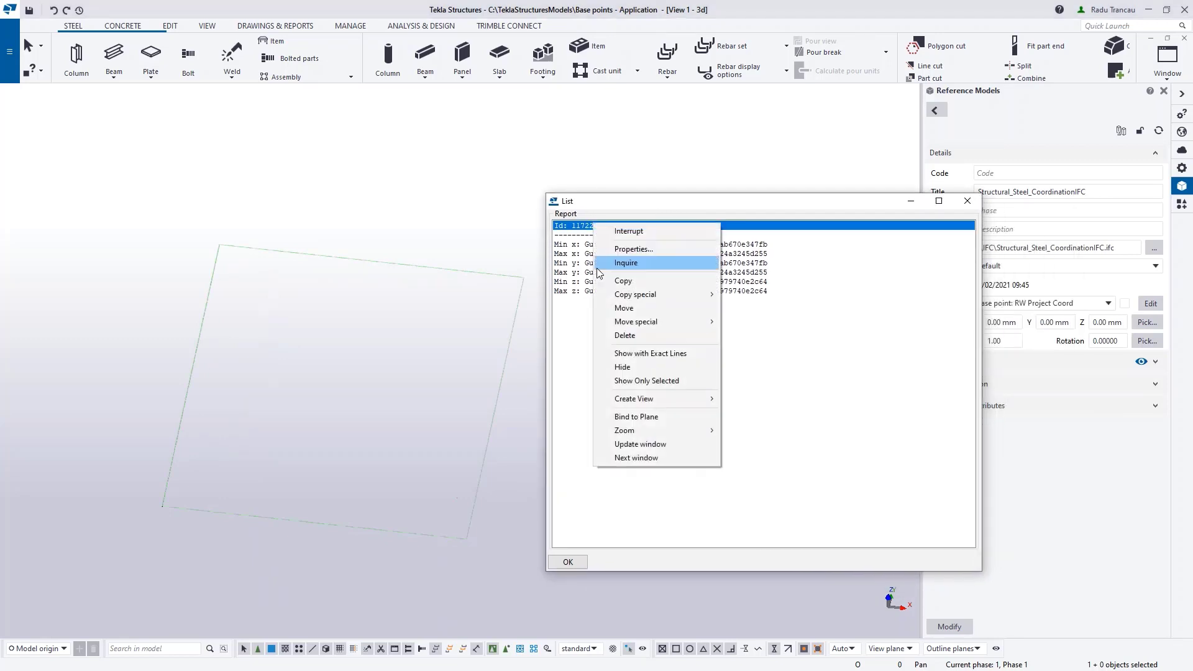
{"action": "left_click", "coordinate": [624, 262]}
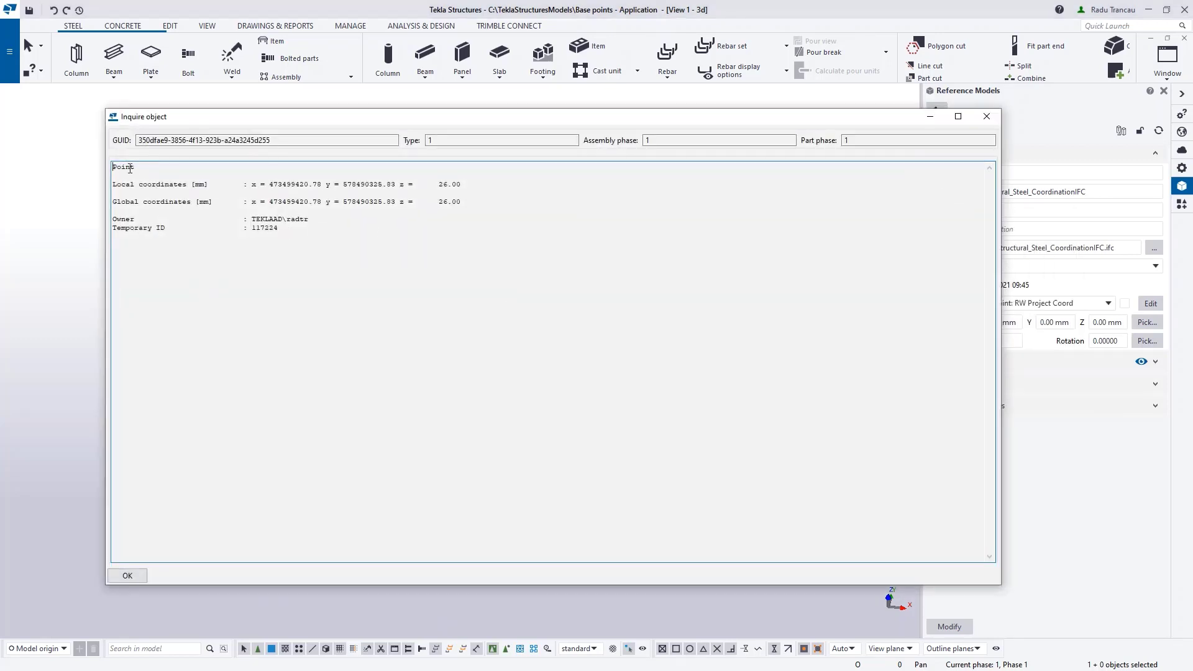
{"action": "double_click", "coordinate": [146, 167]}
{"action": "left_click", "coordinate": [986, 116]}
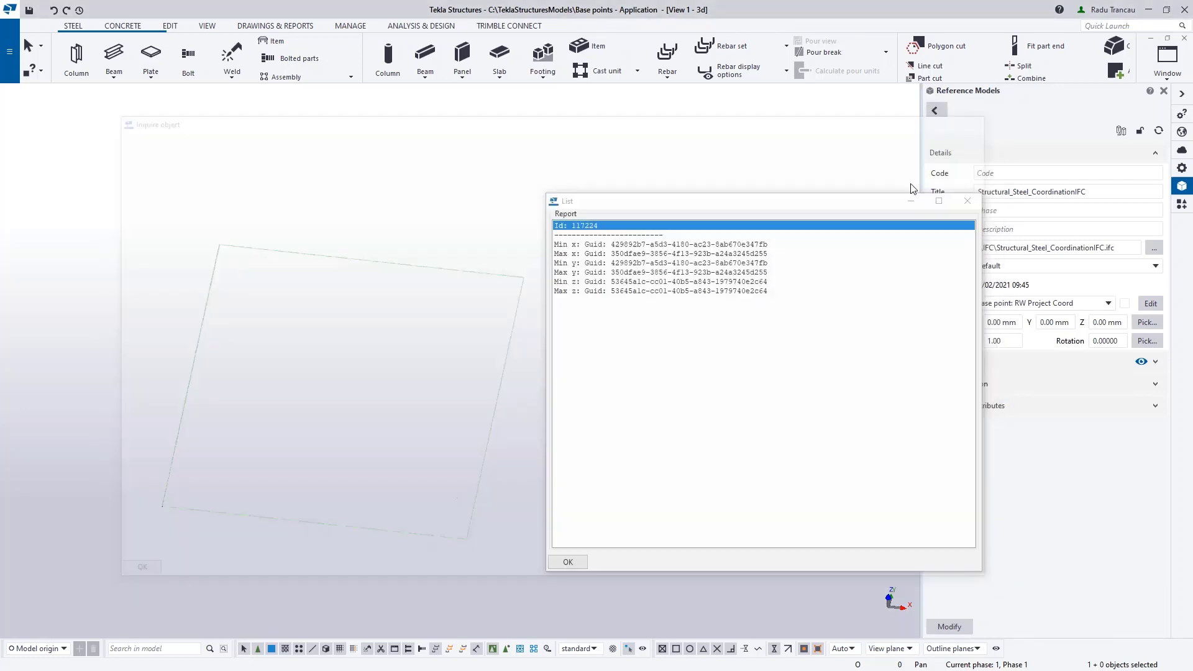
Step: Delete the distant point from its Id entry in the list and close the list
{"action": "right_click", "coordinate": [579, 228]}
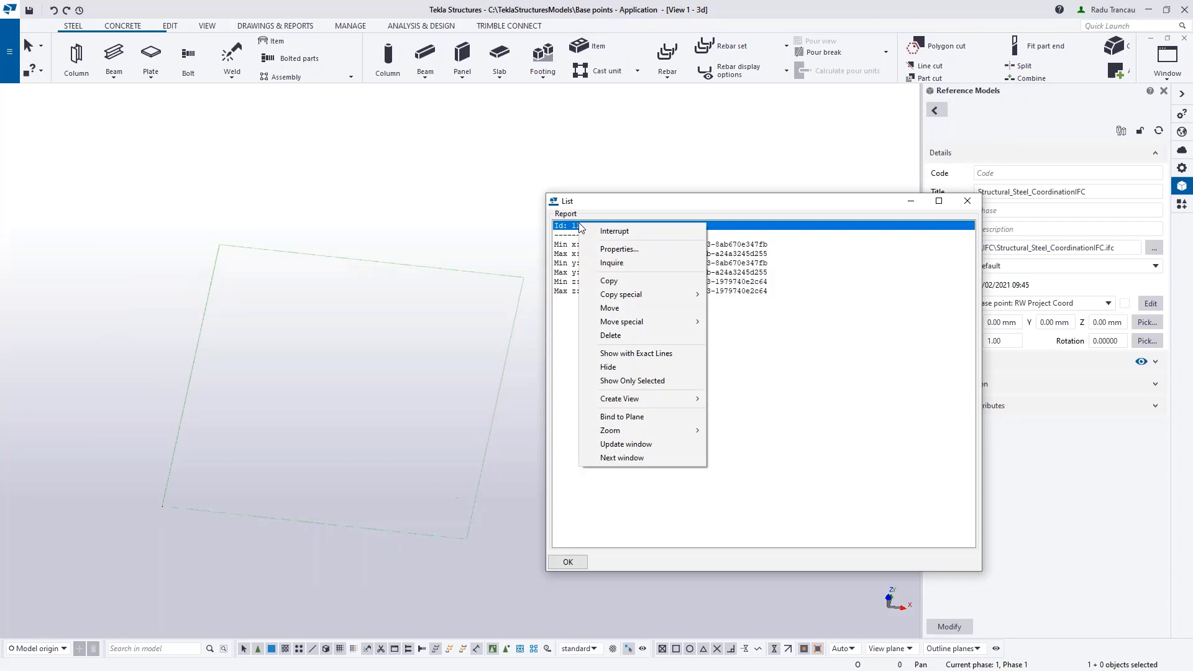
{"action": "left_click", "coordinate": [610, 335]}
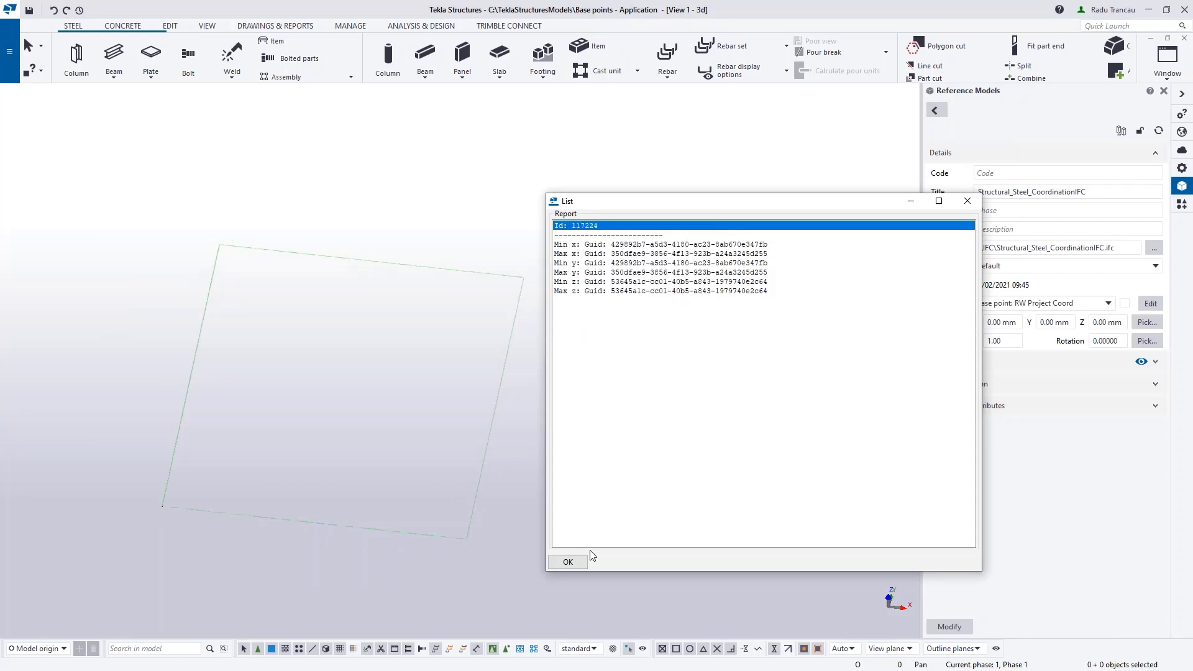
{"action": "left_click", "coordinate": [577, 563]}
{"action": "left_click", "coordinate": [487, 449]}
{"action": "scroll", "coordinate": [367, 463], "scroll_direction": "down", "scroll_amount": 1}
{"action": "middle_click_drag", "start_coordinate": [368, 463], "coordinate": [403, 449]}
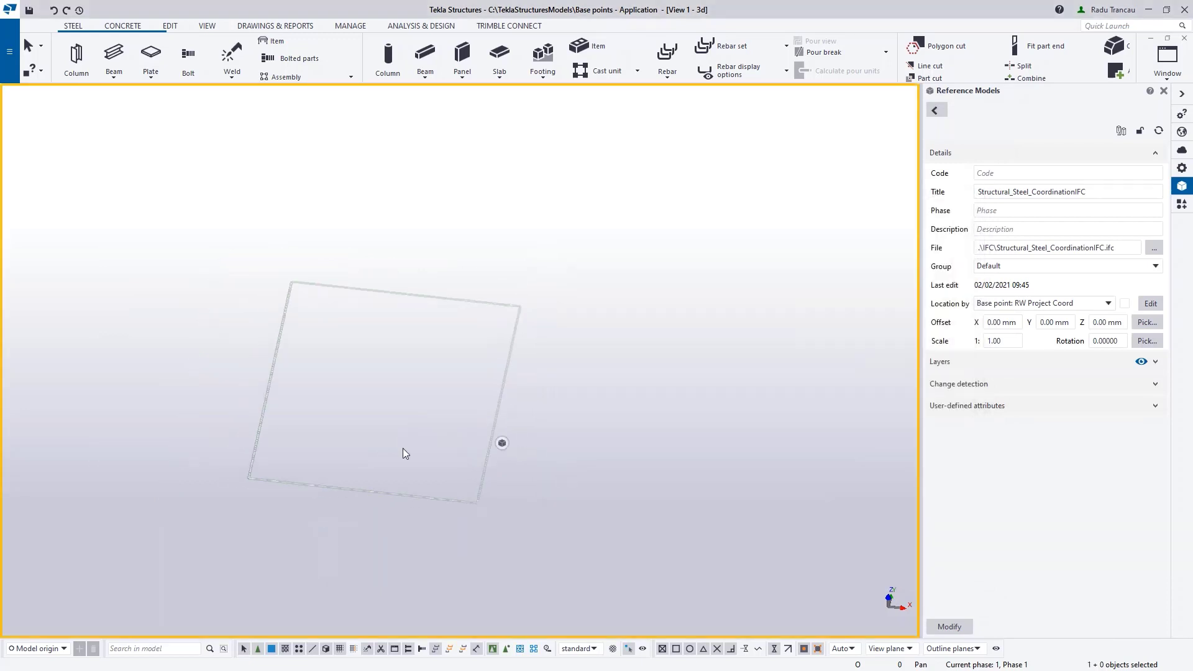
Step: Switch to plan view and fit the work area to the entire model
{"action": "key", "text": "ctrl+p"}
{"action": "scroll", "coordinate": [403, 448], "scroll_direction": "down", "scroll_amount": 1}
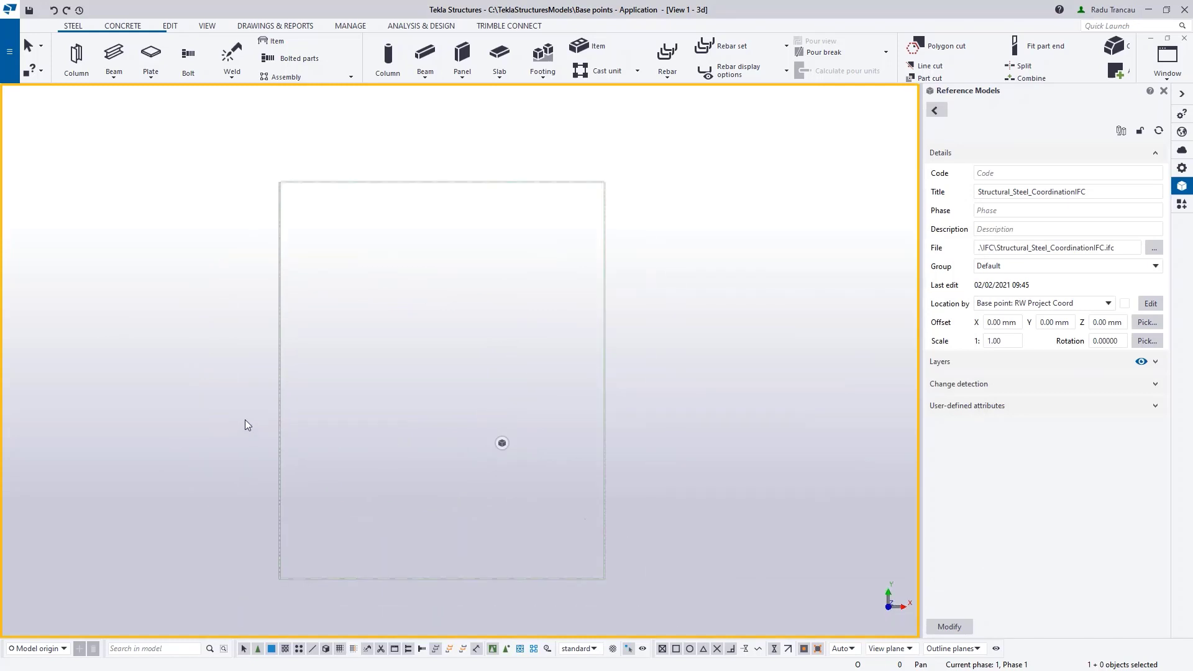
{"action": "right_click", "coordinate": [245, 419]}
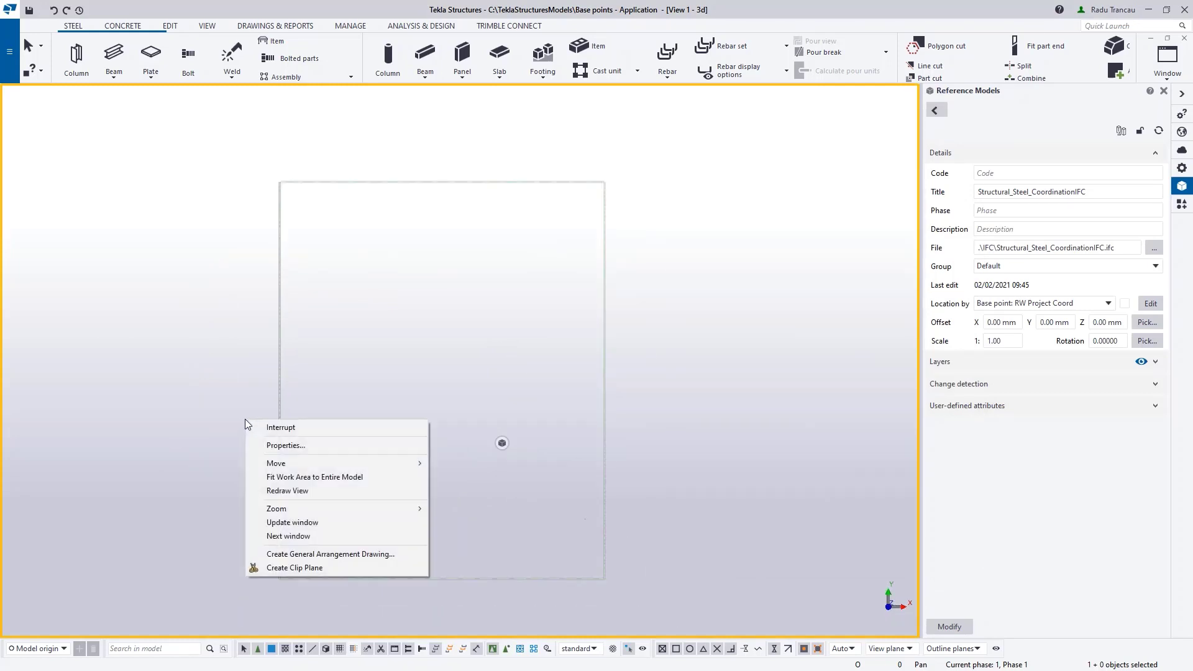
{"action": "left_click", "coordinate": [318, 477]}
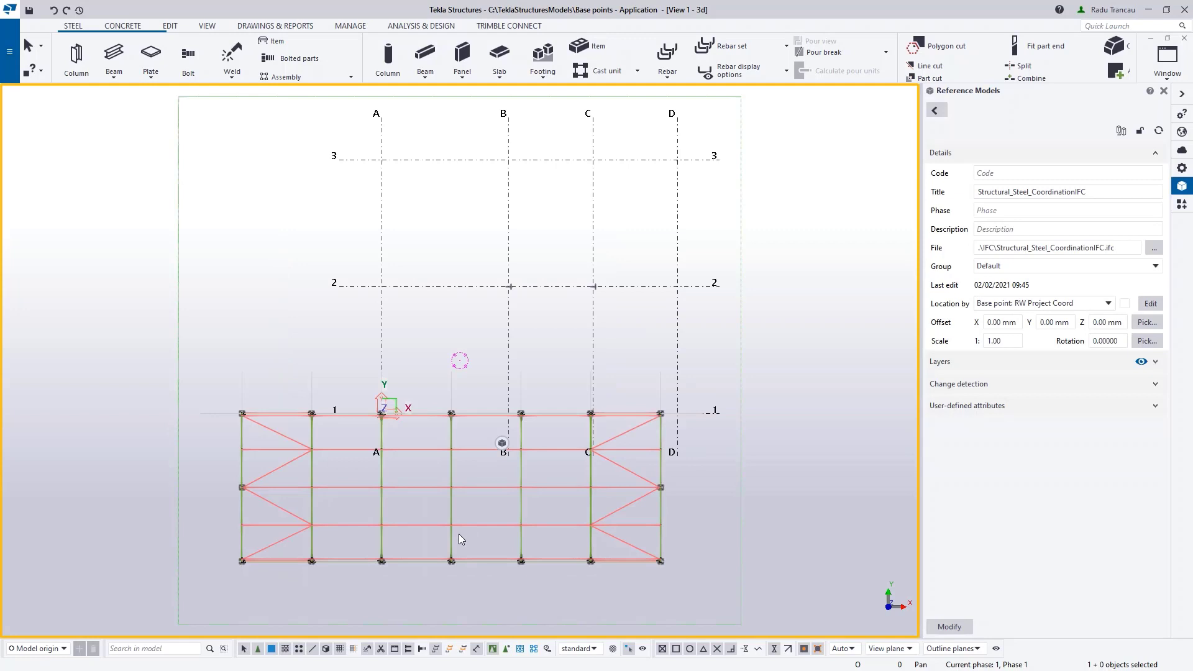
Step: Show the steel reference model and the two columns in a tilted 3D view and redraw the view
{"action": "scroll", "coordinate": [461, 509], "scroll_direction": "down", "scroll_amount": 1}
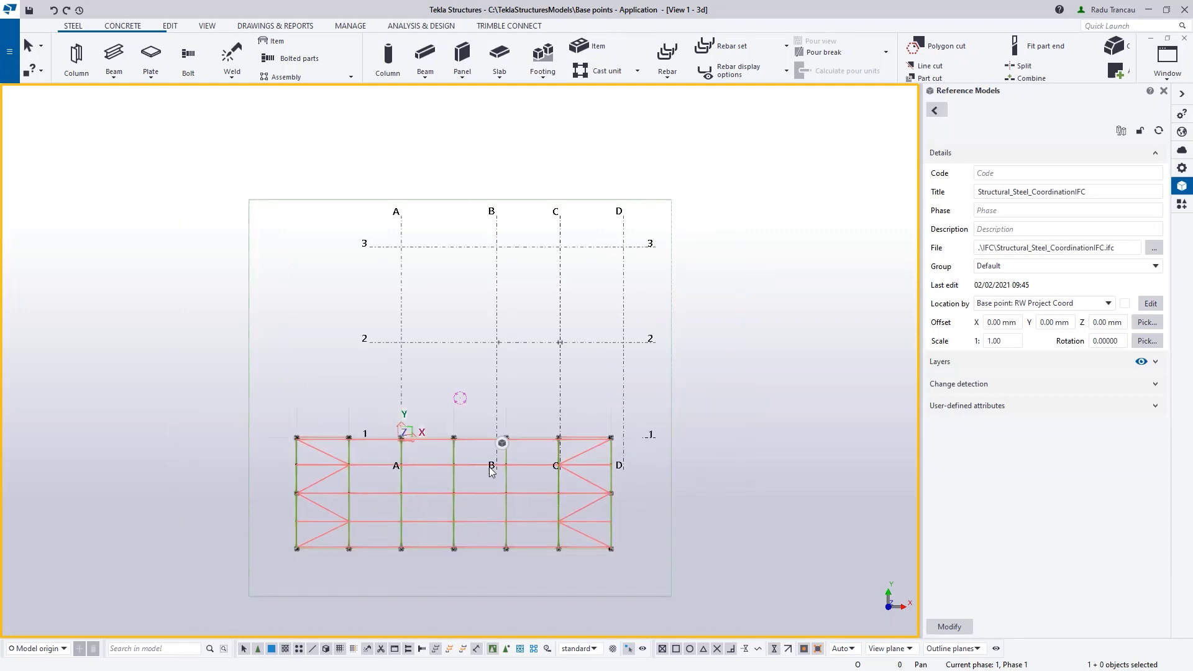
{"action": "middle_click_drag", "start_coordinate": [501, 481], "coordinate": [452, 385]}
{"action": "middle_click_drag", "start_coordinate": [557, 550], "coordinate": [549, 572]}
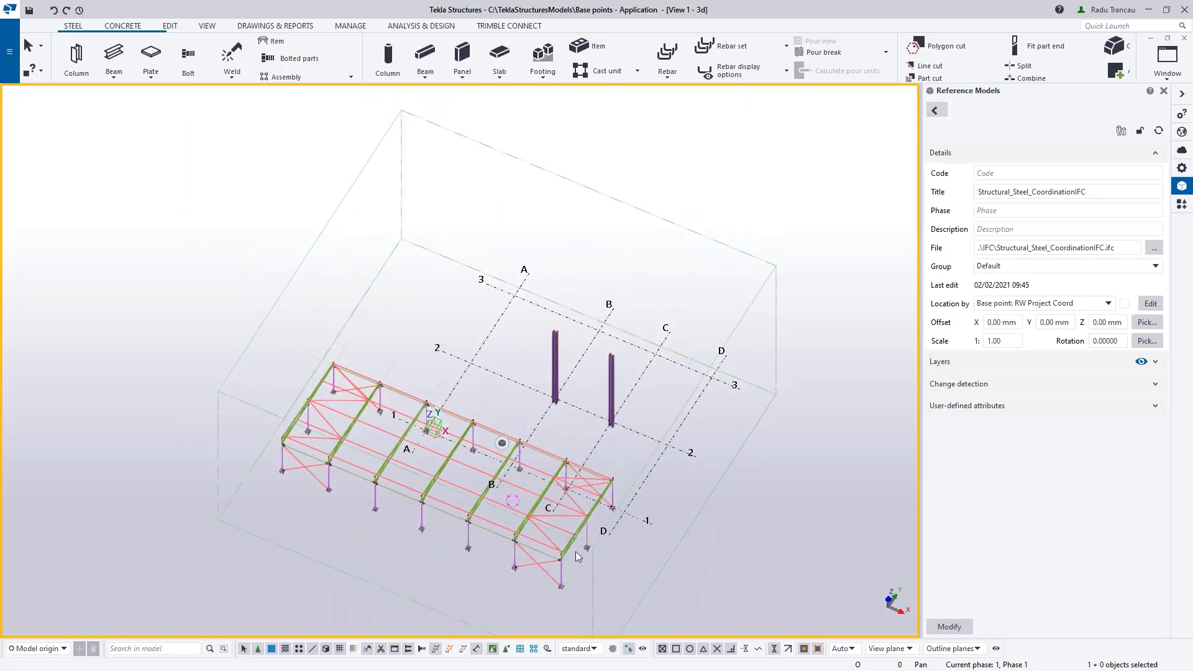
{"action": "scroll", "coordinate": [575, 550], "scroll_direction": "up", "scroll_amount": 8}
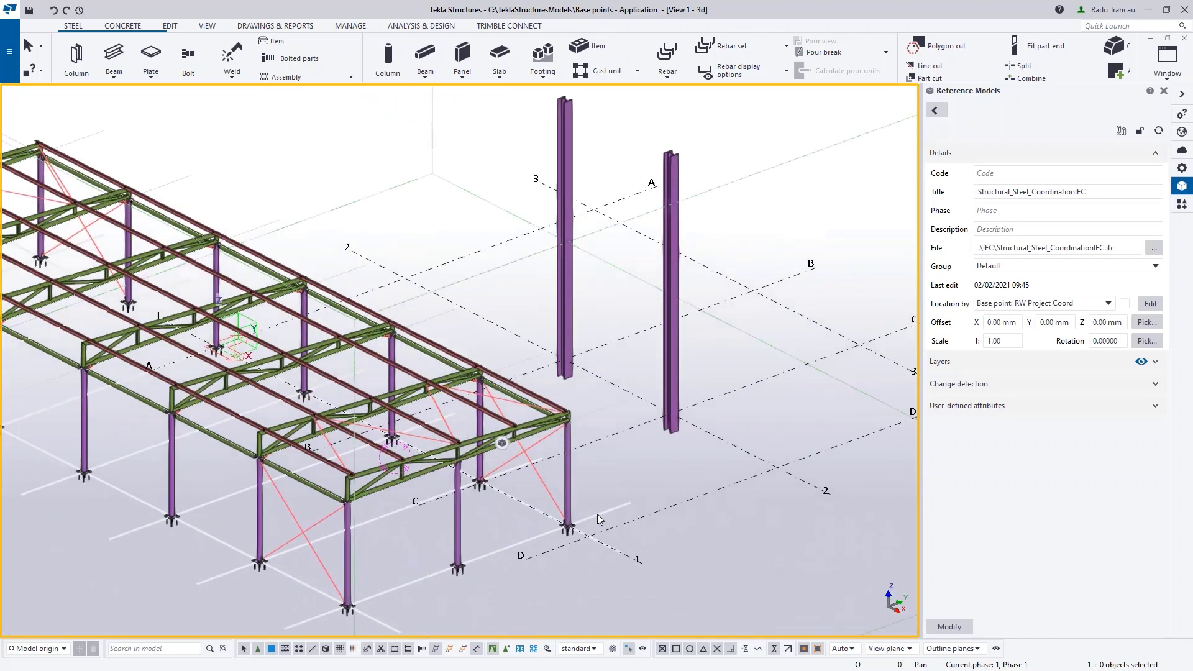
{"action": "right_click", "coordinate": [665, 460]}
{"action": "left_click", "coordinate": [708, 532]}
Step: Examine the steel frame's truss corner connection and the bases of the columns at B/2 and C/2 up close
{"action": "scroll", "coordinate": [576, 515], "scroll_direction": "up", "scroll_amount": 10}
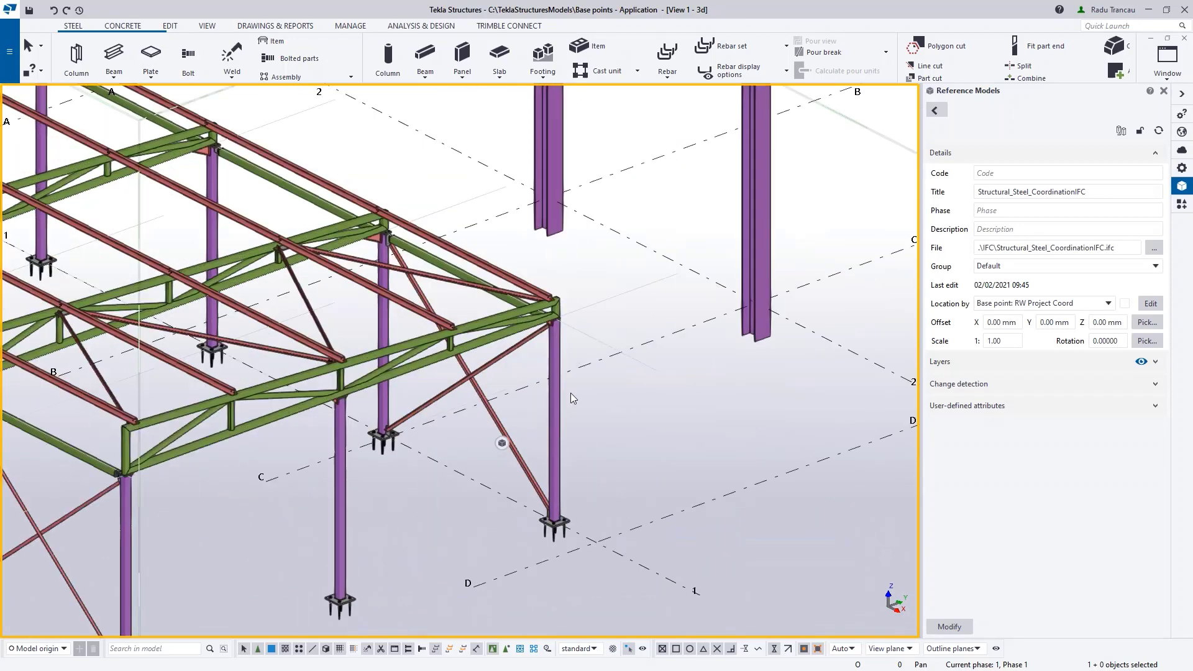
{"action": "scroll", "coordinate": [569, 230], "scroll_direction": "up", "scroll_amount": 2}
{"action": "middle_click_drag", "start_coordinate": [579, 256], "coordinate": [552, 379]}
{"action": "scroll", "coordinate": [550, 354], "scroll_direction": "down", "scroll_amount": 3}
{"action": "middle_click_drag", "start_coordinate": [550, 295], "coordinate": [435, 251], "text": "ctrl"}
{"action": "scroll", "coordinate": [488, 258], "scroll_direction": "down", "scroll_amount": 10}
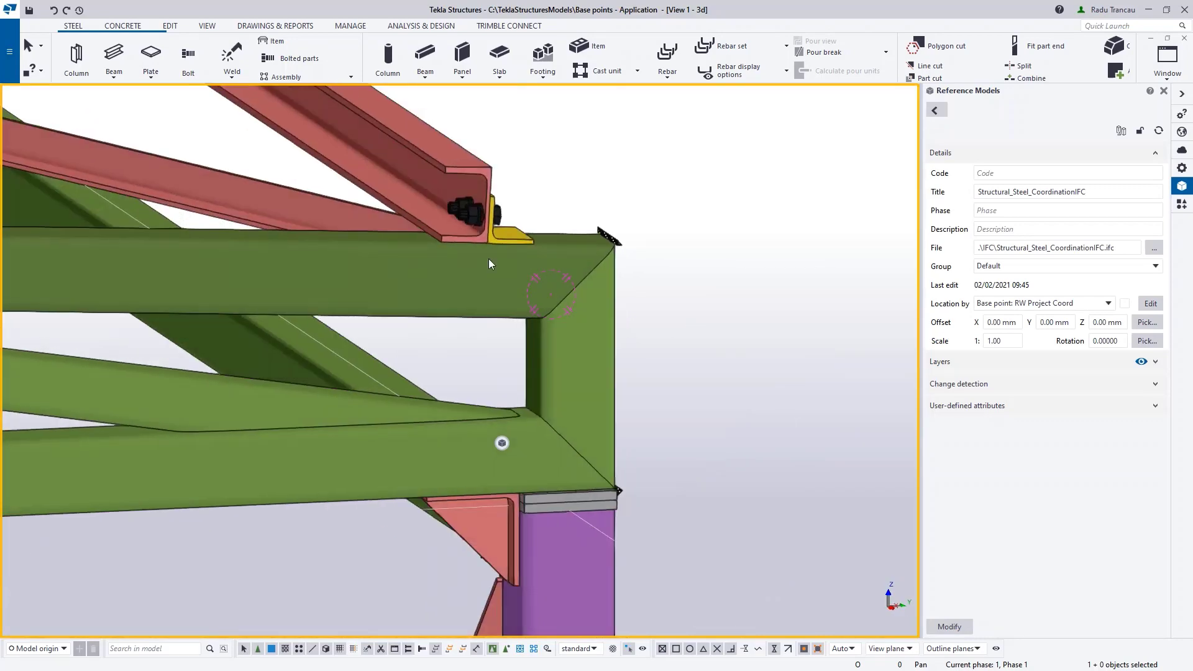
{"action": "middle_click_drag", "start_coordinate": [683, 473], "coordinate": [541, 475]}
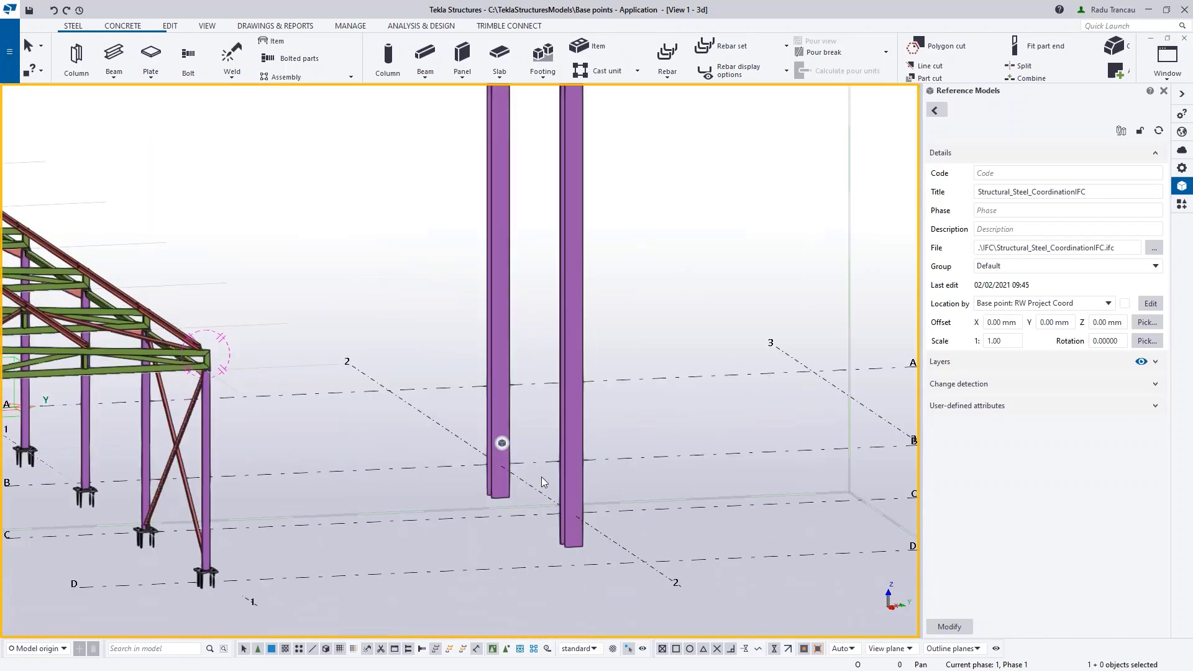
{"action": "scroll", "coordinate": [584, 491], "scroll_direction": "up", "scroll_amount": 8}
{"action": "scroll", "coordinate": [635, 539], "scroll_direction": "down", "scroll_amount": 10}
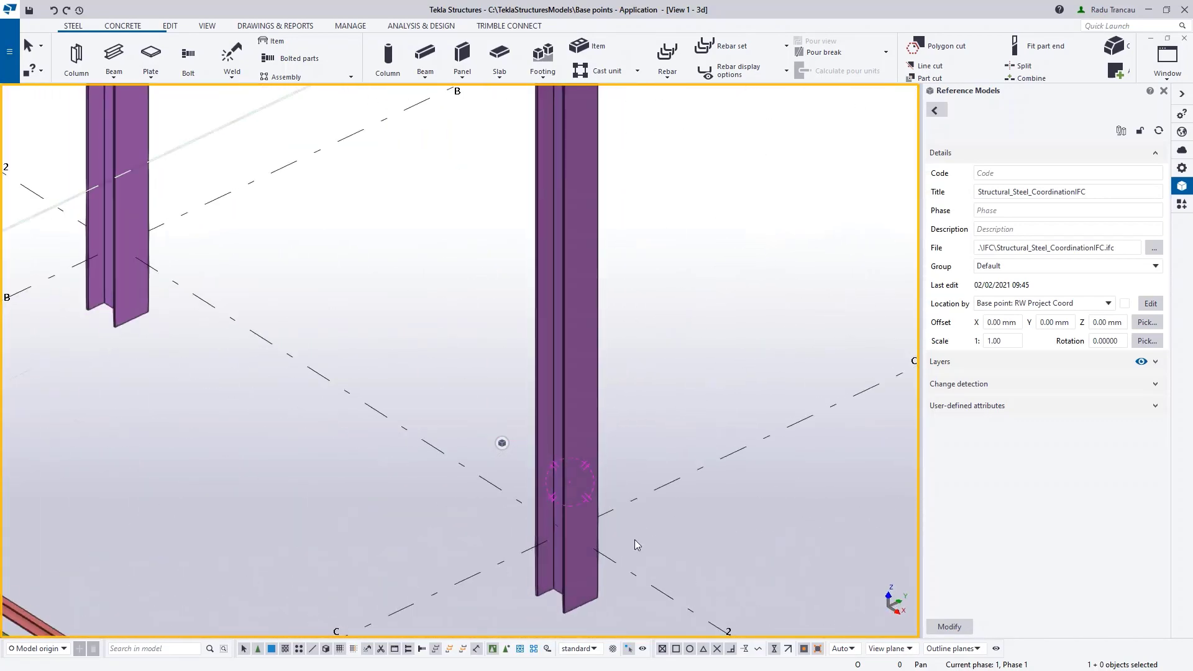
Step: Examine how the steel frame sits relative to grid lines A–D and 1–3 and the two columns, in 3D and plan views
{"action": "scroll", "coordinate": [563, 506], "scroll_direction": "down", "scroll_amount": 3}
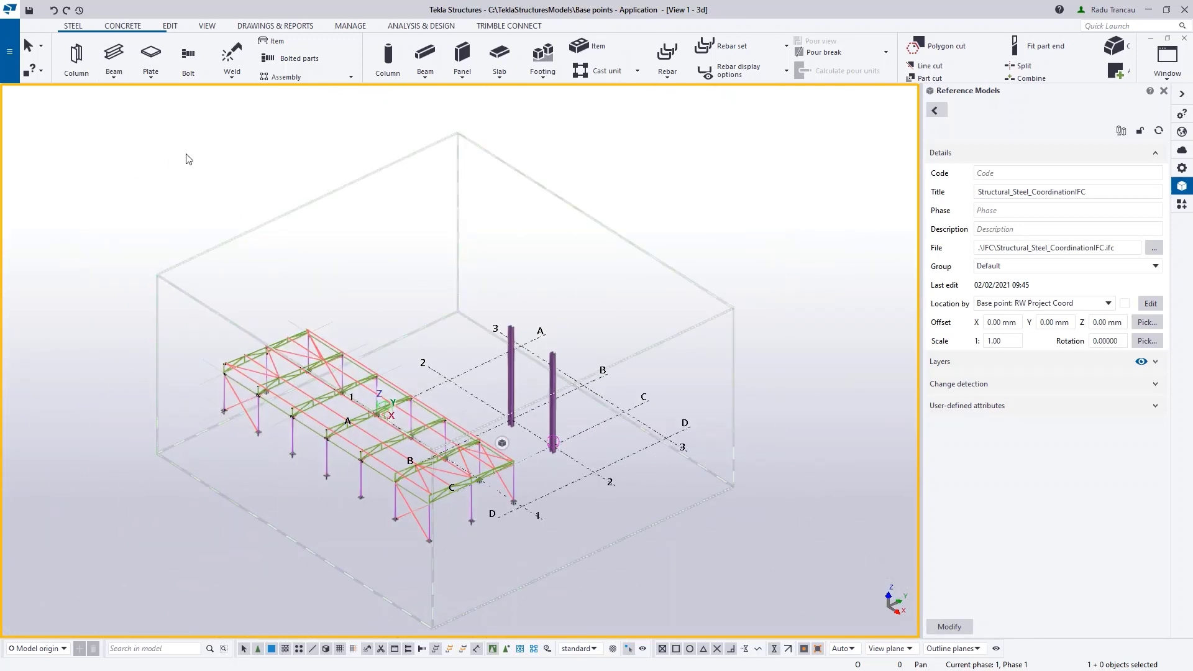
{"action": "middle_click_drag", "start_coordinate": [385, 475], "coordinate": [510, 375], "text": "ctrl"}
{"action": "scroll", "coordinate": [510, 375], "scroll_direction": "down", "scroll_amount": 1}
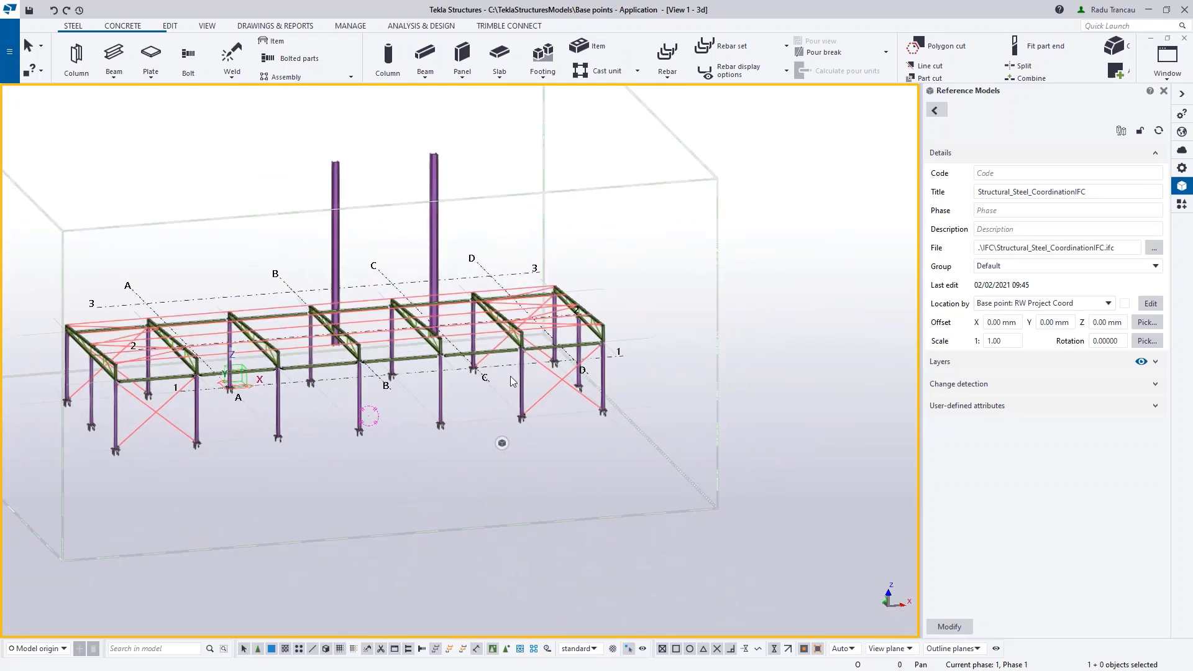
{"action": "scroll", "coordinate": [422, 348], "scroll_direction": "up", "scroll_amount": 1}
{"action": "scroll", "coordinate": [422, 348], "scroll_direction": "down", "scroll_amount": 5}
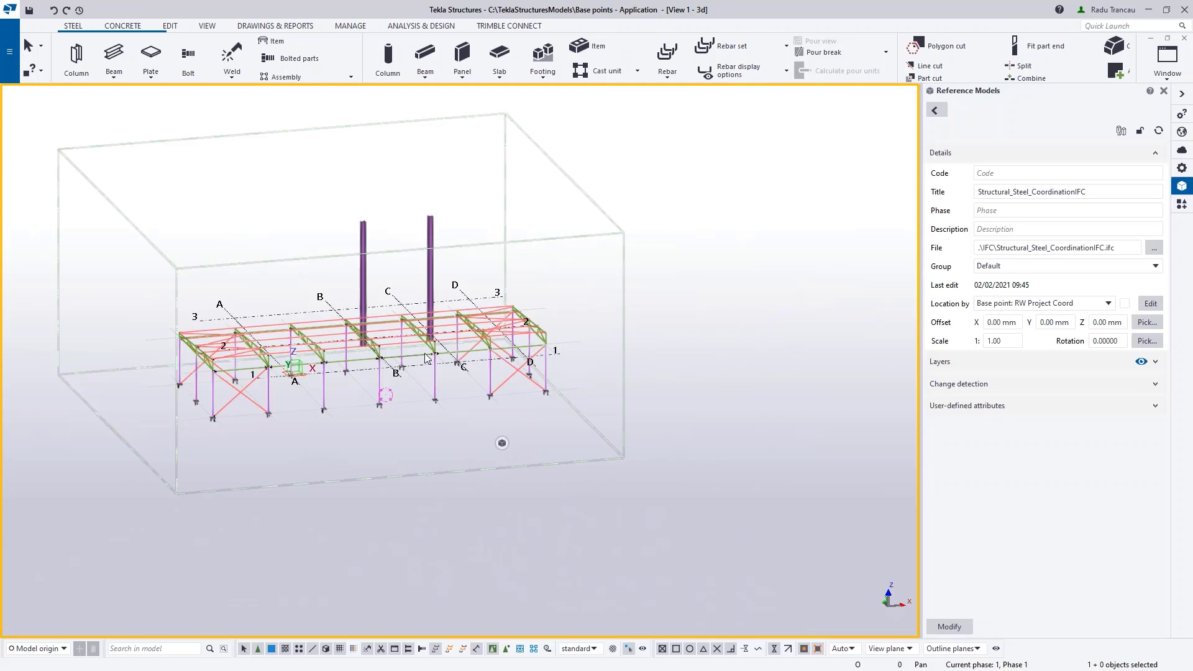
{"action": "key", "text": "ctrl+p"}
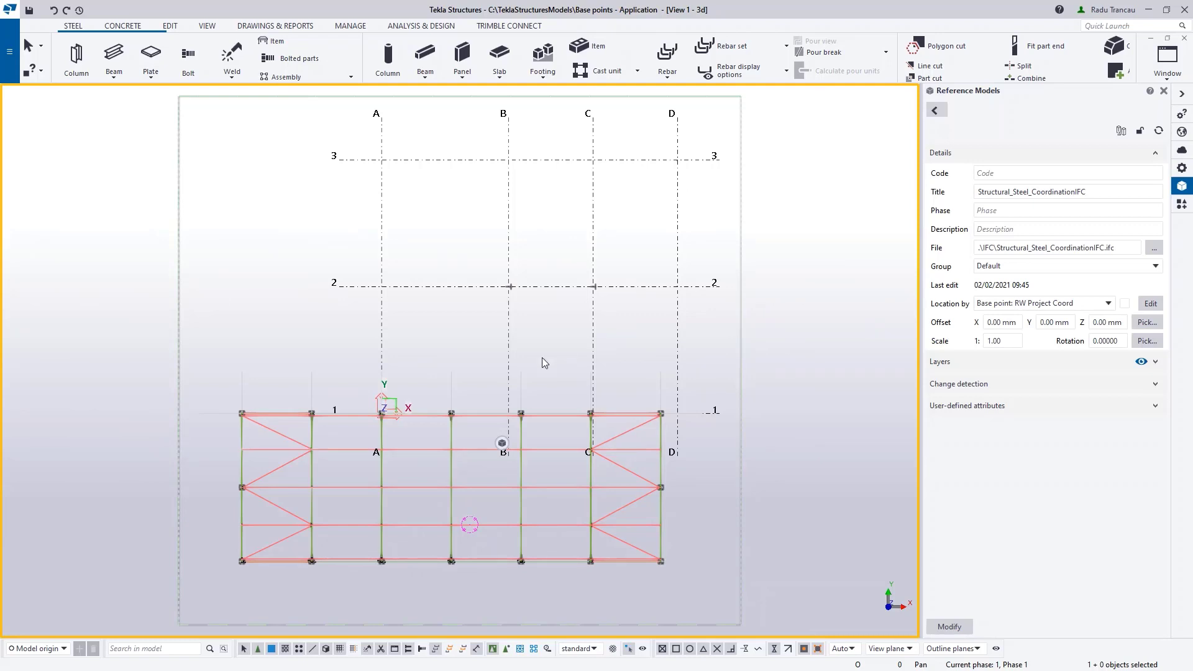
{"action": "middle_click_drag", "start_coordinate": [328, 381], "coordinate": [336, 368]}
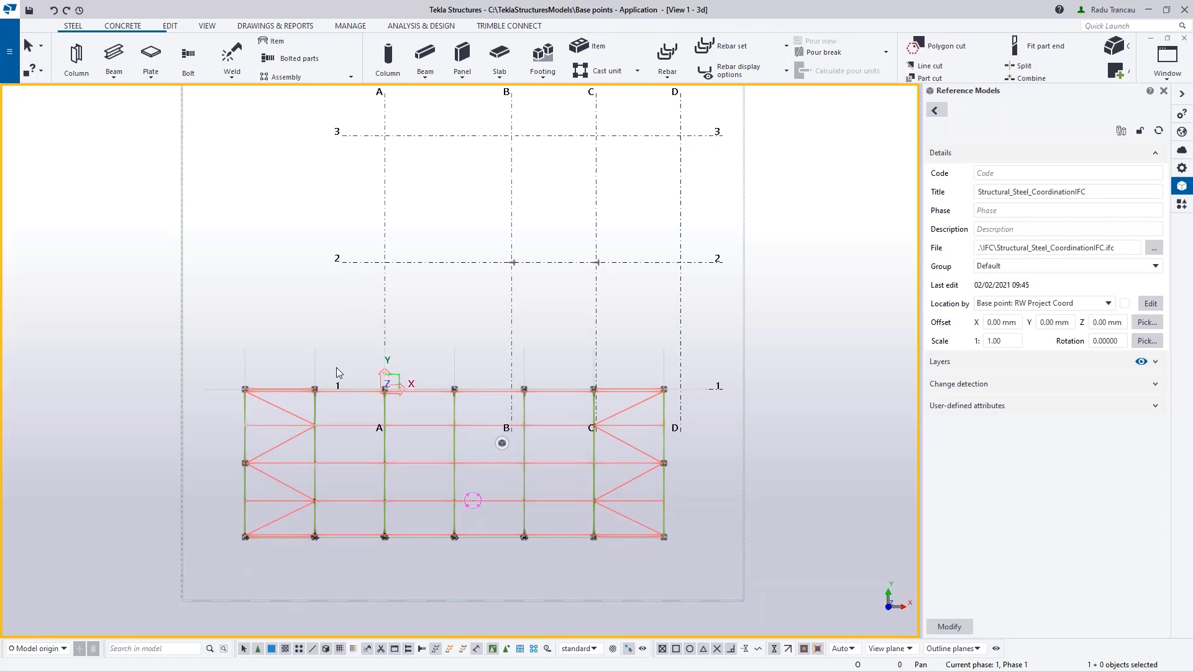
{"action": "middle_click_drag", "start_coordinate": [337, 367], "coordinate": [433, 392], "text": "ctrl"}
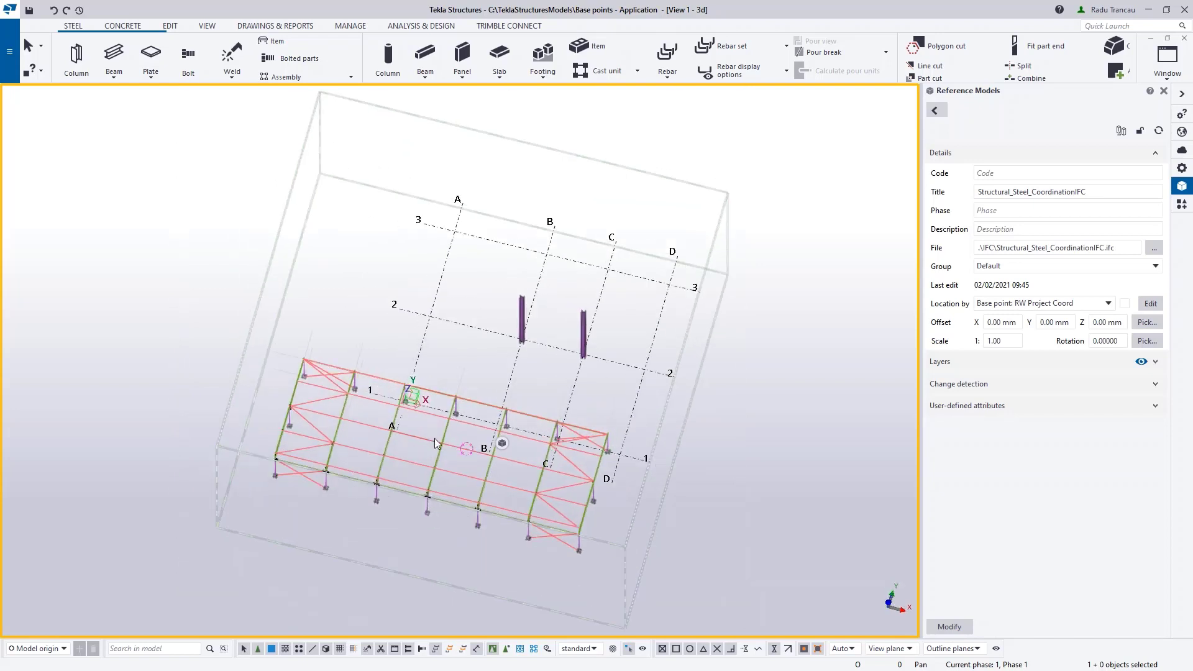
{"action": "middle_click_drag", "start_coordinate": [435, 438], "coordinate": [466, 508], "text": "ctrl"}
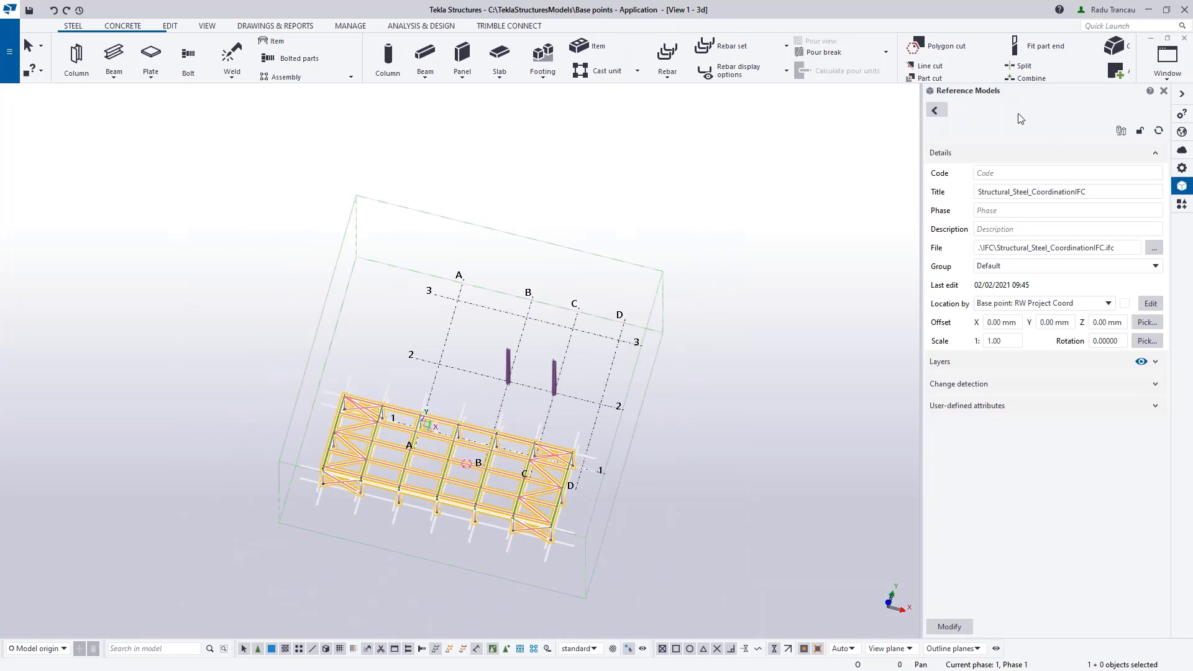
Step: Delete the Structural_Steel_CoordinationIFC reference model and show the remaining grid in plan view
{"action": "left_click", "coordinate": [935, 110]}
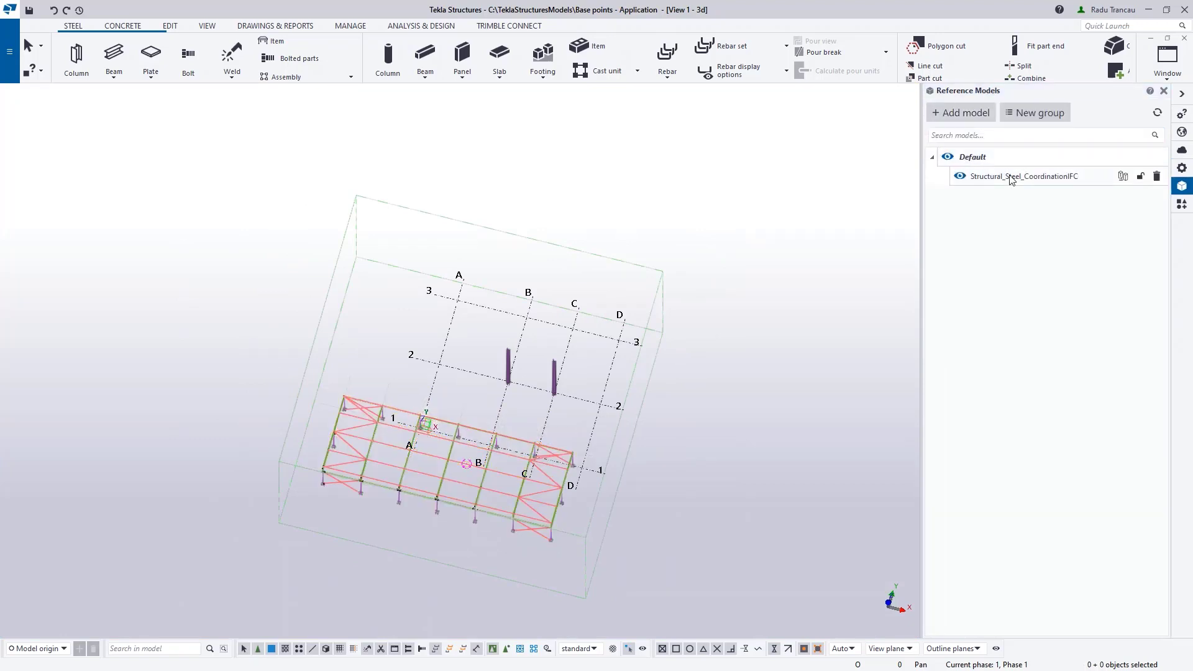
{"action": "left_click", "coordinate": [1011, 179]}
{"action": "left_click", "coordinate": [1156, 176]}
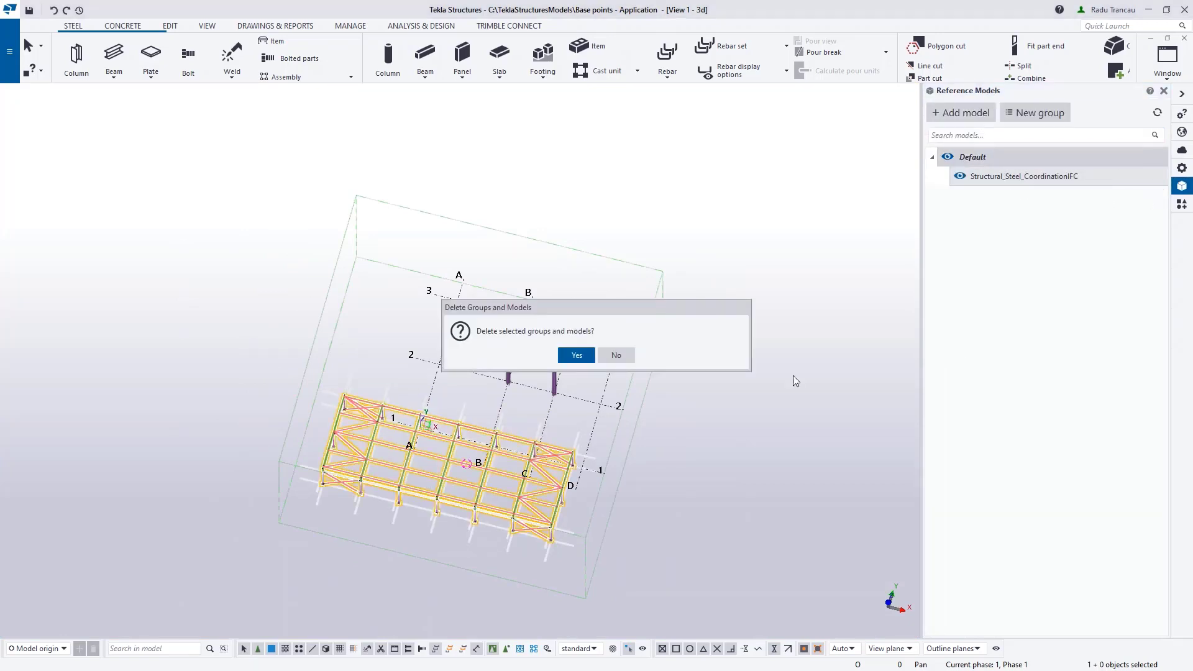
{"action": "left_click", "coordinate": [574, 356]}
{"action": "middle_click_drag", "start_coordinate": [522, 415], "coordinate": [560, 427]}
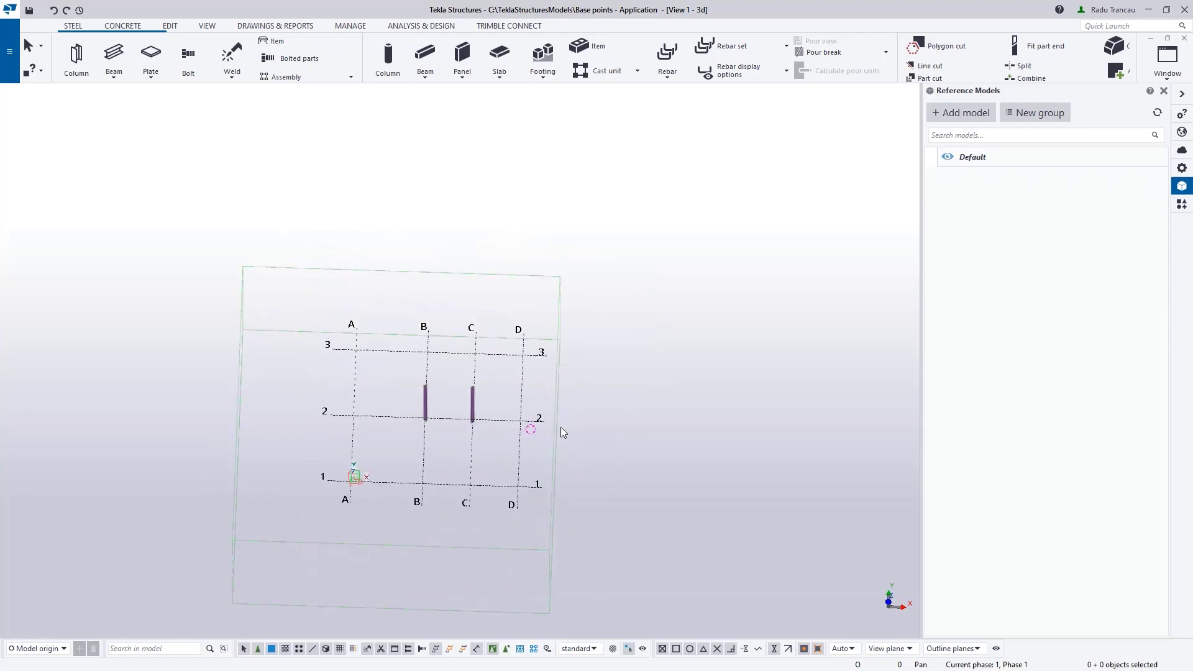
{"action": "key", "text": "ctrl+p"}
{"action": "scroll", "coordinate": [558, 423], "scroll_direction": "down", "scroll_amount": 3}
{"action": "right_click", "coordinate": [766, 329]}
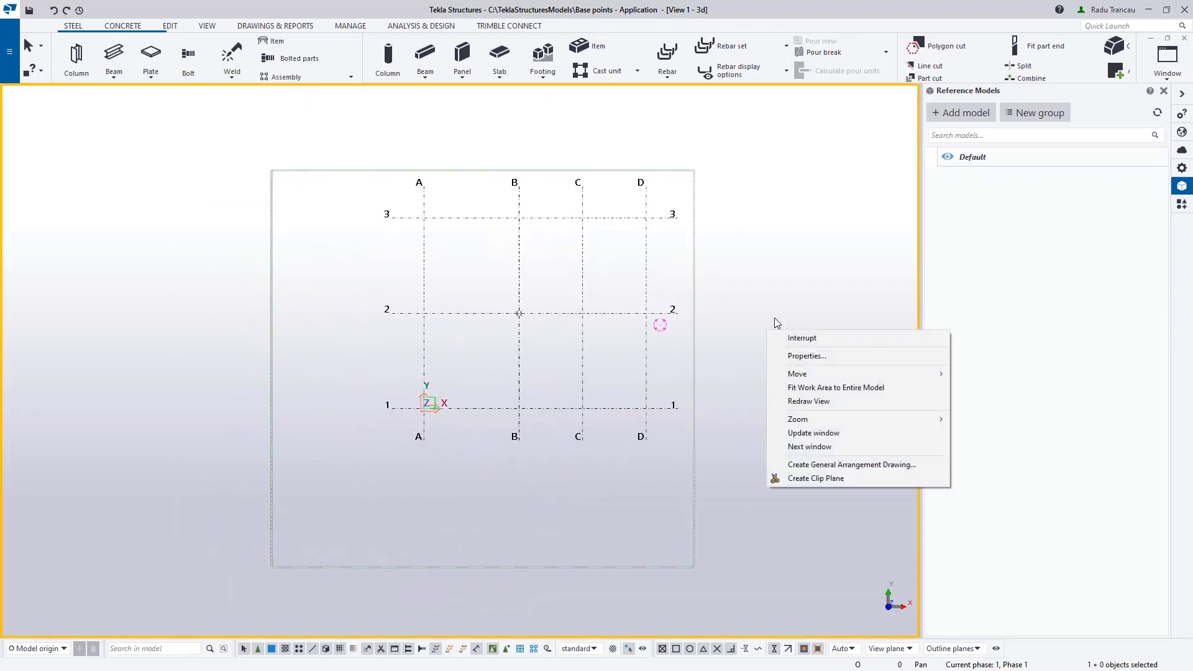
{"action": "left_click", "coordinate": [774, 318]}
Step: Add Structural_Steel_CoordinationIFC.ifc as a reference model in the Default group, located by Model origin with zero offsets
{"action": "left_click", "coordinate": [961, 113]}
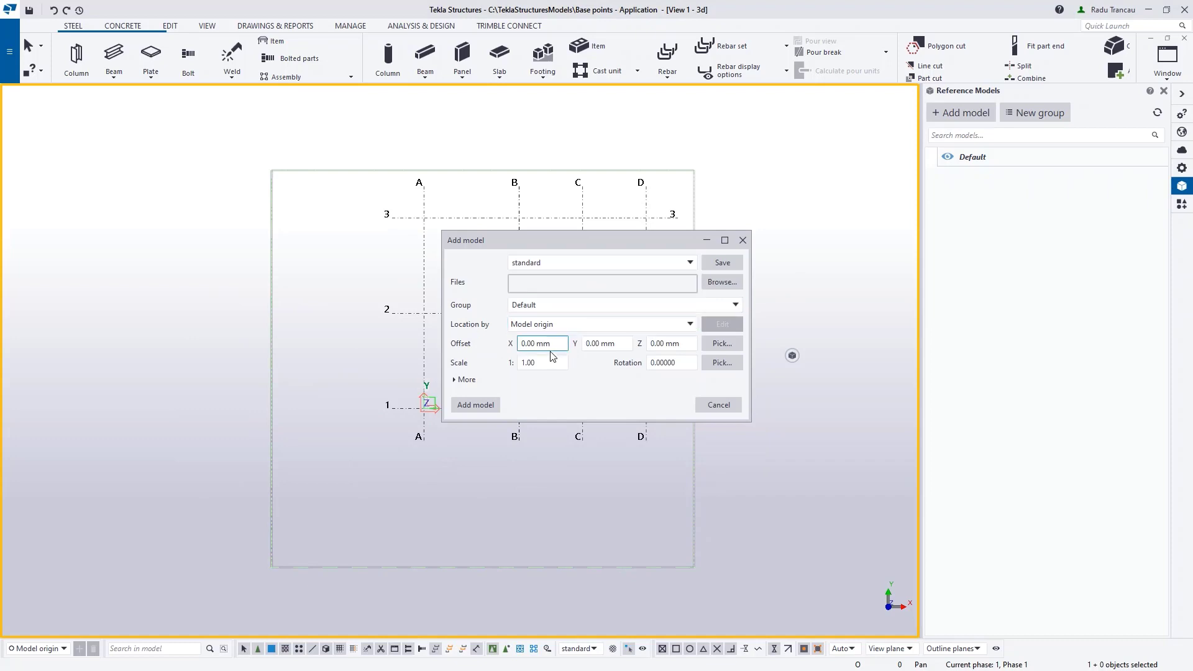
{"action": "left_click", "coordinate": [721, 281]}
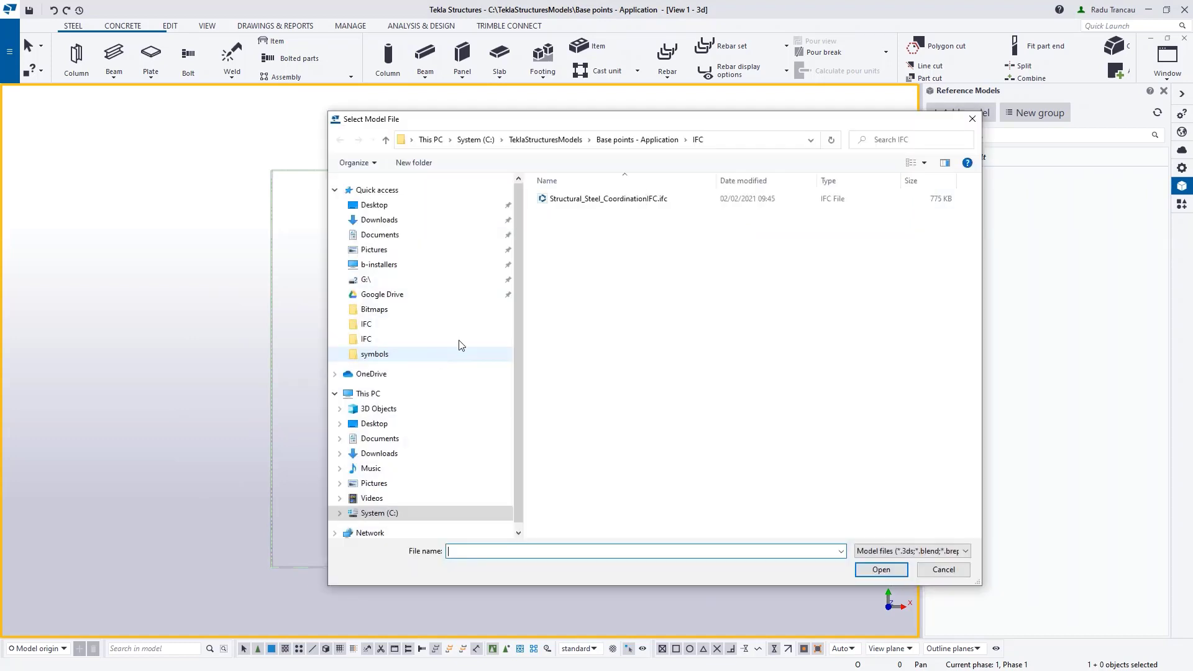
{"action": "left_click", "coordinate": [612, 199]}
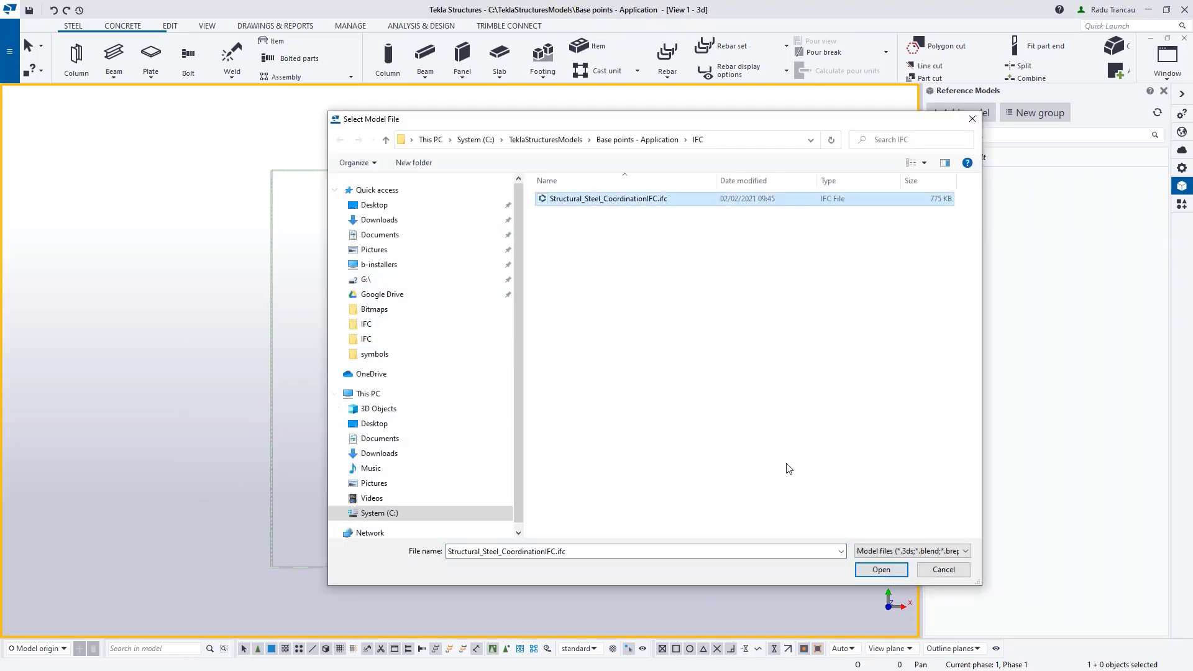
{"action": "left_click", "coordinate": [880, 570]}
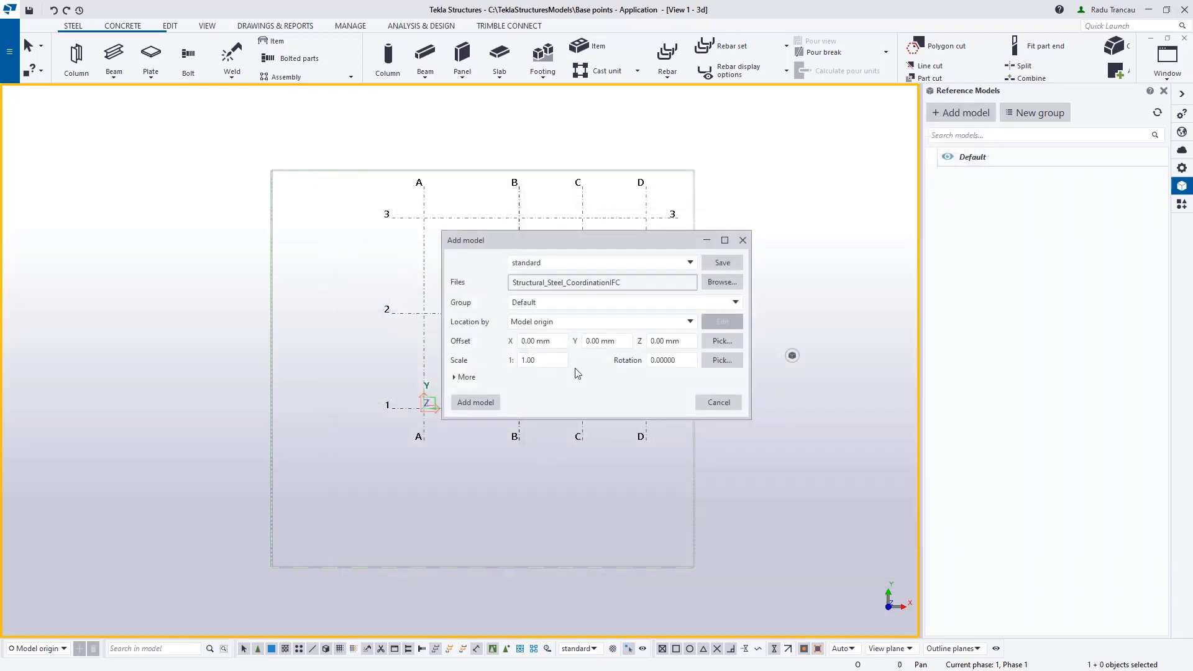
{"action": "left_click", "coordinate": [470, 405]}
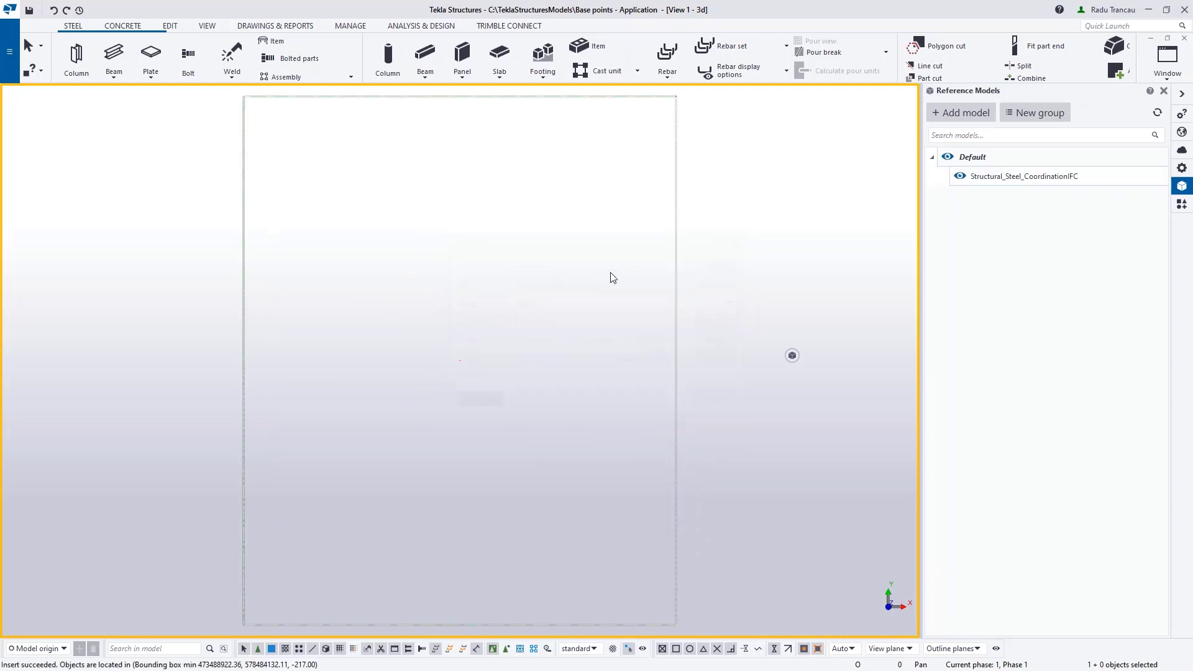
Step: Locate the newly added steel frame at the far corner of the work area and examine its layout up close
{"action": "scroll", "coordinate": [596, 341], "scroll_direction": "up", "scroll_amount": 3}
{"action": "scroll", "coordinate": [567, 253], "scroll_direction": "up", "scroll_amount": 4}
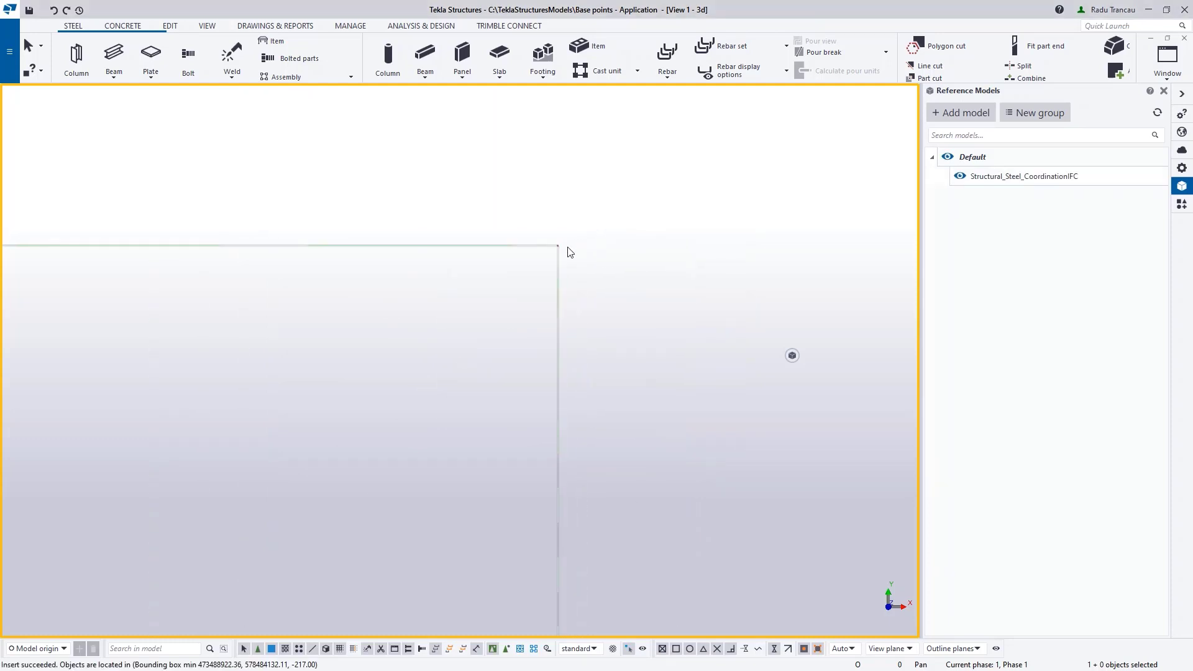
{"action": "scroll", "coordinate": [535, 256], "scroll_direction": "down", "scroll_amount": 5}
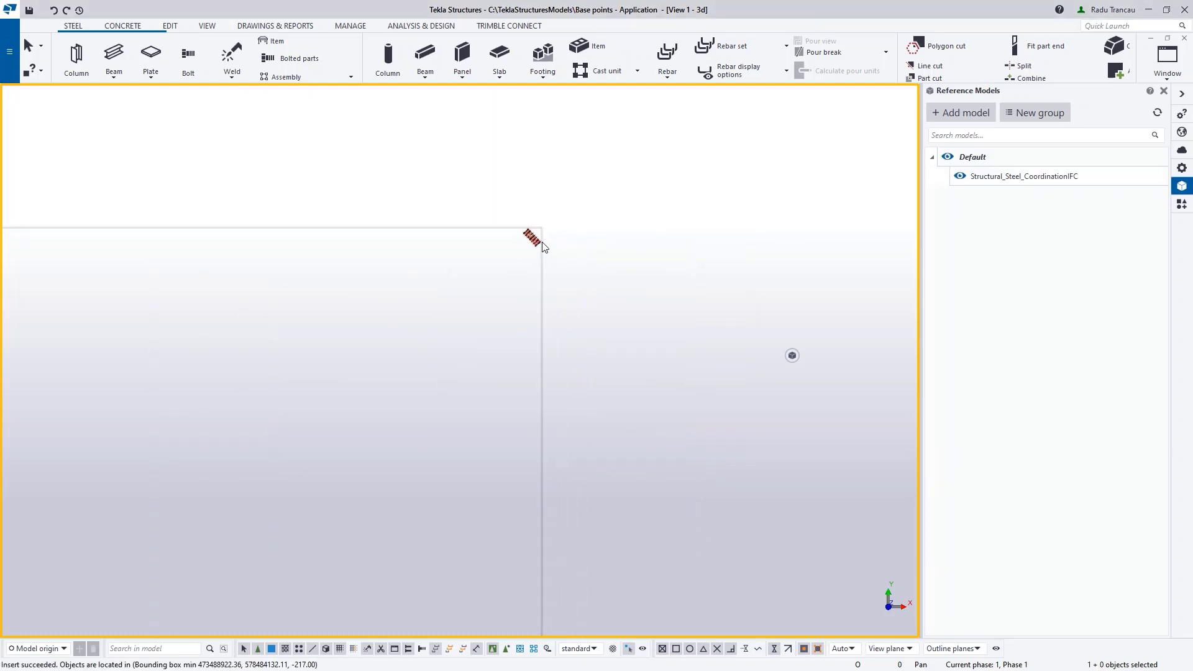
{"action": "scroll", "coordinate": [454, 311], "scroll_direction": "up", "scroll_amount": 6}
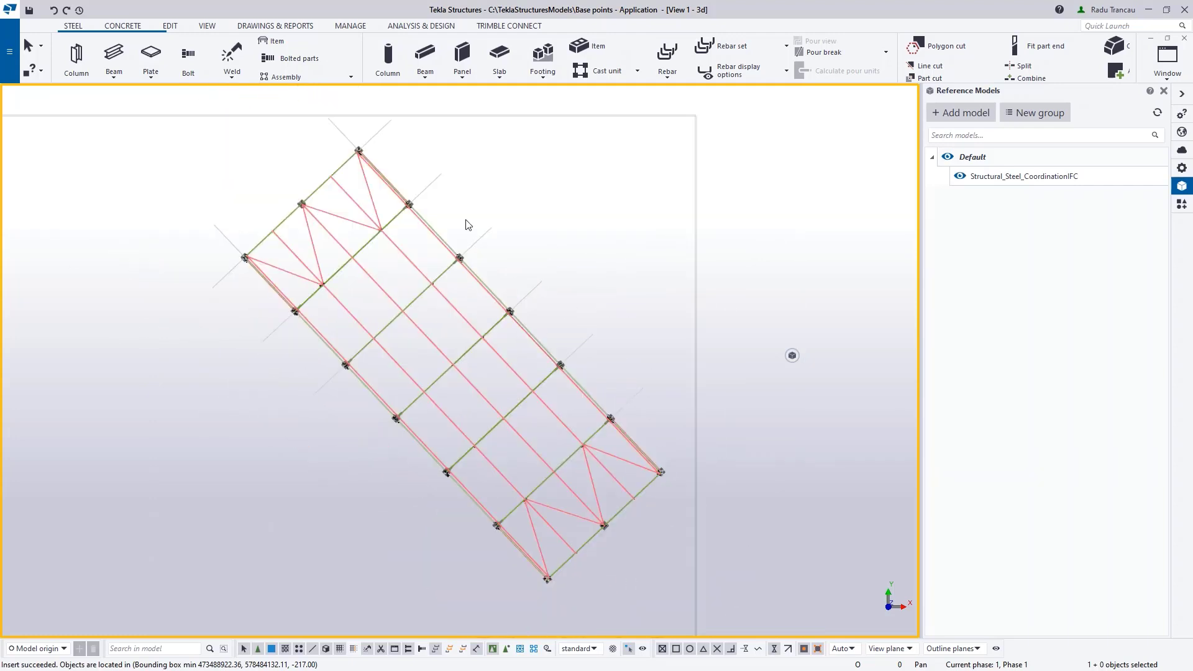
{"action": "scroll", "coordinate": [429, 298], "scroll_direction": "up", "scroll_amount": 3}
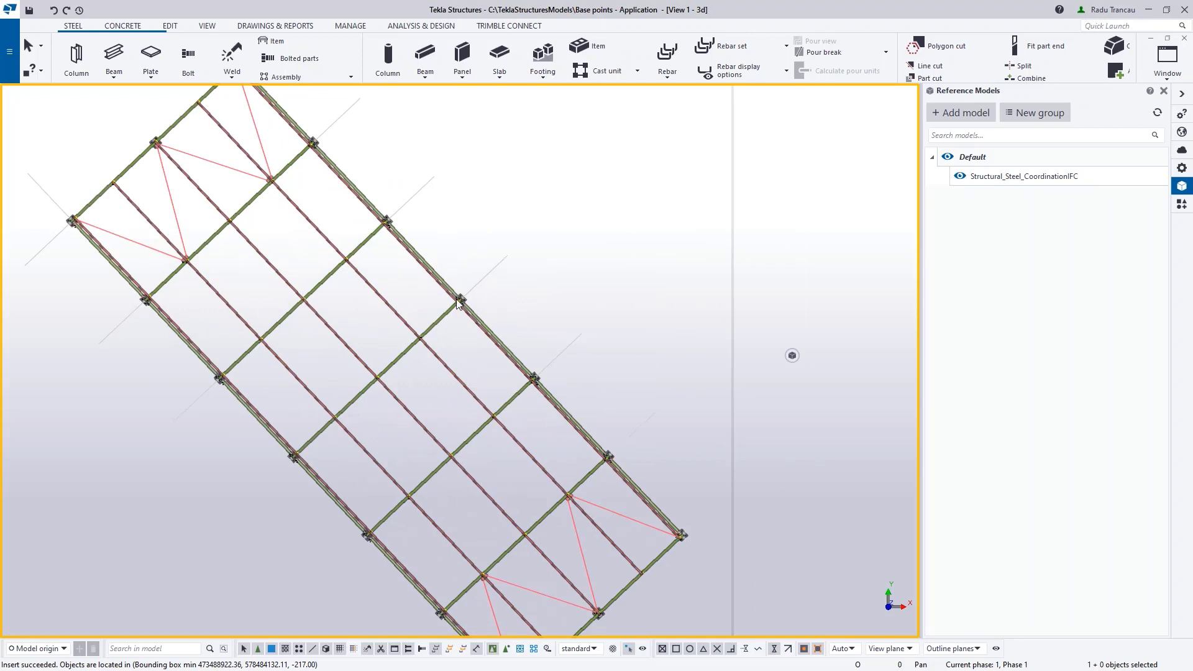
{"action": "scroll", "coordinate": [458, 303], "scroll_direction": "down", "scroll_amount": 4}
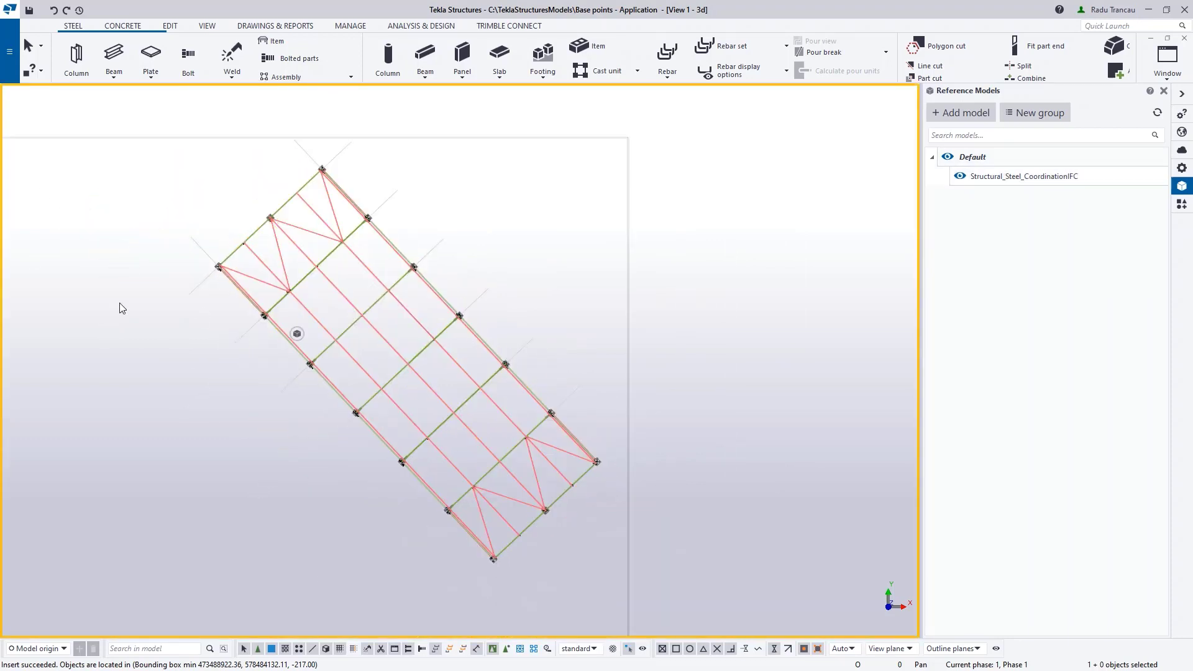
Step: Open the IFC subfolder of the model folder in File Explorer and select Structural_Steel_CoordinationIFC.ifc
{"action": "left_click", "coordinate": [13, 67]}
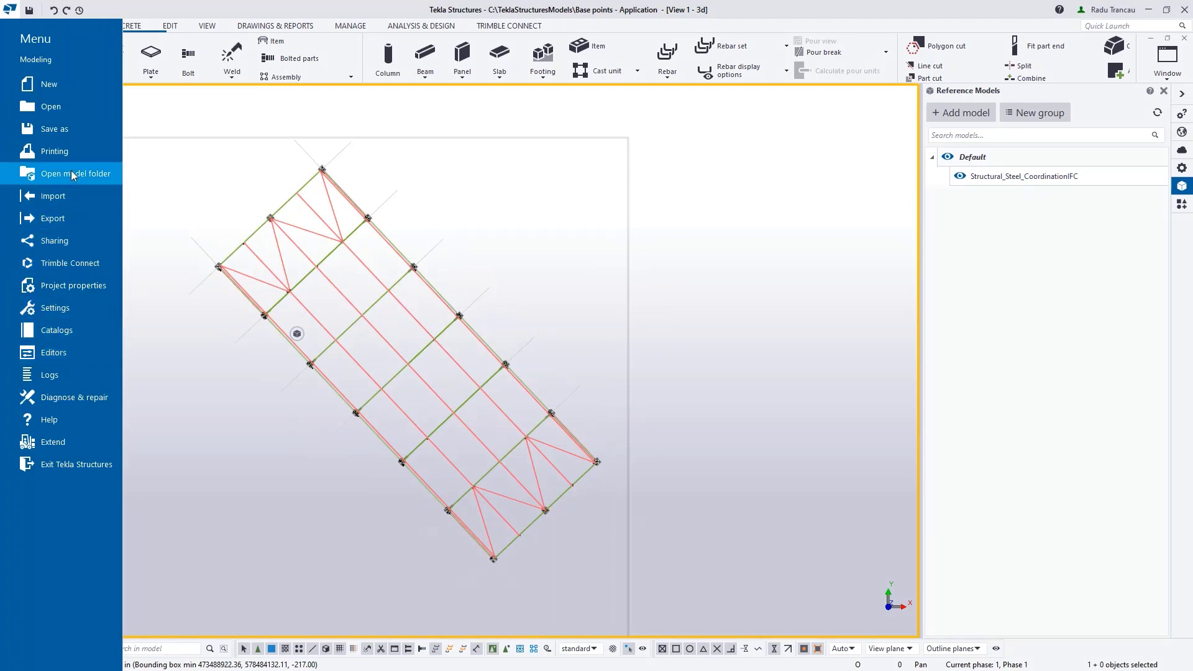
{"action": "left_click", "coordinate": [96, 176]}
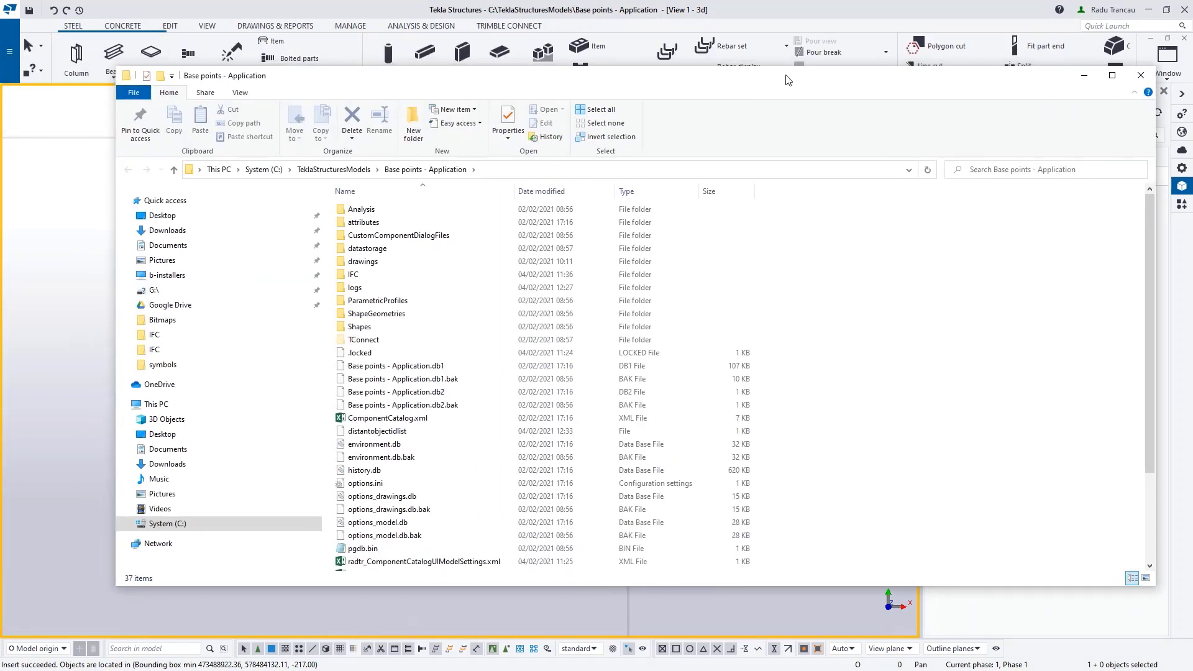
{"action": "double_click", "coordinate": [356, 277]}
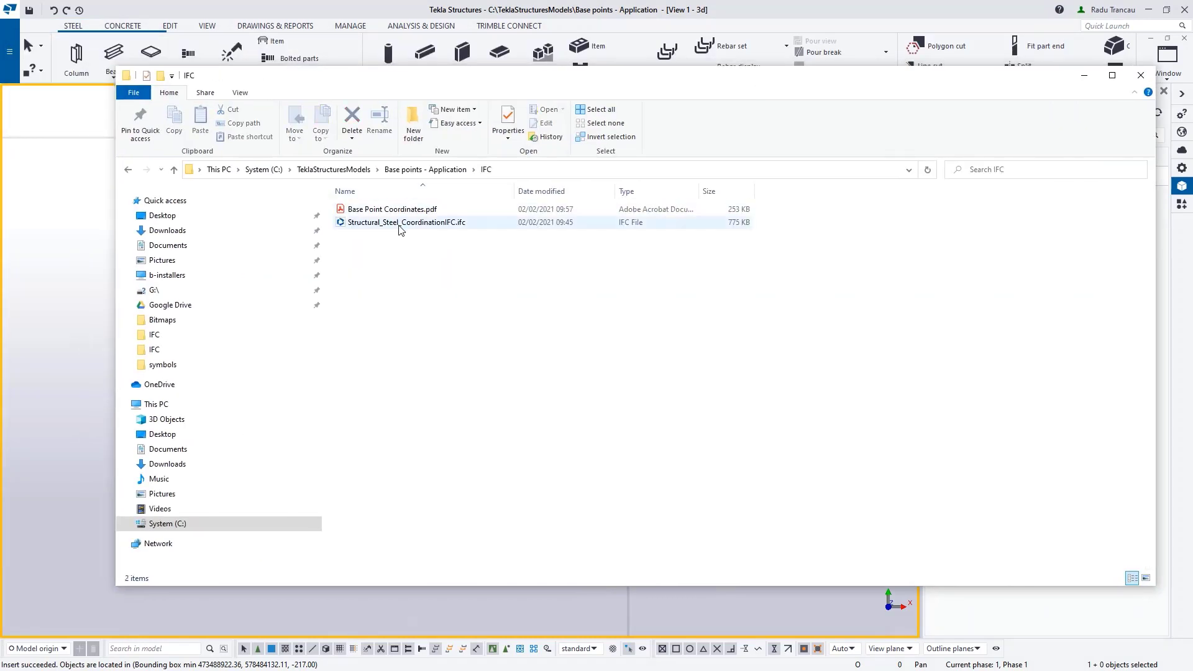
{"action": "left_click", "coordinate": [407, 222]}
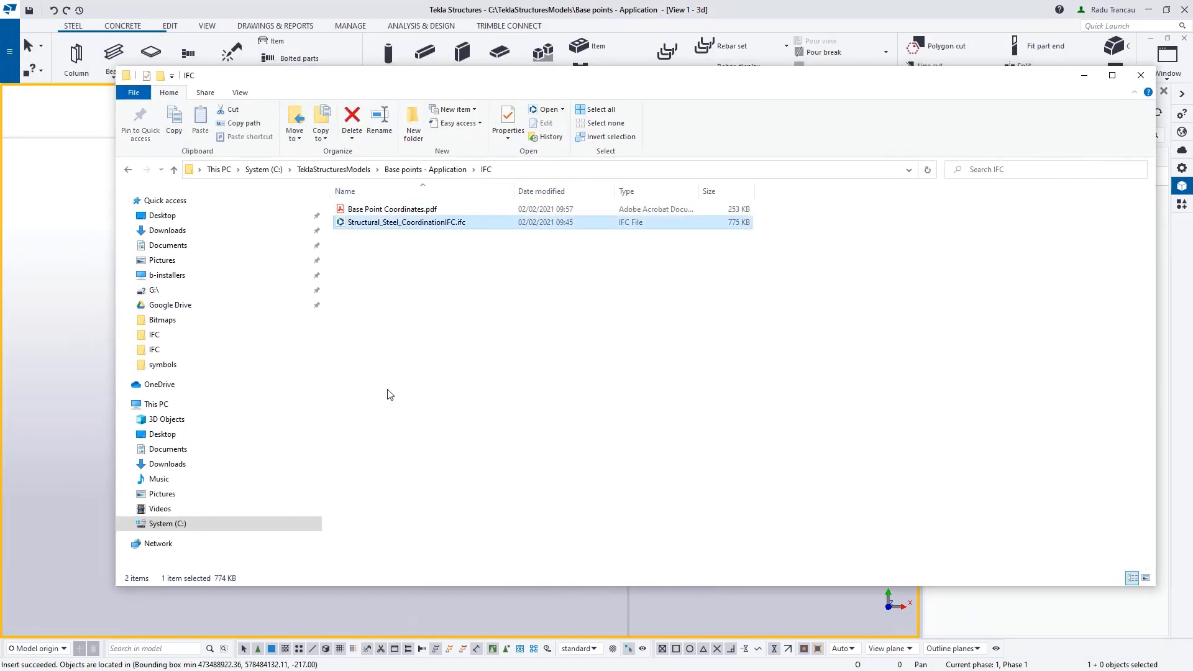
Step: Open Structural_Steel_CoordinationIFC.ifc in Notepad++ and examine the header and first data lines for its coordinate entries
{"action": "right_click", "coordinate": [380, 225]}
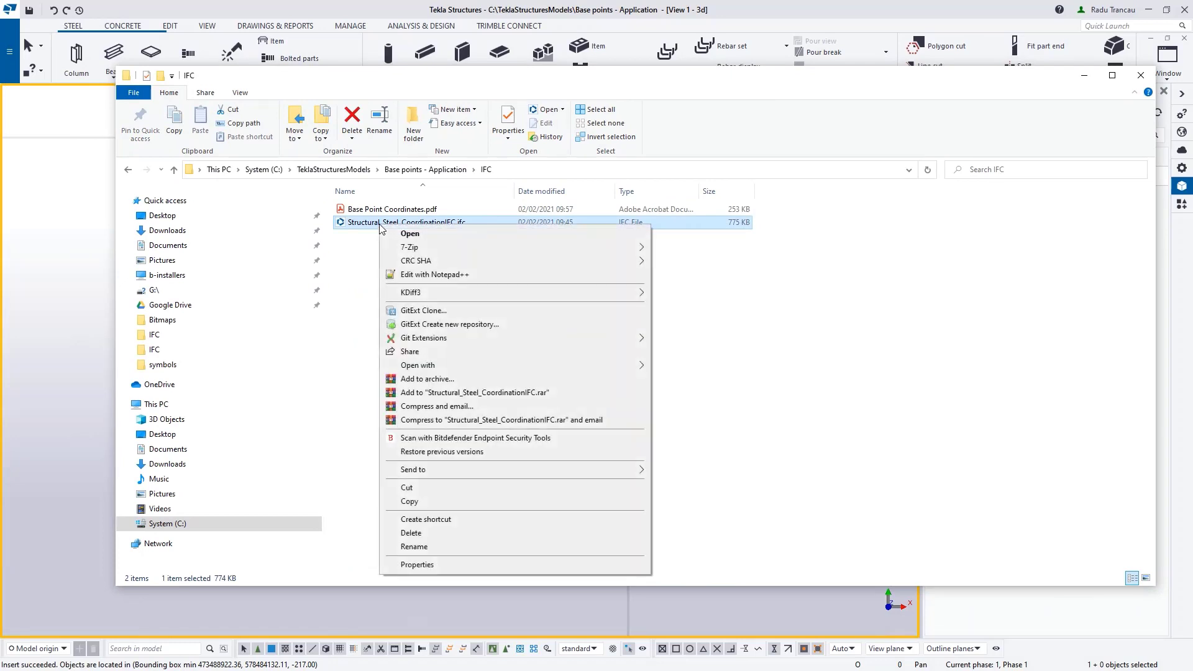
{"action": "left_click", "coordinate": [466, 278]}
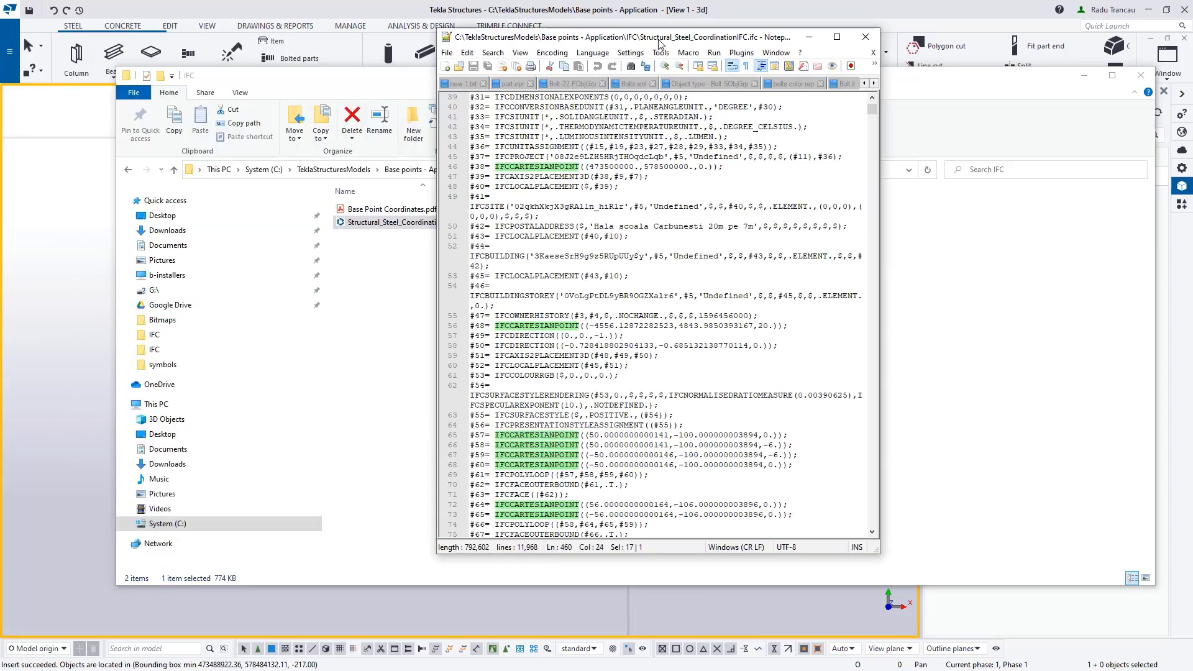
{"action": "scroll", "coordinate": [636, 181], "scroll_direction": "up", "scroll_amount": 1}
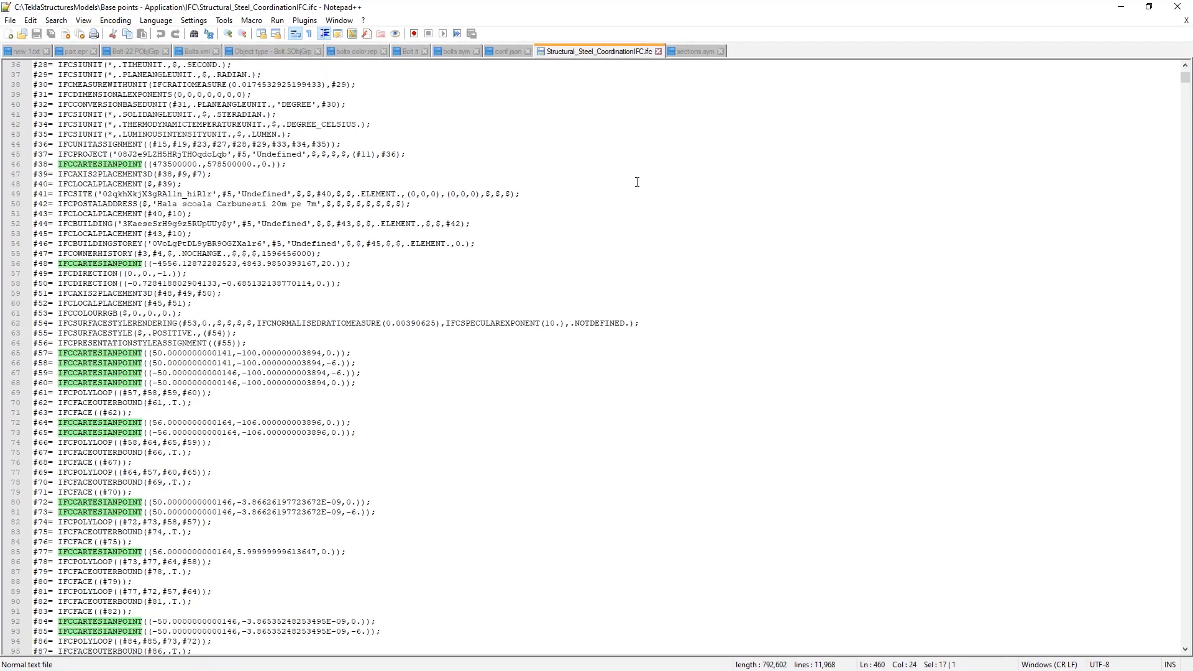
{"action": "scroll", "coordinate": [433, 205], "scroll_direction": "up", "scroll_amount": 12}
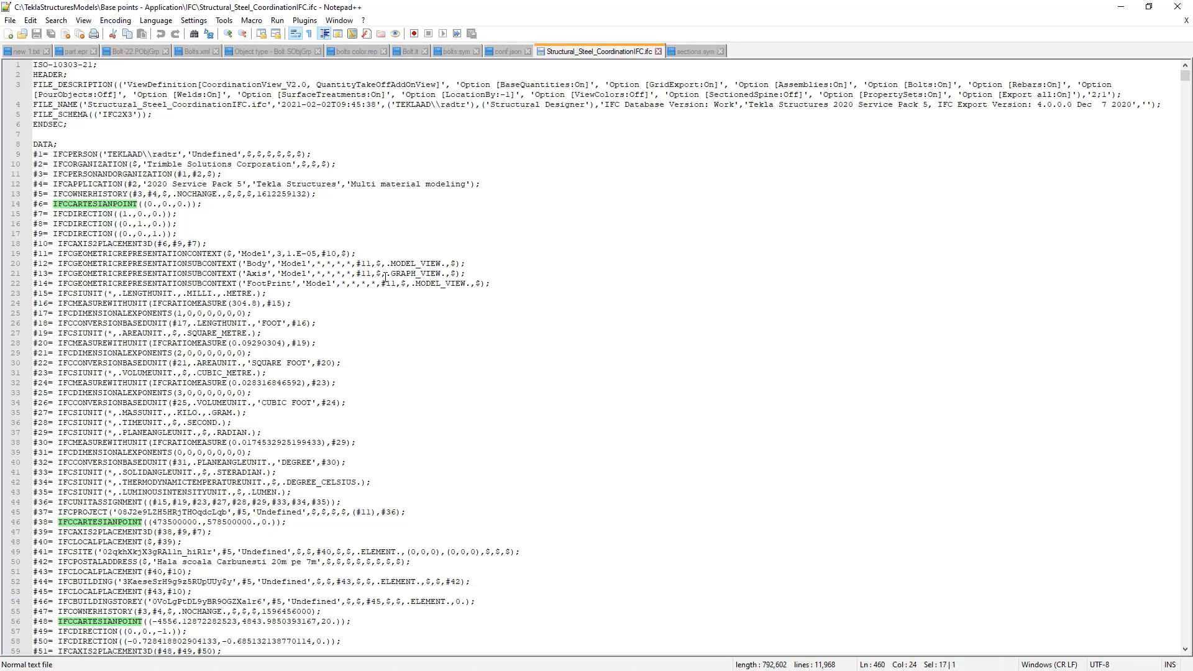
{"action": "scroll", "coordinate": [410, 311], "scroll_direction": "down", "scroll_amount": 1}
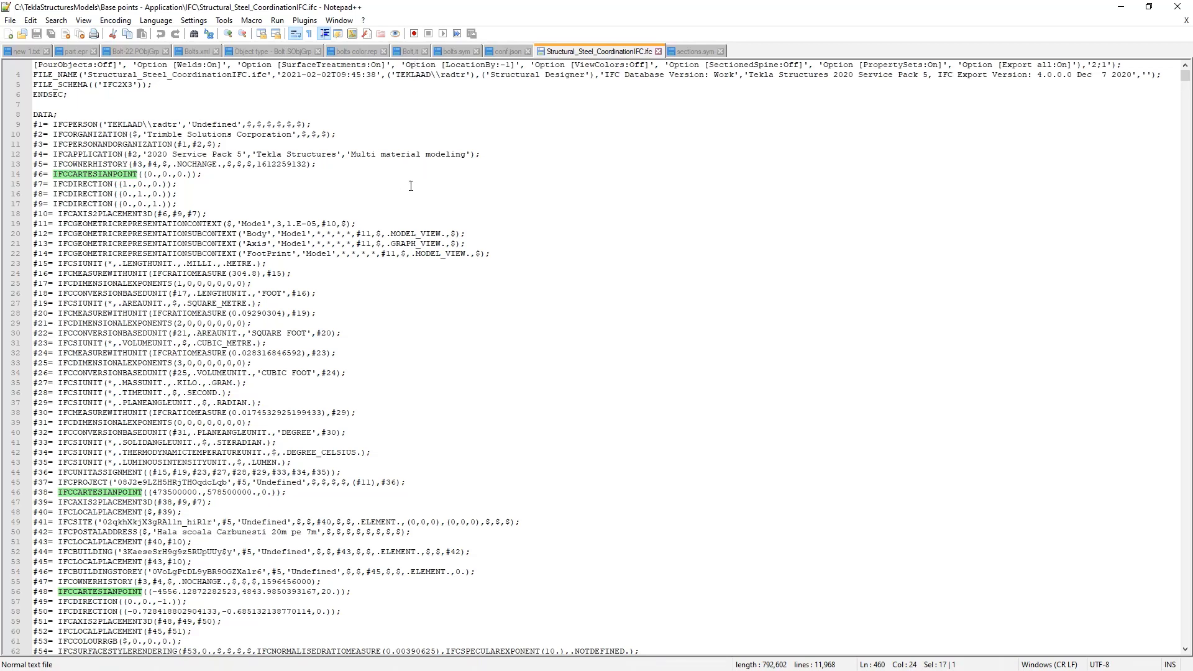
{"action": "scroll", "coordinate": [307, 278], "scroll_direction": "down", "scroll_amount": 1}
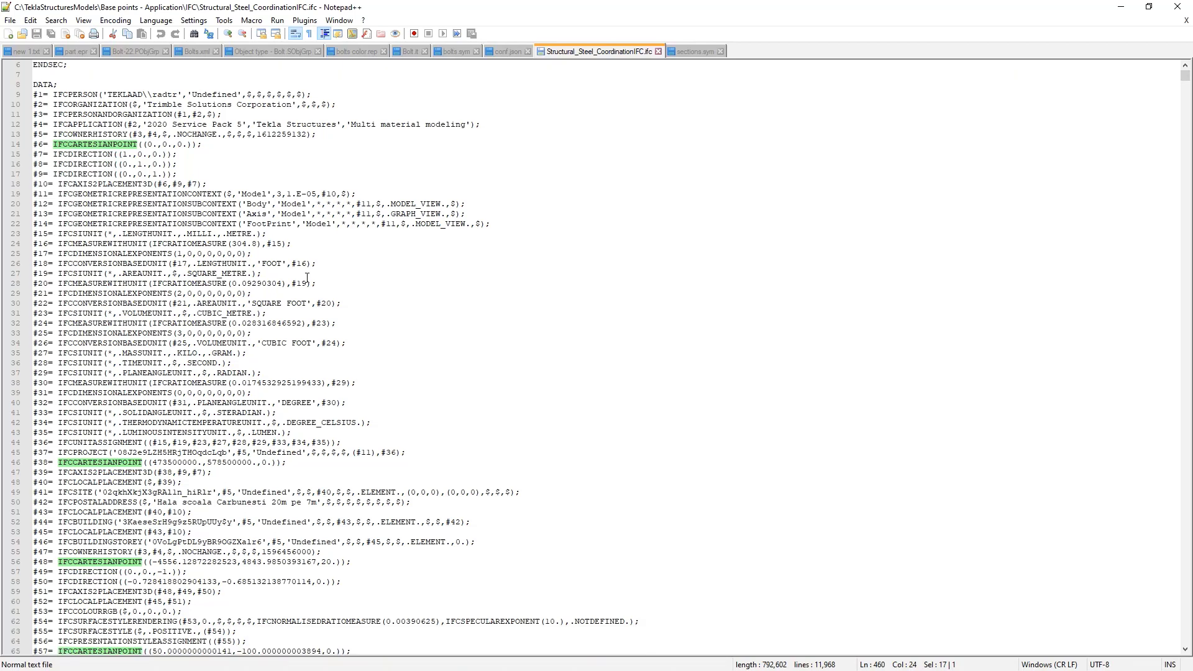
{"action": "scroll", "coordinate": [307, 286], "scroll_direction": "up", "scroll_amount": 2}
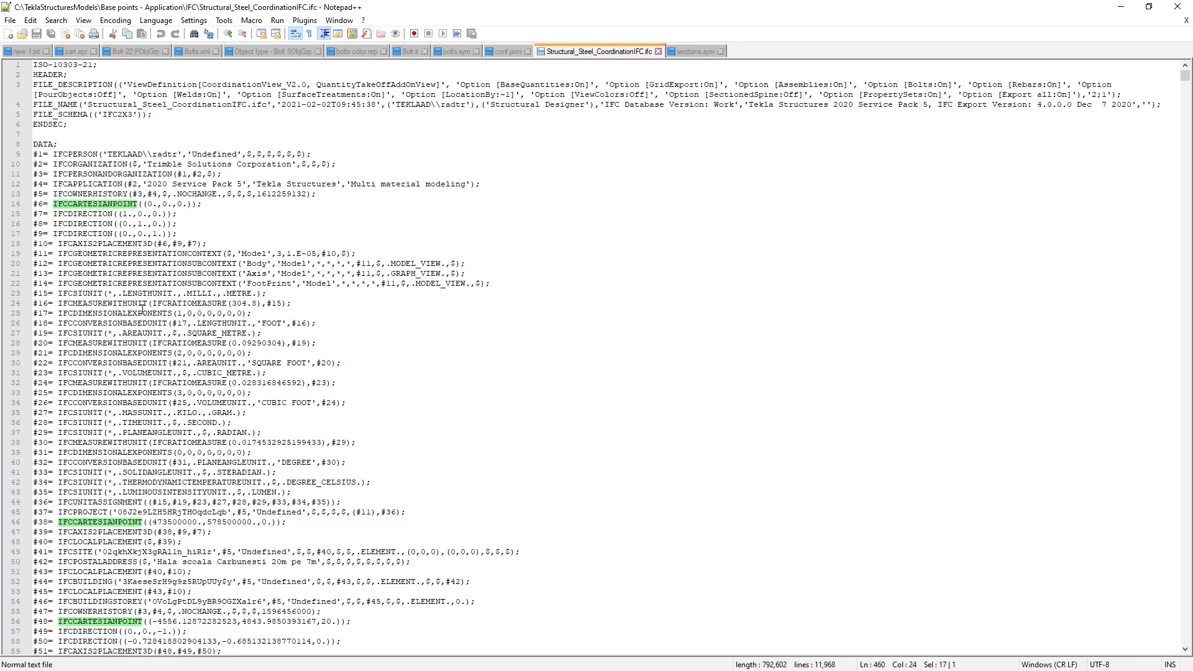
{"action": "scroll", "coordinate": [146, 247], "scroll_direction": "down", "scroll_amount": 1}
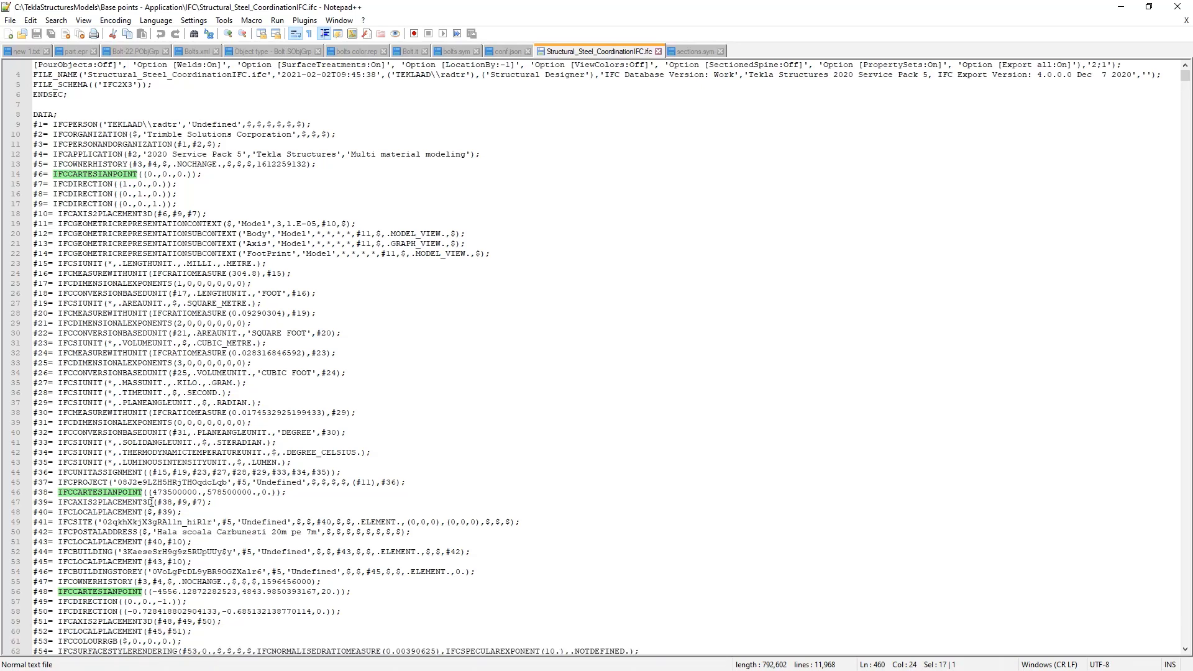
Step: Highlight the coordinates of the #38 IFCCARTESIANPOINT entry, close Notepad++ and return to the Tekla Structures model
{"action": "left_click_drag", "start_coordinate": [147, 491], "coordinate": [283, 492]}
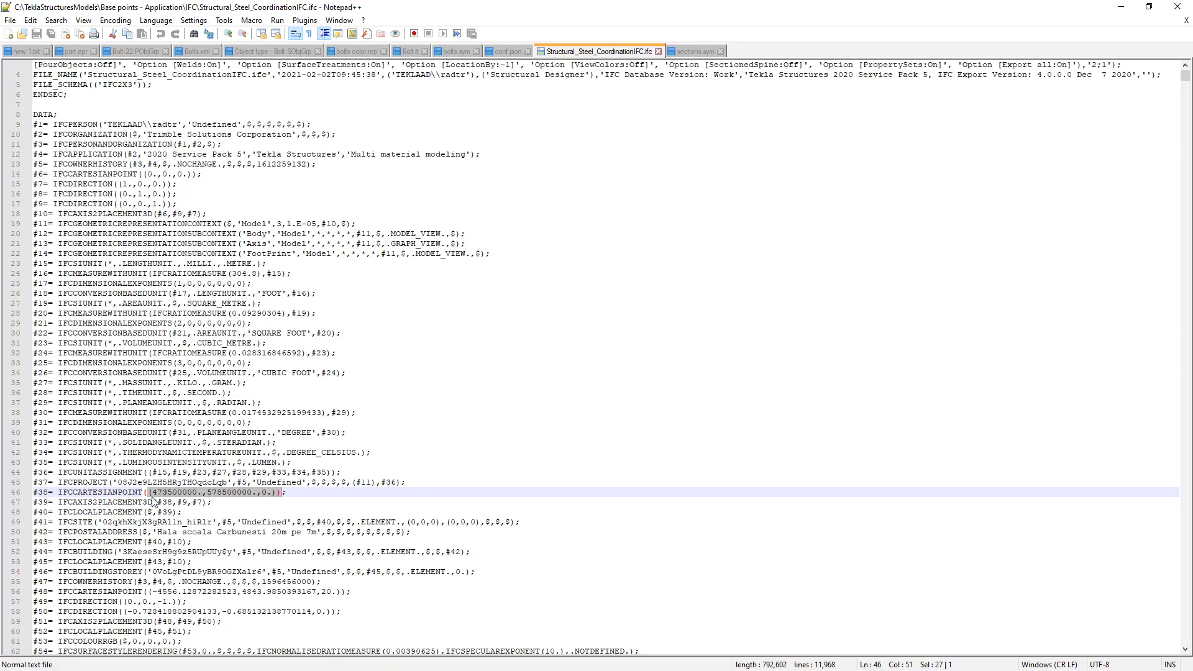
{"action": "left_click_drag", "start_coordinate": [286, 494], "coordinate": [148, 495]}
{"action": "left_click", "coordinate": [1177, 6]}
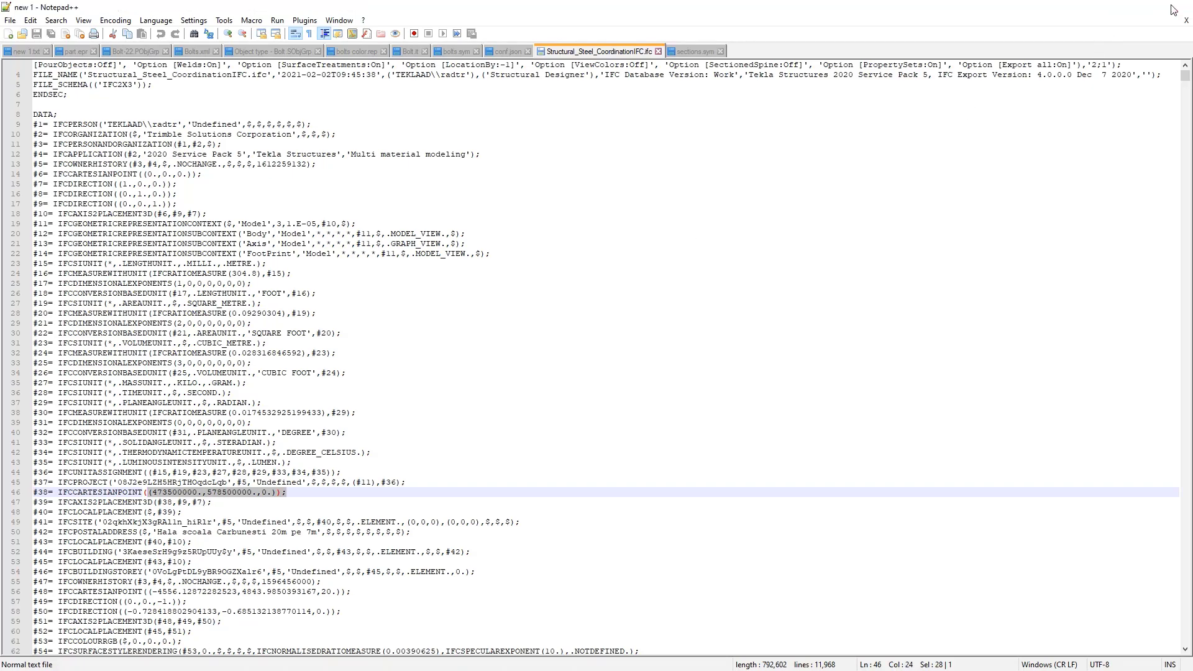
{"action": "left_click", "coordinate": [1084, 76]}
Step: Examine the inserted steel reference model in plan, including the column and beam connections along its long edges
{"action": "scroll", "coordinate": [663, 248], "scroll_direction": "up", "scroll_amount": 2}
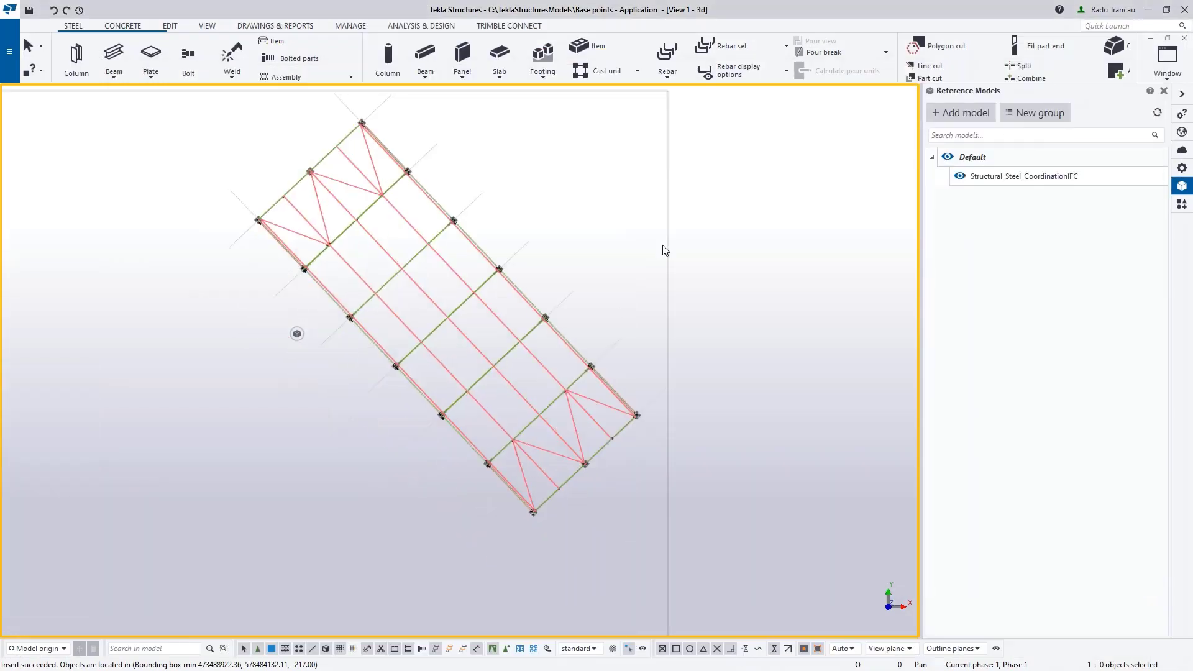
{"action": "scroll", "coordinate": [519, 495], "scroll_direction": "up", "scroll_amount": 5}
{"action": "scroll", "coordinate": [472, 435], "scroll_direction": "up", "scroll_amount": 5}
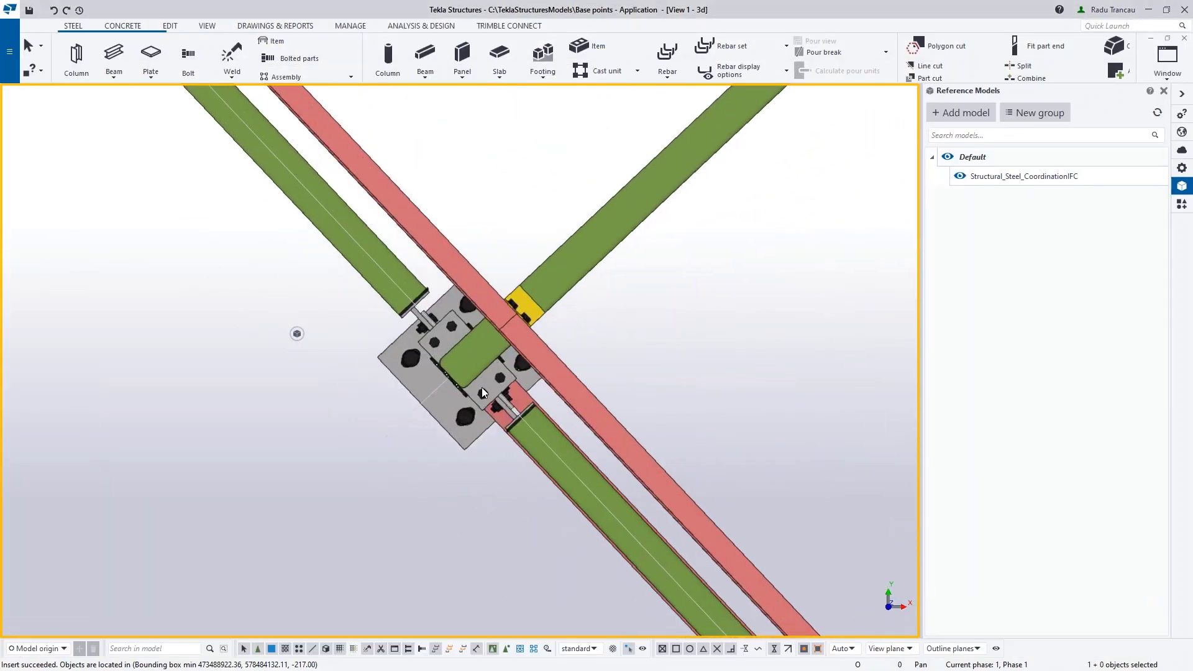
{"action": "scroll", "coordinate": [487, 386], "scroll_direction": "down", "scroll_amount": 8}
{"action": "middle_click_drag", "start_coordinate": [500, 278], "coordinate": [547, 422]}
{"action": "scroll", "coordinate": [547, 292], "scroll_direction": "up", "scroll_amount": 1}
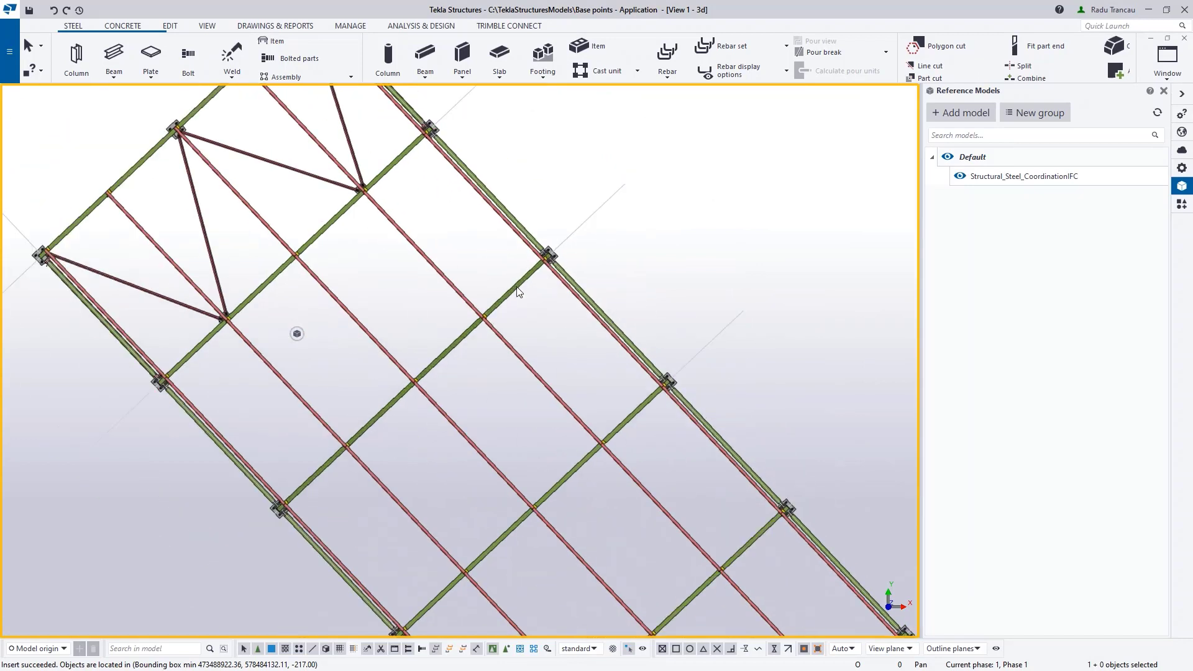
{"action": "middle_click_drag", "start_coordinate": [348, 349], "coordinate": [348, 366]}
{"action": "middle_click_drag", "start_coordinate": [560, 285], "coordinate": [547, 359]}
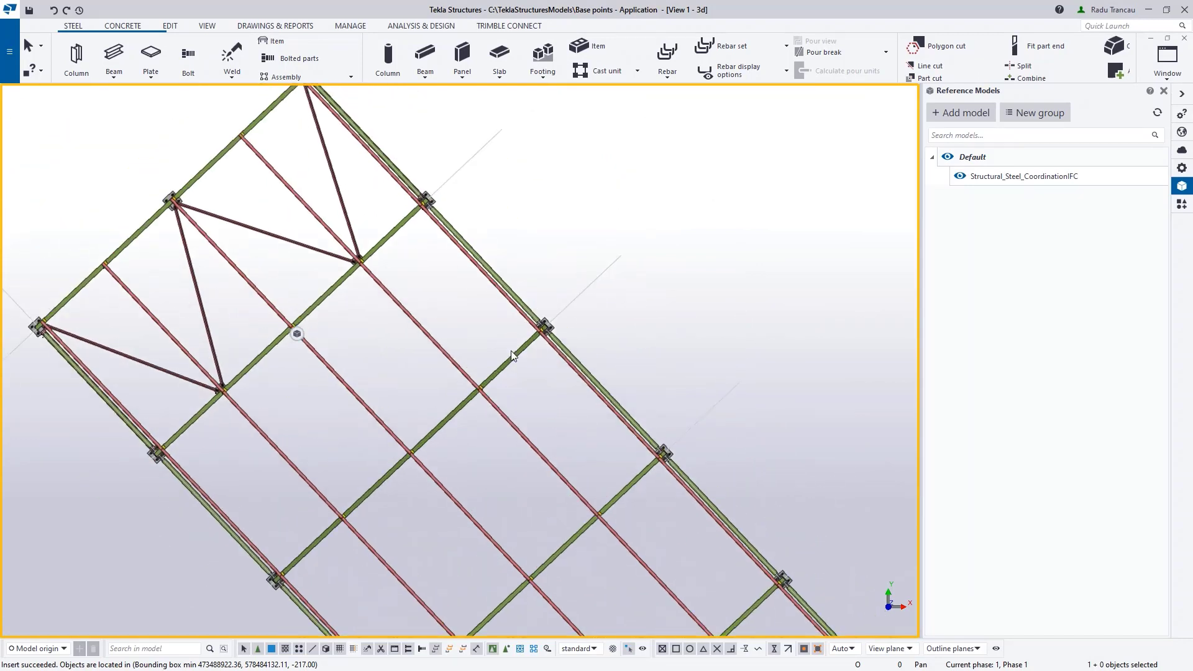
{"action": "scroll", "coordinate": [540, 342], "scroll_direction": "up", "scroll_amount": 8}
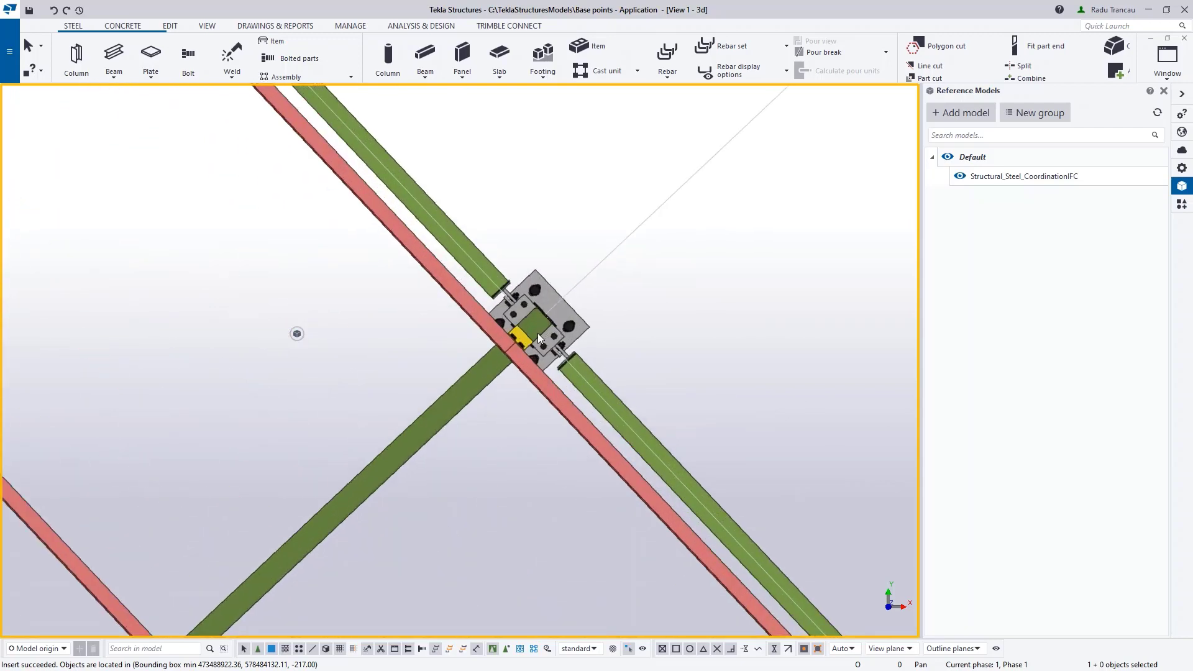
{"action": "scroll", "coordinate": [538, 333], "scroll_direction": "up", "scroll_amount": 6}
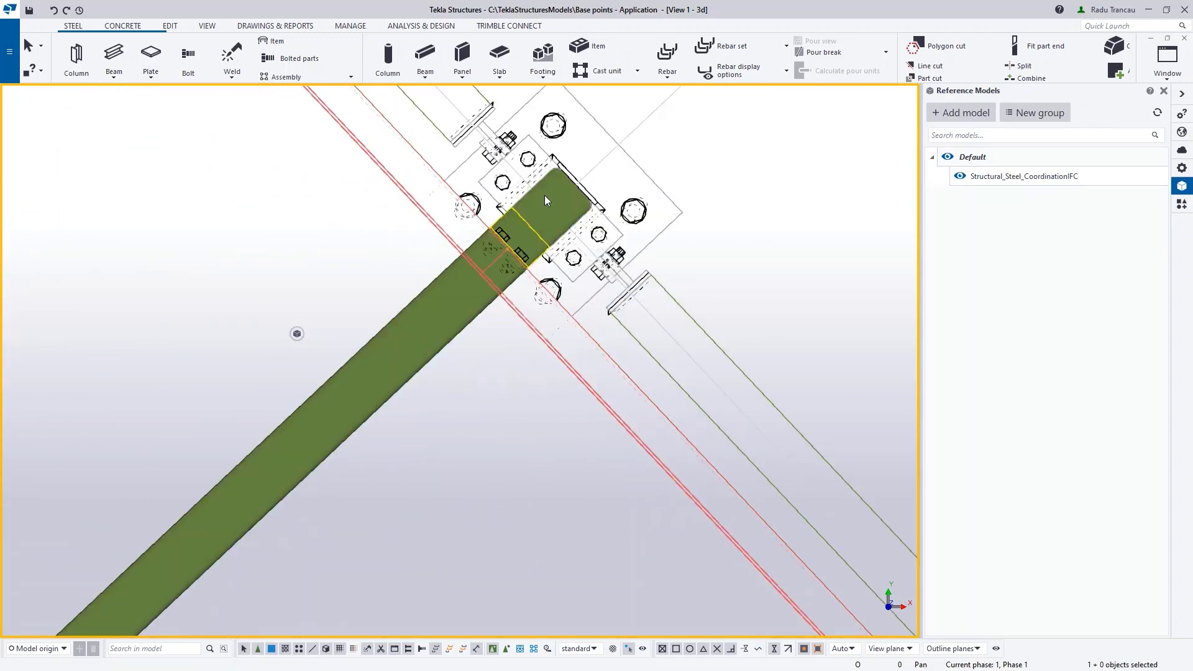
{"action": "scroll", "coordinate": [559, 289], "scroll_direction": "down", "scroll_amount": 10}
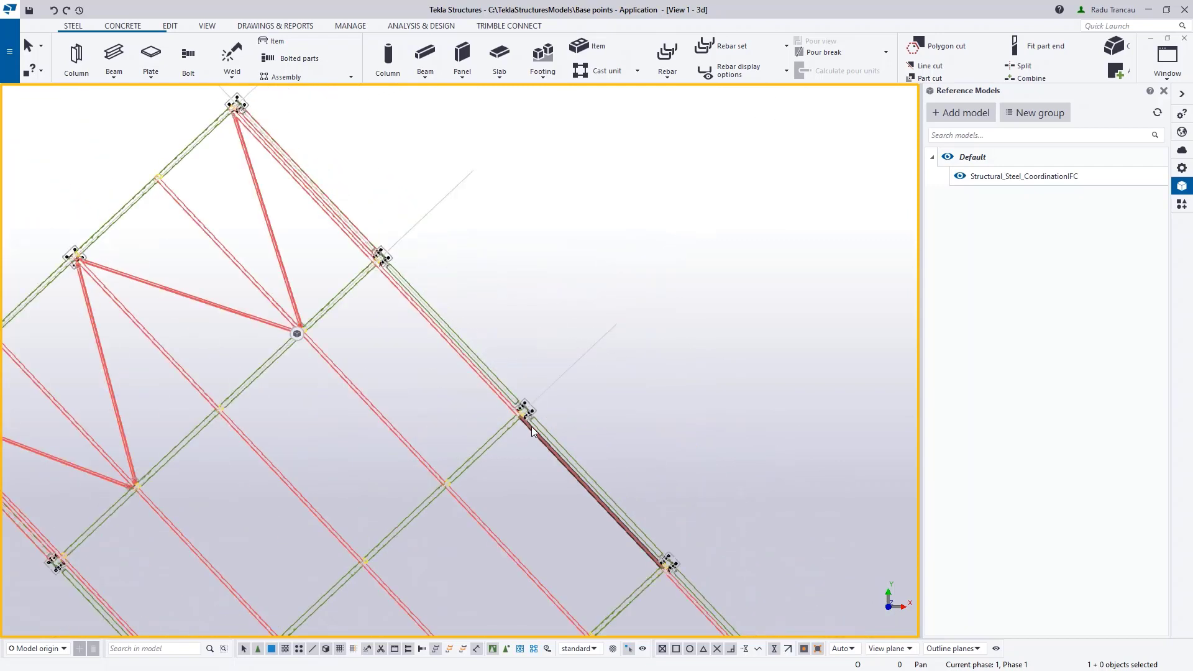
{"action": "scroll", "coordinate": [608, 469], "scroll_direction": "down", "scroll_amount": 1}
{"action": "middle_click_drag", "start_coordinate": [511, 485], "coordinate": [787, 433]}
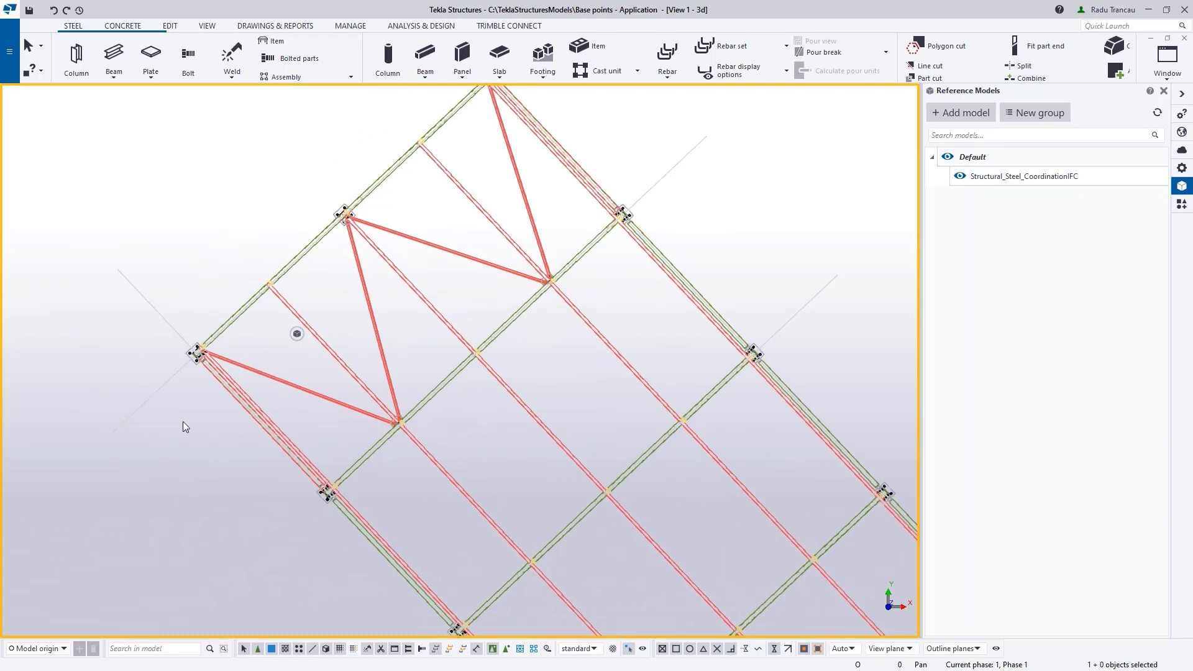
Step: Examine the column base at the structure's western corner in plan and in 3D, including its base plate and grid line crossing
{"action": "scroll", "coordinate": [198, 361], "scroll_direction": "up", "scroll_amount": 8}
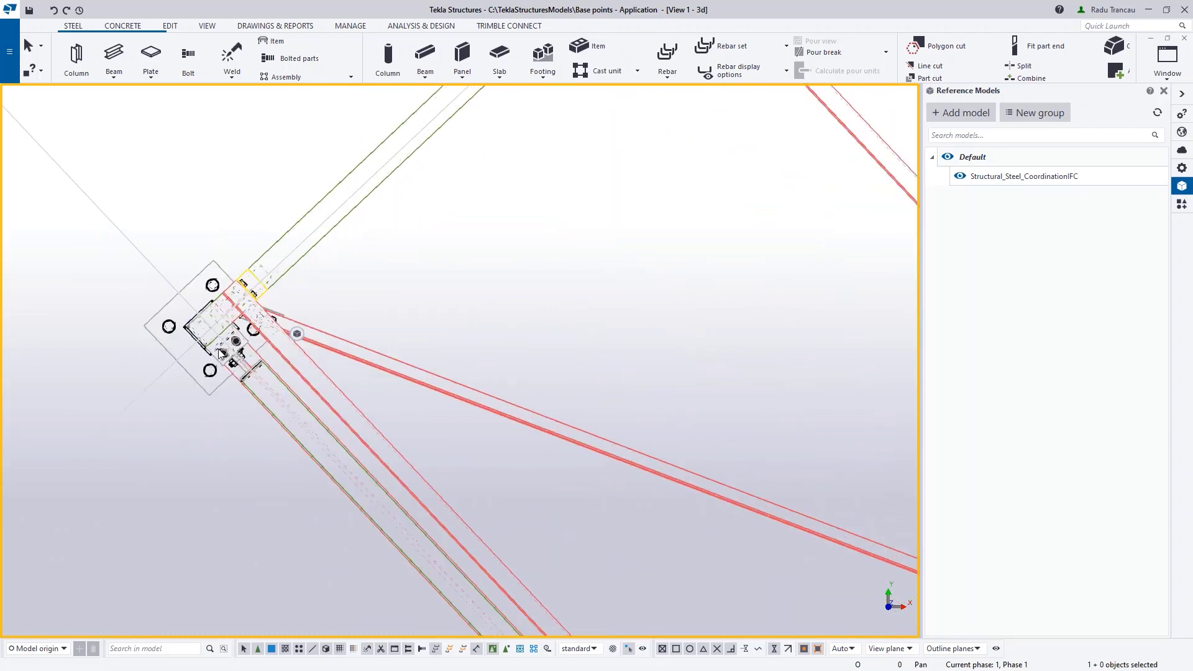
{"action": "scroll", "coordinate": [205, 326], "scroll_direction": "up", "scroll_amount": 3}
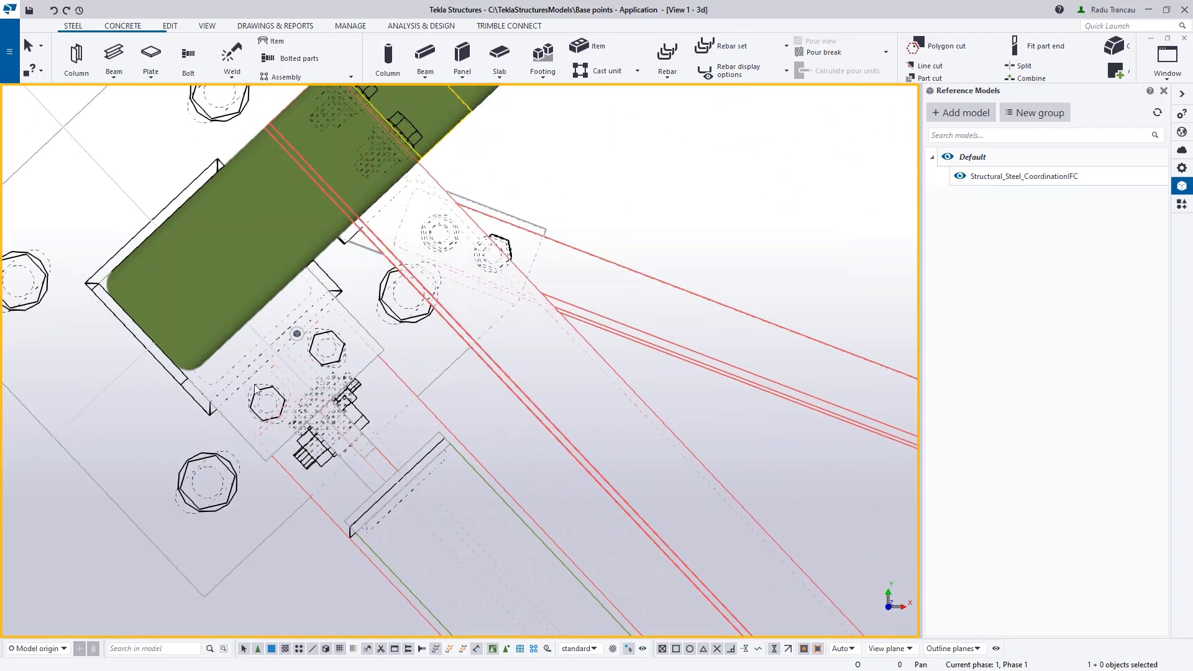
{"action": "middle_click_drag", "start_coordinate": [274, 580], "coordinate": [330, 571]}
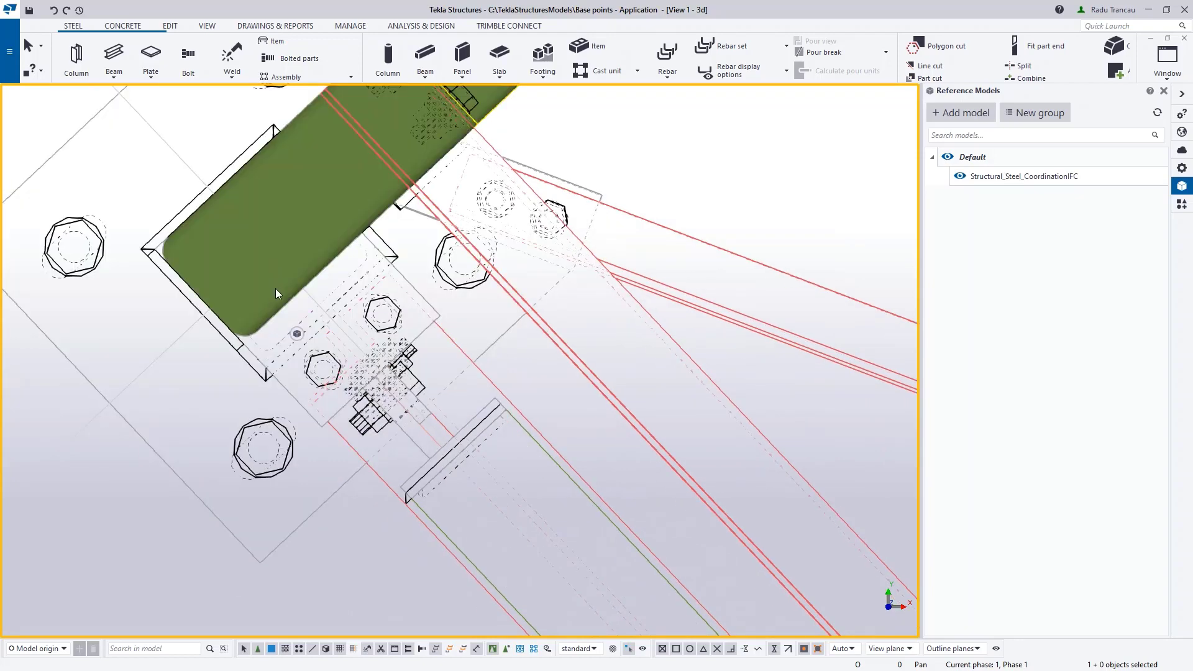
{"action": "scroll", "coordinate": [266, 392], "scroll_direction": "down", "scroll_amount": 1}
{"action": "middle_click_drag", "start_coordinate": [259, 563], "coordinate": [291, 543]}
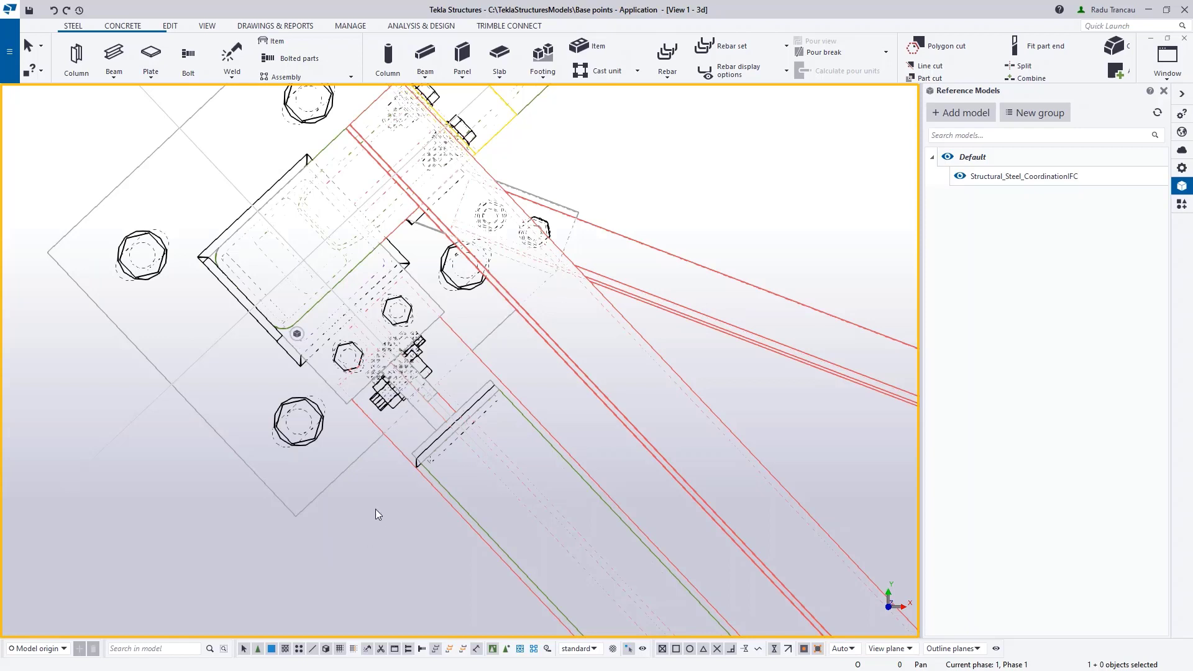
{"action": "middle_click_drag", "start_coordinate": [407, 549], "coordinate": [443, 564]}
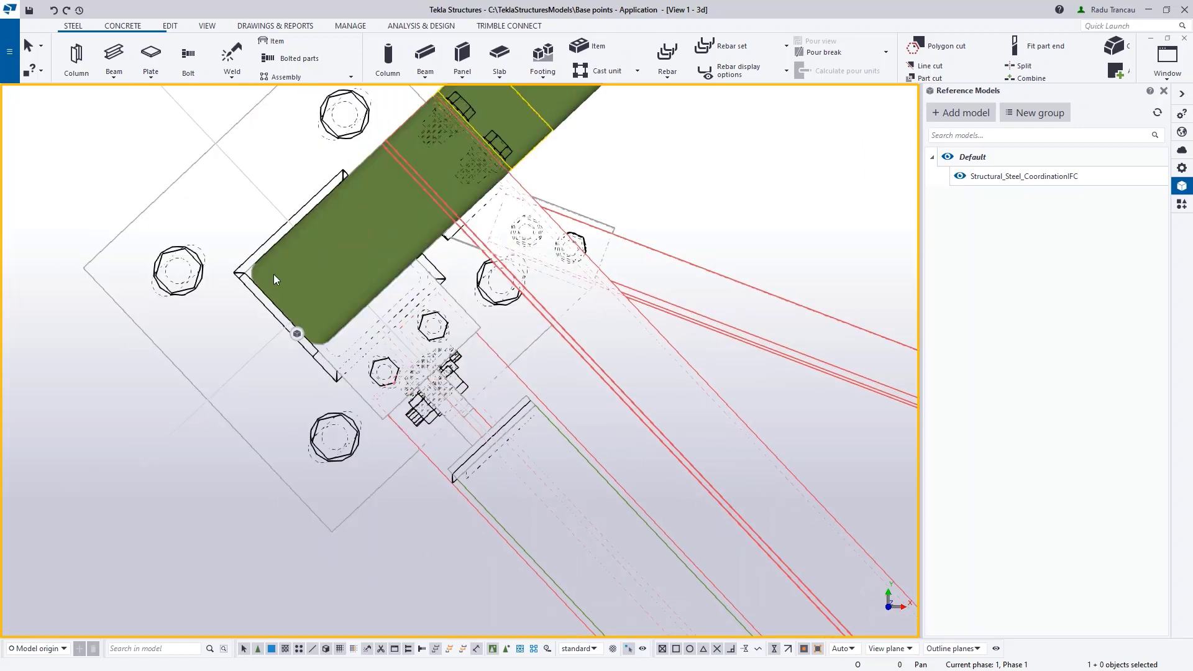
{"action": "scroll", "coordinate": [399, 429], "scroll_direction": "down", "scroll_amount": 3}
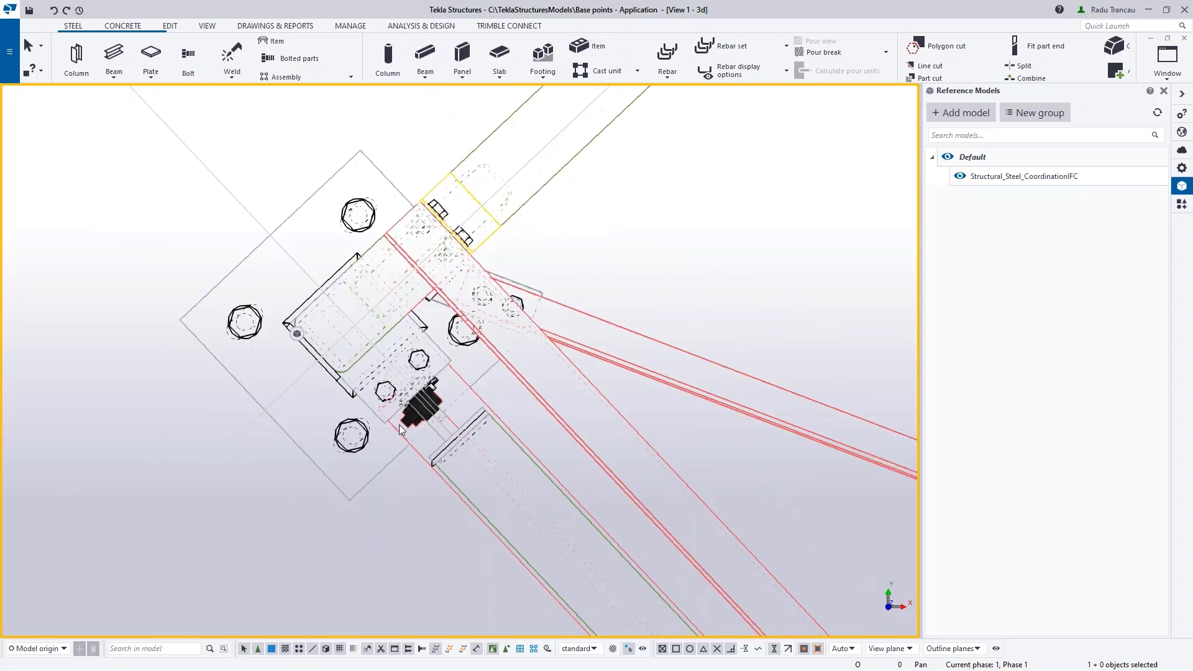
{"action": "mouse_move", "coordinate": [399, 428]}
{"action": "middle_mouse_down", "text": "ctrl"}
{"action": "mouse_move", "coordinate": [396, 392]}
{"action": "mouse_move", "coordinate": [395, 460]}
{"action": "mouse_move", "coordinate": [378, 382]}
{"action": "mouse_move", "coordinate": [396, 427]}
{"action": "mouse_move", "coordinate": [392, 466]}
{"action": "middle_mouse_up", "text": "ctrl"}
{"action": "scroll", "coordinate": [384, 484], "scroll_direction": "up", "scroll_amount": 4}
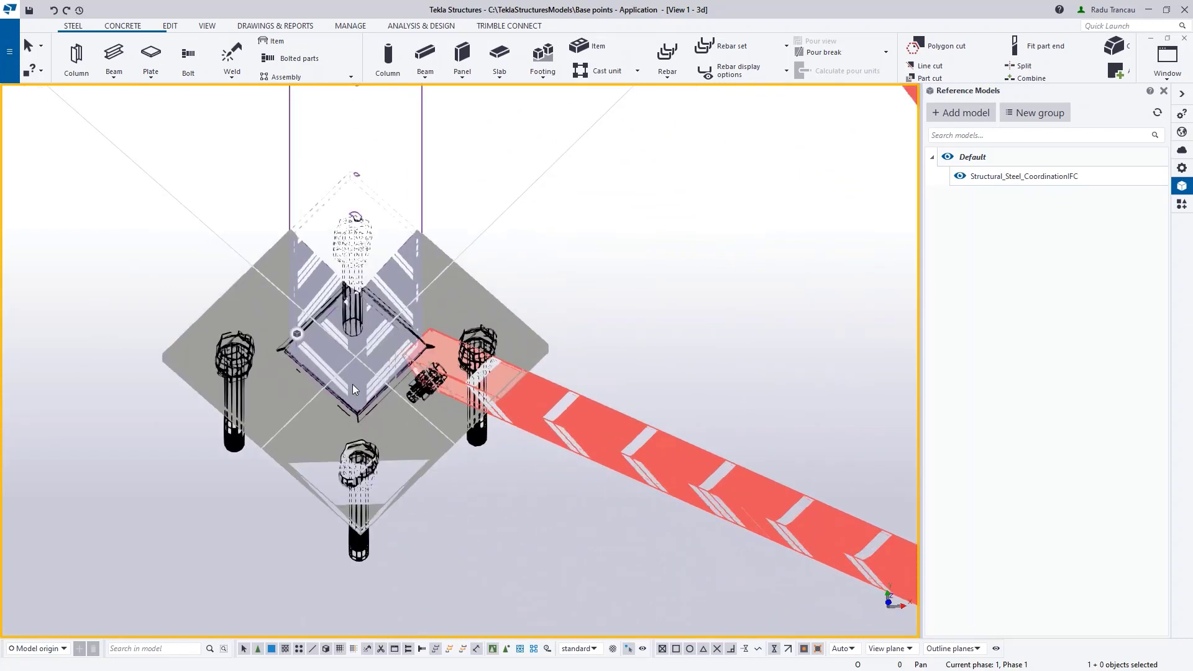
{"action": "scroll", "coordinate": [346, 523], "scroll_direction": "up", "scroll_amount": 2}
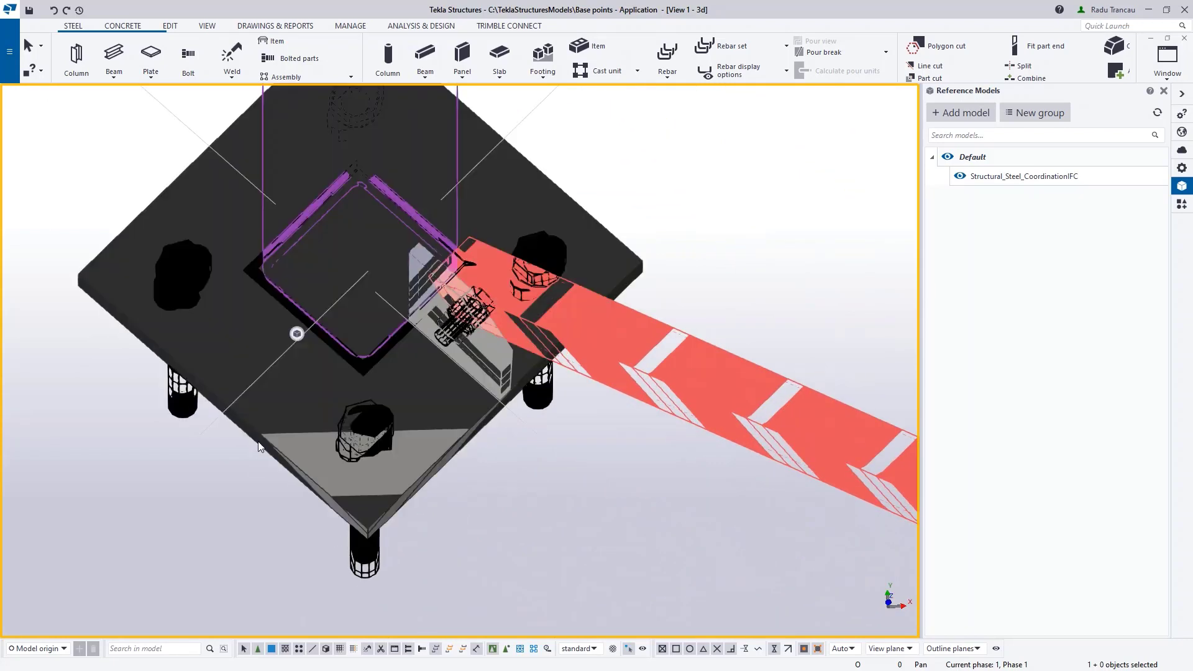
Step: Switch selection to individual objects inside the reference model and select the corner column's base plate
{"action": "left_click", "coordinate": [257, 444]}
{"action": "scroll", "coordinate": [277, 598], "scroll_direction": "down", "scroll_amount": 1}
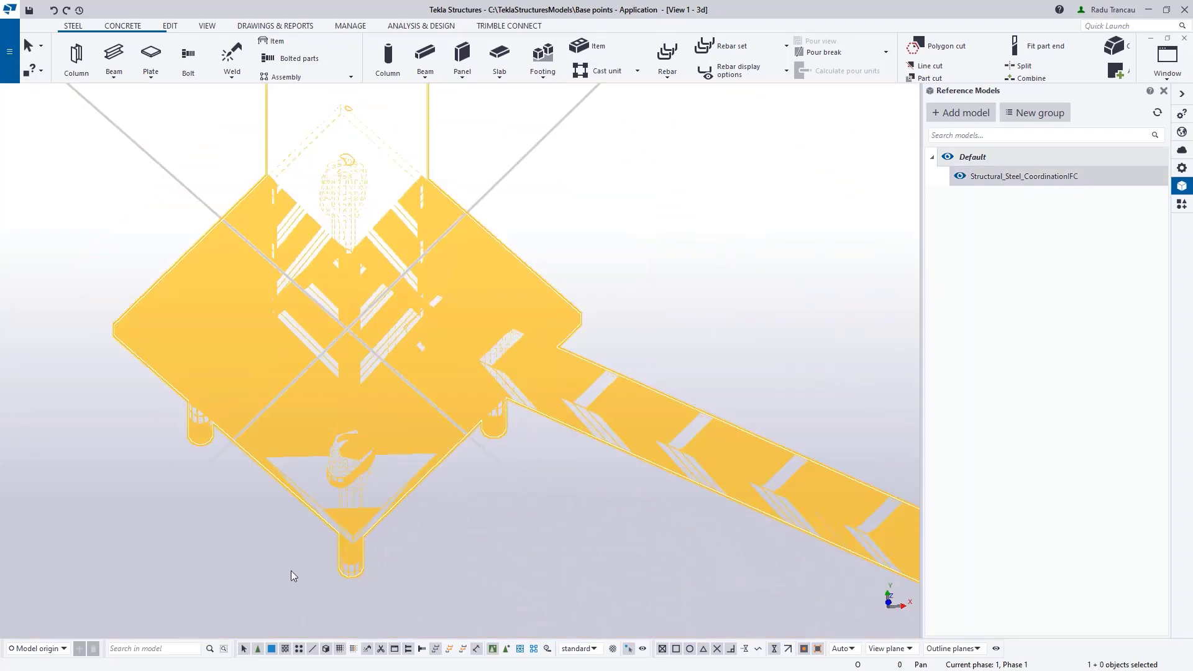
{"action": "left_click", "coordinate": [507, 650]}
{"action": "left_click", "coordinate": [405, 556]}
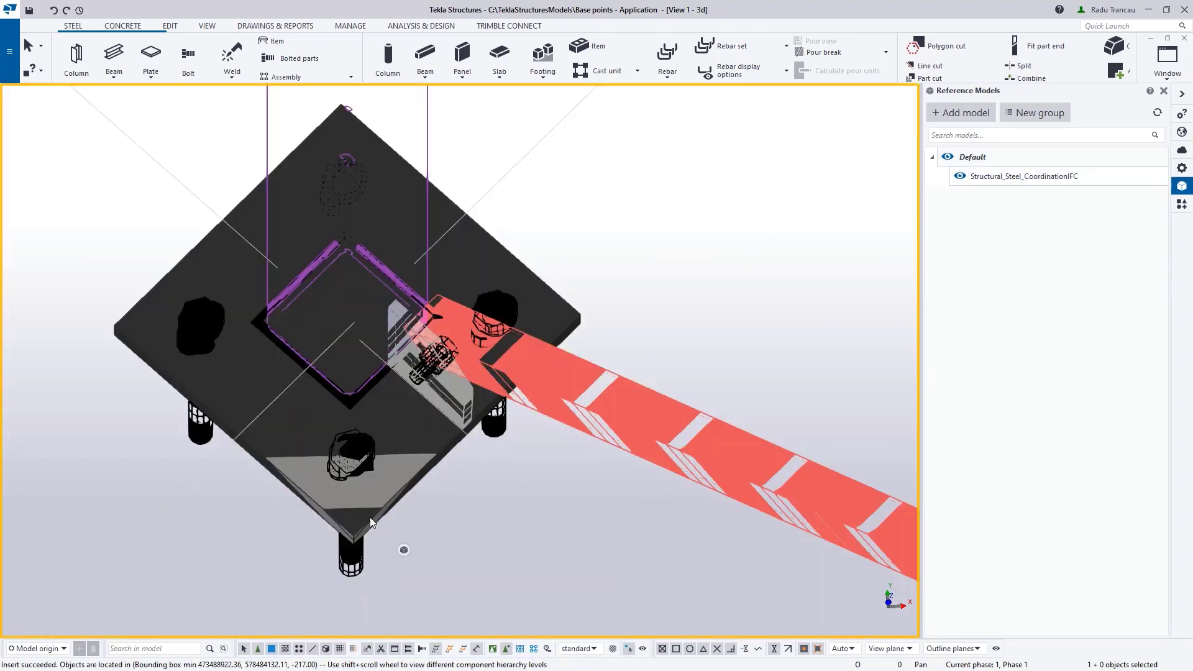
{"action": "left_click", "coordinate": [370, 517]}
{"action": "middle_click_drag", "start_coordinate": [442, 520], "coordinate": [450, 464]}
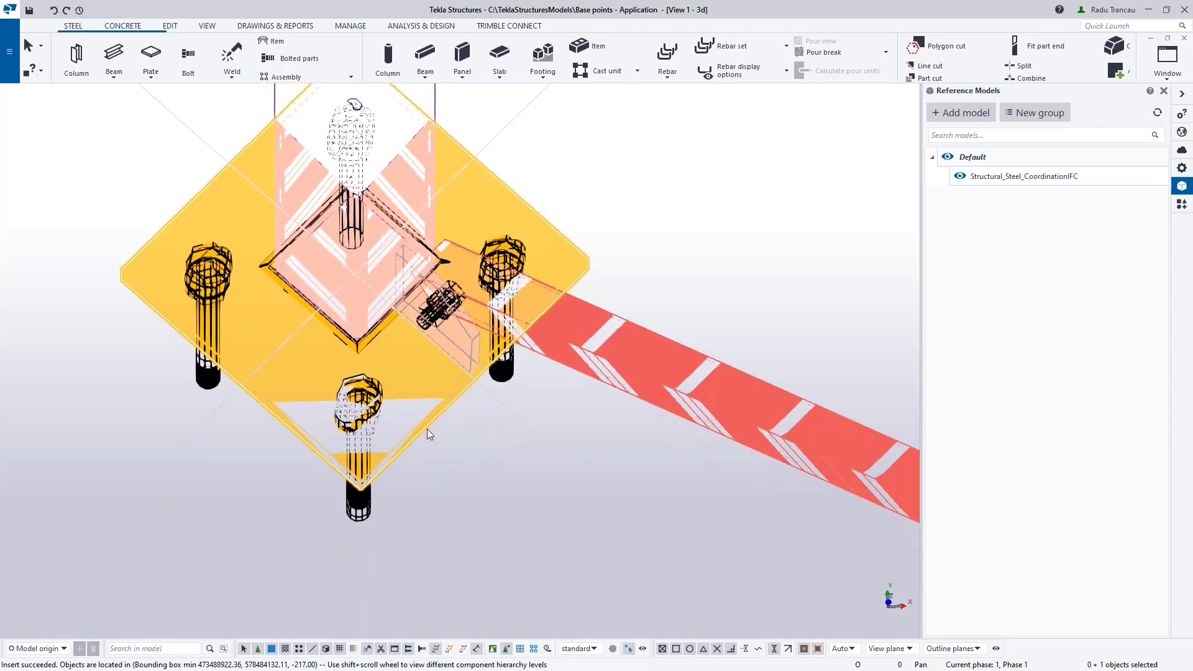
Step: Inquire the selected base plate and examine its start and end point coordinates in the report
{"action": "right_click", "coordinate": [419, 420]}
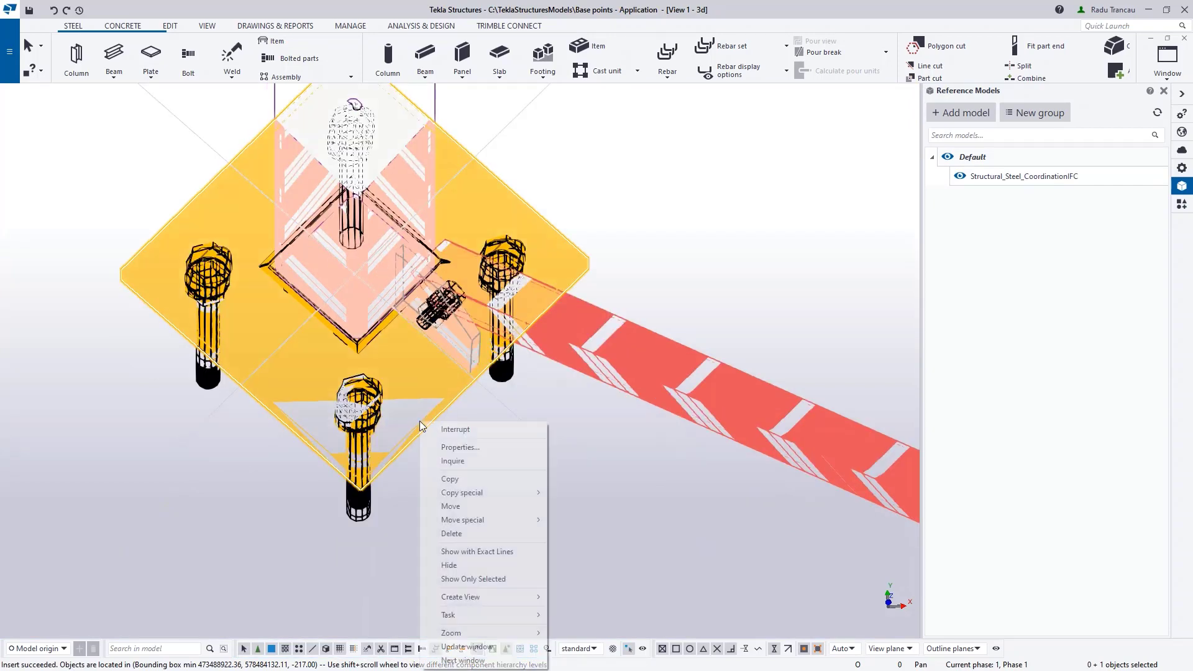
{"action": "left_click", "coordinate": [453, 461]}
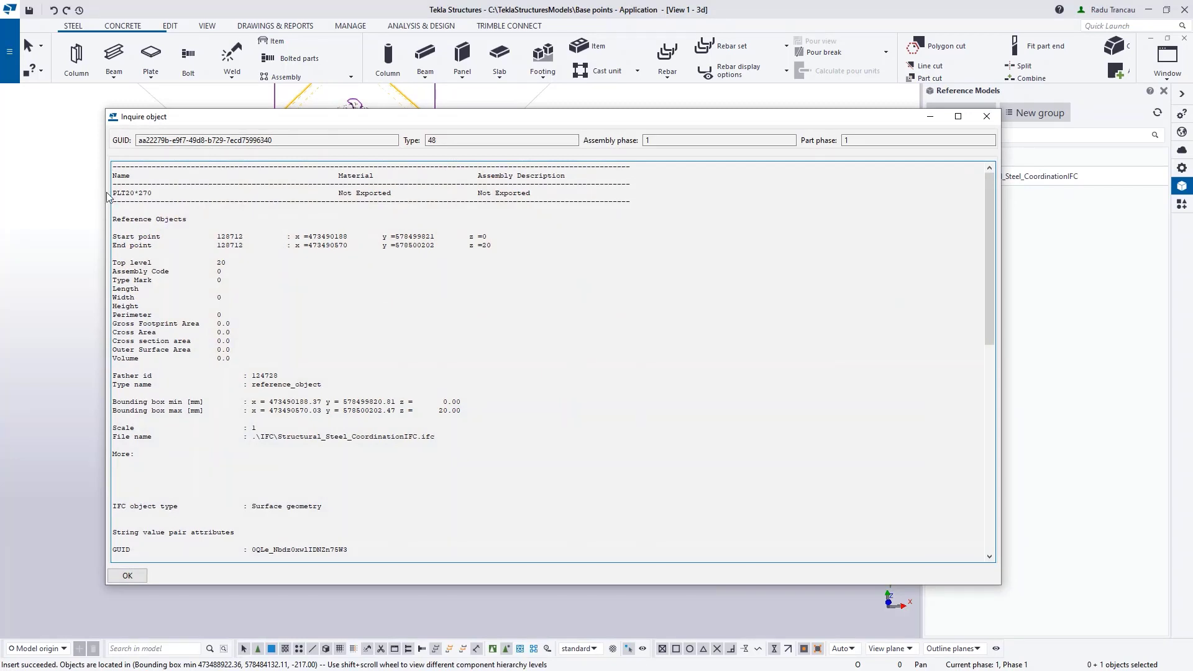
{"action": "left_click_drag", "start_coordinate": [106, 192], "coordinate": [283, 191]}
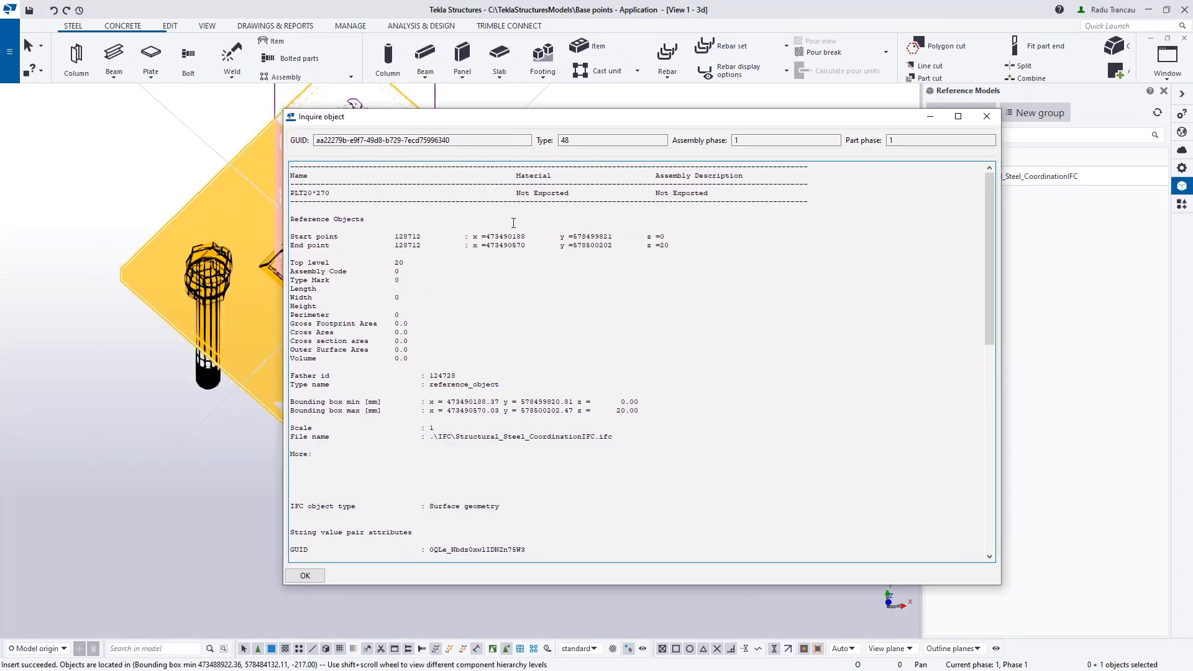
{"action": "left_click_drag", "start_coordinate": [470, 236], "coordinate": [493, 228]}
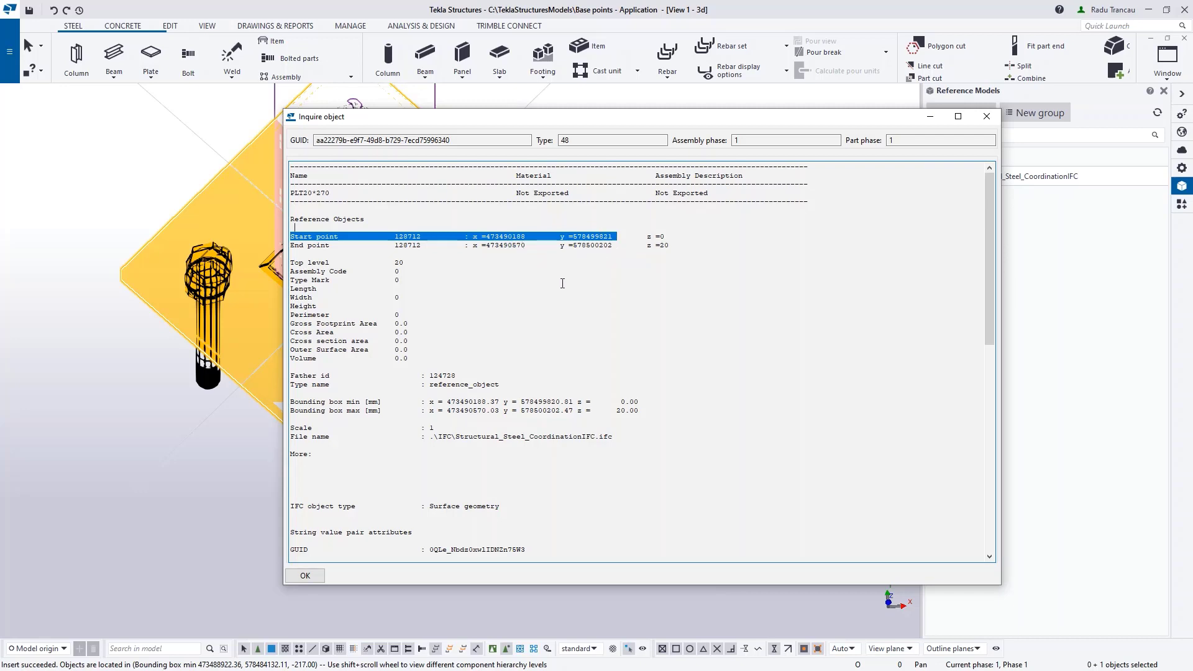
{"action": "left_click", "coordinate": [618, 247]}
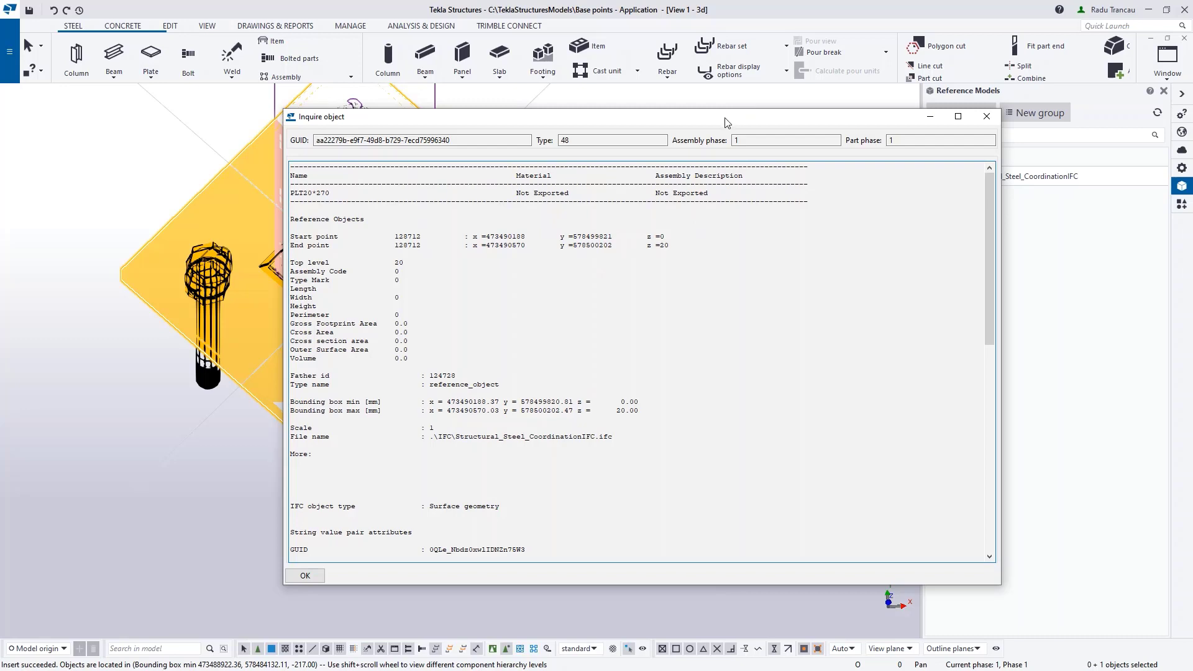
{"action": "left_click_drag", "start_coordinate": [720, 117], "coordinate": [712, 115]}
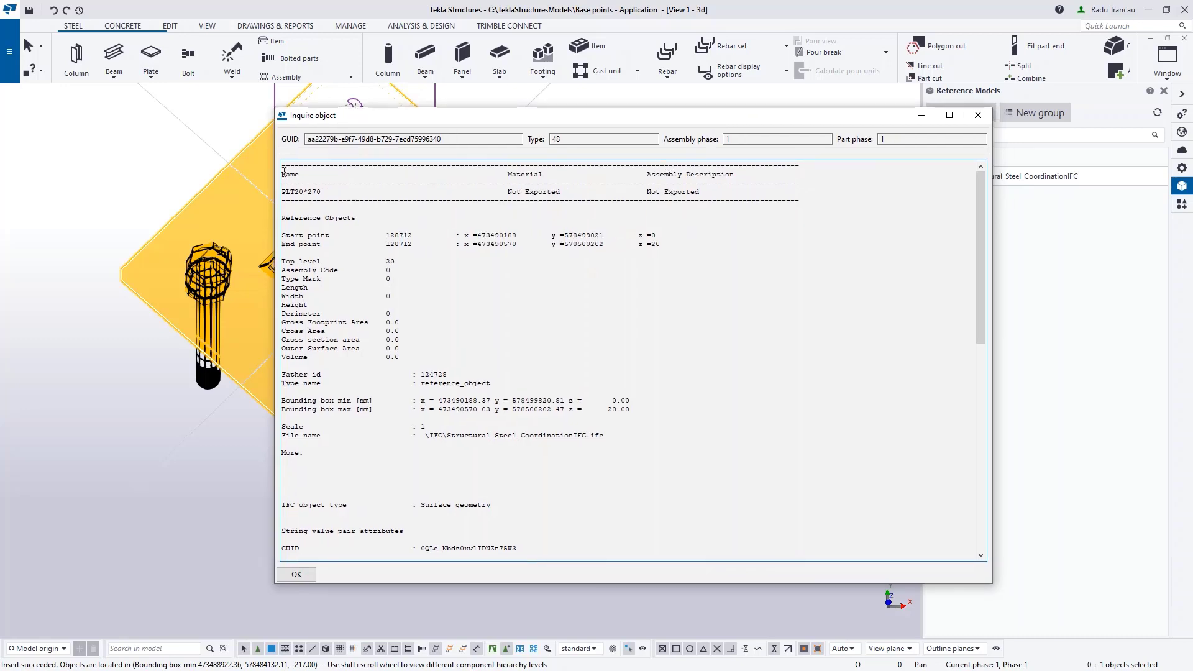
Step: Add a new project base point named GUESS BASE POINT in the project properties
{"action": "left_click", "coordinate": [10, 51]}
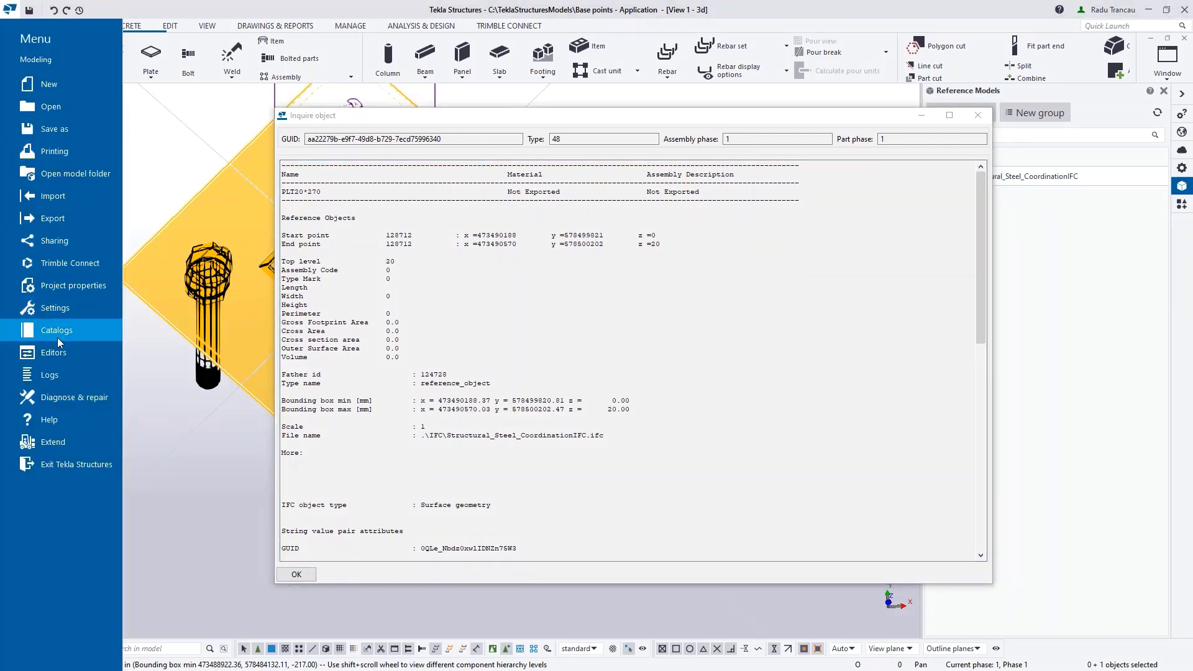
{"action": "left_click", "coordinate": [62, 301]}
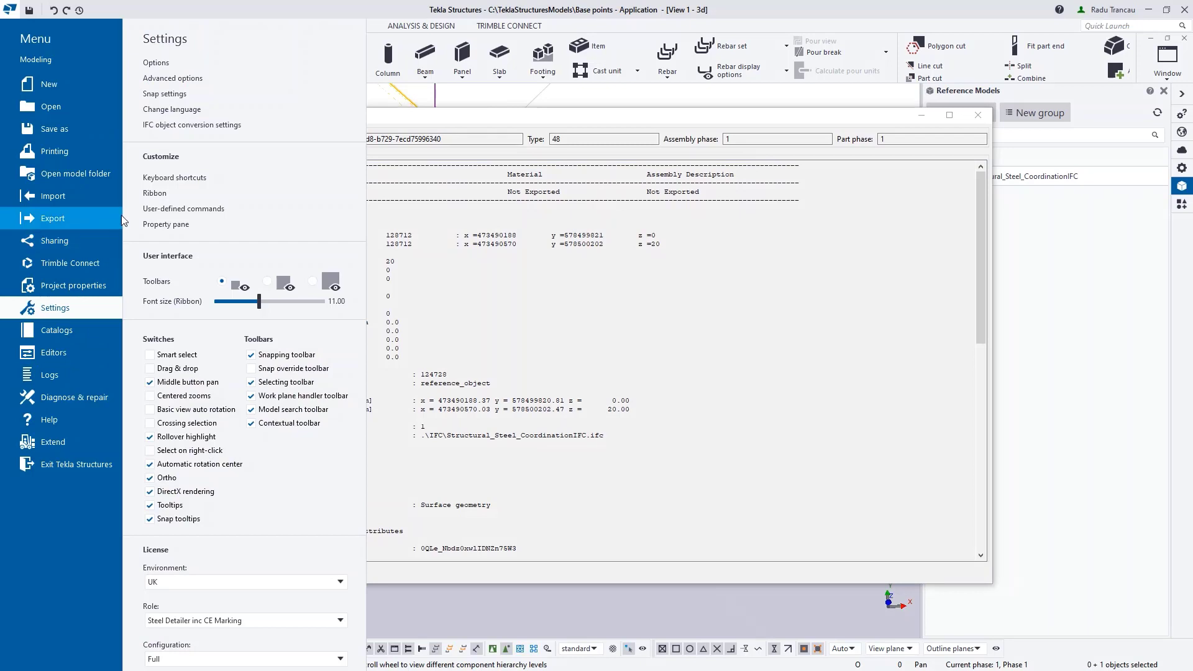
{"action": "left_click", "coordinate": [68, 287]}
{"action": "left_click", "coordinate": [171, 606]}
{"action": "left_click_drag", "start_coordinate": [576, 207], "coordinate": [205, 245]}
{"action": "left_click", "coordinate": [261, 258]}
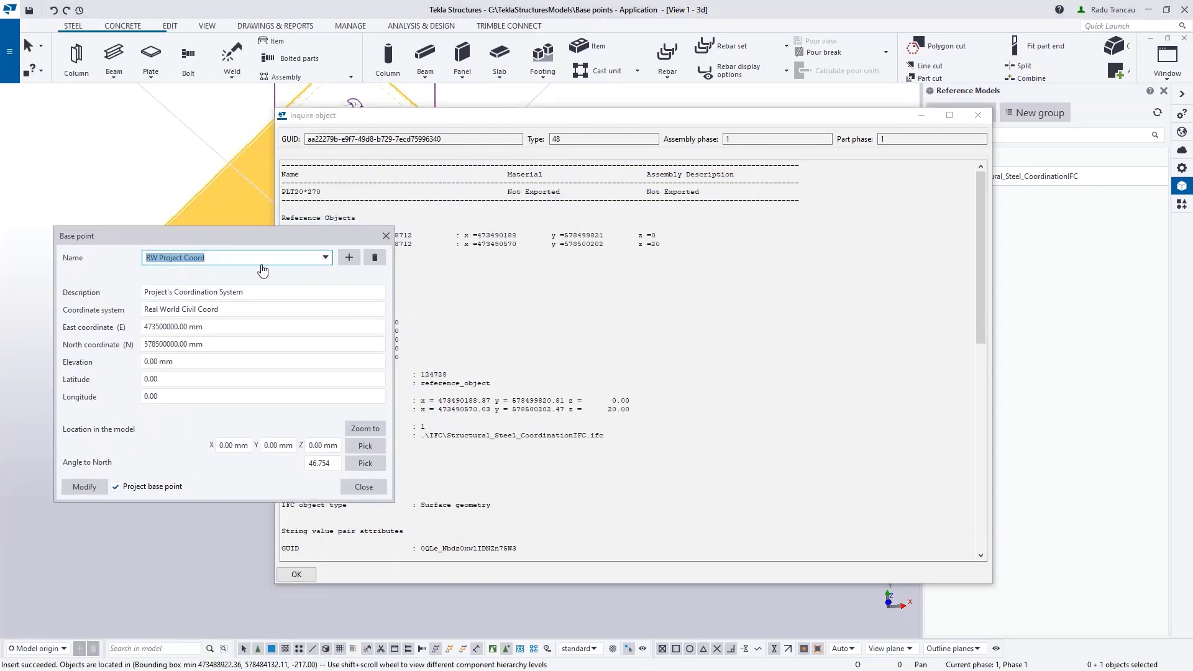
{"action": "left_click", "coordinate": [348, 257]}
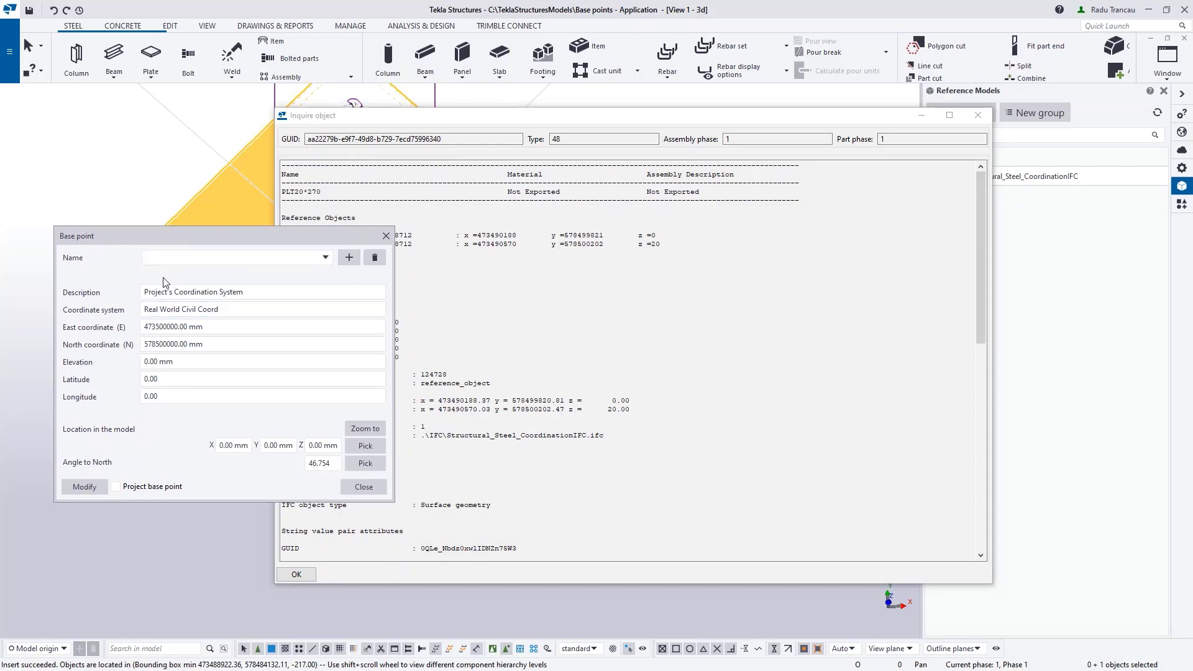
{"action": "type", "text": "GUESS BASE POINT"}
Step: Clear the description and coordinate system of the new base point
{"action": "left_click", "coordinate": [166, 291]}
{"action": "key", "text": "ctrl+a"}
{"action": "key", "text": "BackSpace"}
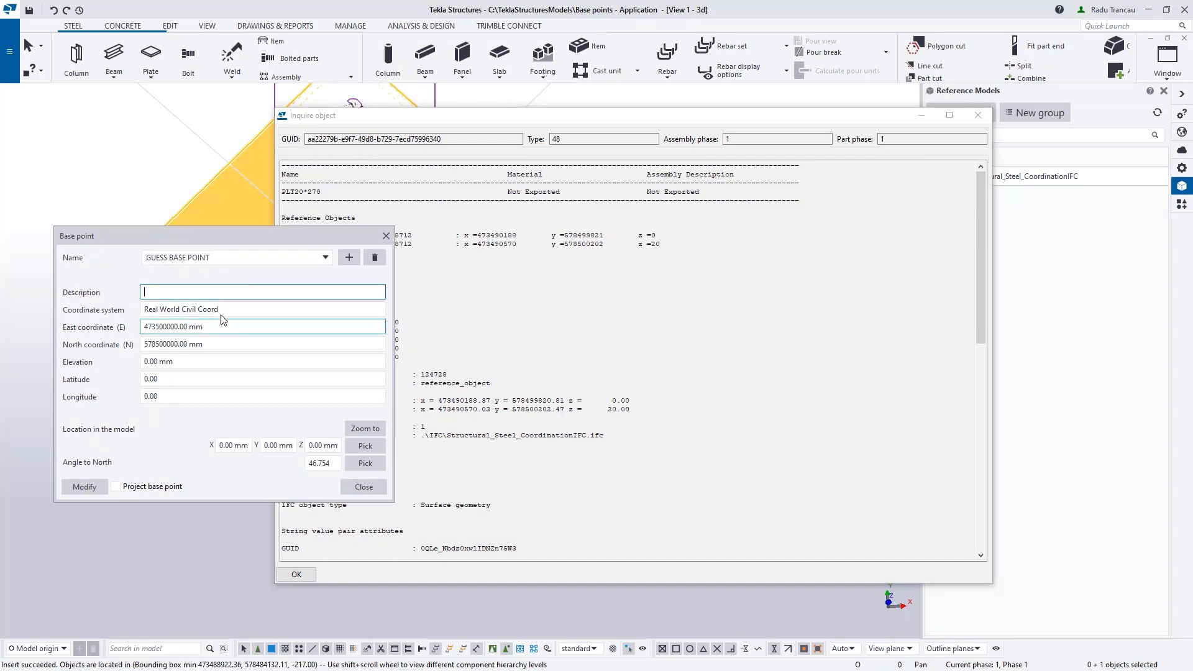
{"action": "left_click", "coordinate": [221, 315]}
{"action": "key", "text": "ctrl+a"}
{"action": "key", "text": "BackSpace"}
Step: Set the base point's east coordinate to 473490188 mm and its north coordinate to 578499821 mm
{"action": "left_click_drag", "start_coordinate": [204, 328], "coordinate": [155, 328]}
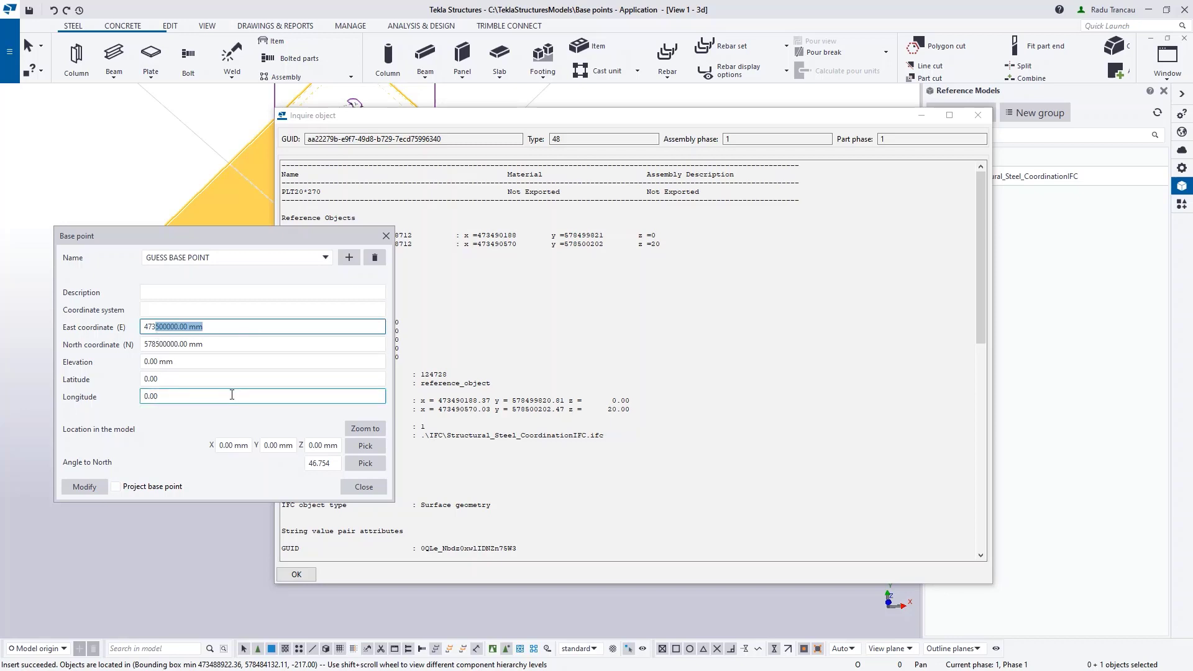
{"action": "left_click_drag", "start_coordinate": [229, 275], "coordinate": [268, 290]}
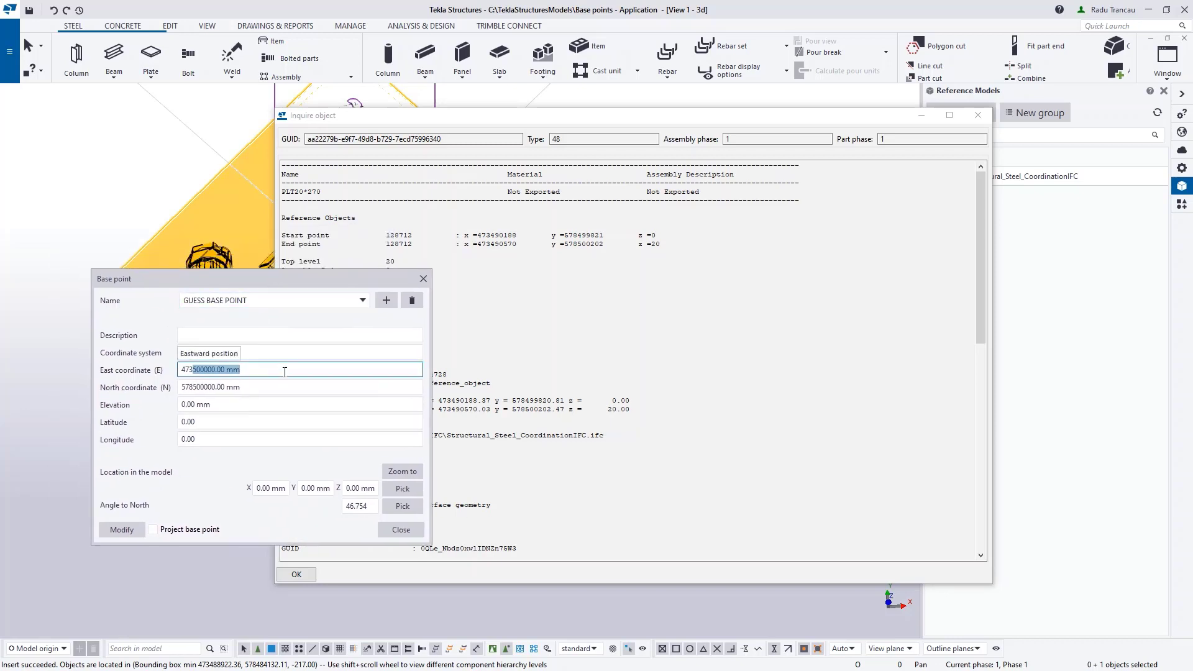
{"action": "type", "text": "490"}
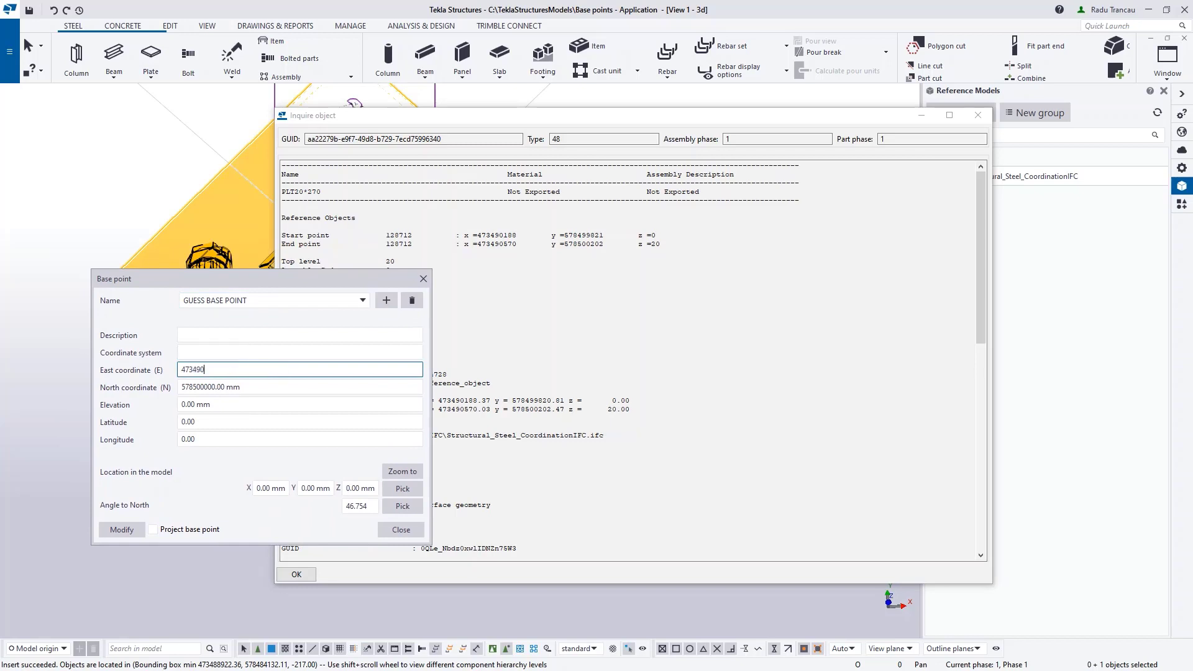
{"action": "type", "text": "188"}
{"action": "left_click_drag", "start_coordinate": [357, 385], "coordinate": [196, 390]}
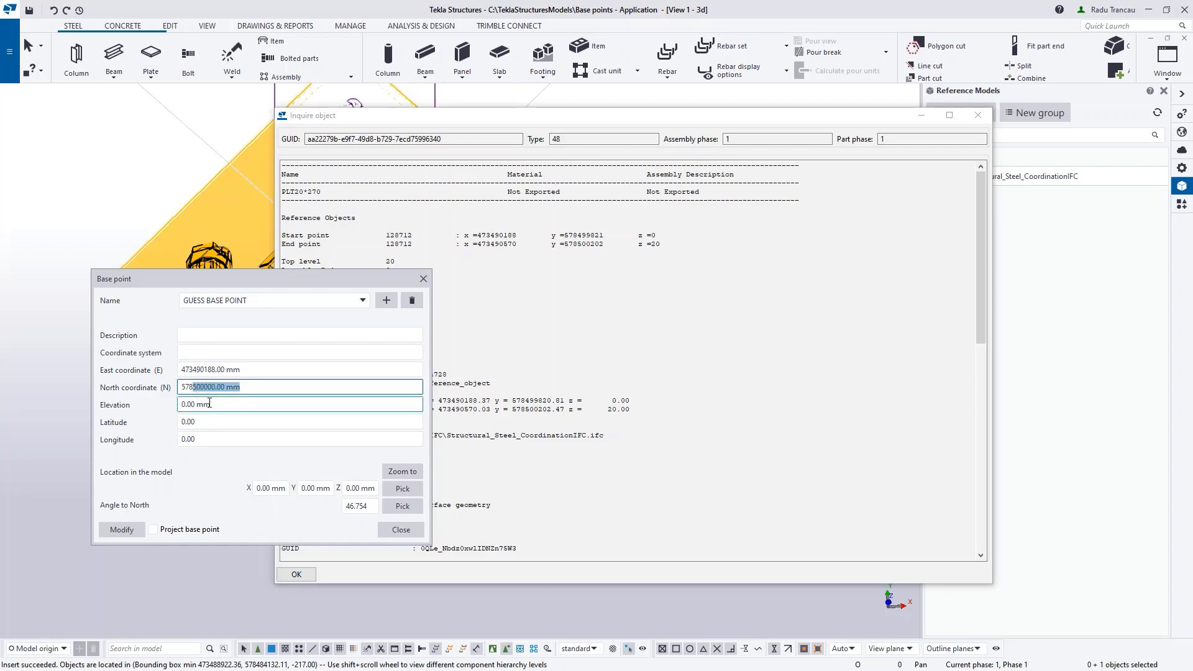
{"action": "type", "text": "499821"}
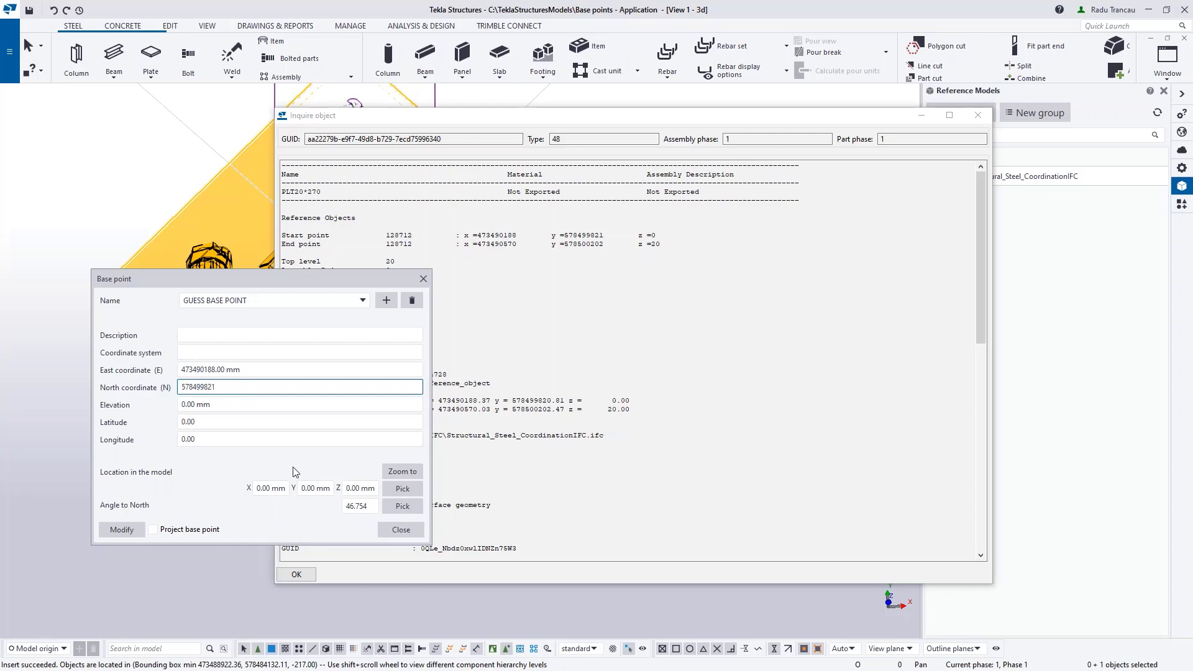
Step: Set the base point's angle to North to 0, apply the changes, and close the base point settings and the inquiry report
{"action": "double_click", "coordinate": [349, 504]}
{"action": "type", "text": "0"}
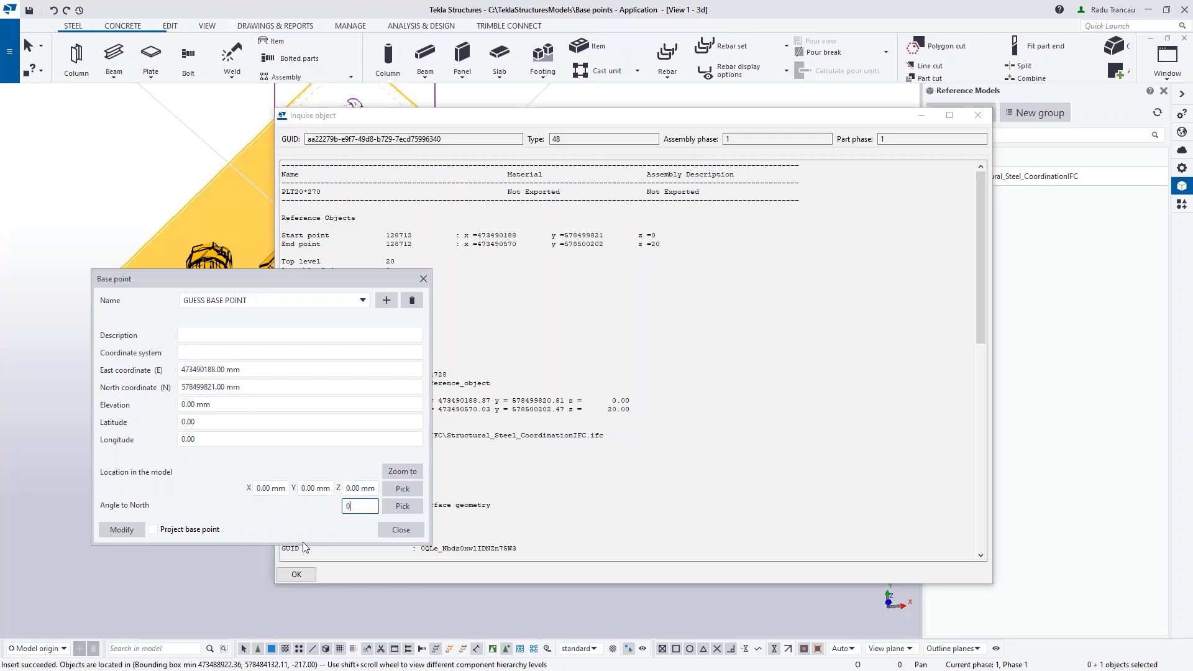
{"action": "left_click", "coordinate": [130, 532]}
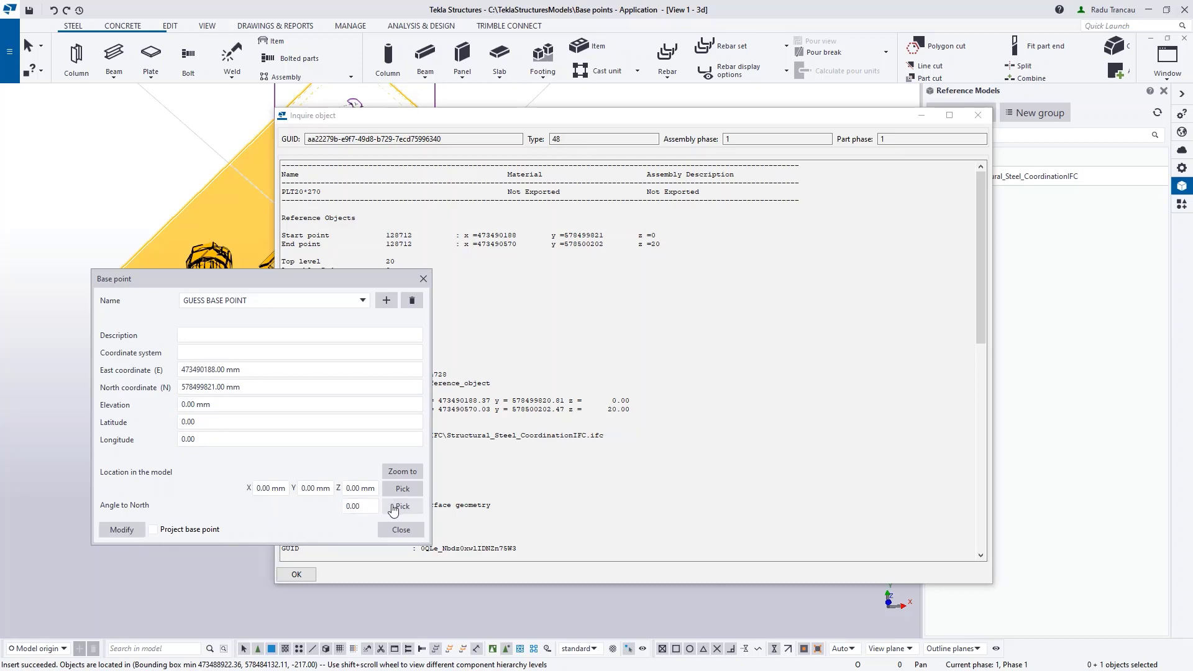
{"action": "left_click", "coordinate": [364, 305]}
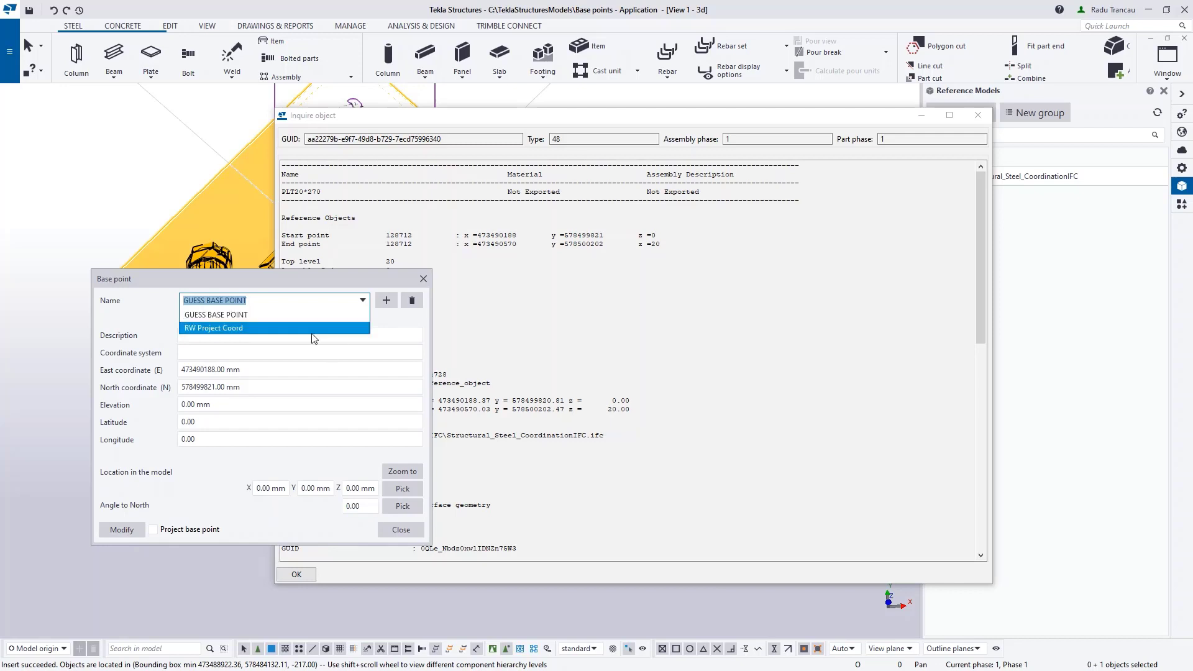
{"action": "left_click", "coordinate": [280, 315]}
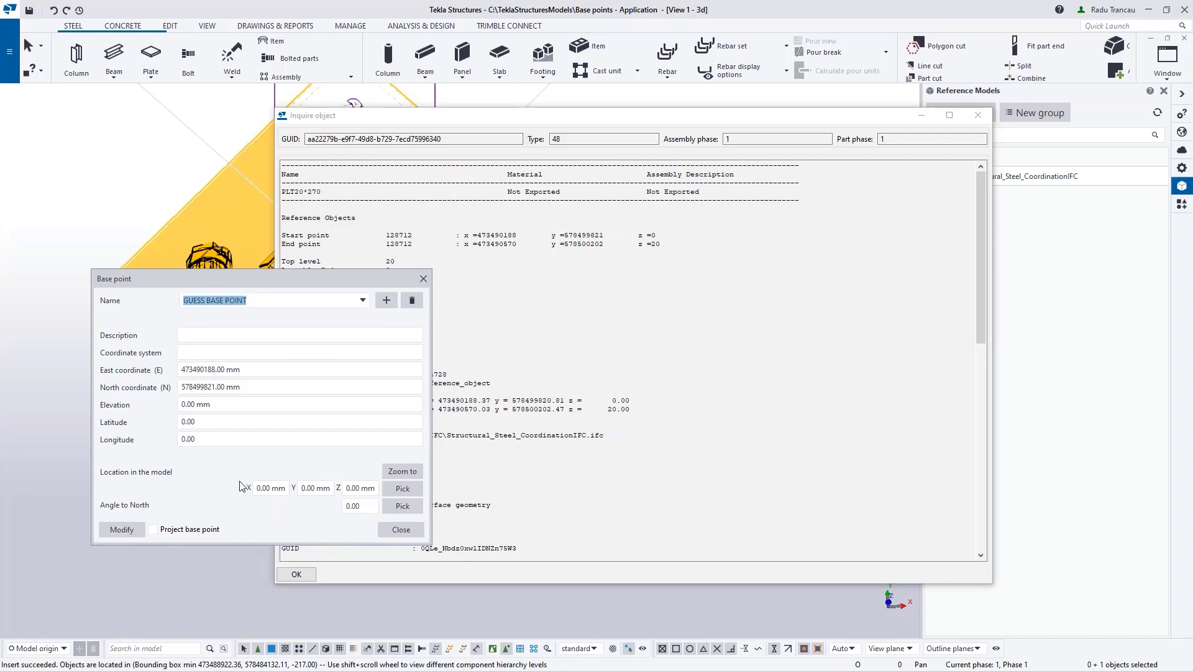
{"action": "left_click", "coordinate": [401, 530]}
{"action": "left_click", "coordinate": [305, 576]}
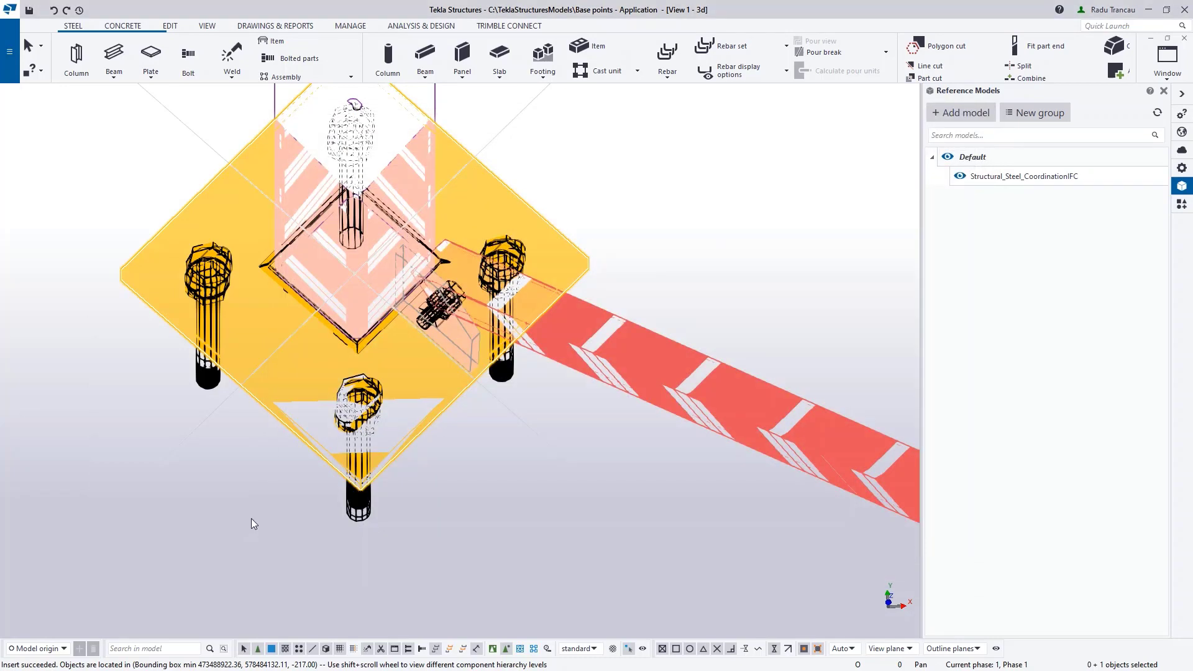
Step: Examine the steel frame around the western corner in 3D, including its bracing and base plate, and select the corner column
{"action": "scroll", "coordinate": [337, 454], "scroll_direction": "down", "scroll_amount": 5}
{"action": "scroll", "coordinate": [390, 352], "scroll_direction": "down", "scroll_amount": 3}
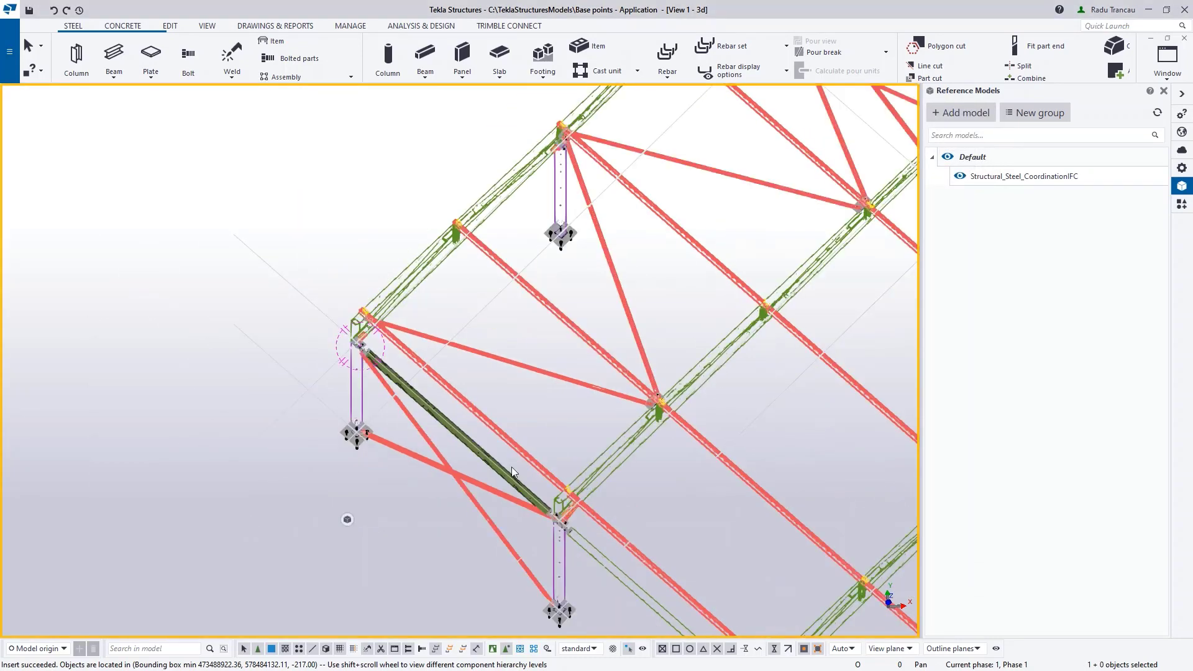
{"action": "middle_click_drag", "start_coordinate": [511, 467], "coordinate": [340, 426]}
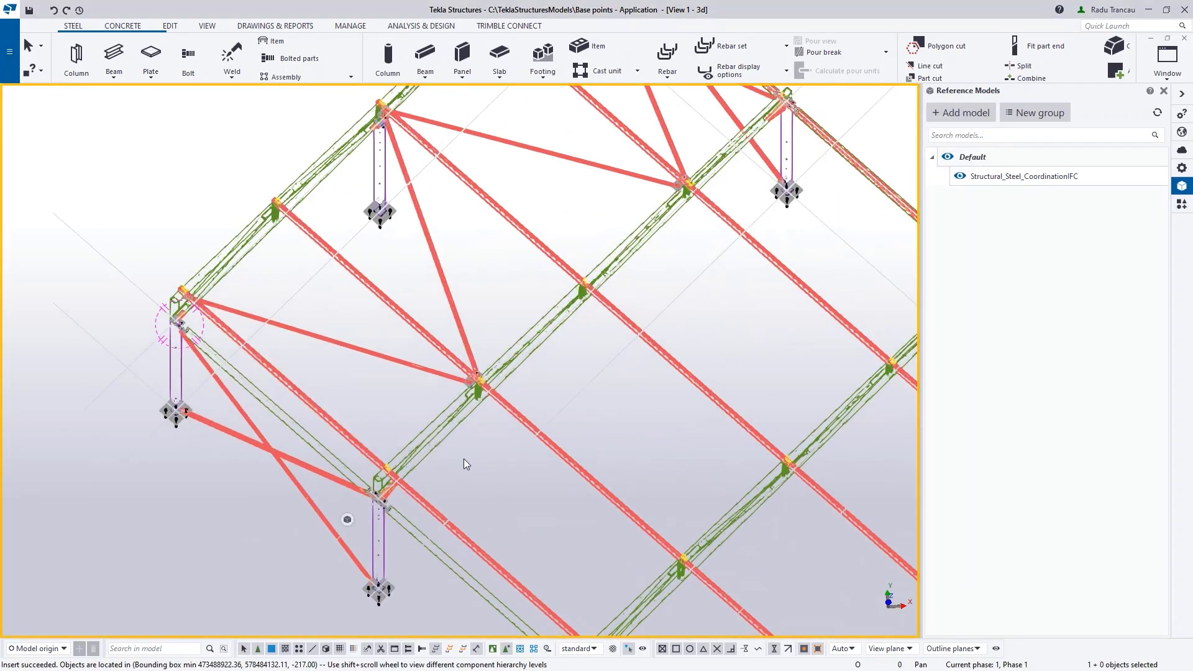
{"action": "middle_click_drag", "start_coordinate": [463, 458], "coordinate": [400, 445]}
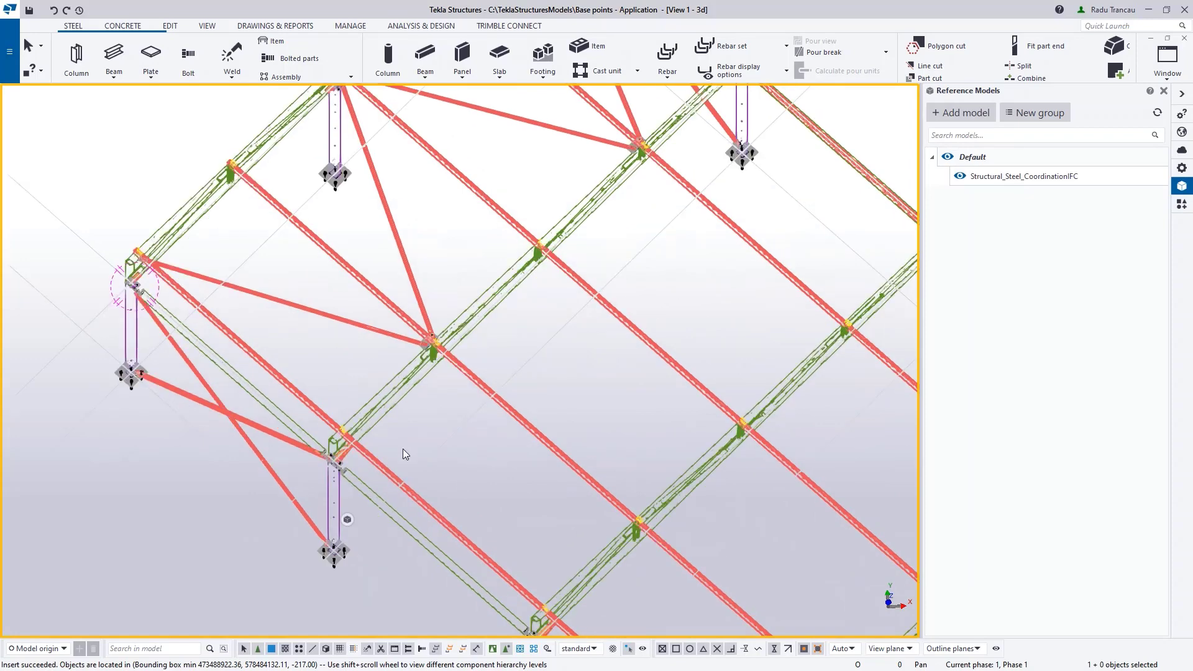
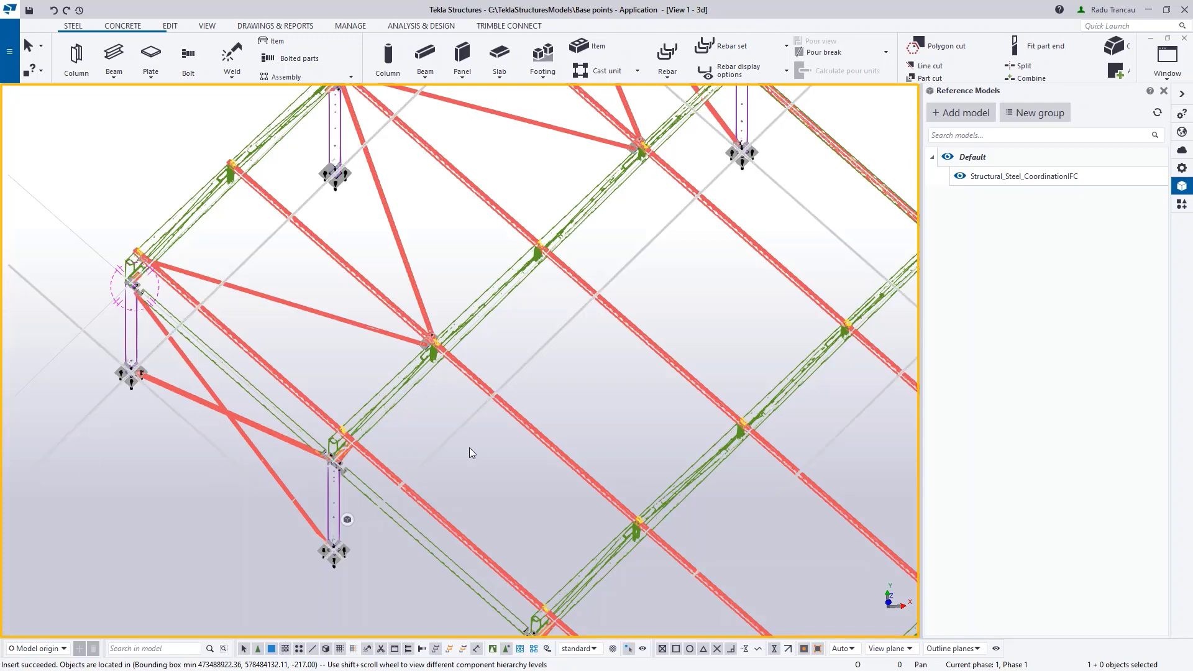
{"action": "middle_click_drag", "start_coordinate": [469, 447], "coordinate": [449, 394]}
{"action": "scroll", "coordinate": [448, 394], "scroll_direction": "down", "scroll_amount": 2}
{"action": "scroll", "coordinate": [415, 370], "scroll_direction": "down", "scroll_amount": 3}
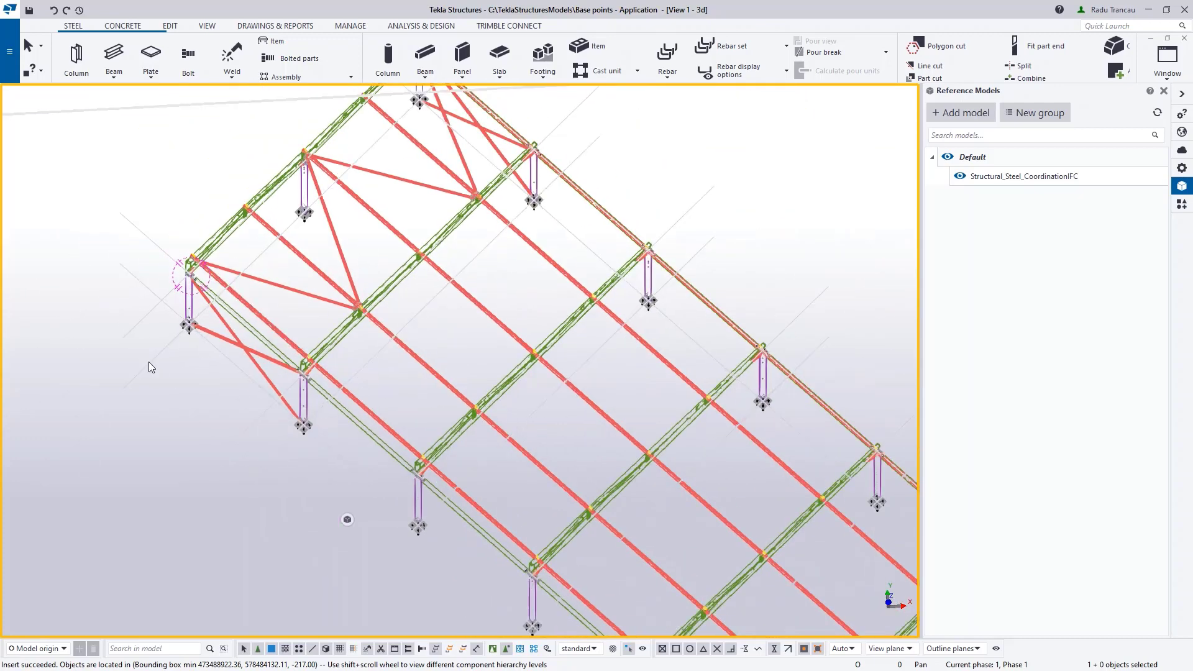
{"action": "scroll", "coordinate": [156, 360], "scroll_direction": "up", "scroll_amount": 6}
{"action": "scroll", "coordinate": [185, 347], "scroll_direction": "down", "scroll_amount": 3}
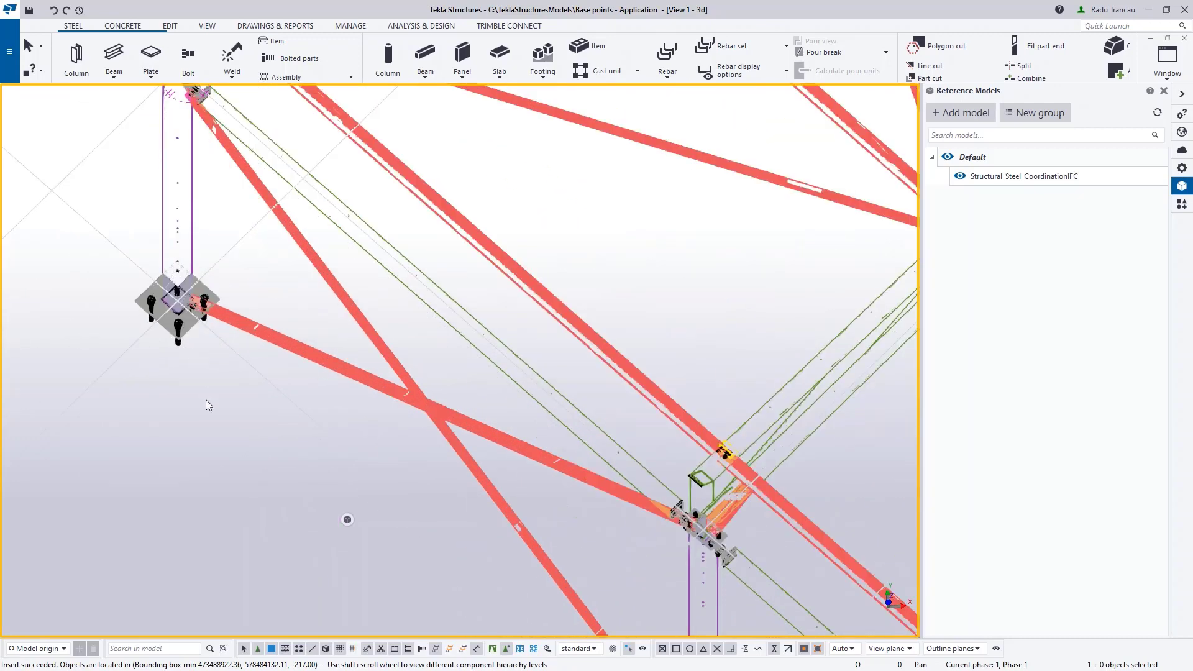
{"action": "left_click", "coordinate": [180, 257]}
{"action": "scroll", "coordinate": [260, 412], "scroll_direction": "down", "scroll_amount": 2}
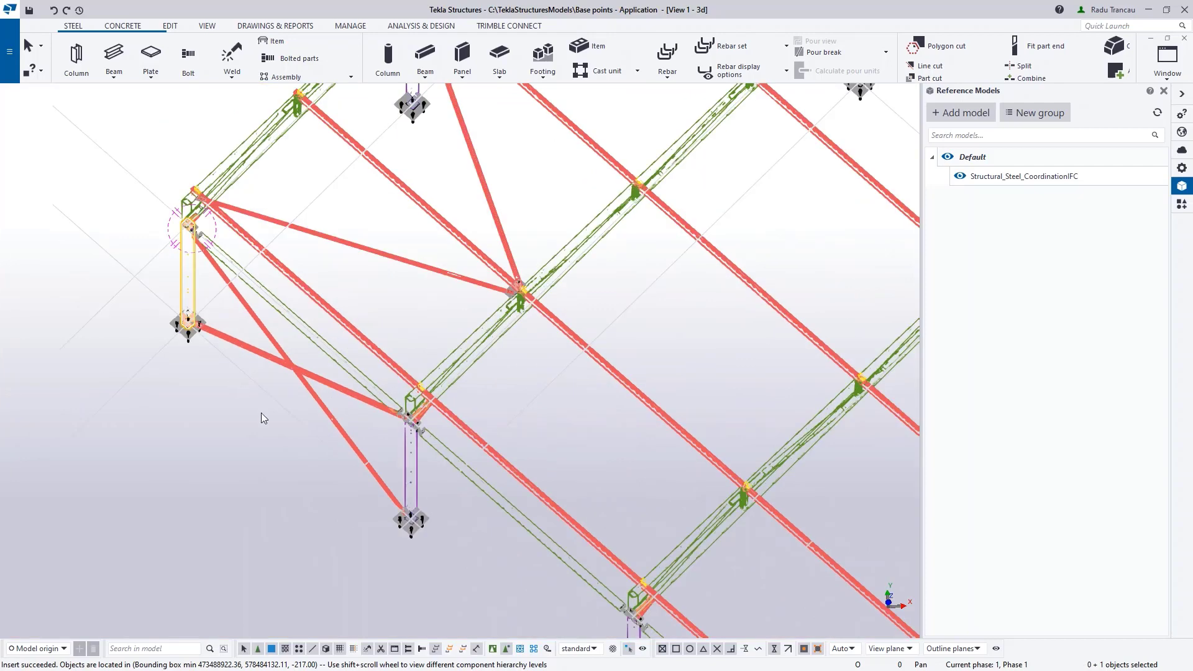
Step: Set the Structural_Steel_CoordinationIFC reference model's location to Base point: GUESS BASE POINT and apply the change
{"action": "left_click", "coordinate": [1026, 179]}
{"action": "double_click", "coordinate": [1026, 178]}
{"action": "left_click", "coordinate": [1025, 303]}
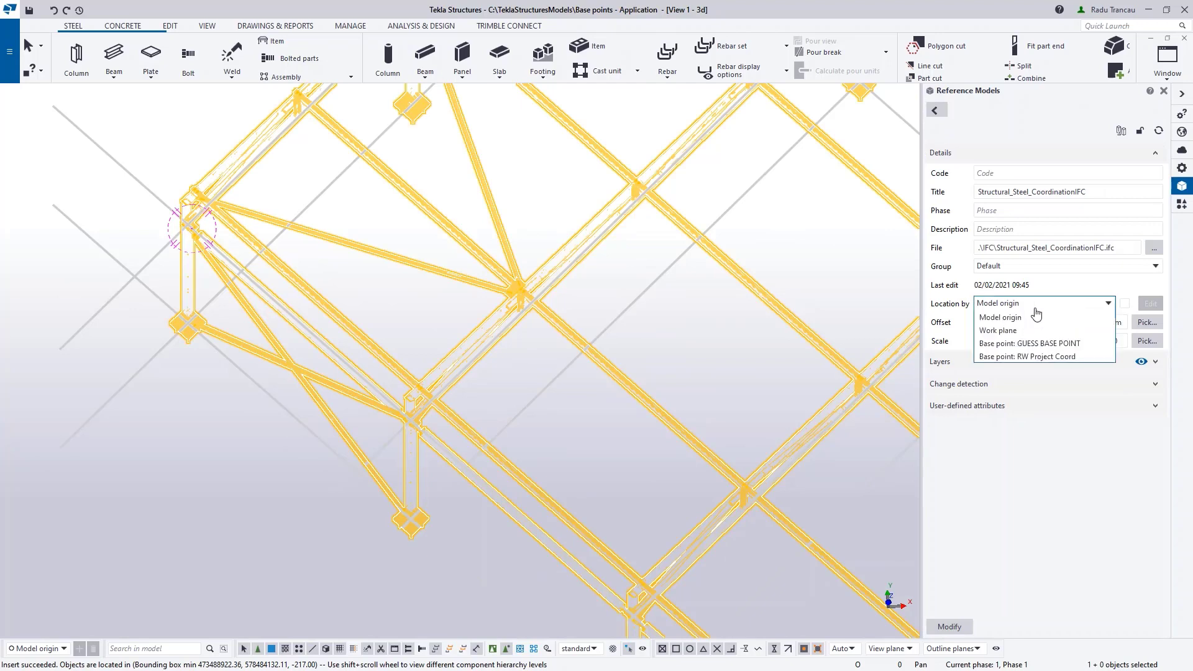
{"action": "left_click", "coordinate": [1026, 344]}
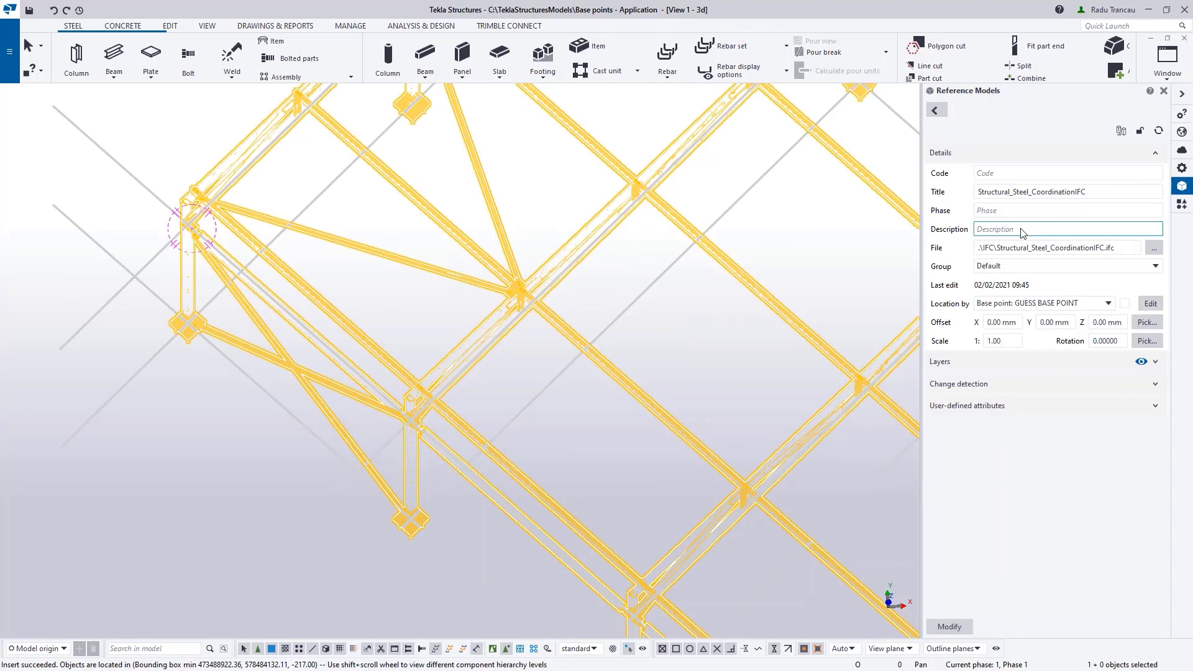
{"action": "left_click", "coordinate": [949, 626]}
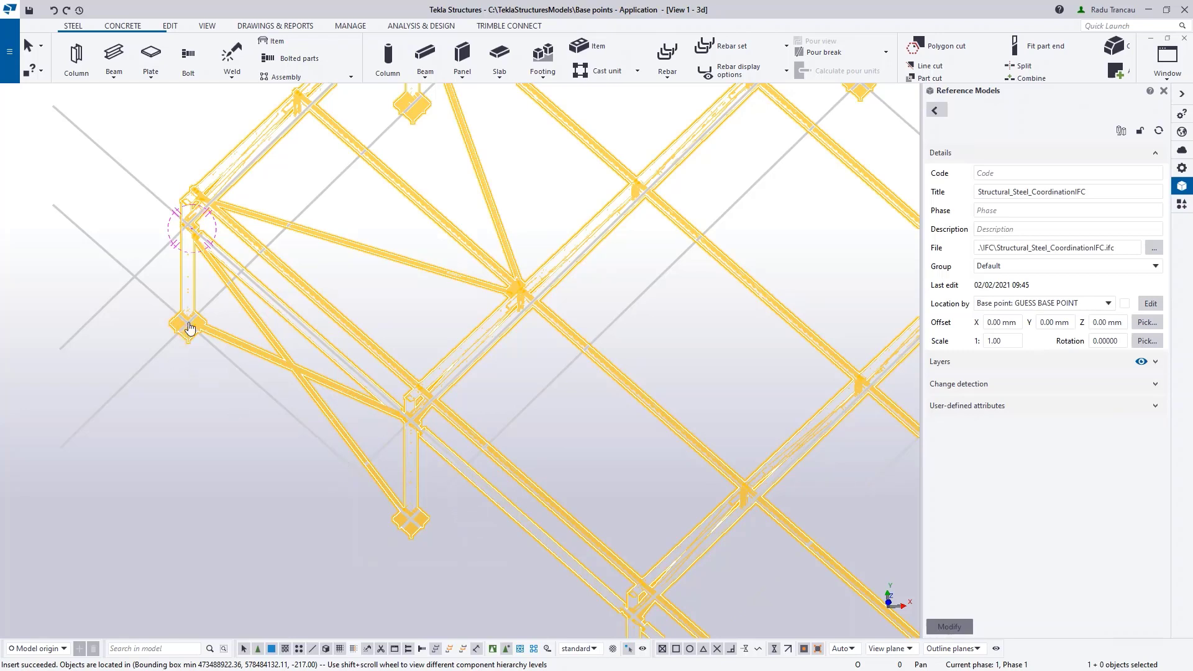
Step: Switch the model view to plan and fit the work area to the entire model
{"action": "middle_click_drag", "start_coordinate": [299, 458], "coordinate": [344, 413]}
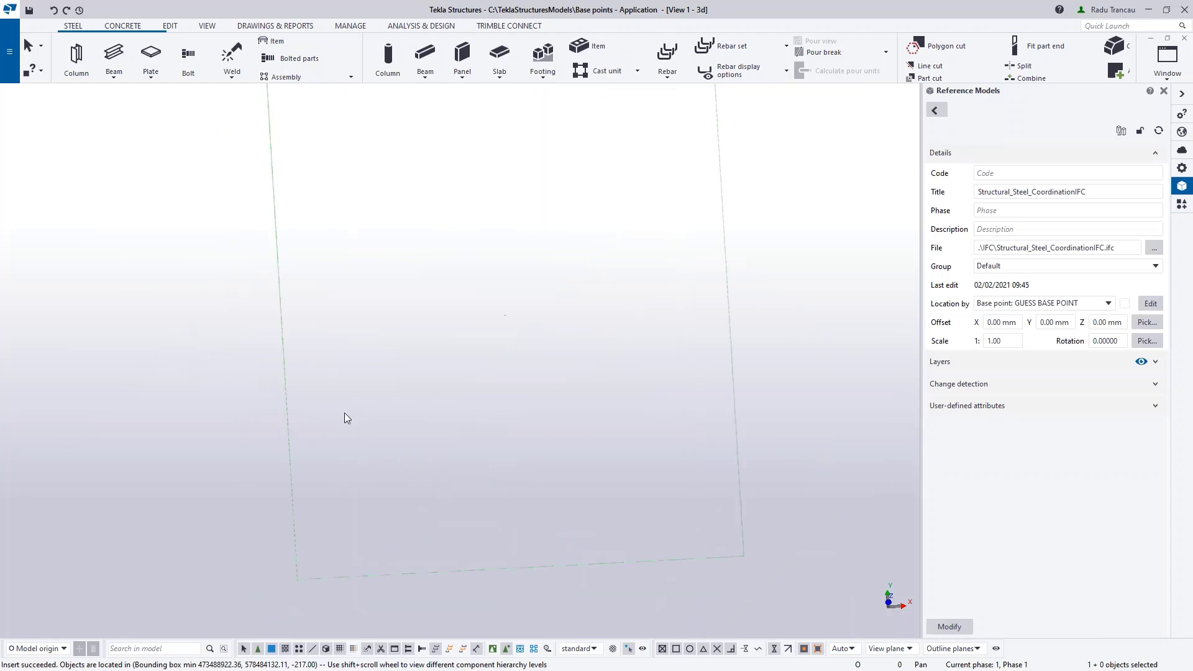
{"action": "key", "text": "ctrl+p"}
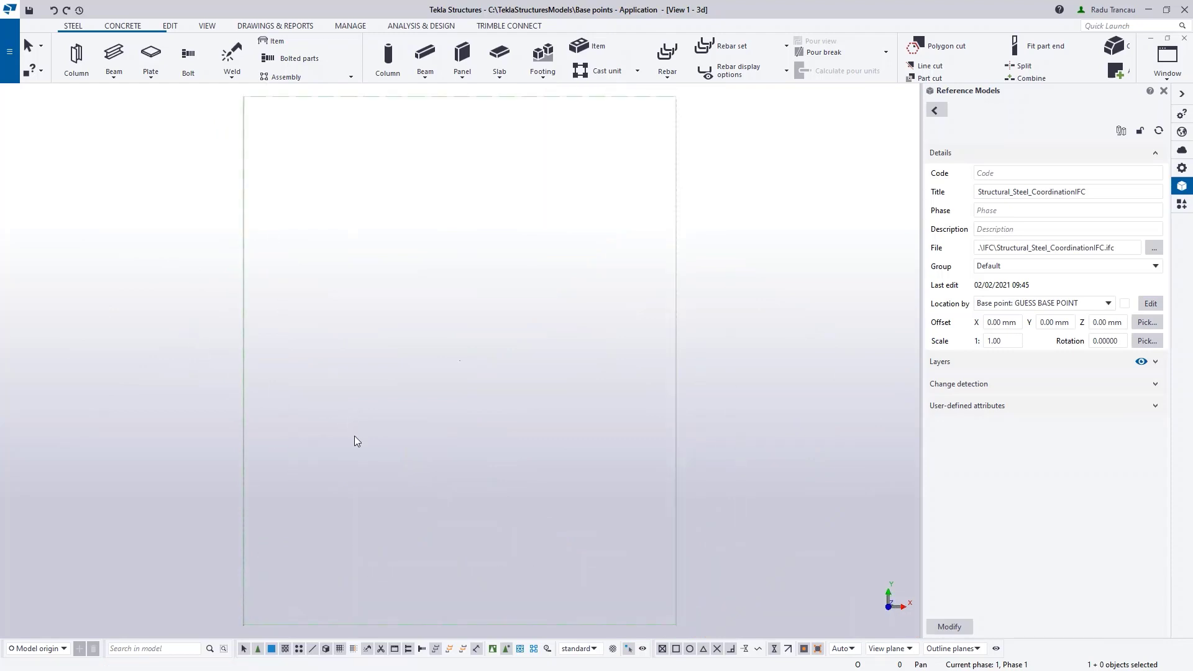
{"action": "middle_click_drag", "start_coordinate": [330, 531], "coordinate": [352, 445]}
{"action": "scroll", "coordinate": [353, 482], "scroll_direction": "down", "scroll_amount": 1}
{"action": "scroll", "coordinate": [363, 447], "scroll_direction": "up", "scroll_amount": 1}
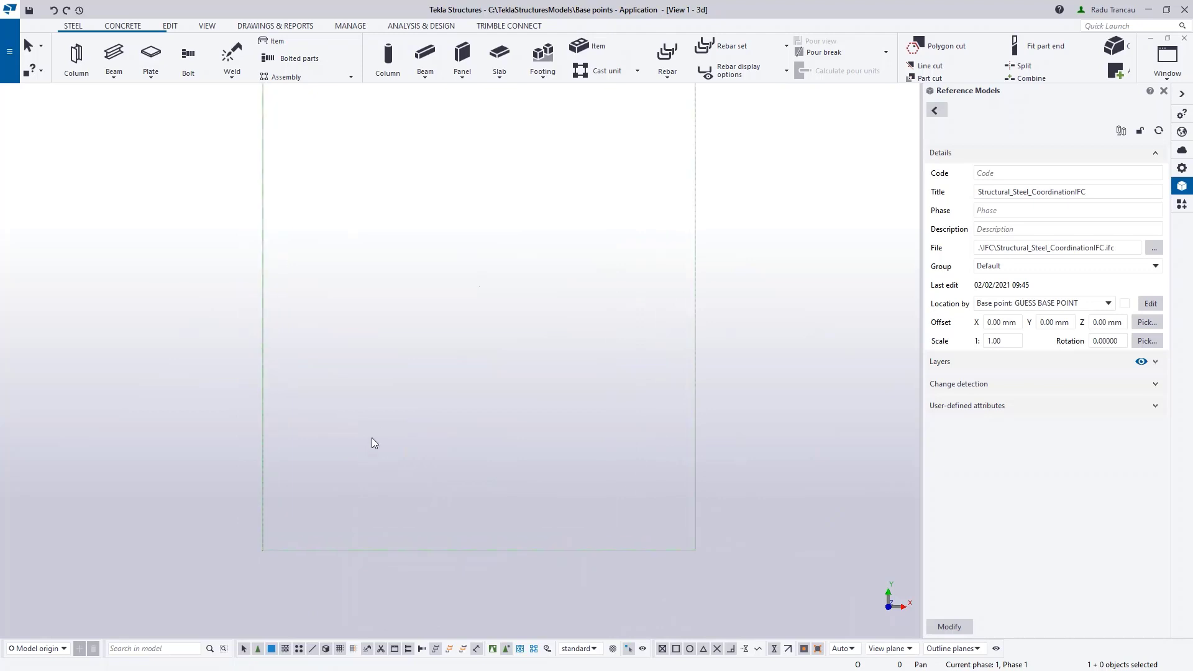
{"action": "right_click", "coordinate": [375, 403]}
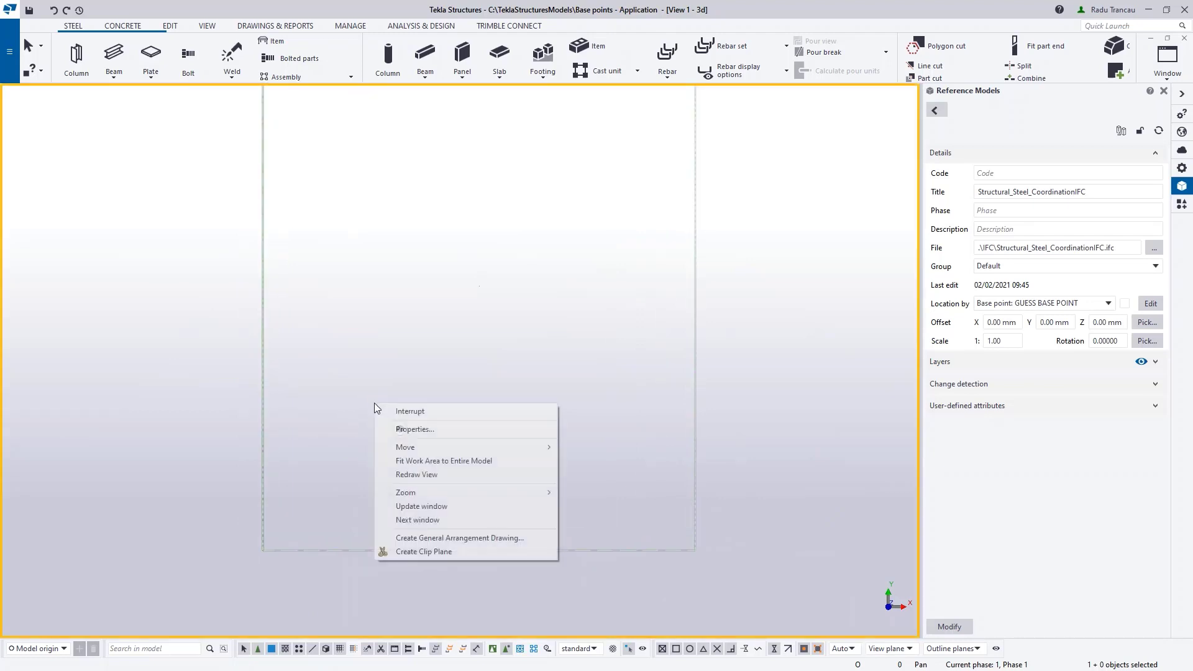
{"action": "left_click", "coordinate": [414, 463]}
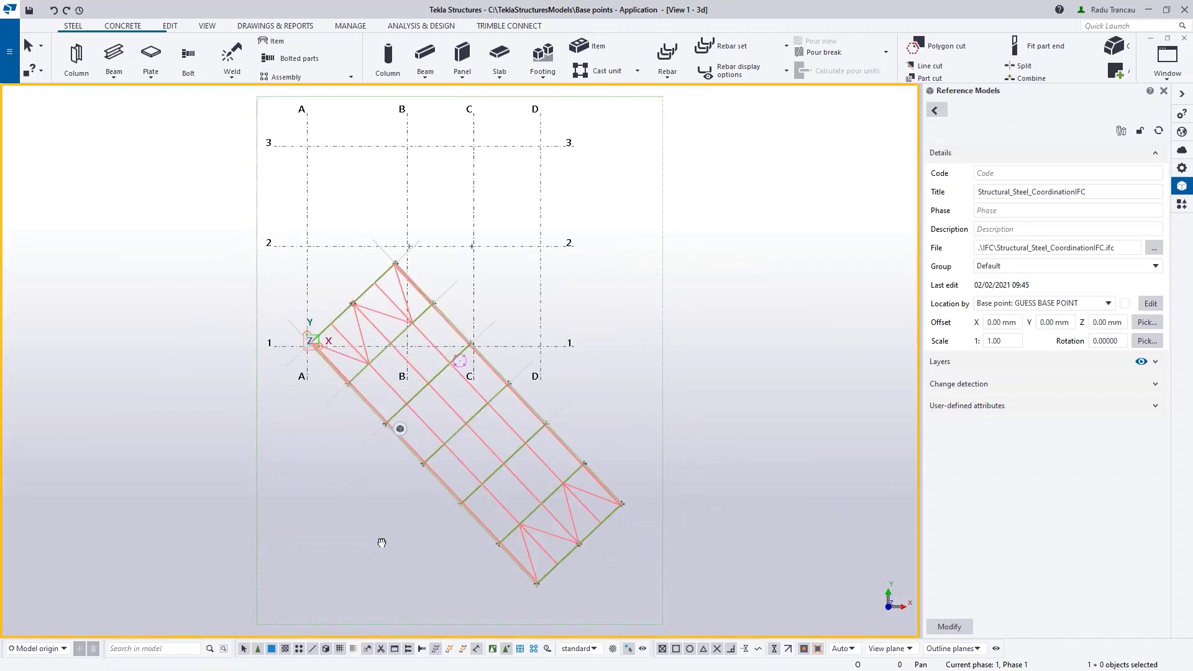
Step: Examine the relocated steel model in plan, including the corner base plate's position relative to the grid A/1 intersection
{"action": "middle_click_drag", "start_coordinate": [382, 543], "coordinate": [398, 583]}
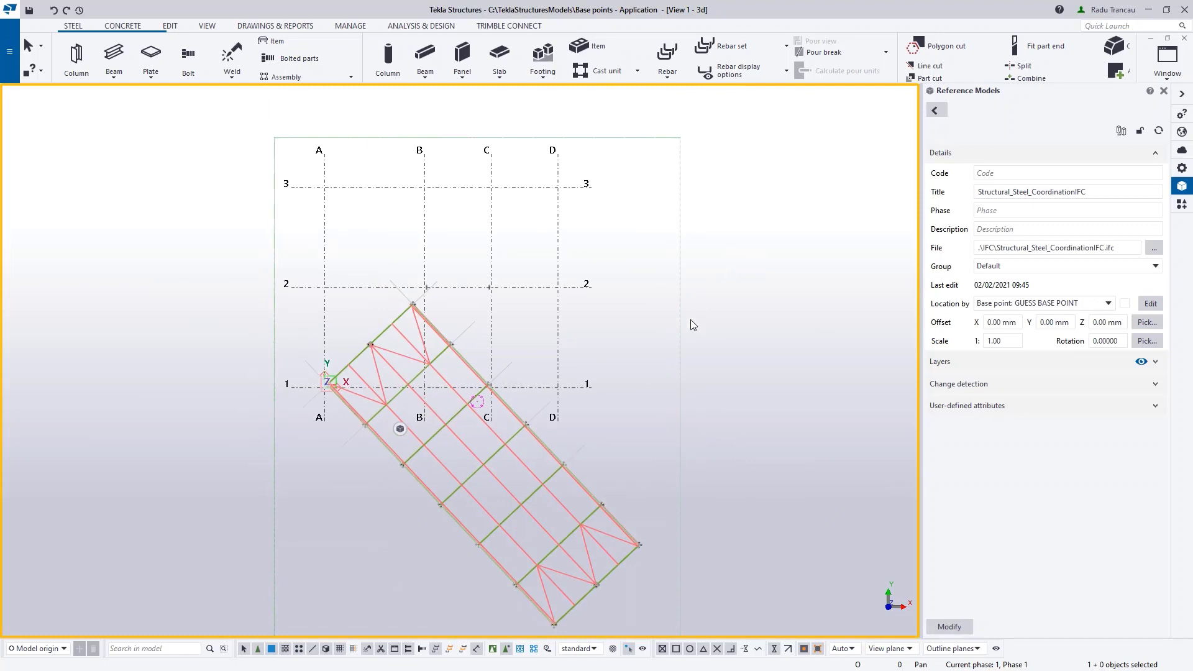
{"action": "scroll", "coordinate": [314, 366], "scroll_direction": "up", "scroll_amount": 1}
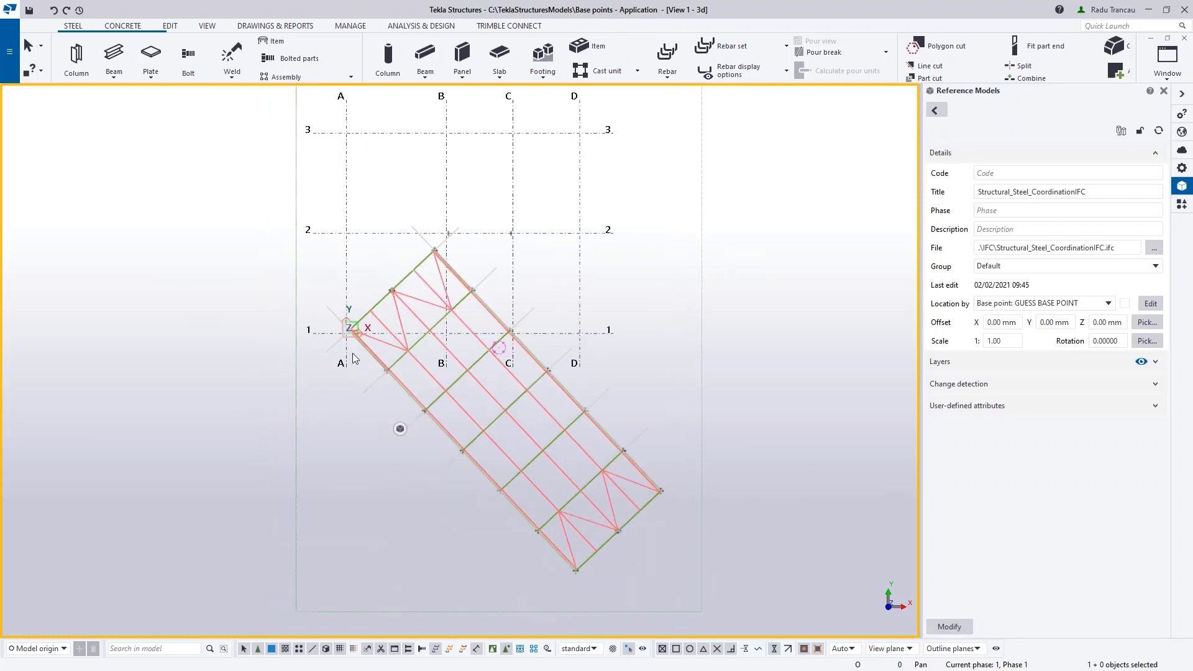
{"action": "scroll", "coordinate": [348, 330], "scroll_direction": "up", "scroll_amount": 2}
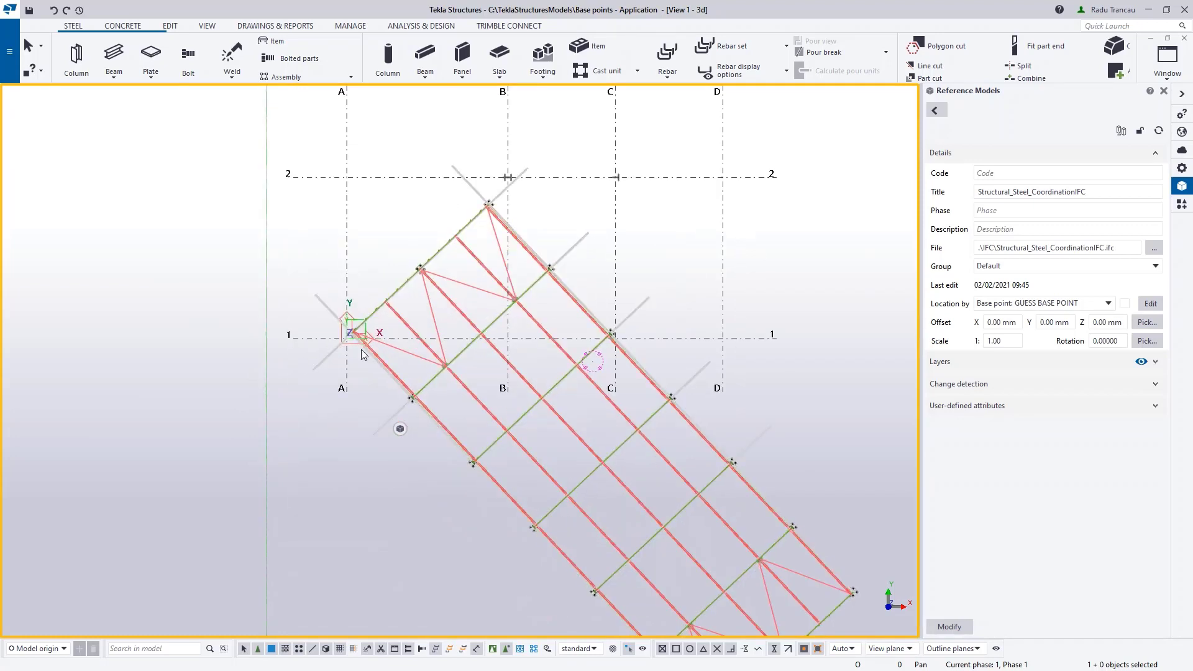
{"action": "scroll", "coordinate": [346, 329], "scroll_direction": "up", "scroll_amount": 4}
{"action": "scroll", "coordinate": [355, 372], "scroll_direction": "up", "scroll_amount": 6}
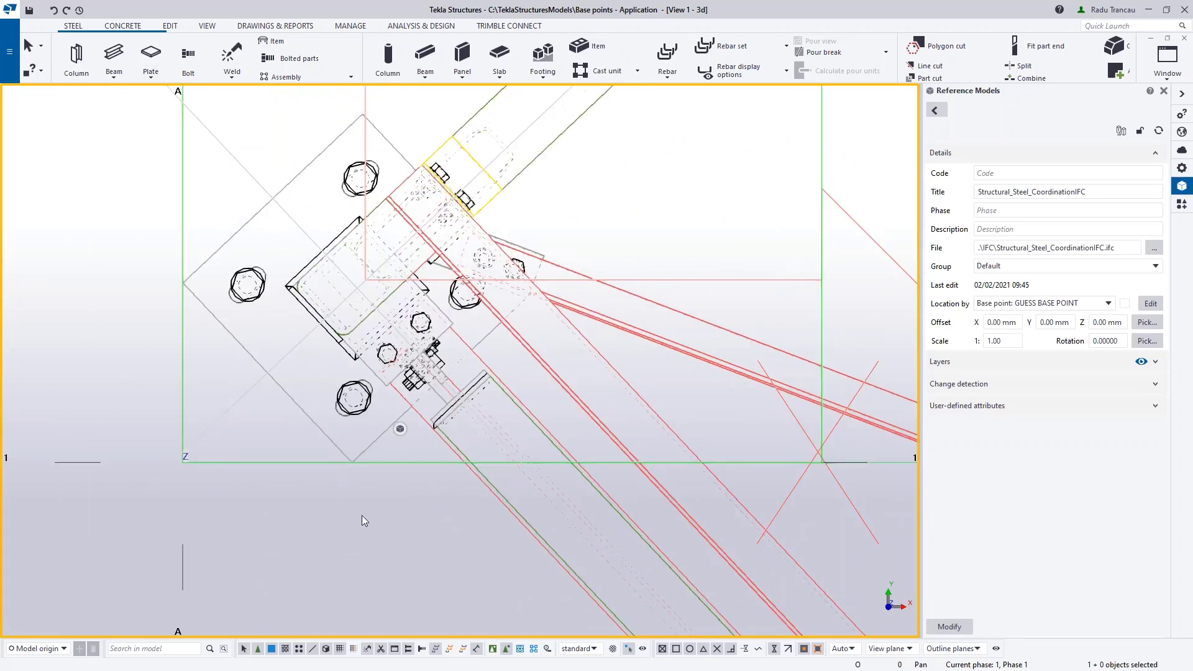
{"action": "scroll", "coordinate": [365, 507], "scroll_direction": "down", "scroll_amount": 3}
{"action": "scroll", "coordinate": [391, 509], "scroll_direction": "down", "scroll_amount": 2}
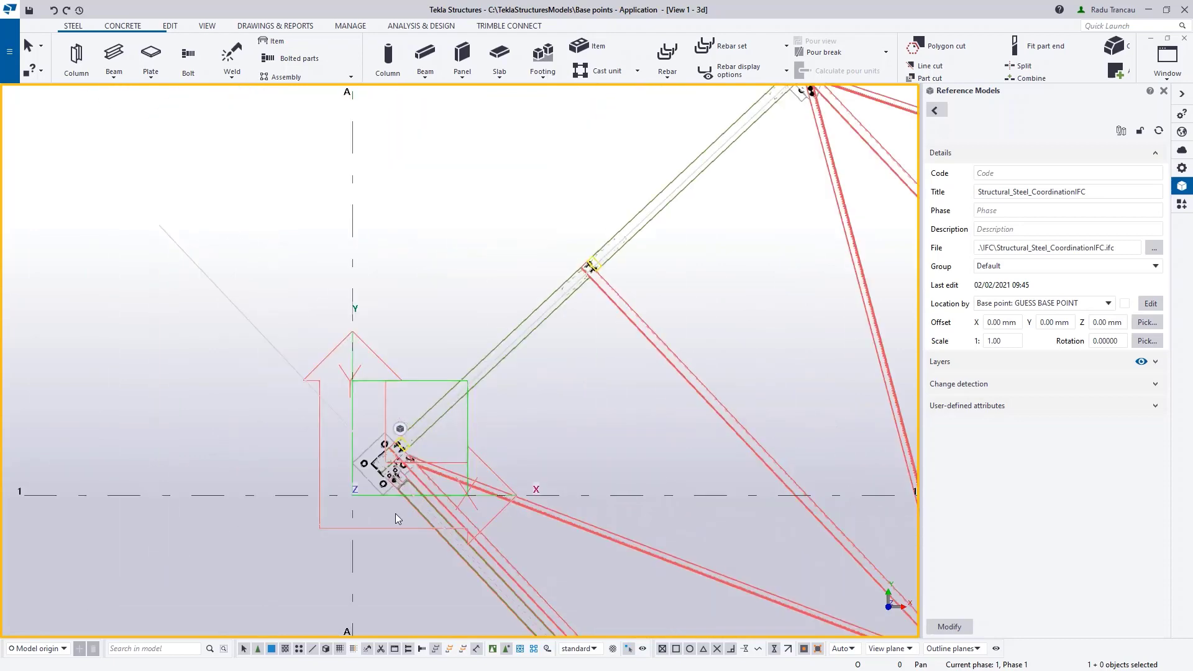
Step: Examine the corner base plate and its anchor bolts in 3D, relative to grid lines A and 1
{"action": "middle_click_drag", "start_coordinate": [385, 517], "coordinate": [373, 489], "text": "ctrl"}
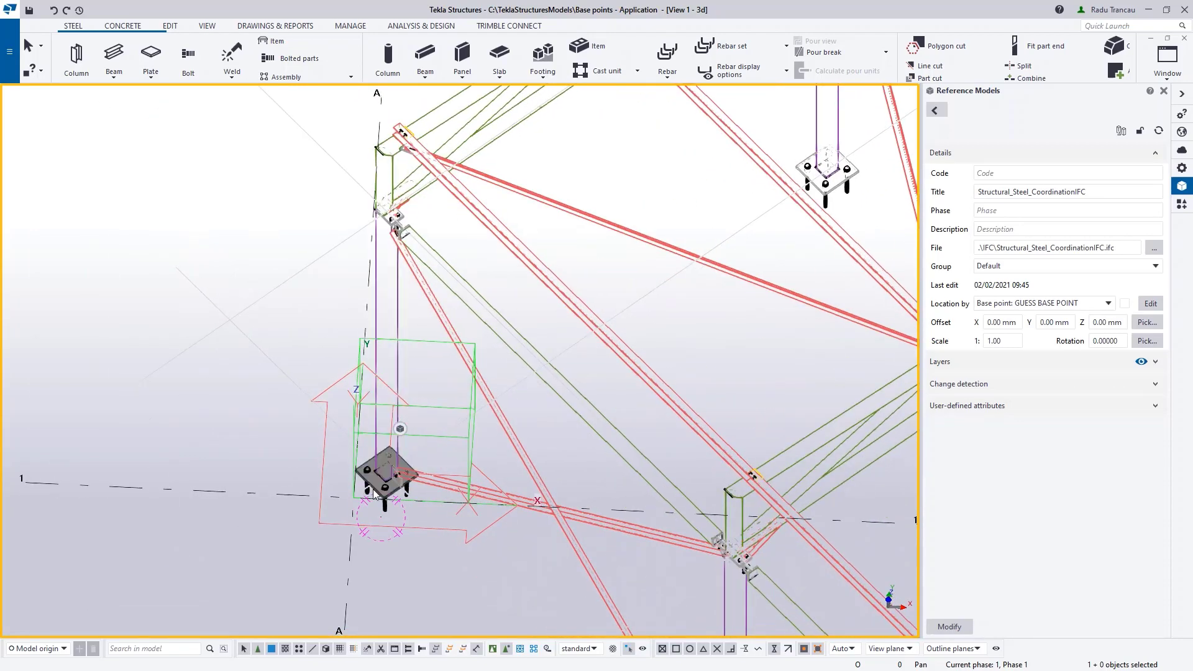
{"action": "scroll", "coordinate": [371, 488], "scroll_direction": "up", "scroll_amount": 4}
{"action": "scroll", "coordinate": [345, 501], "scroll_direction": "up", "scroll_amount": 3}
{"action": "scroll", "coordinate": [396, 453], "scroll_direction": "down", "scroll_amount": 2}
{"action": "mouse_move", "coordinate": [399, 428]}
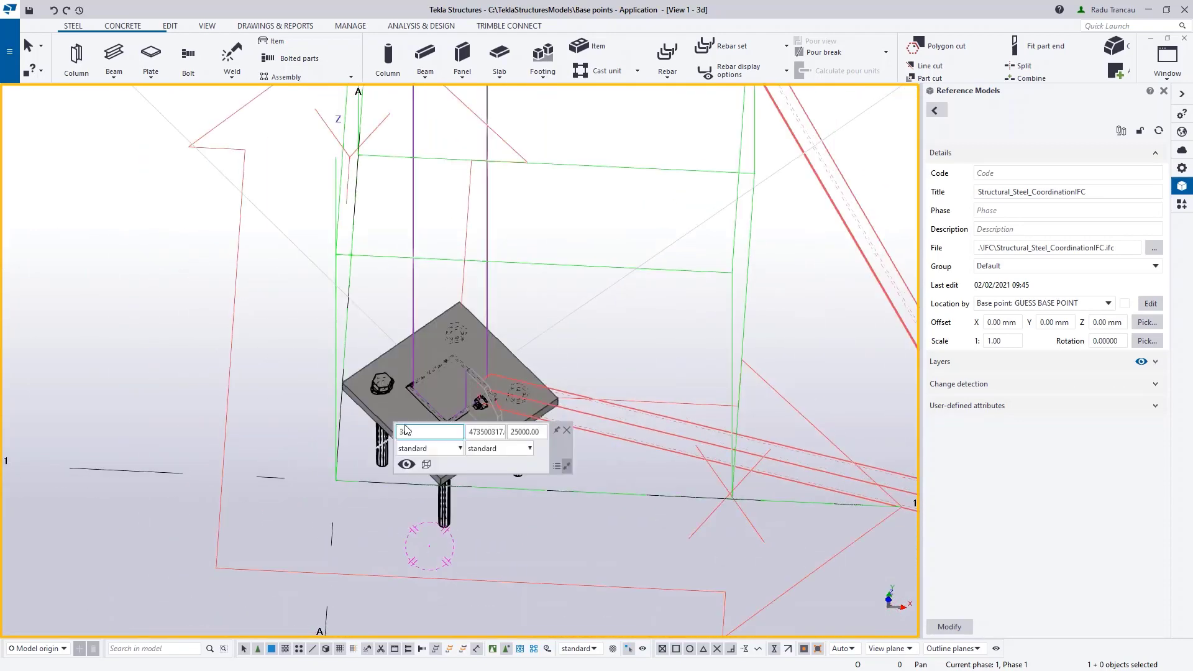
{"action": "scroll", "coordinate": [325, 492], "scroll_direction": "up", "scroll_amount": 5}
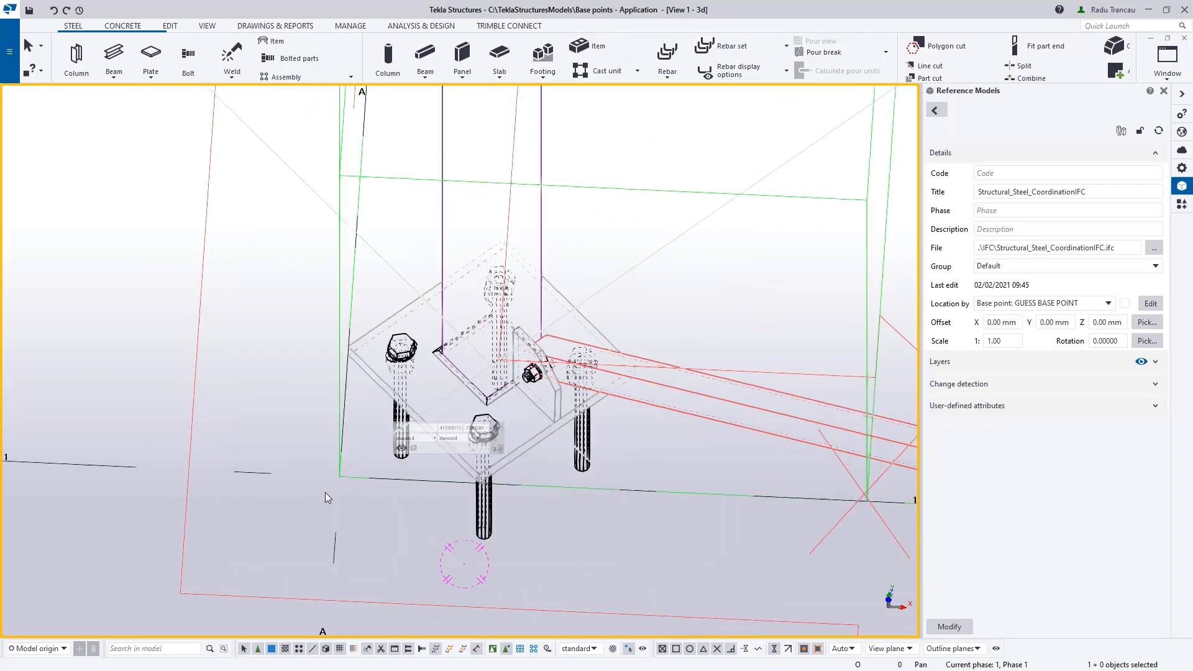
{"action": "scroll", "coordinate": [341, 472], "scroll_direction": "down", "scroll_amount": 3}
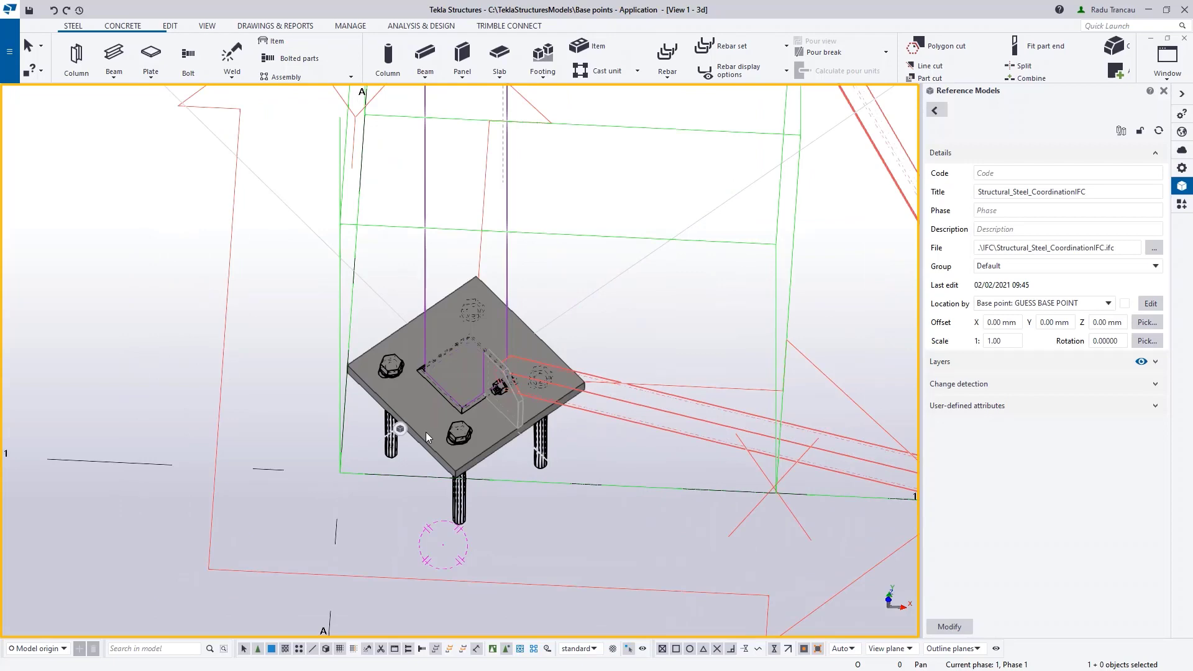
{"action": "scroll", "coordinate": [428, 430], "scroll_direction": "down", "scroll_amount": 5}
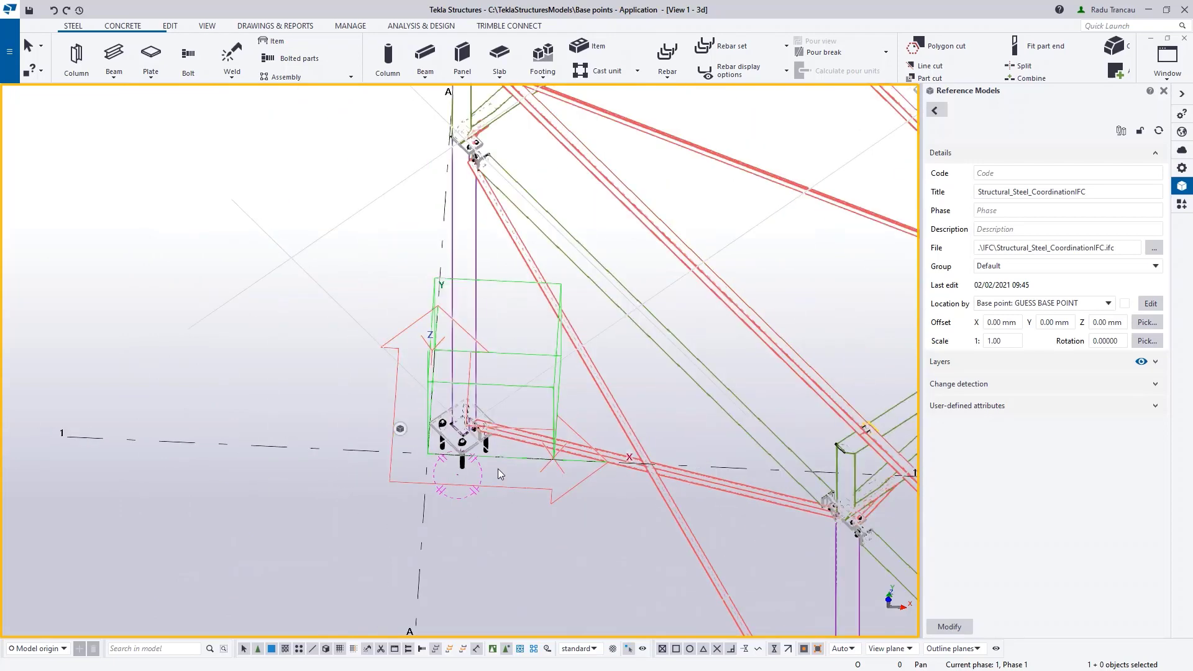
{"action": "scroll", "coordinate": [496, 470], "scroll_direction": "down", "scroll_amount": 2}
Step: Return the view to plan and examine the corner column and base plate's offset from the grid A/1 intersection
{"action": "key", "text": "ctrl+p"}
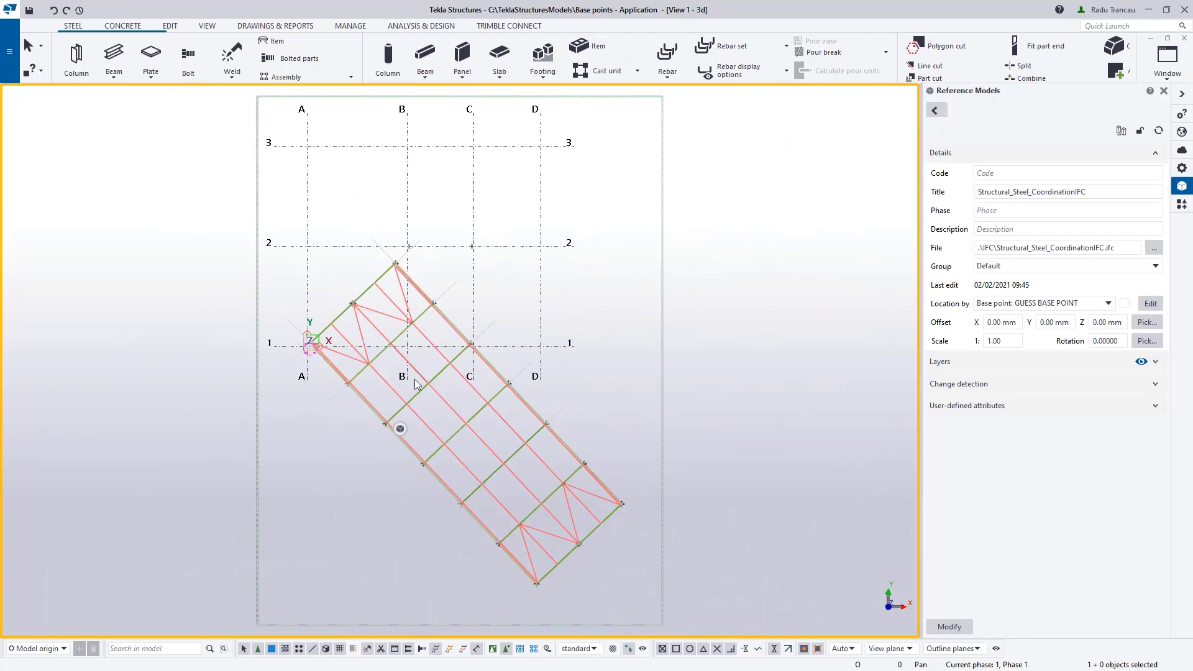
{"action": "scroll", "coordinate": [261, 298], "scroll_direction": "up", "scroll_amount": 8}
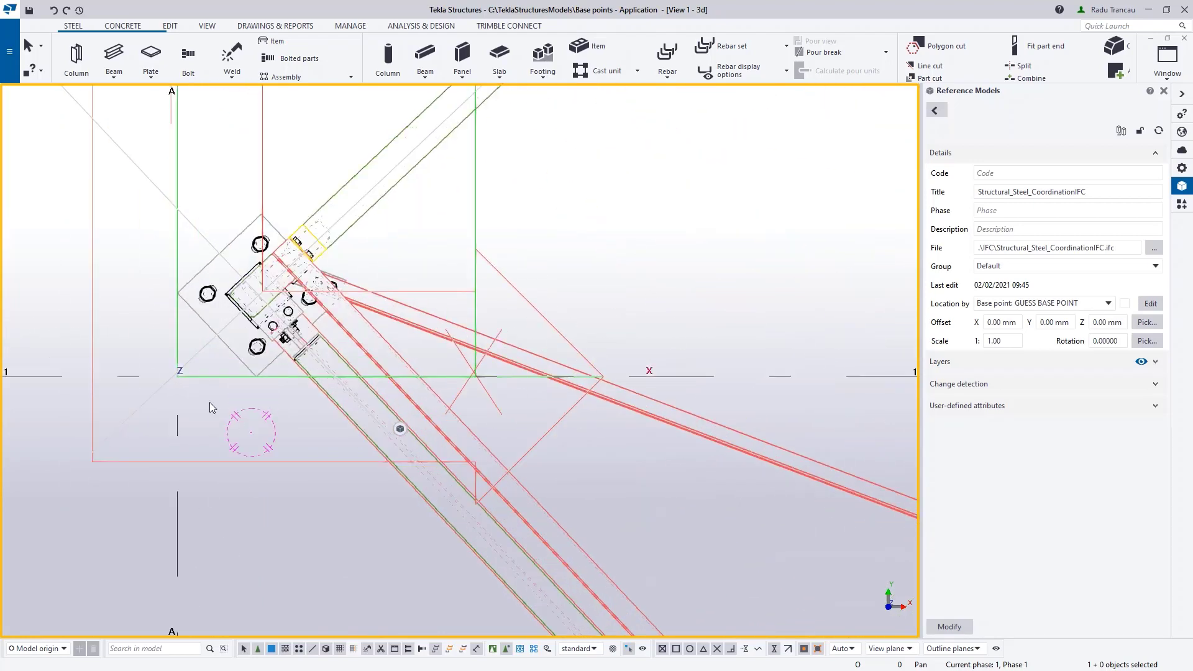
{"action": "scroll", "coordinate": [210, 408], "scroll_direction": "up", "scroll_amount": 6}
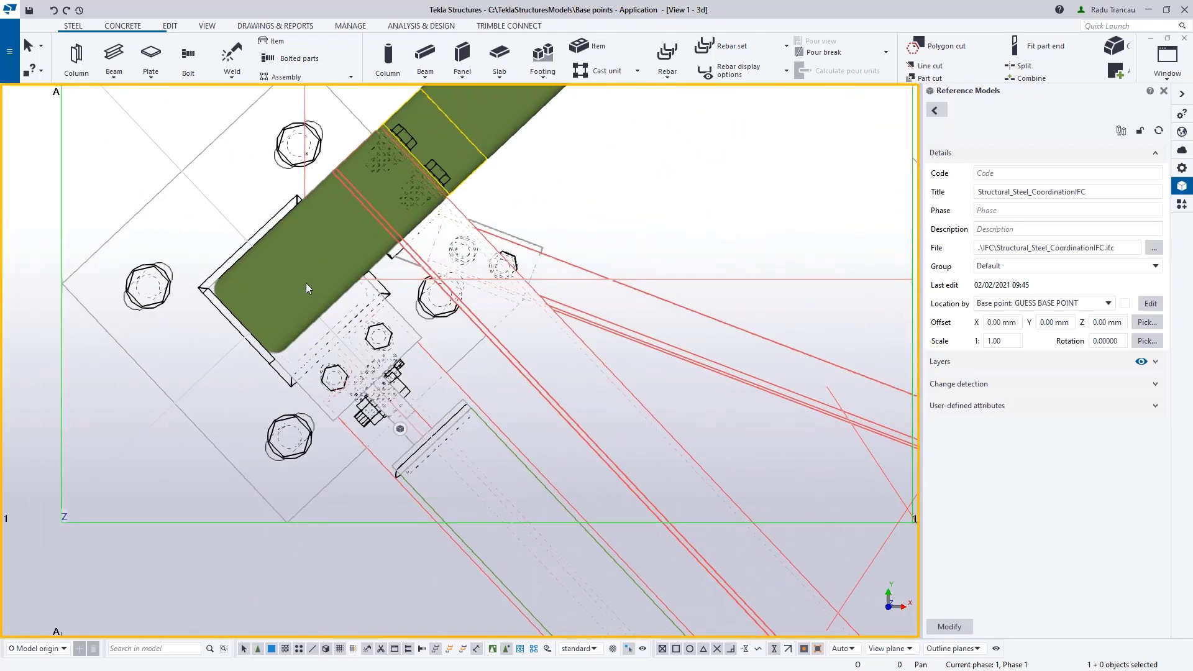
{"action": "scroll", "coordinate": [141, 520], "scroll_direction": "down", "scroll_amount": 4}
{"action": "middle_click_drag", "start_coordinate": [144, 539], "coordinate": [180, 541]}
{"action": "scroll", "coordinate": [180, 541], "scroll_direction": "up", "scroll_amount": 2}
{"action": "scroll", "coordinate": [456, 68], "scroll_direction": "down", "scroll_amount": 3}
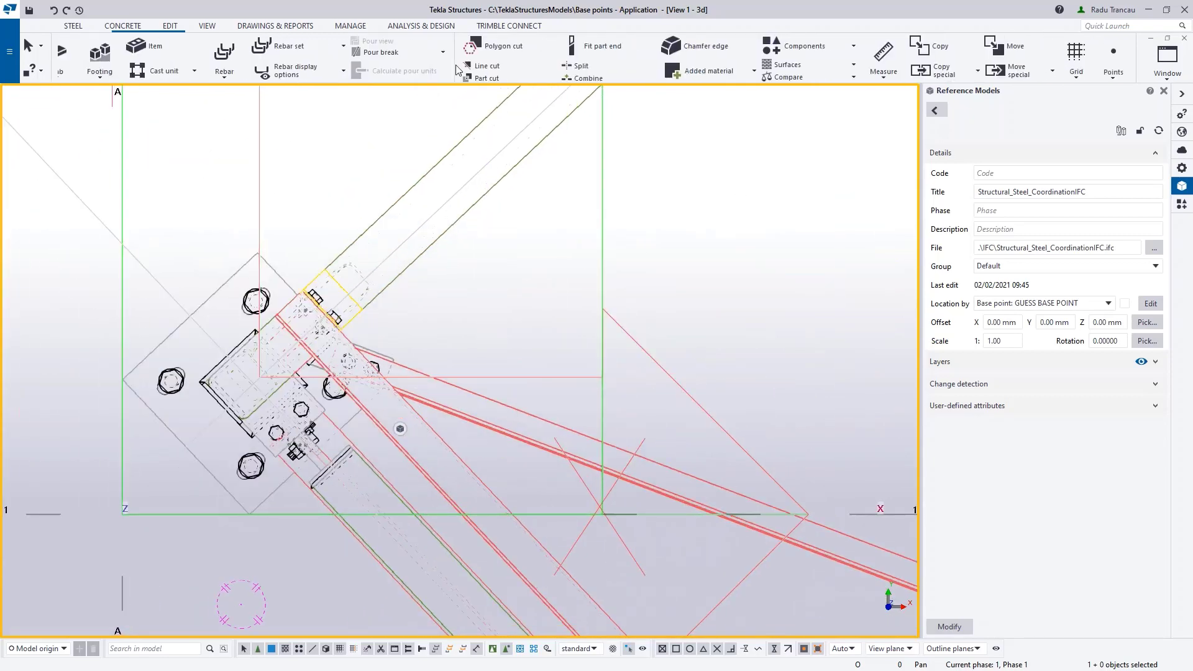
Step: Place a construction point at any position, at the centre of the corner column's section, and end the command
{"action": "scroll", "coordinate": [456, 68], "scroll_direction": "down", "scroll_amount": 3}
{"action": "left_click", "coordinate": [856, 46]}
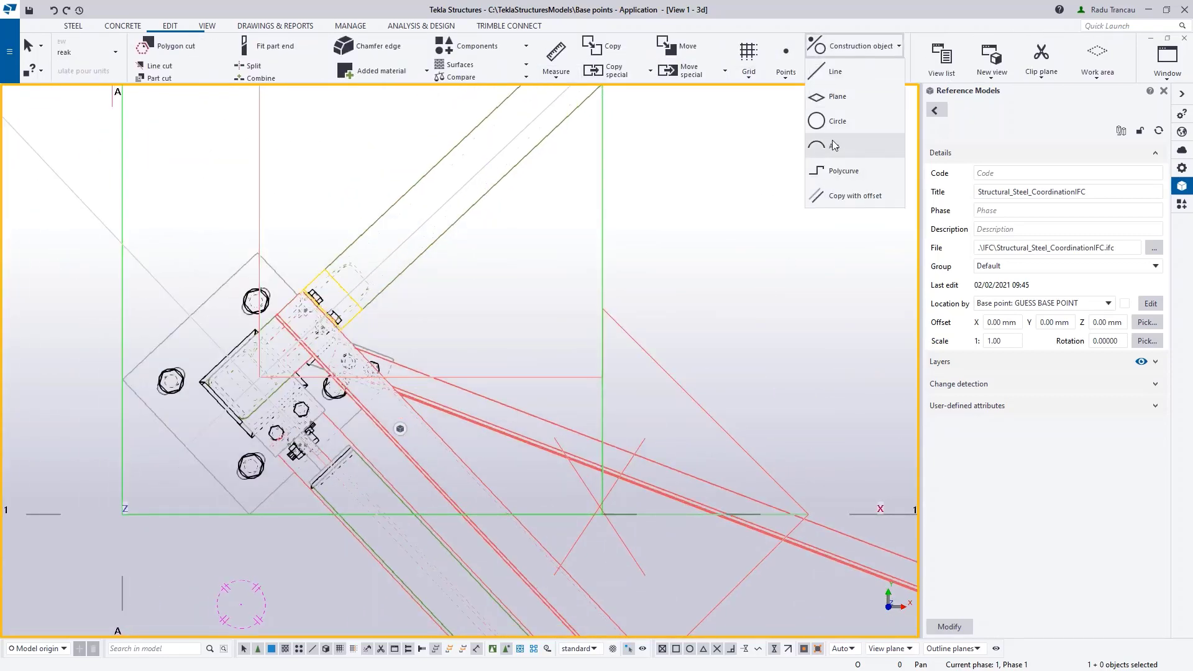
{"action": "left_click", "coordinate": [784, 74]}
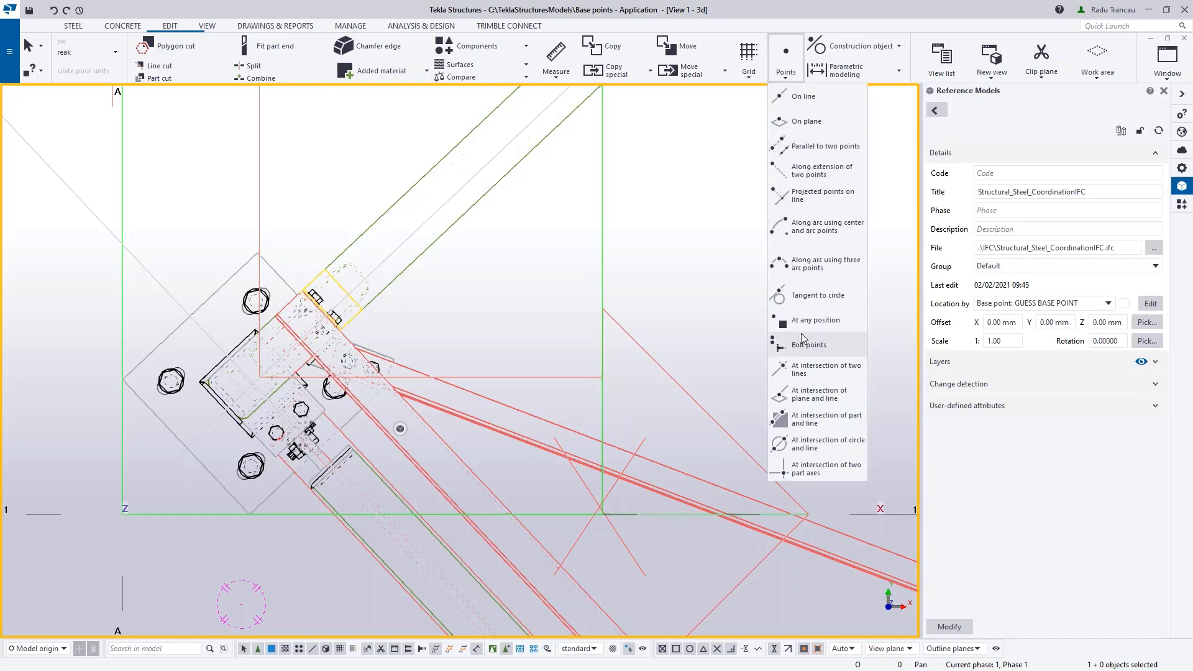
{"action": "left_click", "coordinate": [813, 319]}
{"action": "scroll", "coordinate": [336, 361], "scroll_direction": "up", "scroll_amount": 6}
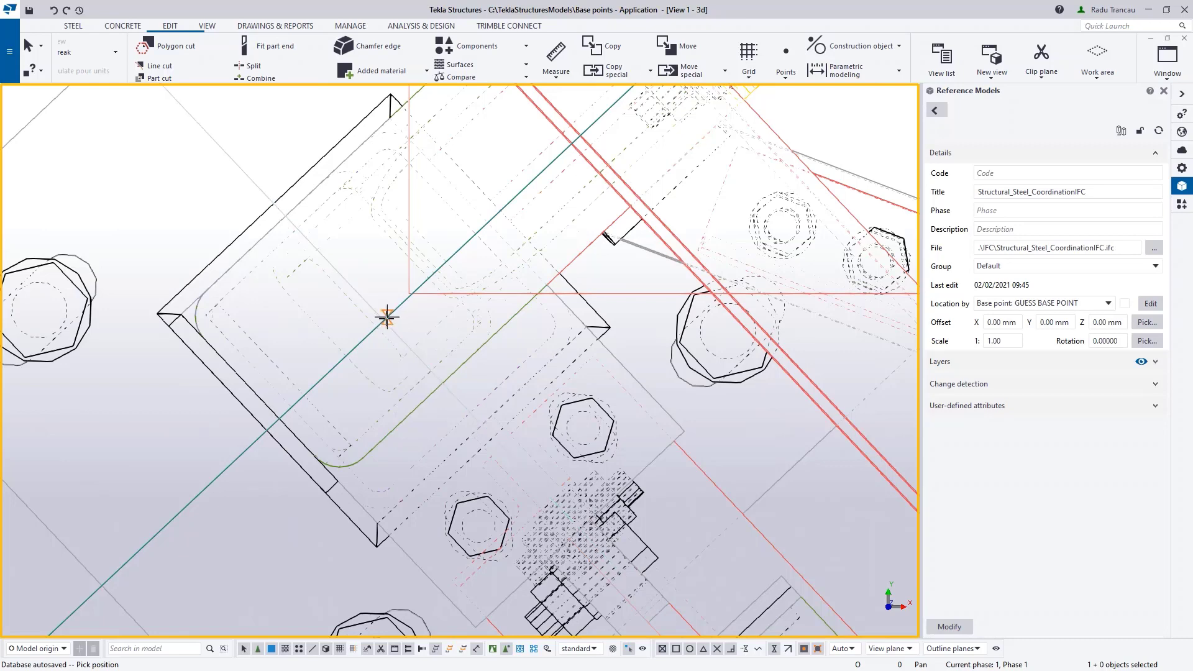
{"action": "left_click", "coordinate": [384, 320]}
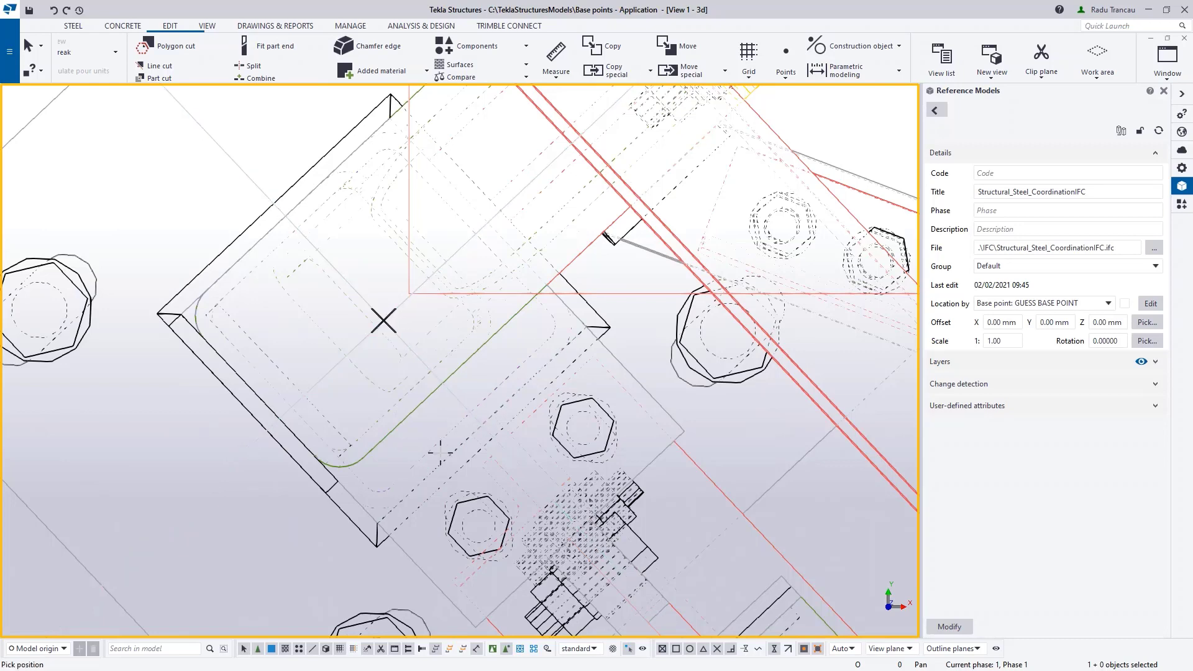
{"action": "scroll", "coordinate": [434, 330], "scroll_direction": "down", "scroll_amount": 3}
{"action": "middle_click_drag", "start_coordinate": [487, 435], "coordinate": [474, 336]}
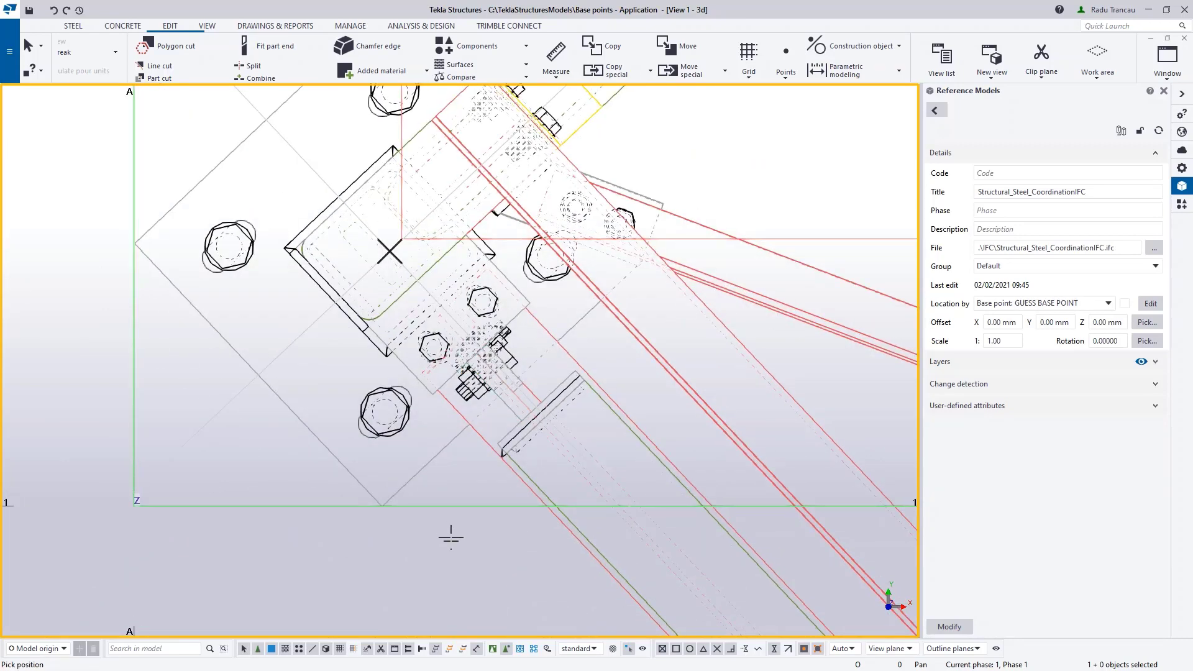
{"action": "right_click", "coordinate": [450, 544]}
{"action": "left_click", "coordinate": [499, 330]}
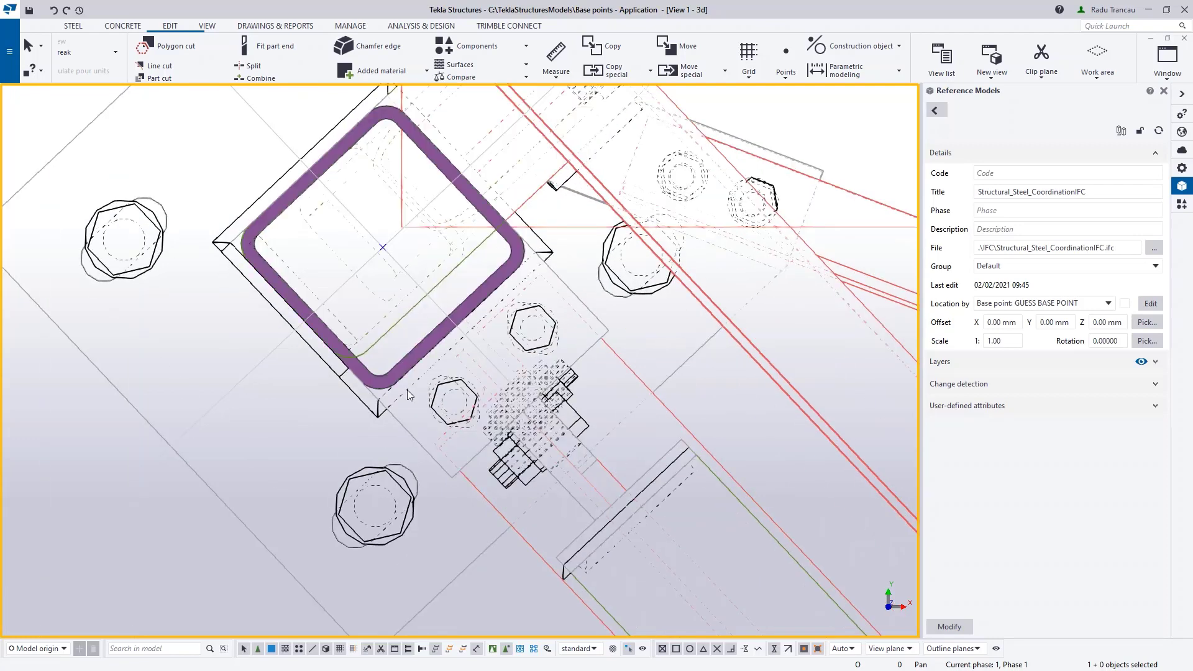
Step: Inquire the new construction point's coordinates and move the report aside so the model stays visible
{"action": "mouse_move", "coordinate": [397, 258]}
{"action": "middle_mouse_down", "text": "ctrl"}
{"action": "mouse_move", "coordinate": [372, 320]}
{"action": "mouse_move", "coordinate": [370, 286]}
{"action": "middle_mouse_up", "text": "ctrl"}
{"action": "scroll", "coordinate": [385, 285], "scroll_direction": "down", "scroll_amount": 3}
{"action": "middle_click_drag", "start_coordinate": [427, 500], "coordinate": [444, 221]}
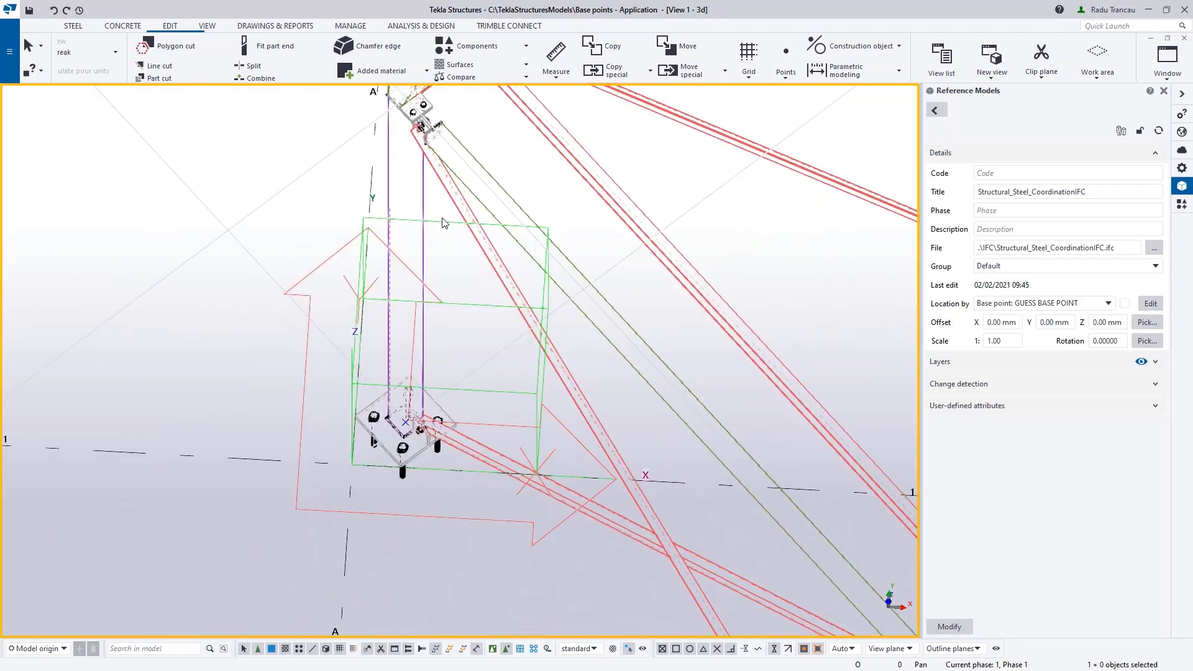
{"action": "scroll", "coordinate": [434, 449], "scroll_direction": "up", "scroll_amount": 3}
{"action": "scroll", "coordinate": [375, 392], "scroll_direction": "up", "scroll_amount": 3}
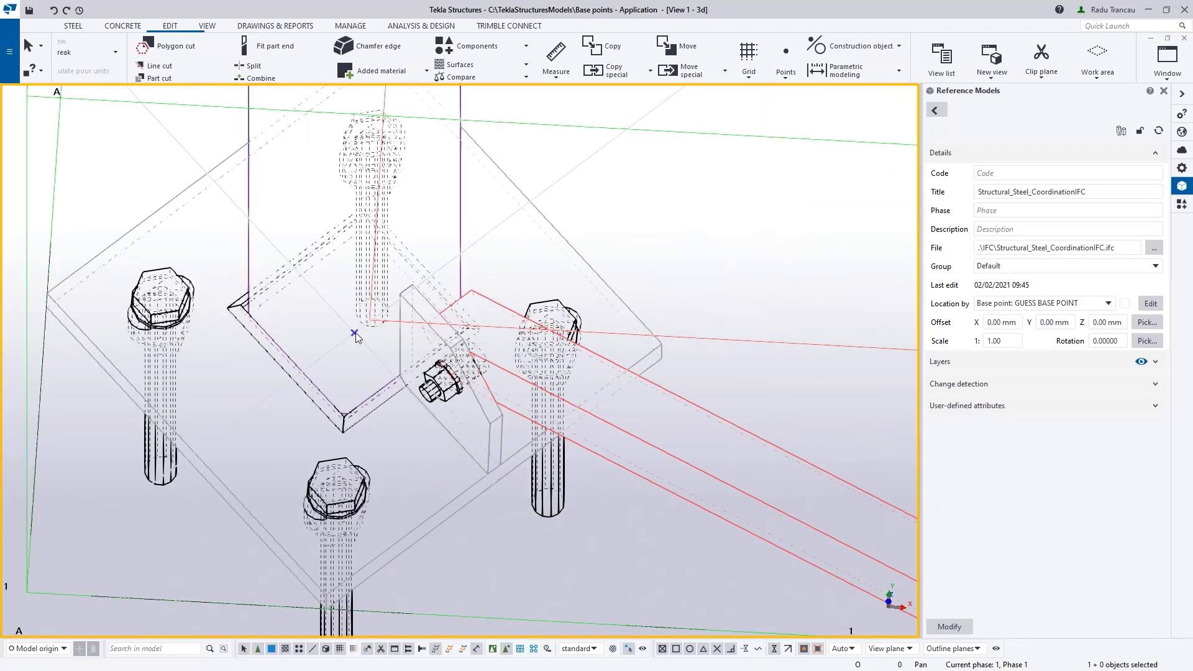
{"action": "right_click", "coordinate": [355, 333]}
{"action": "left_click", "coordinate": [410, 373]}
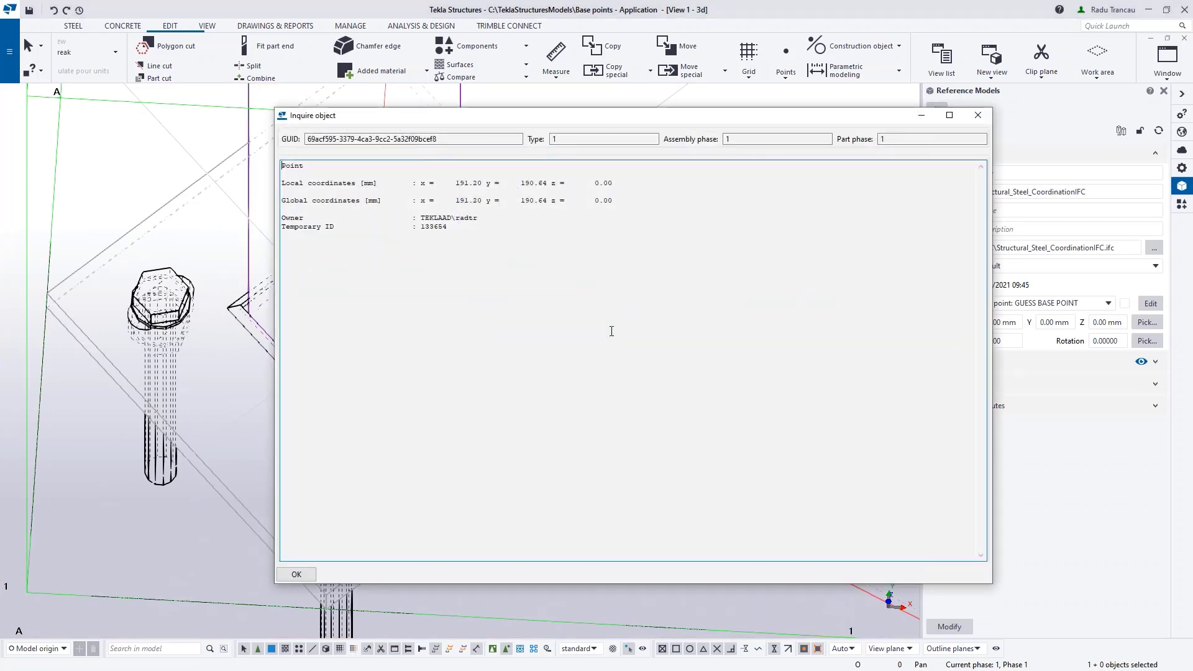
{"action": "left_click_drag", "start_coordinate": [573, 111], "coordinate": [759, 115]}
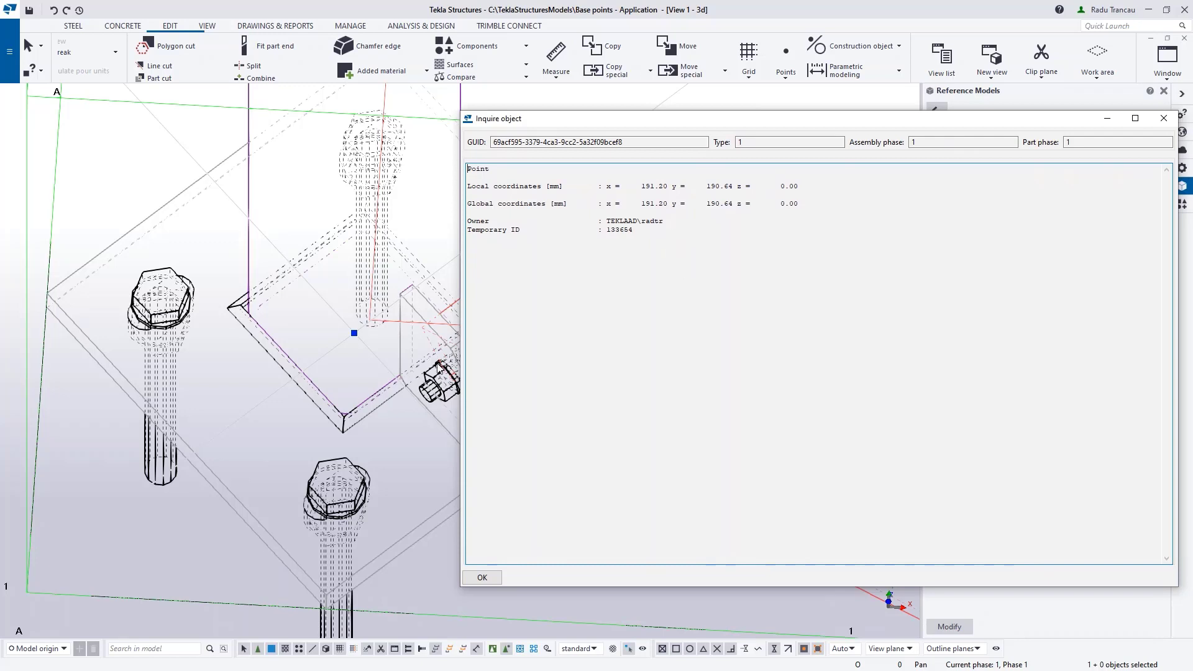
Step: Open the GUESS BASE POINT definition beside the point report and compare its East and North coordinates with the point's X and Y
{"action": "left_click", "coordinate": [12, 56]}
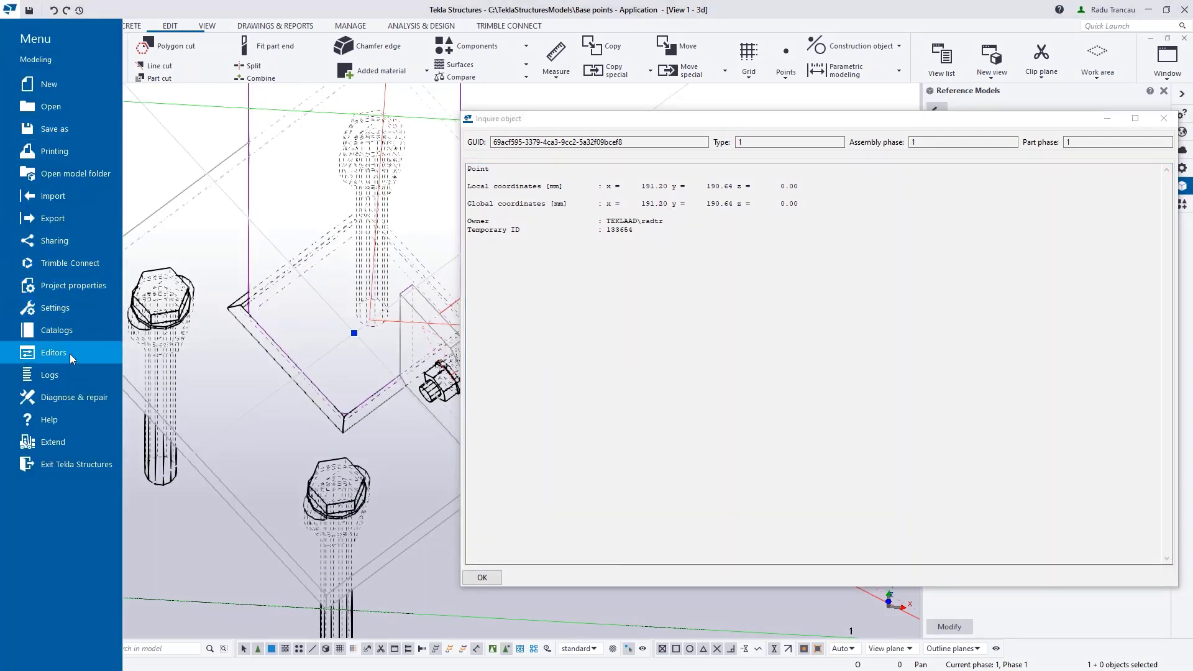
{"action": "left_click", "coordinate": [68, 286]}
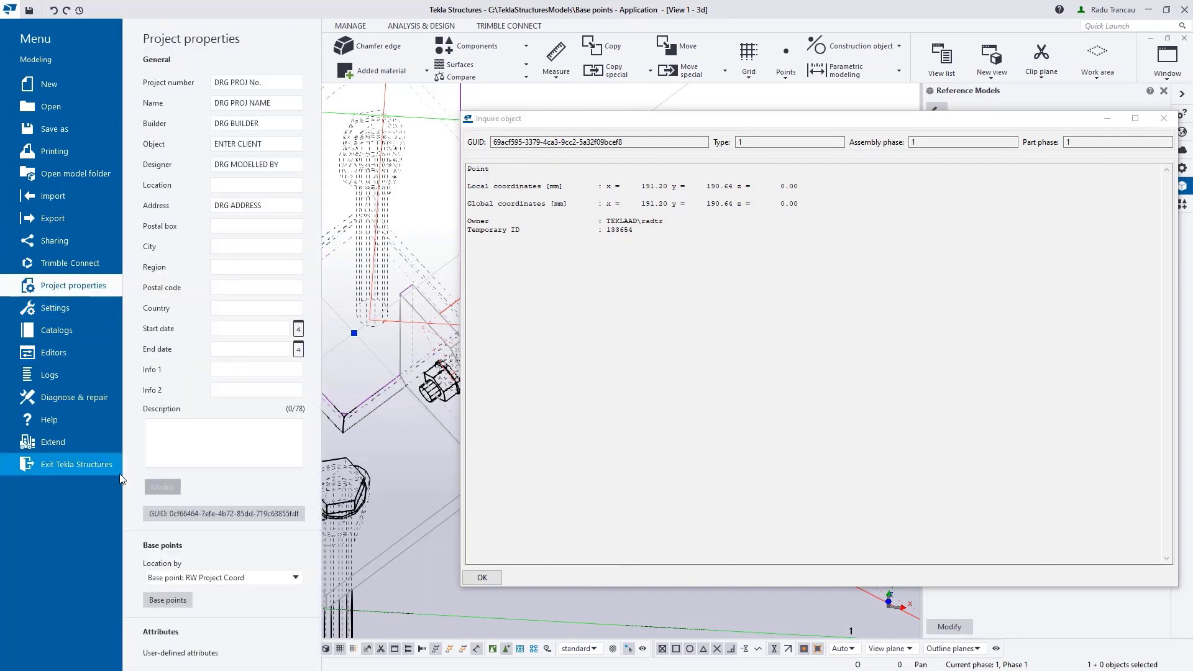
{"action": "left_click", "coordinate": [168, 600]}
{"action": "left_click_drag", "start_coordinate": [555, 200], "coordinate": [192, 200]}
{"action": "left_click", "coordinate": [199, 256]}
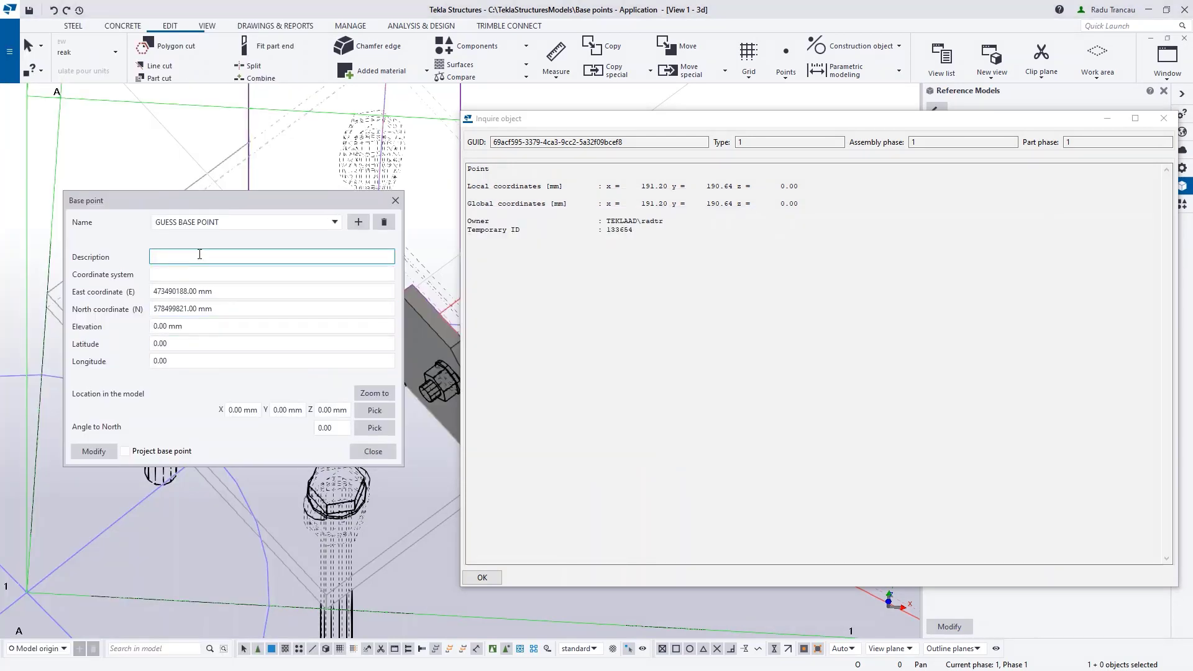
{"action": "left_click", "coordinate": [197, 292]}
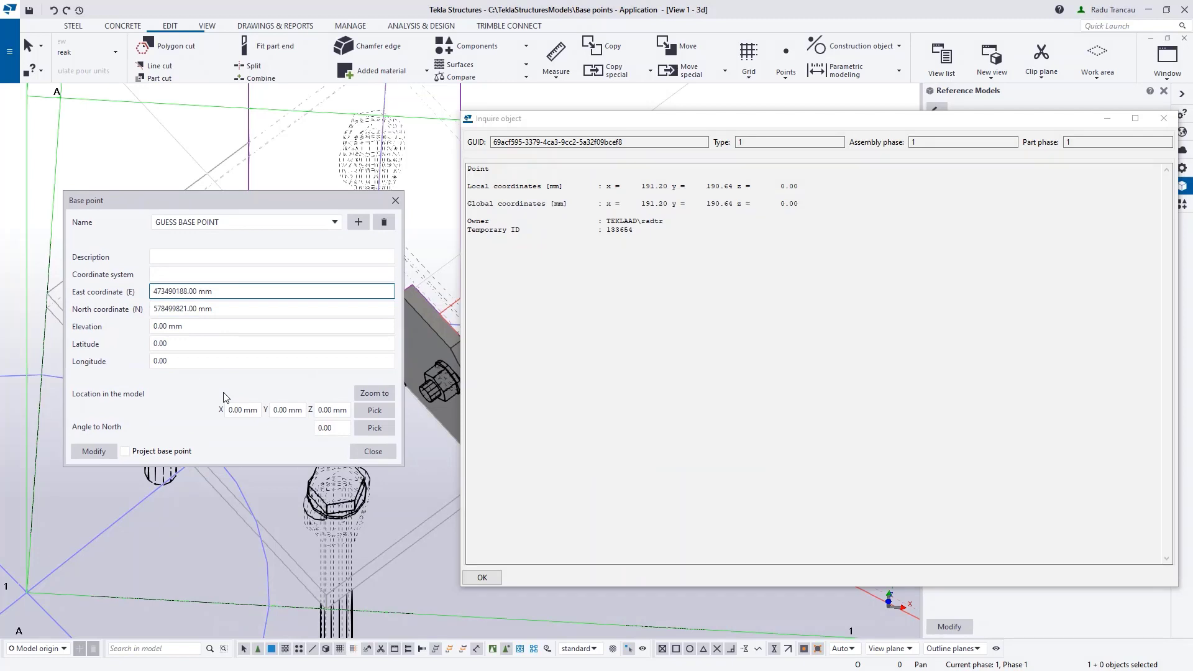
{"action": "left_click", "coordinate": [180, 291]}
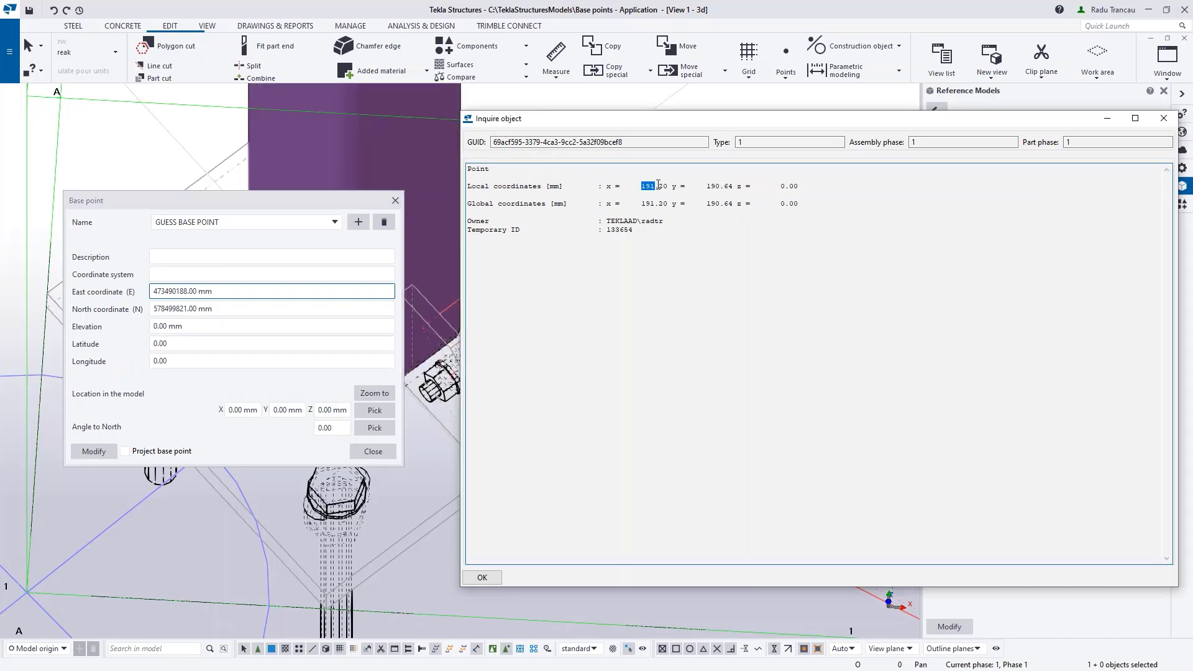
{"action": "left_click_drag", "start_coordinate": [640, 186], "coordinate": [677, 186]}
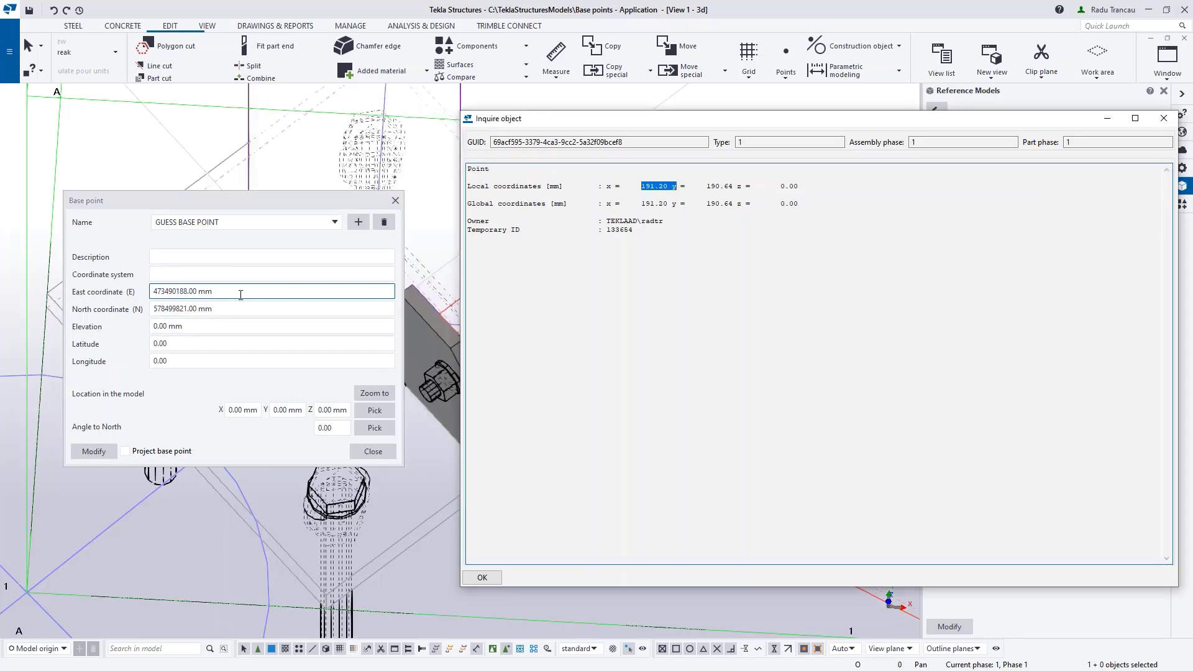
{"action": "left_click_drag", "start_coordinate": [705, 186], "coordinate": [731, 189]}
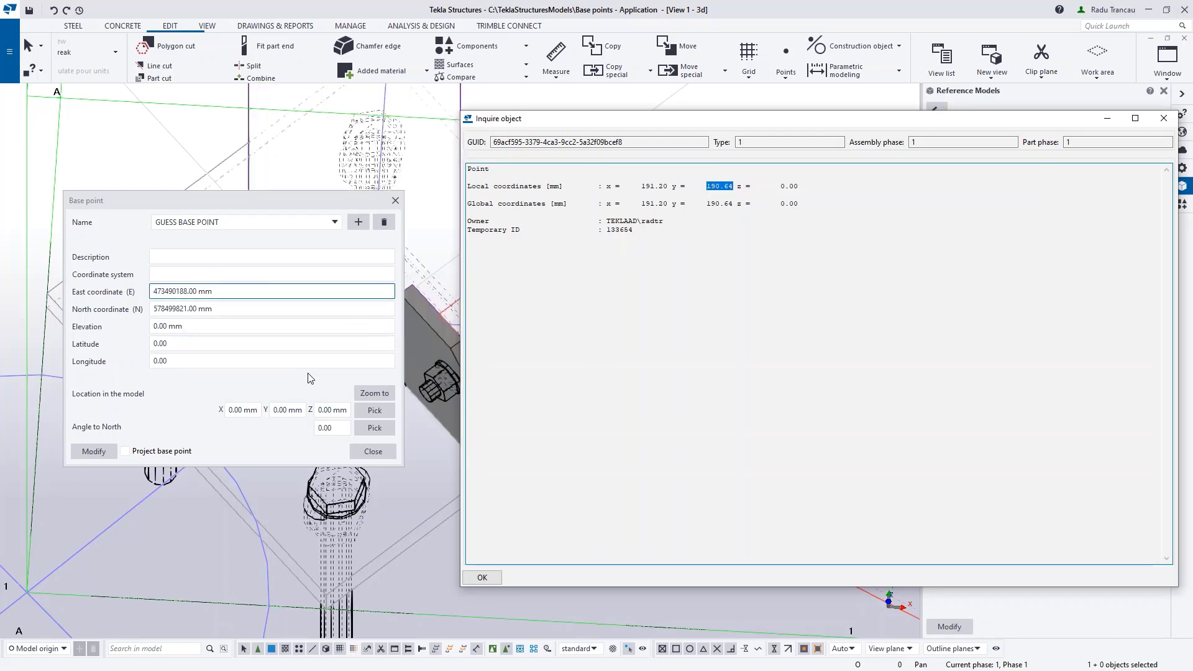
{"action": "left_click", "coordinate": [180, 308]}
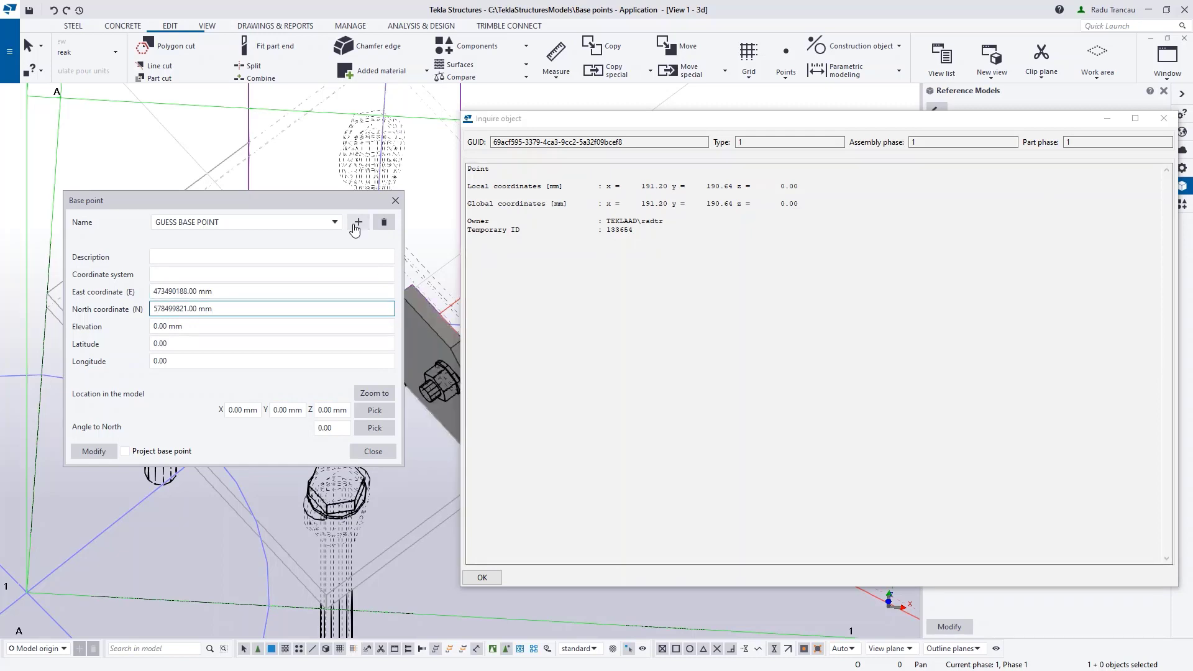
{"action": "left_click_drag", "start_coordinate": [331, 204], "coordinate": [359, 318]}
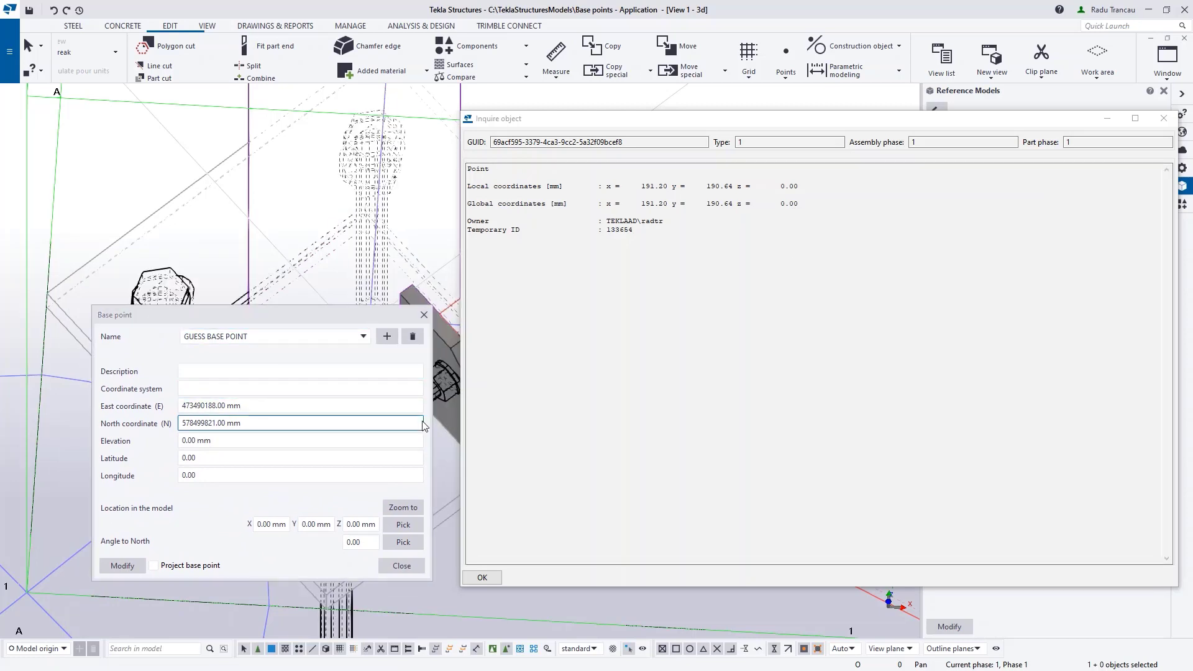
Step: Set GUESS BASE POINT to East 473490379.20 mm and North 578500011.60 mm, apply it to the related reference model locations, and close the settings
{"action": "left_click", "coordinate": [267, 405]}
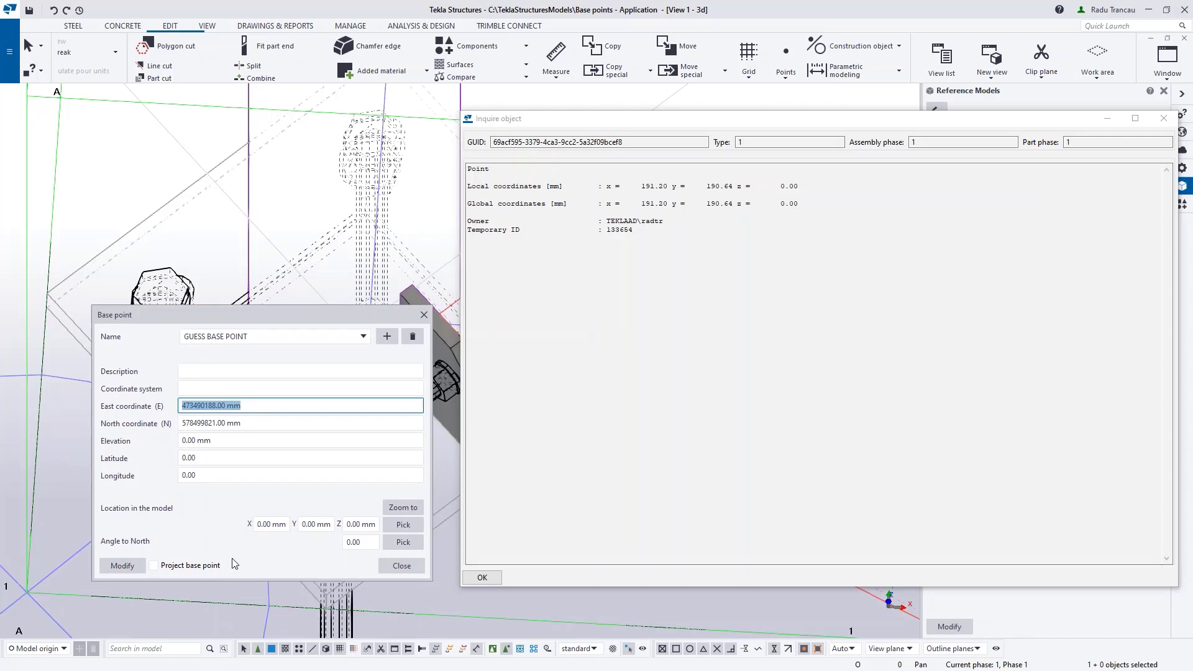
{"action": "type", "text": "473490379.2"}
{"action": "key", "text": "Tab"}
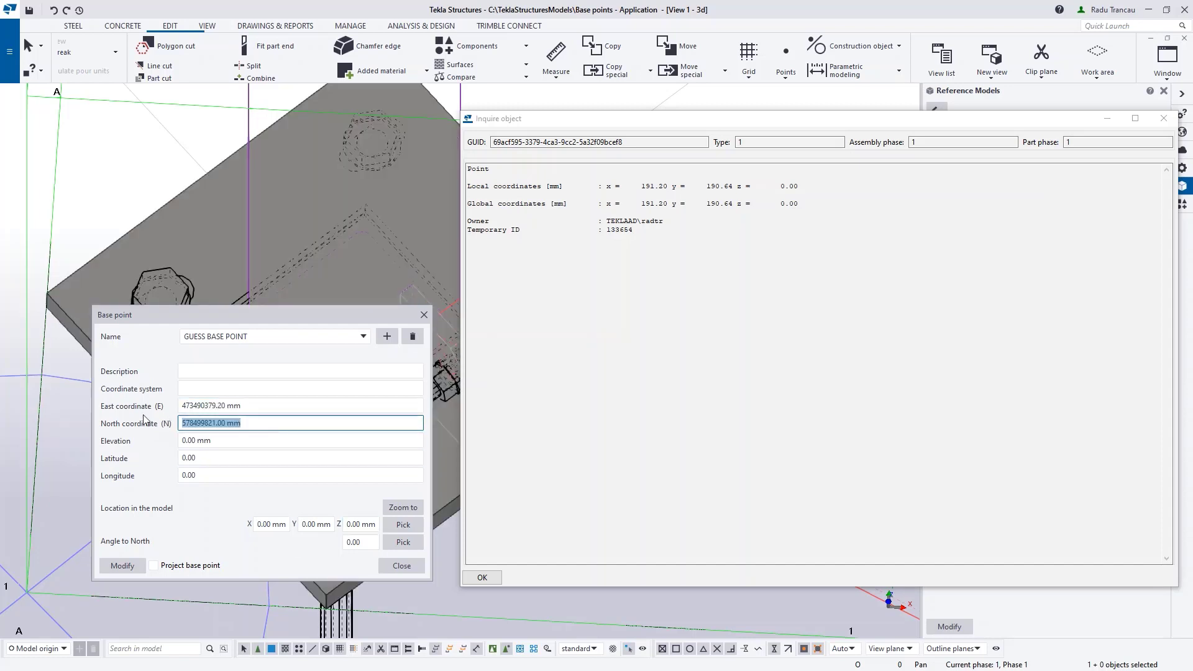
{"action": "type", "text": "578500011.6"}
{"action": "left_click", "coordinate": [122, 566]}
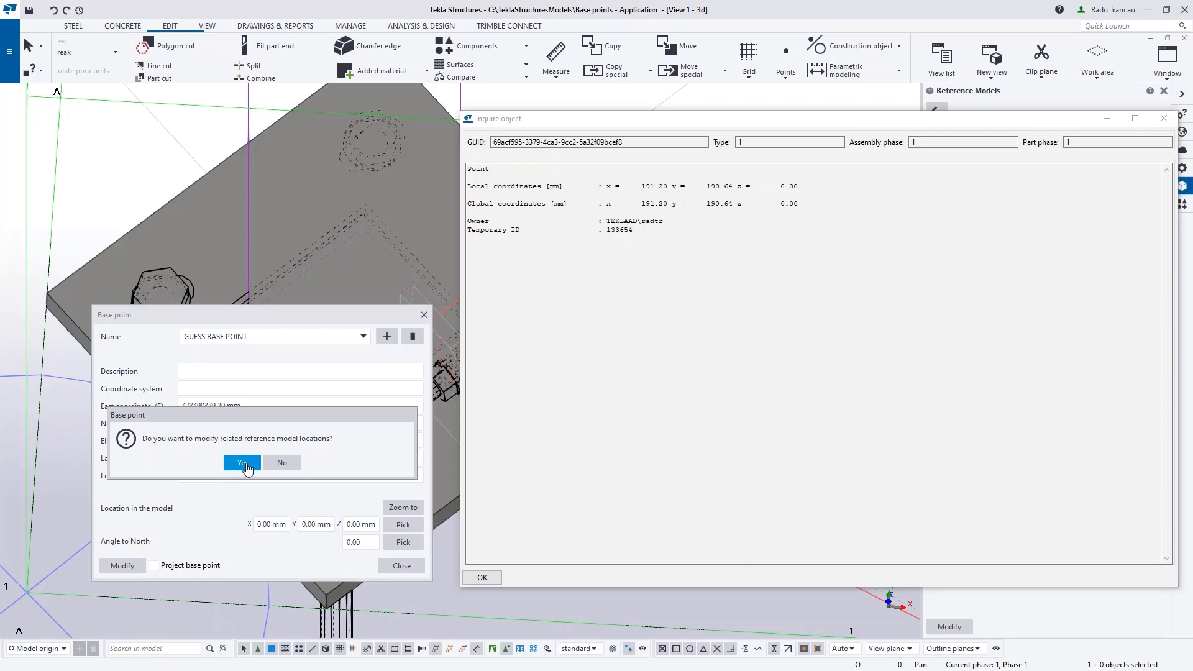
{"action": "left_click", "coordinate": [242, 463]}
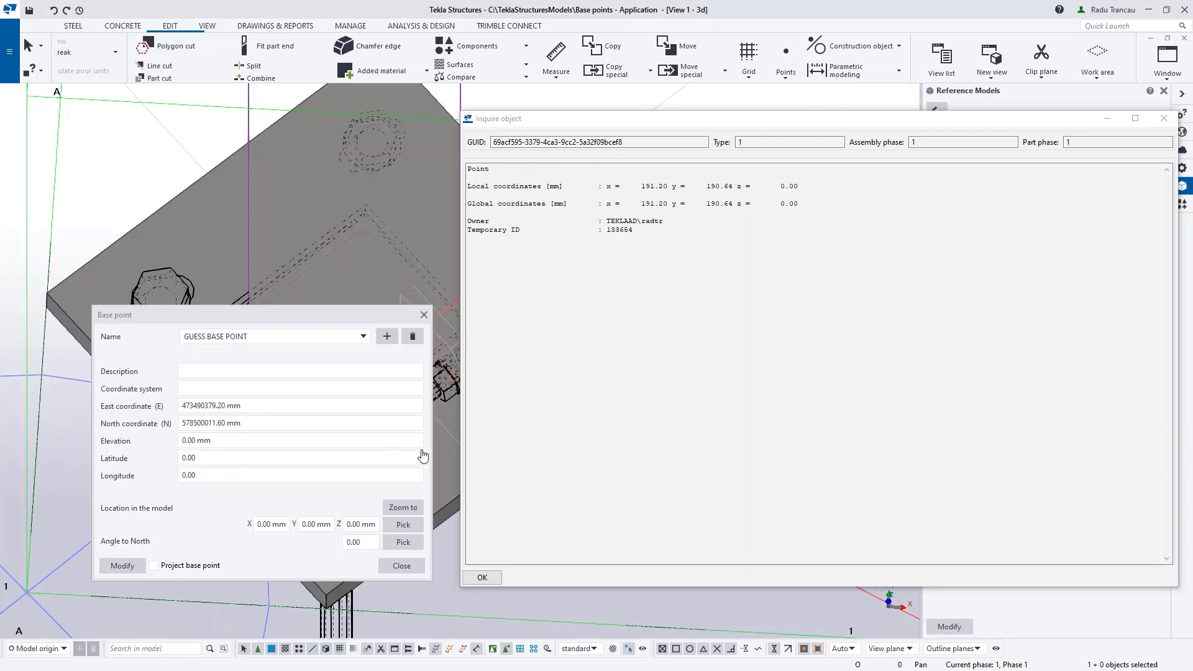
{"action": "left_click", "coordinate": [401, 565]}
Step: Switch the view to plan and check the corner column's position against the grid A/1 intersection
{"action": "scroll", "coordinate": [299, 490], "scroll_direction": "up", "scroll_amount": 5}
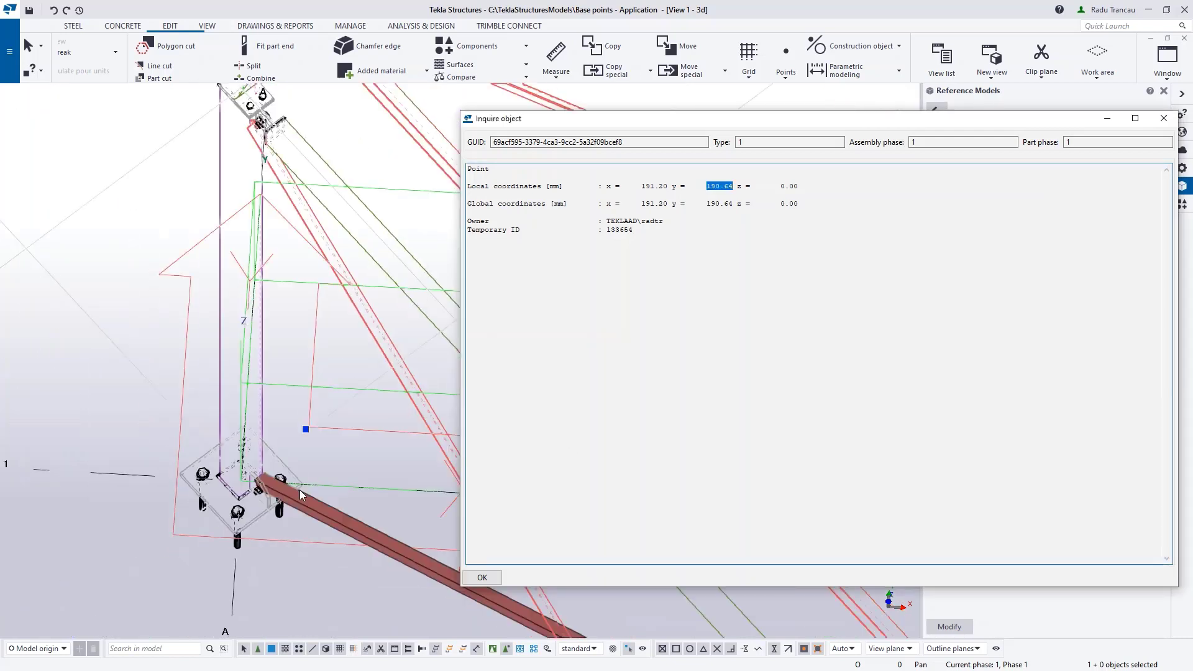
{"action": "key", "text": "ctrl+p"}
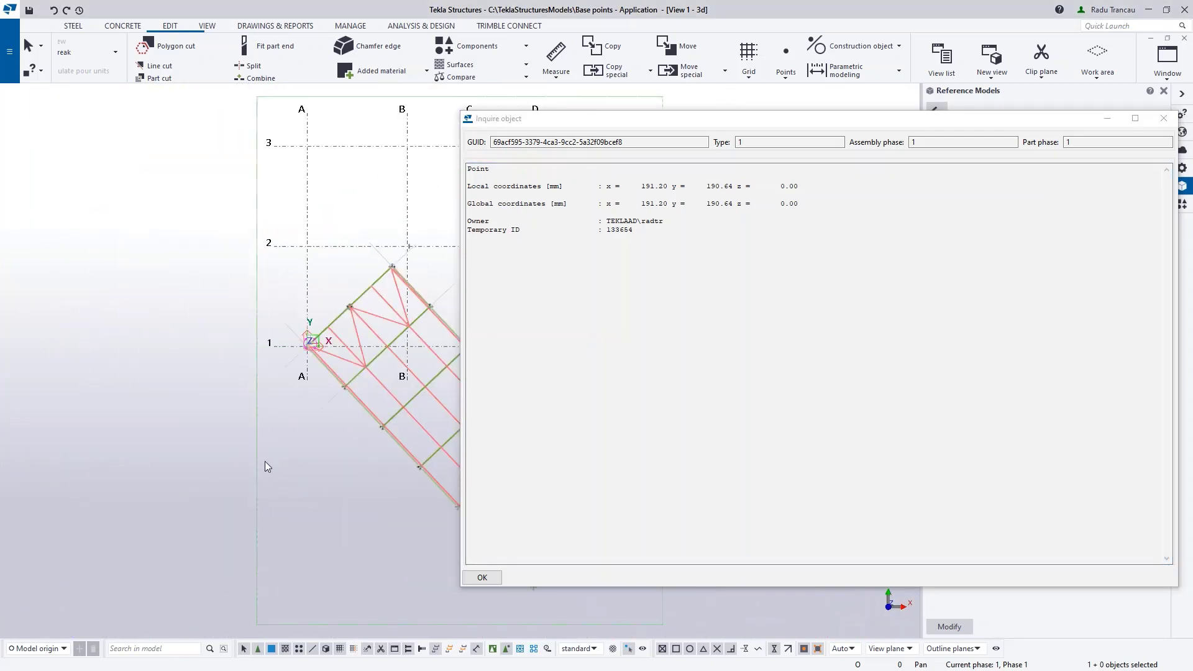
{"action": "scroll", "coordinate": [266, 386], "scroll_direction": "up", "scroll_amount": 4}
{"action": "scroll", "coordinate": [297, 358], "scroll_direction": "up", "scroll_amount": 5}
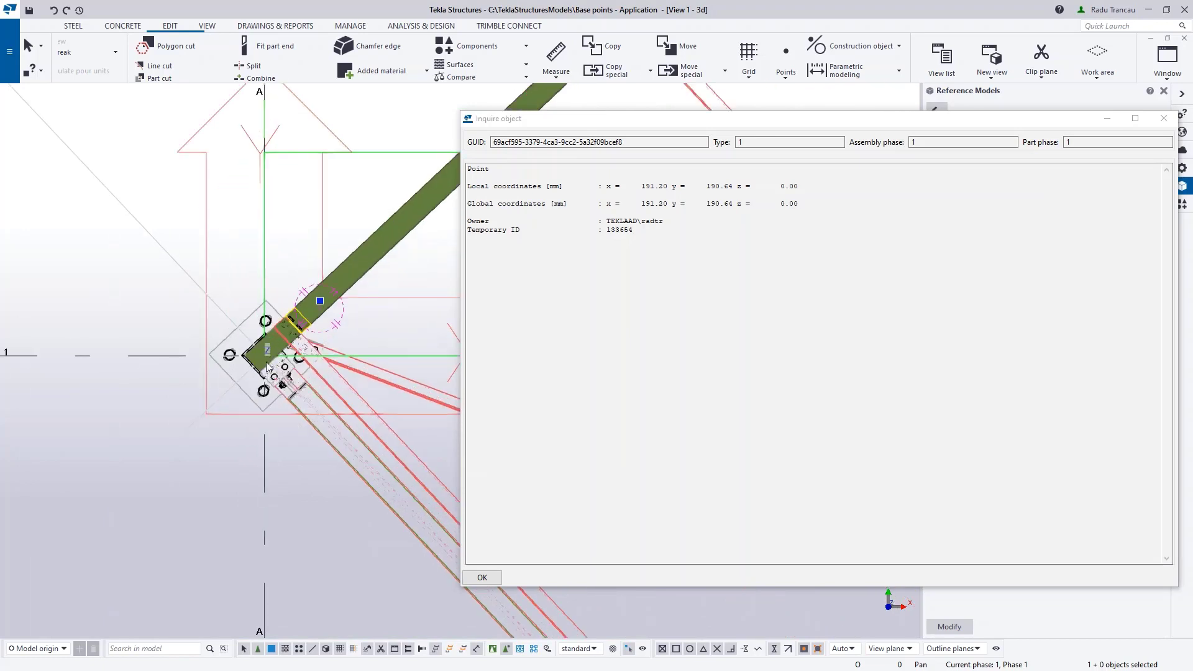
Step: Close the point report and check the corner column base against the model origin in 3D and in plan
{"action": "scroll", "coordinate": [301, 524], "scroll_direction": "down", "scroll_amount": 3}
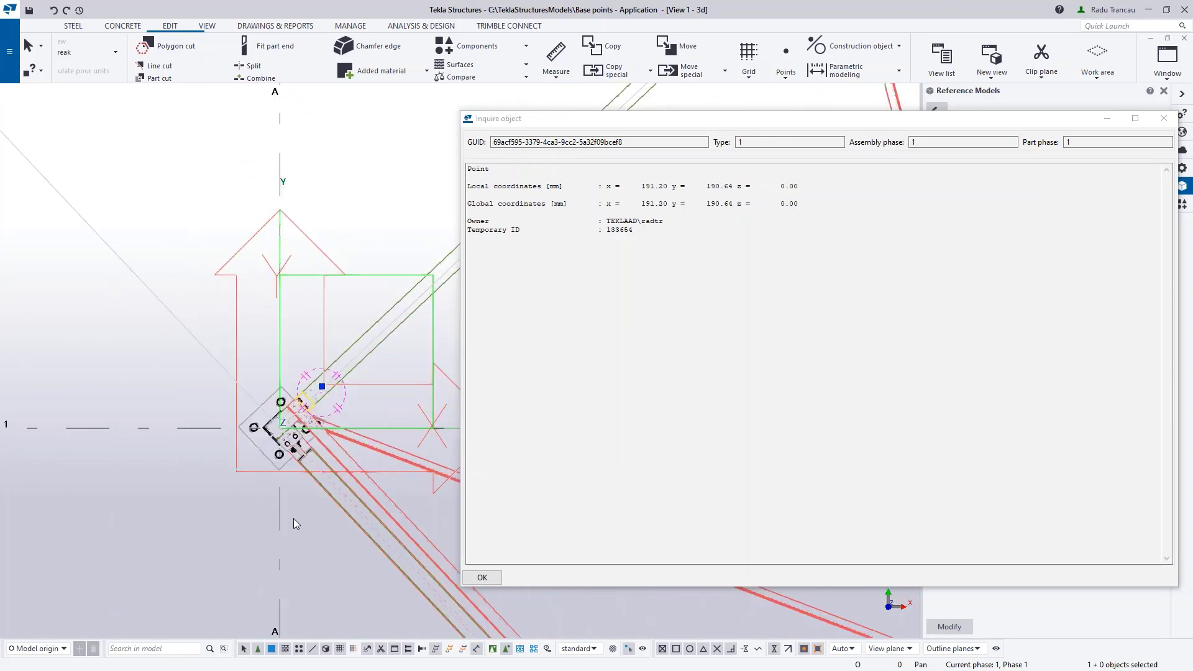
{"action": "left_click", "coordinate": [1163, 118]}
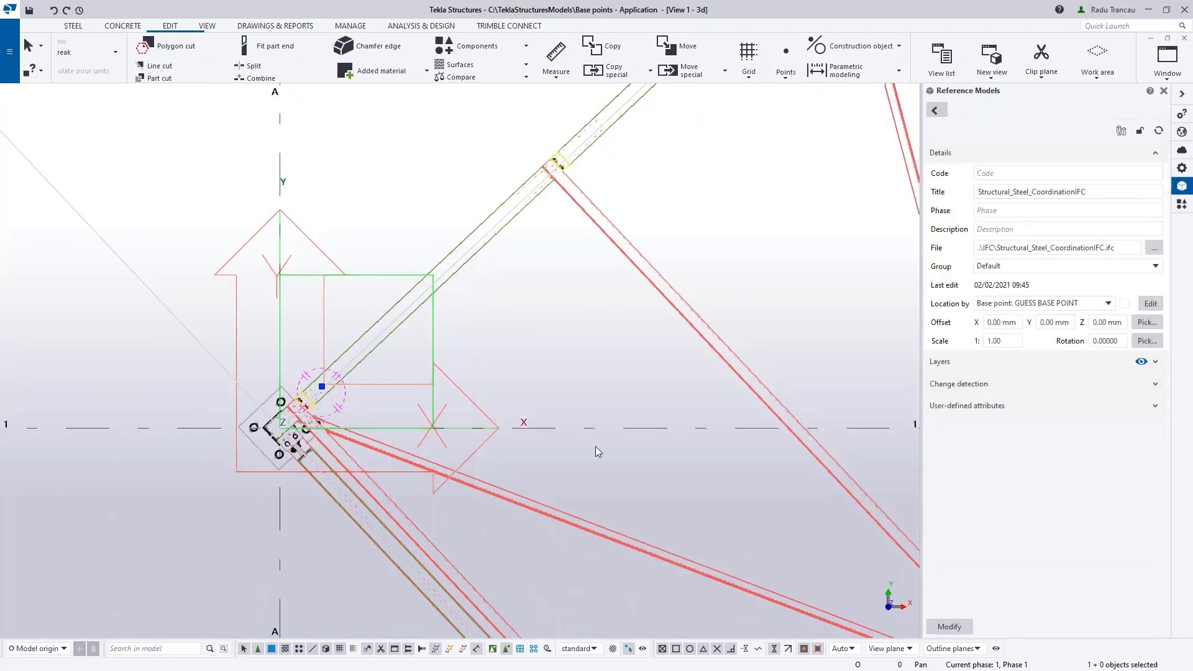
{"action": "scroll", "coordinate": [505, 389], "scroll_direction": "down", "scroll_amount": 5}
{"action": "scroll", "coordinate": [524, 421], "scroll_direction": "down", "scroll_amount": 3}
{"action": "middle_click_drag", "start_coordinate": [486, 486], "coordinate": [380, 392]}
{"action": "middle_click_drag", "start_coordinate": [453, 361], "coordinate": [467, 209], "text": "ctrl"}
{"action": "scroll", "coordinate": [366, 337], "scroll_direction": "up", "scroll_amount": 5}
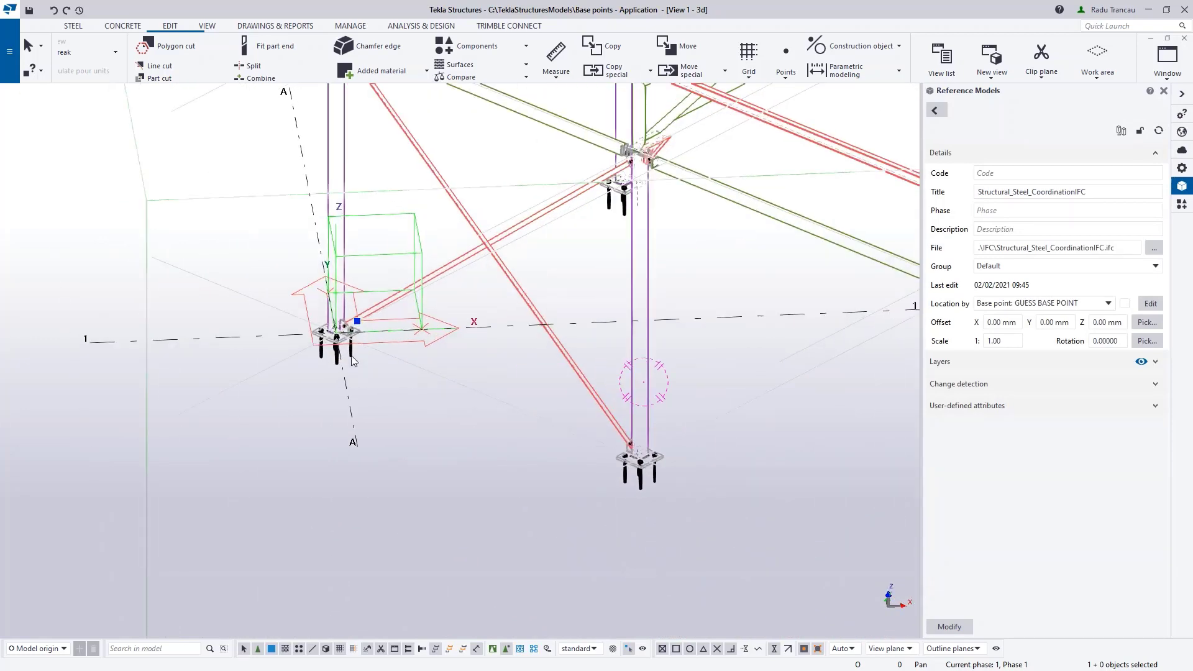
{"action": "scroll", "coordinate": [367, 356], "scroll_direction": "down", "scroll_amount": 2}
{"action": "middle_click_drag", "start_coordinate": [491, 416], "coordinate": [482, 561]}
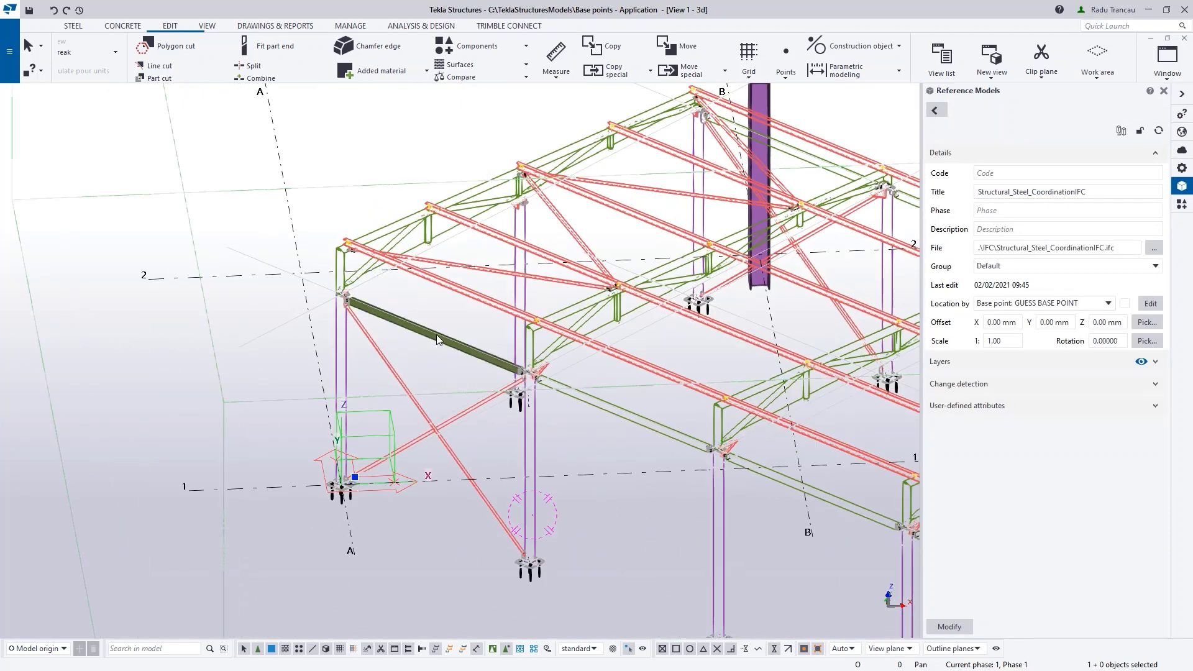
{"action": "middle_click_drag", "start_coordinate": [439, 345], "coordinate": [433, 277], "text": "ctrl"}
{"action": "middle_click_drag", "start_coordinate": [433, 277], "coordinate": [428, 324]}
{"action": "scroll", "coordinate": [325, 384], "scroll_direction": "up", "scroll_amount": 8}
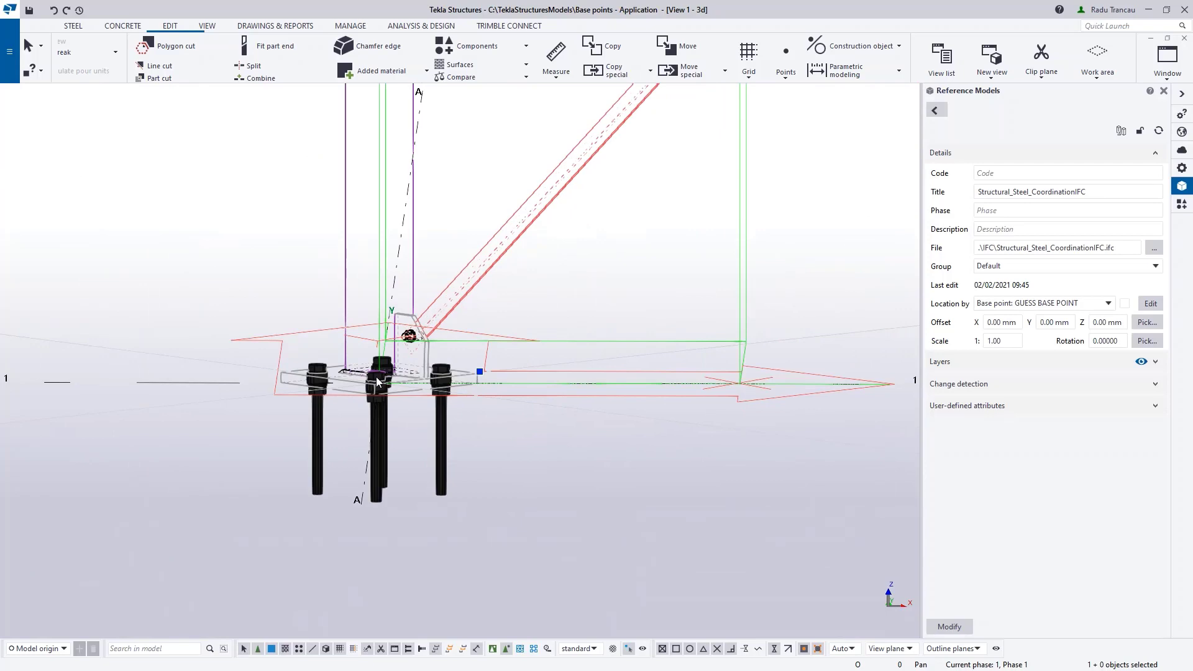
{"action": "scroll", "coordinate": [377, 367], "scroll_direction": "down", "scroll_amount": 4}
{"action": "scroll", "coordinate": [407, 401], "scroll_direction": "down", "scroll_amount": 3}
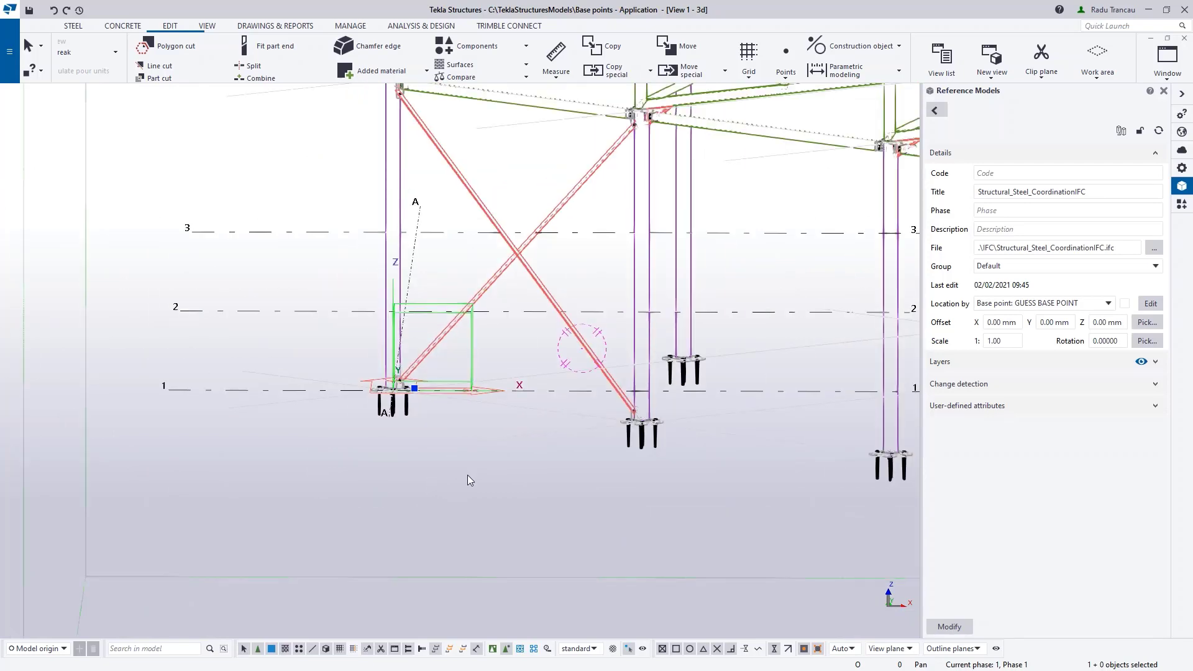
{"action": "key", "text": "ctrl+p"}
{"action": "scroll", "coordinate": [314, 340], "scroll_direction": "up", "scroll_amount": 10}
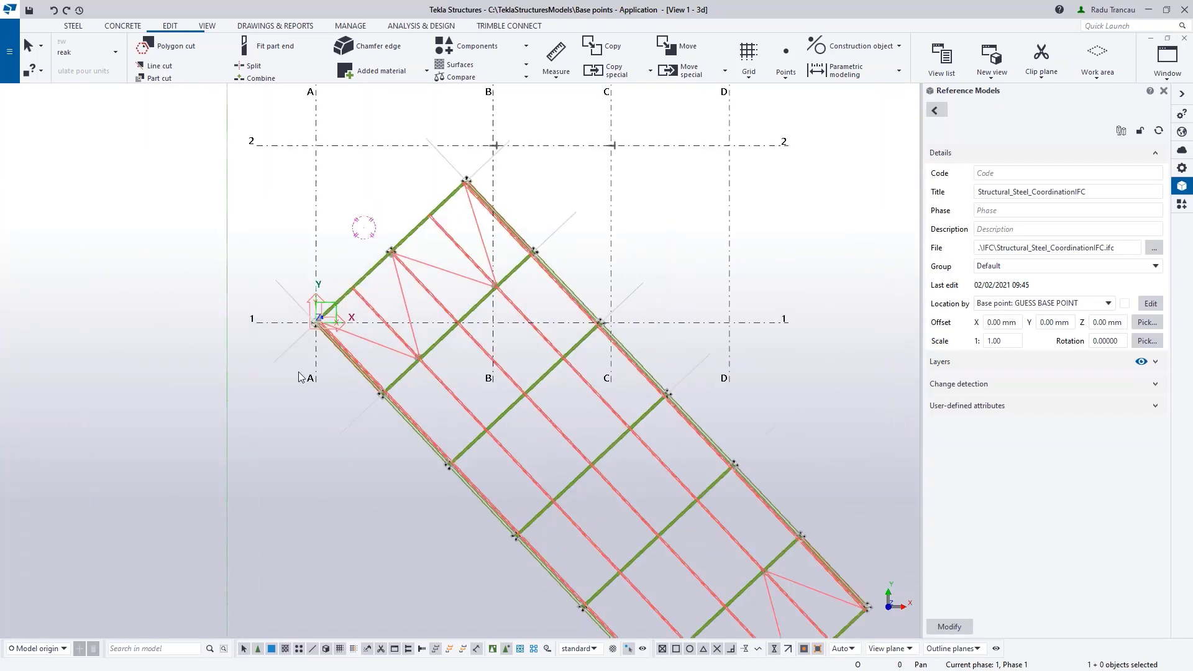
{"action": "scroll", "coordinate": [303, 320], "scroll_direction": "up", "scroll_amount": 5}
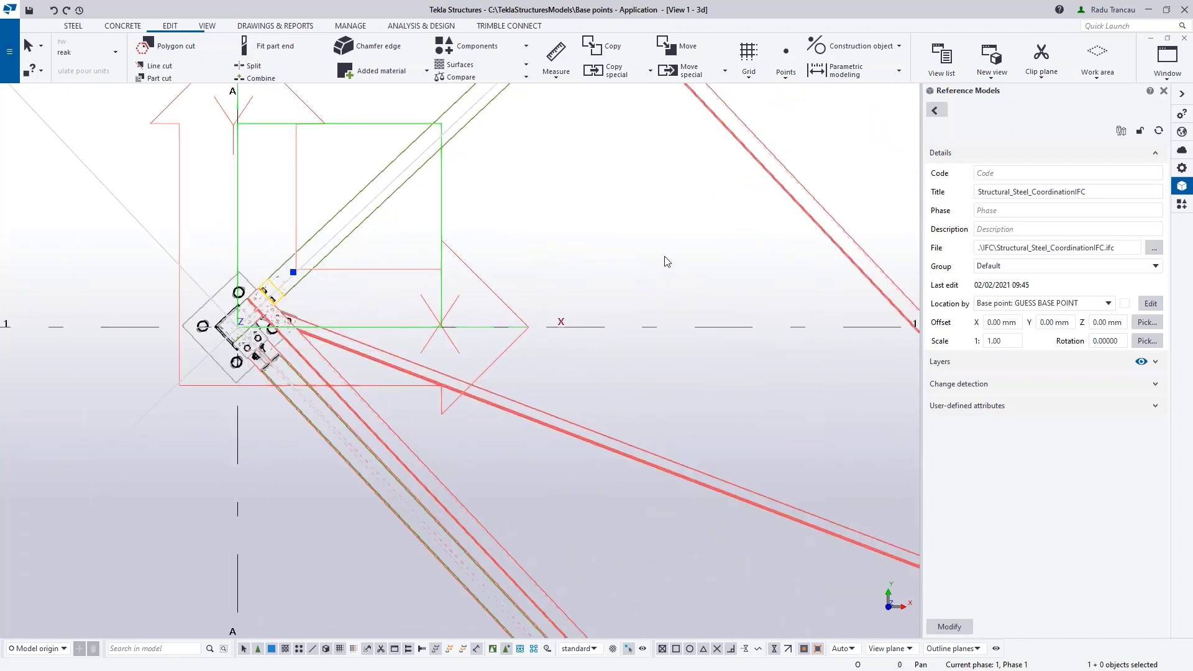
Step: Measure the angle at the corner column centre between the sloping beam's centreline and grid line 1
{"action": "middle_click_drag", "start_coordinate": [656, 251], "coordinate": [555, 356]}
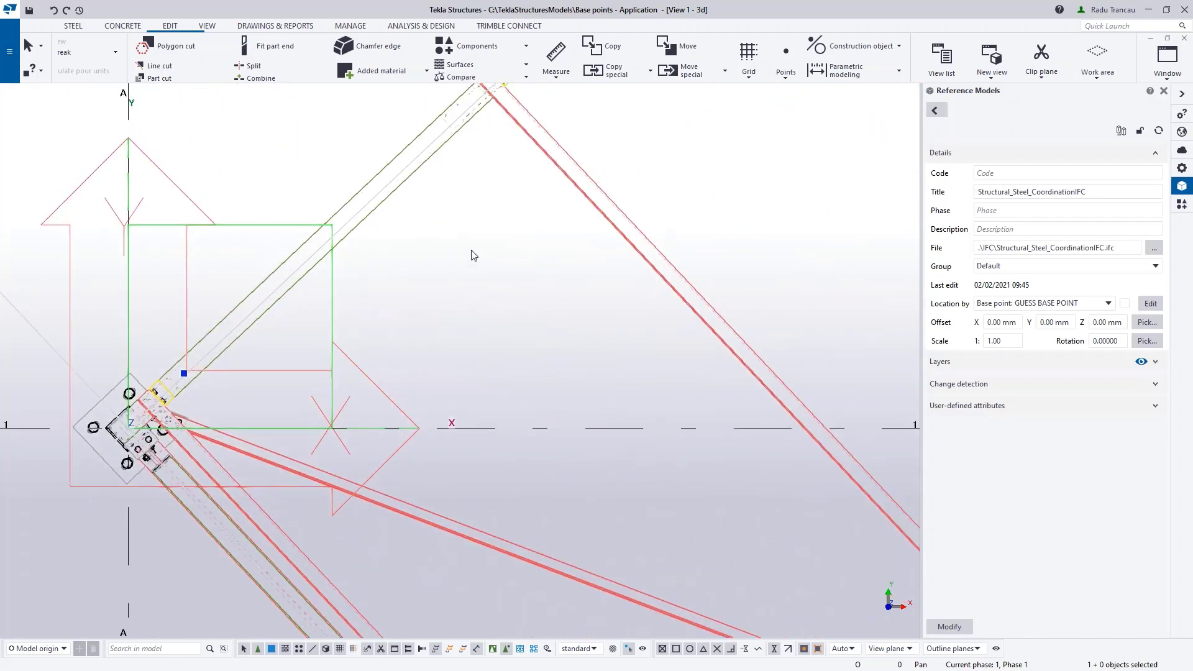
{"action": "left_click", "coordinate": [556, 73]}
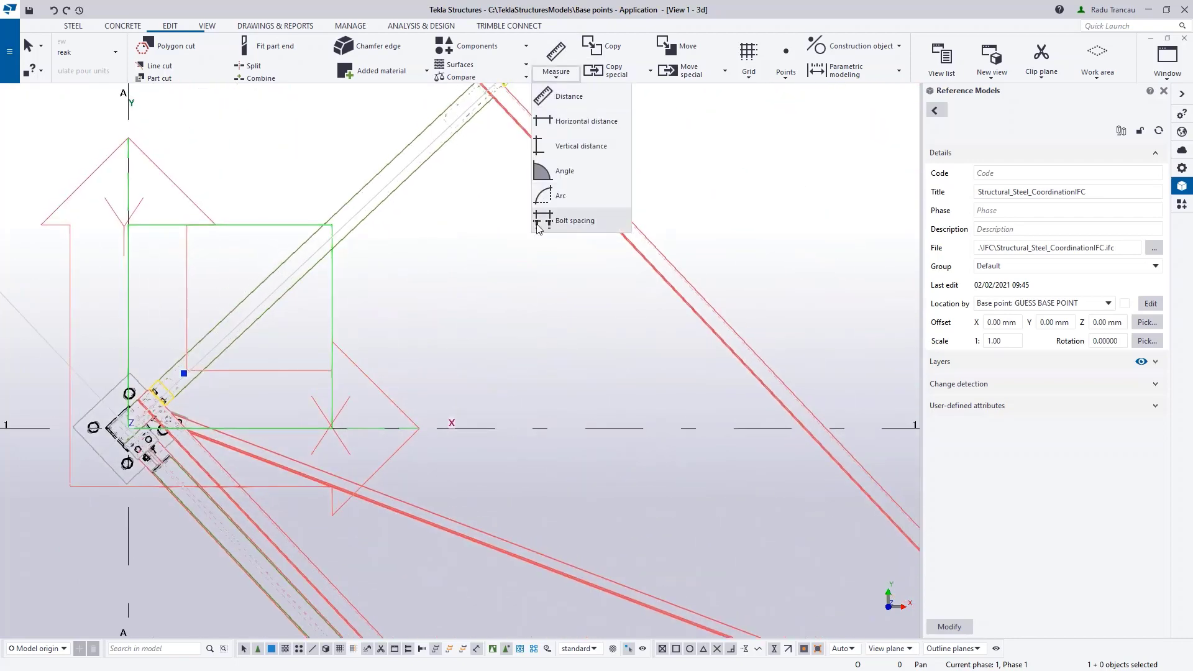
{"action": "left_click", "coordinate": [578, 169]}
{"action": "middle_click_drag", "start_coordinate": [348, 335], "coordinate": [407, 281]}
{"action": "scroll", "coordinate": [248, 329], "scroll_direction": "up", "scroll_amount": 4}
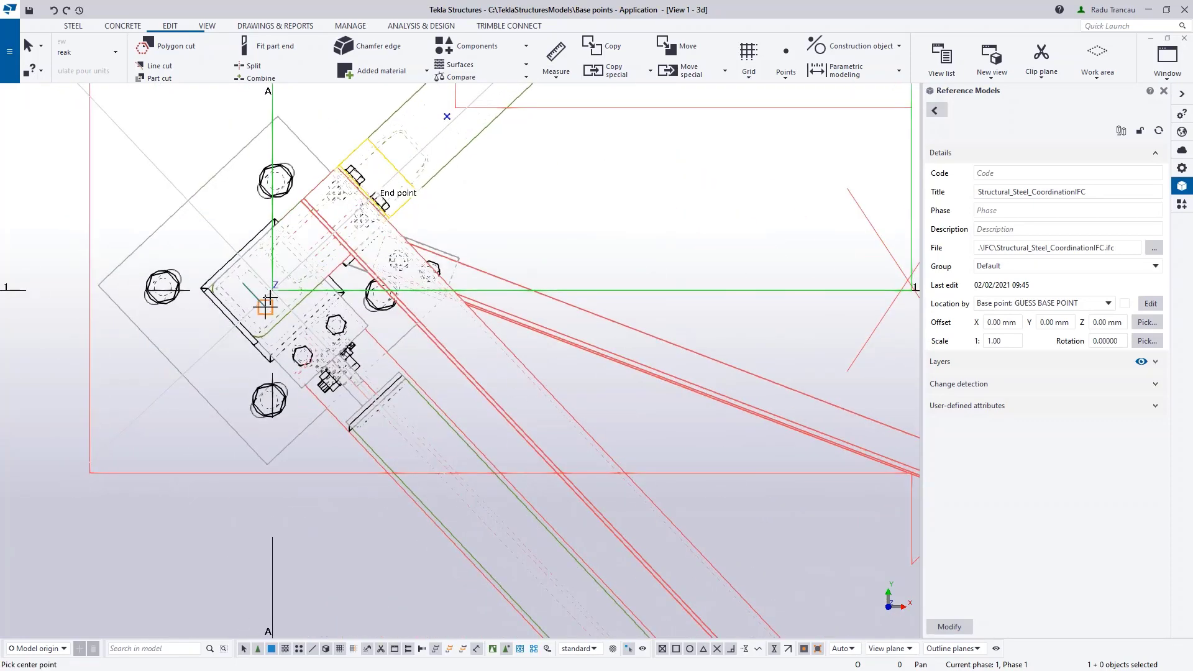
{"action": "scroll", "coordinate": [397, 283], "scroll_direction": "down", "scroll_amount": 2}
{"action": "middle_click_drag", "start_coordinate": [564, 183], "coordinate": [412, 366]}
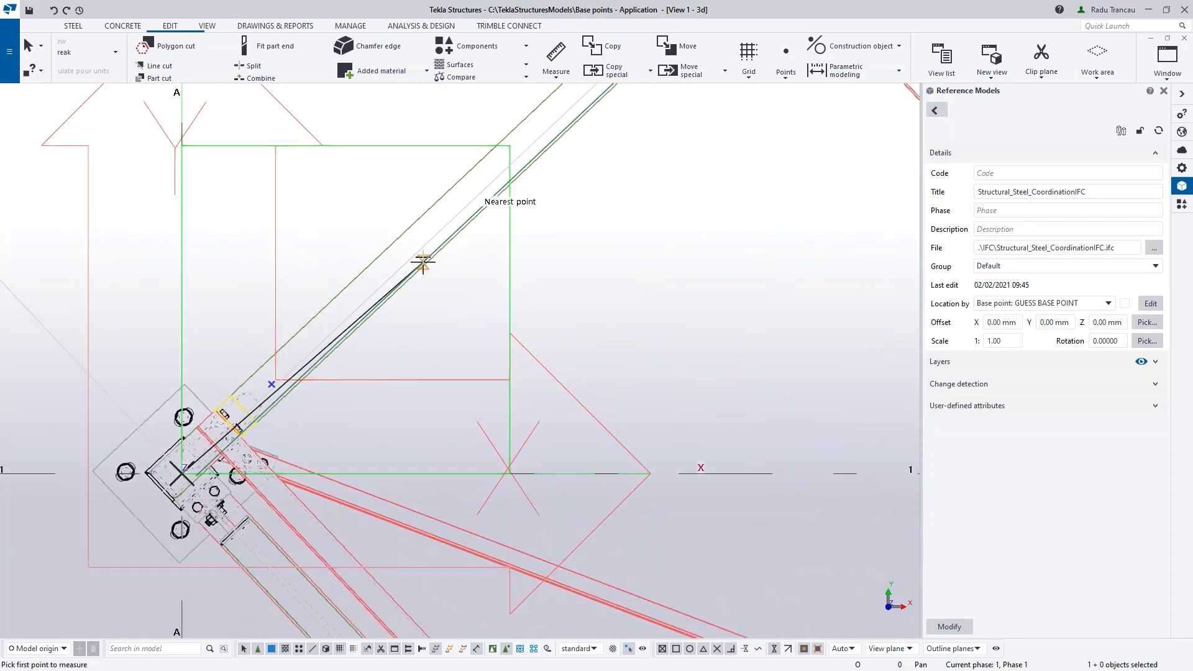
{"action": "left_click", "coordinate": [432, 236]}
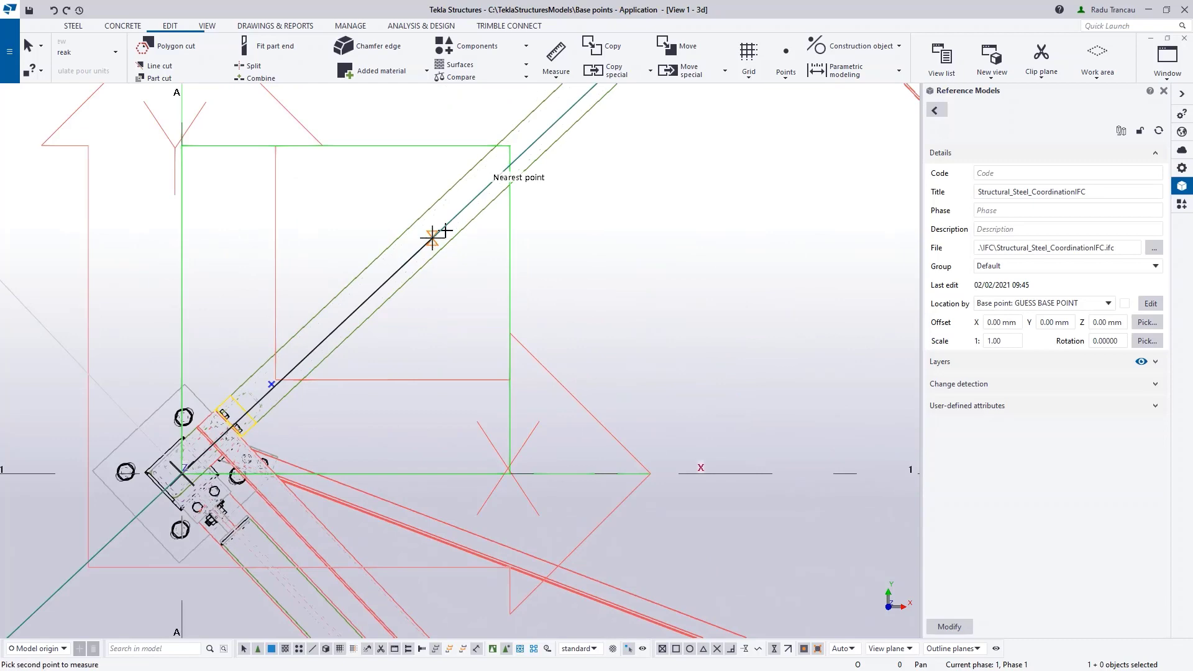
{"action": "scroll", "coordinate": [533, 245], "scroll_direction": "down", "scroll_amount": 2}
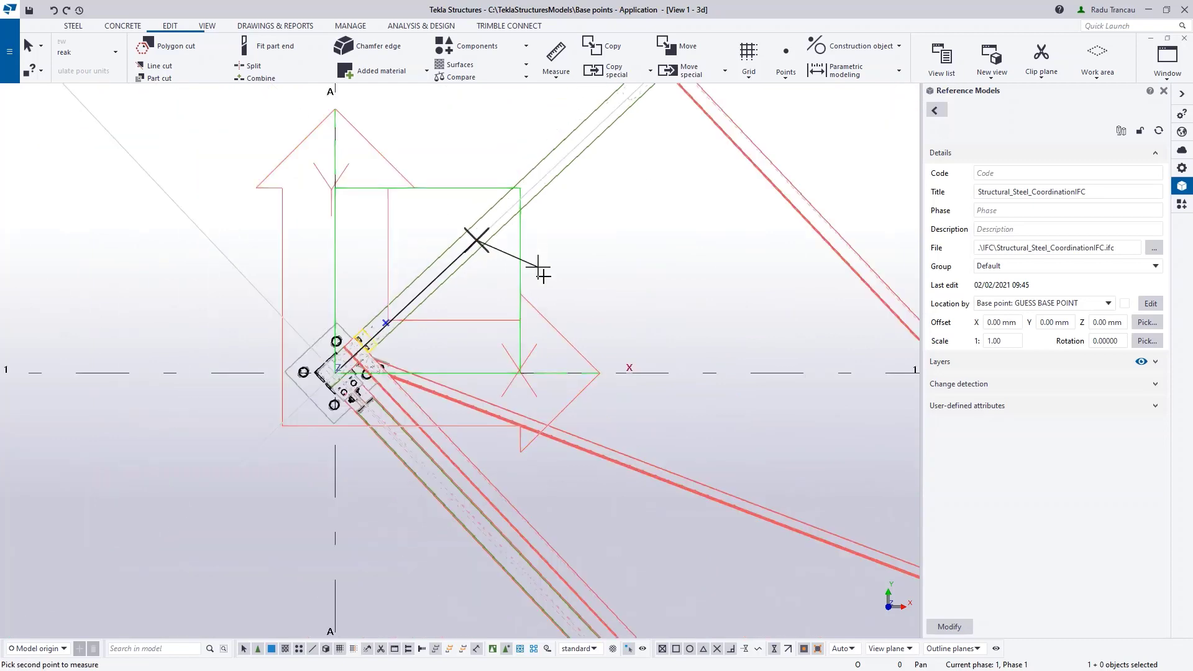
{"action": "left_click", "coordinate": [609, 373]}
{"action": "scroll", "coordinate": [564, 274], "scroll_direction": "up", "scroll_amount": 2}
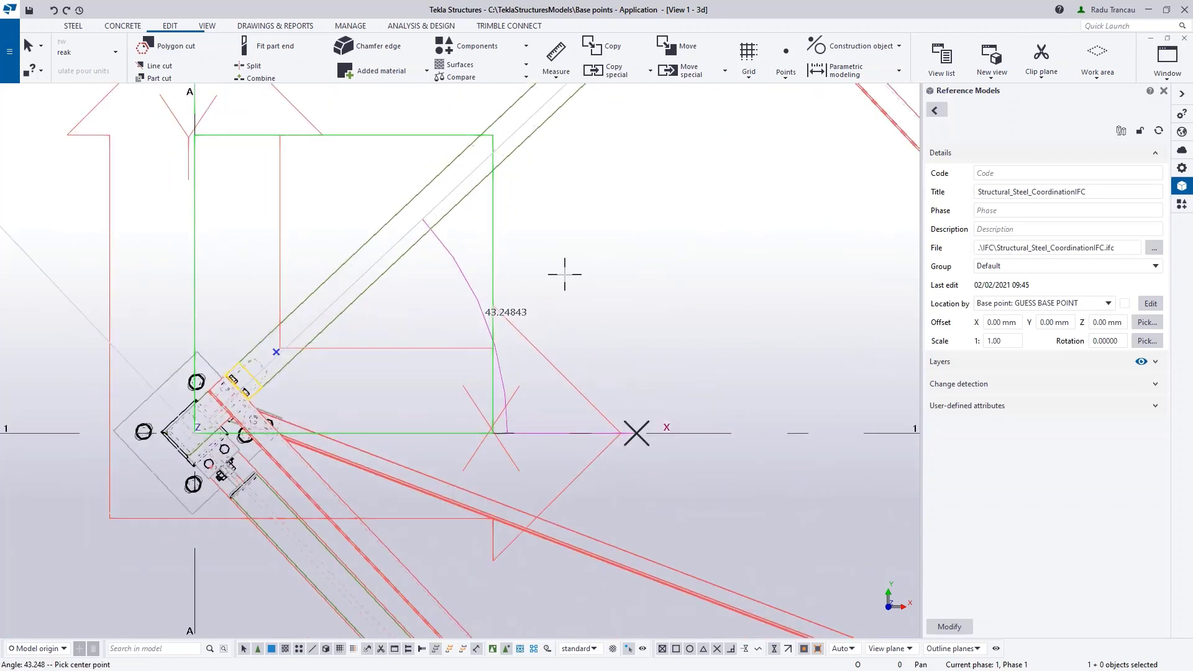
{"action": "scroll", "coordinate": [528, 336], "scroll_direction": "up", "scroll_amount": 3}
{"action": "right_click", "coordinate": [647, 233]}
{"action": "left_click", "coordinate": [663, 242]}
{"action": "scroll", "coordinate": [616, 280], "scroll_direction": "down", "scroll_amount": 1}
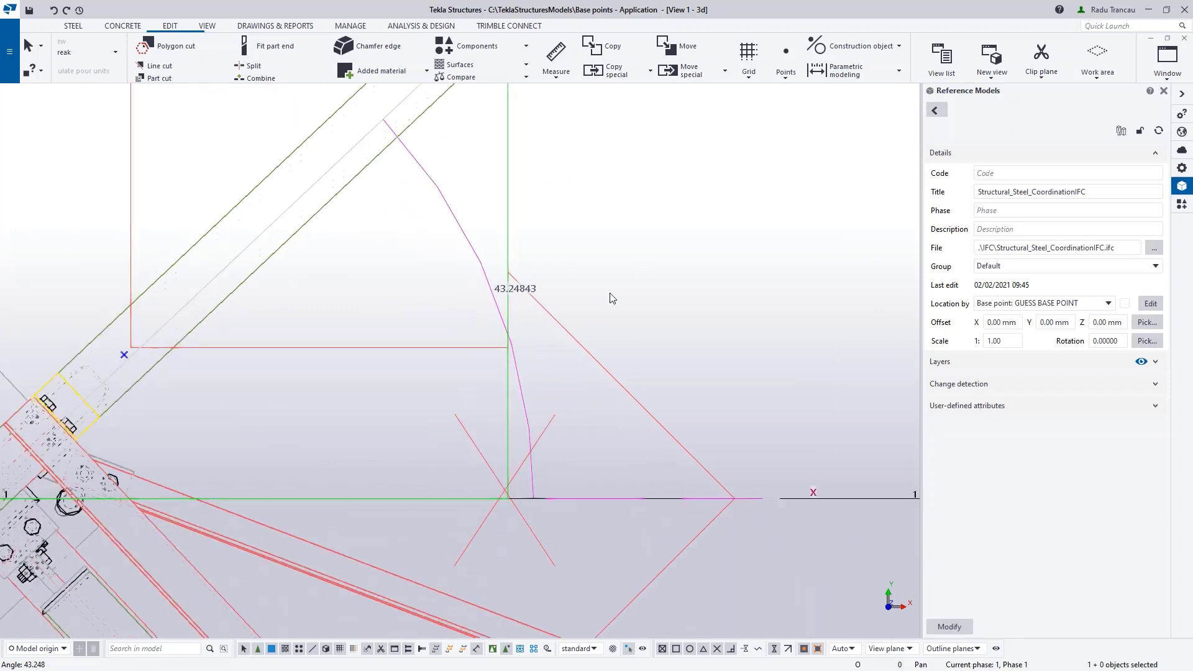
Step: Set GUESS BASE POINT's Angle to North to 43.24843, apply it to the related reference model locations, and close the settings
{"action": "left_click", "coordinate": [10, 52]}
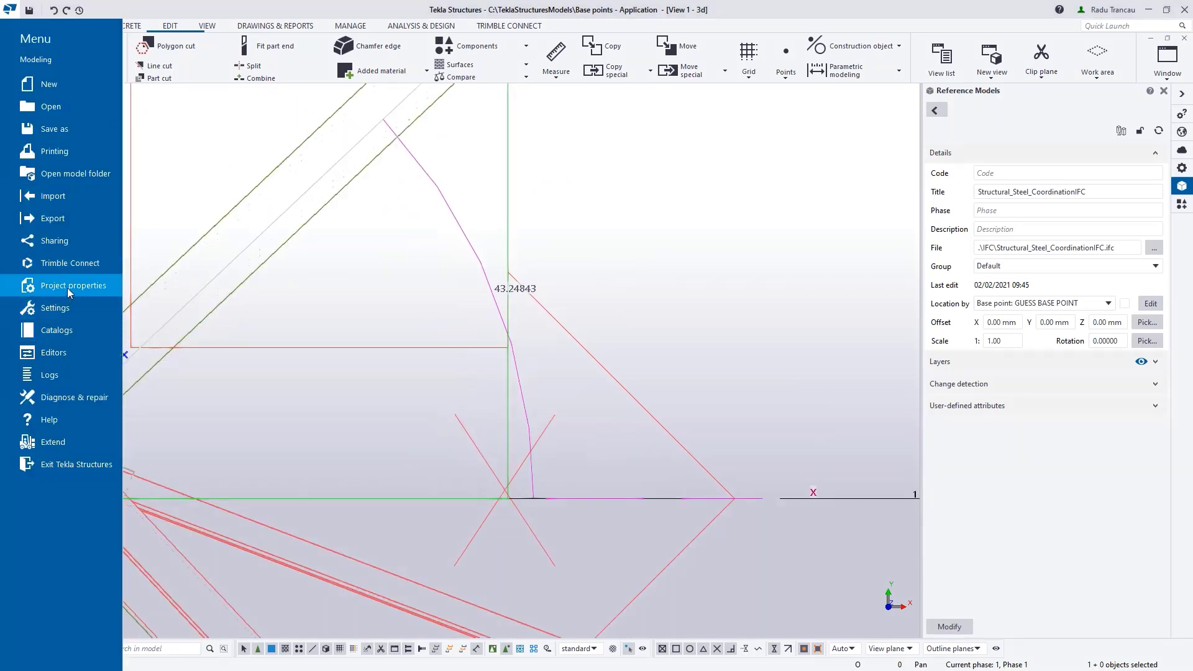
{"action": "left_click", "coordinate": [68, 288]}
{"action": "left_click", "coordinate": [185, 600]}
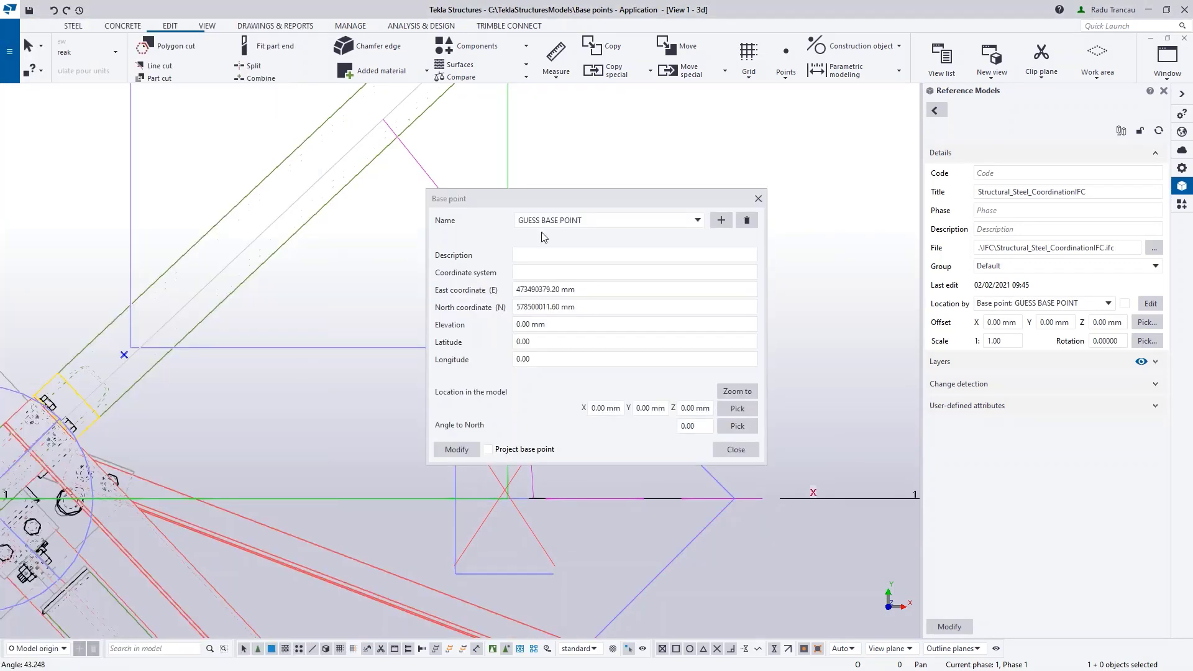
{"action": "left_click_drag", "start_coordinate": [627, 197], "coordinate": [878, 185]}
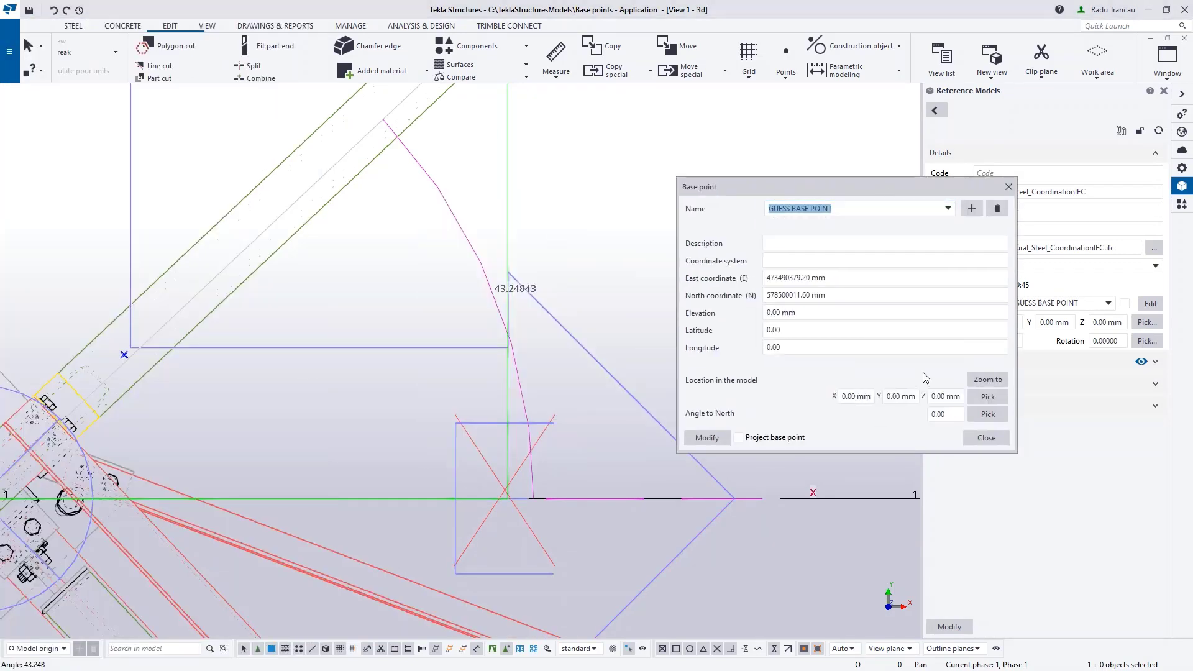
{"action": "double_click", "coordinate": [943, 414]}
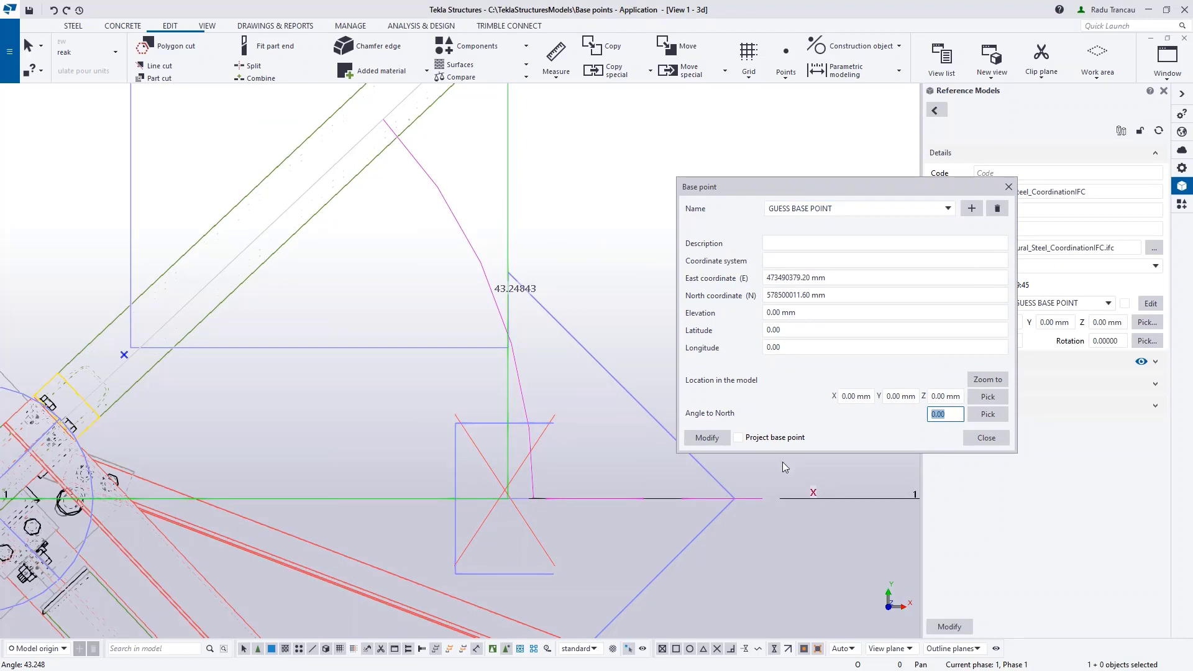
{"action": "type", "text": "43.24843"}
{"action": "left_click", "coordinate": [706, 437]}
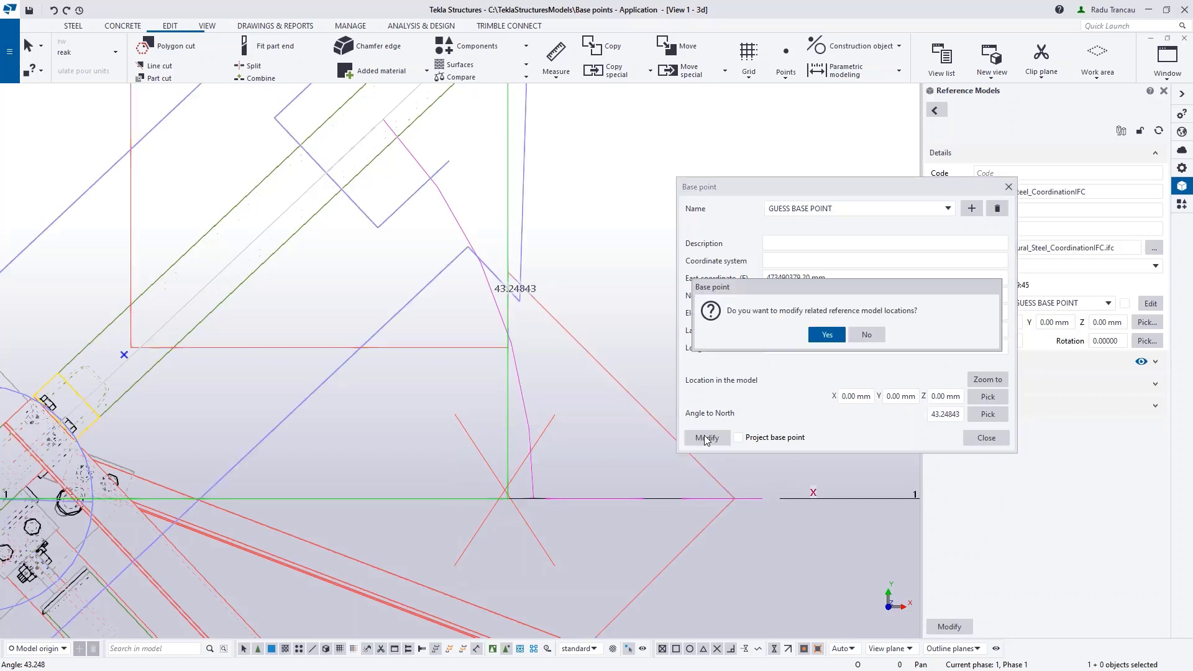
{"action": "left_click", "coordinate": [827, 334]}
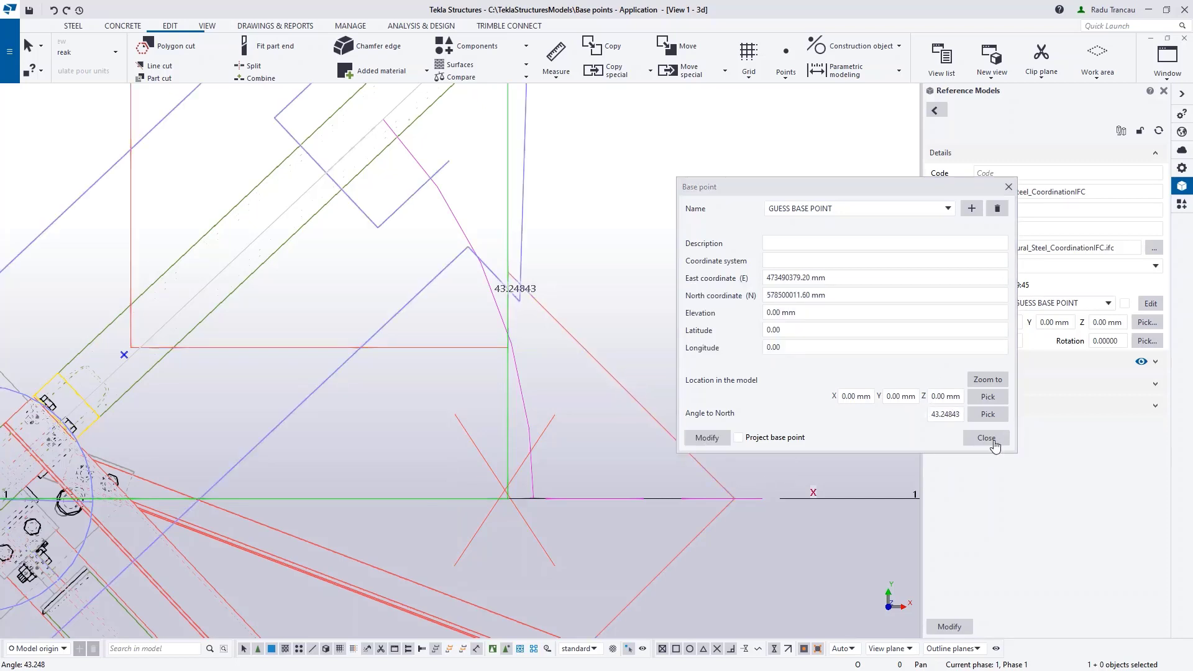
{"action": "key", "text": "Home"}
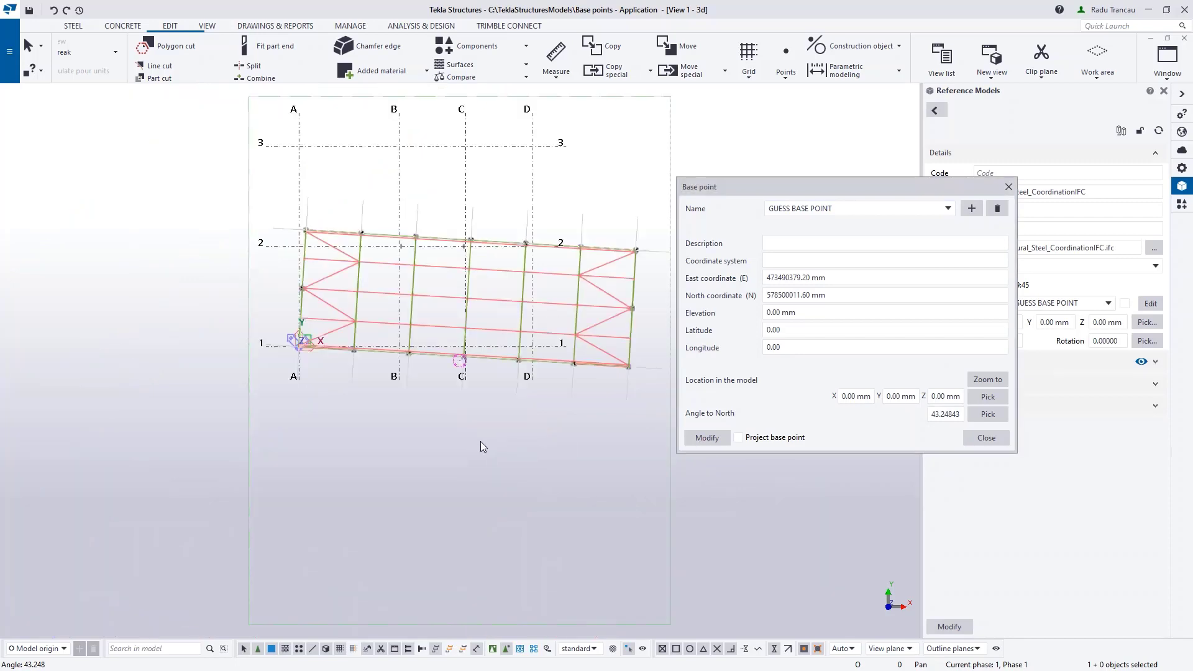
{"action": "left_click", "coordinate": [986, 438]}
Step: Examine the rotated steel frame's alignment with grid lines A and 1, from the corner column along the whole building
{"action": "scroll", "coordinate": [300, 326], "scroll_direction": "up", "scroll_amount": 6}
{"action": "scroll", "coordinate": [290, 359], "scroll_direction": "up", "scroll_amount": 8}
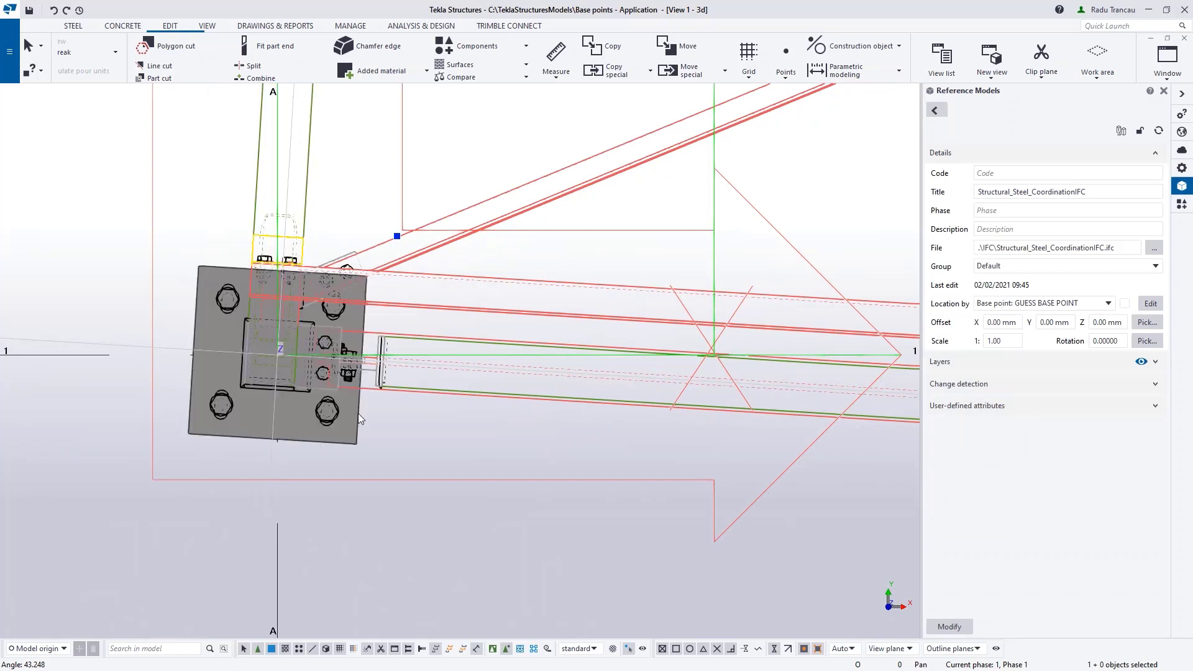
{"action": "scroll", "coordinate": [358, 413], "scroll_direction": "down", "scroll_amount": 3}
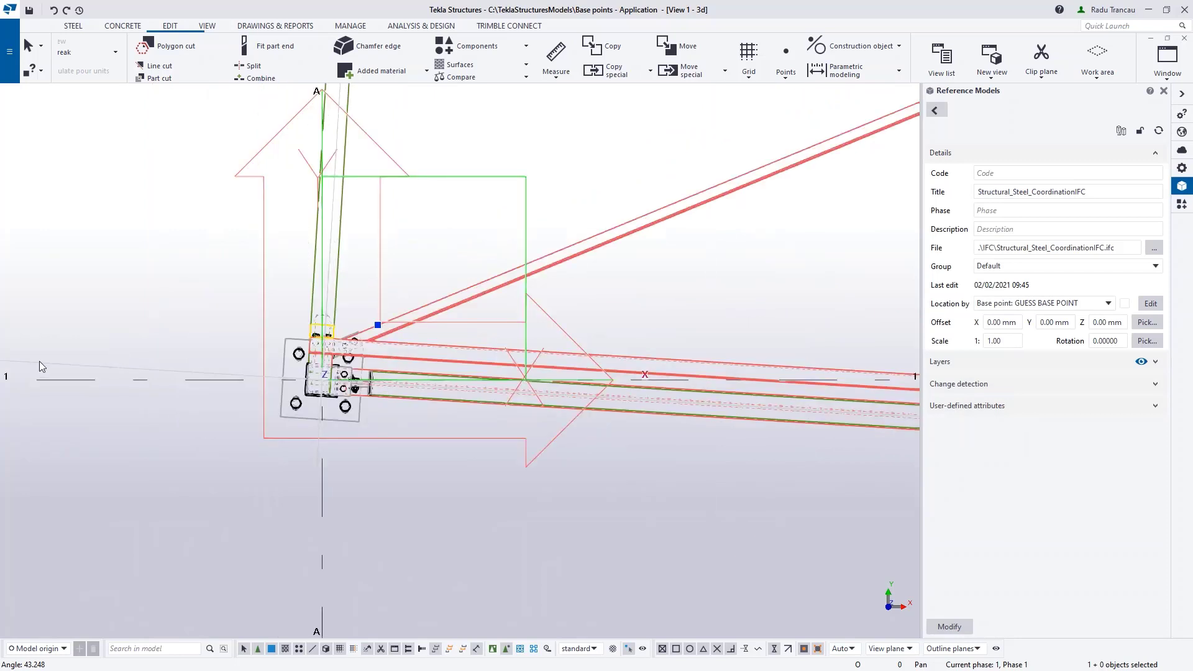
{"action": "middle_click_drag", "start_coordinate": [467, 285], "coordinate": [391, 328]}
{"action": "scroll", "coordinate": [391, 328], "scroll_direction": "down", "scroll_amount": 2}
{"action": "scroll", "coordinate": [382, 407], "scroll_direction": "down", "scroll_amount": 5}
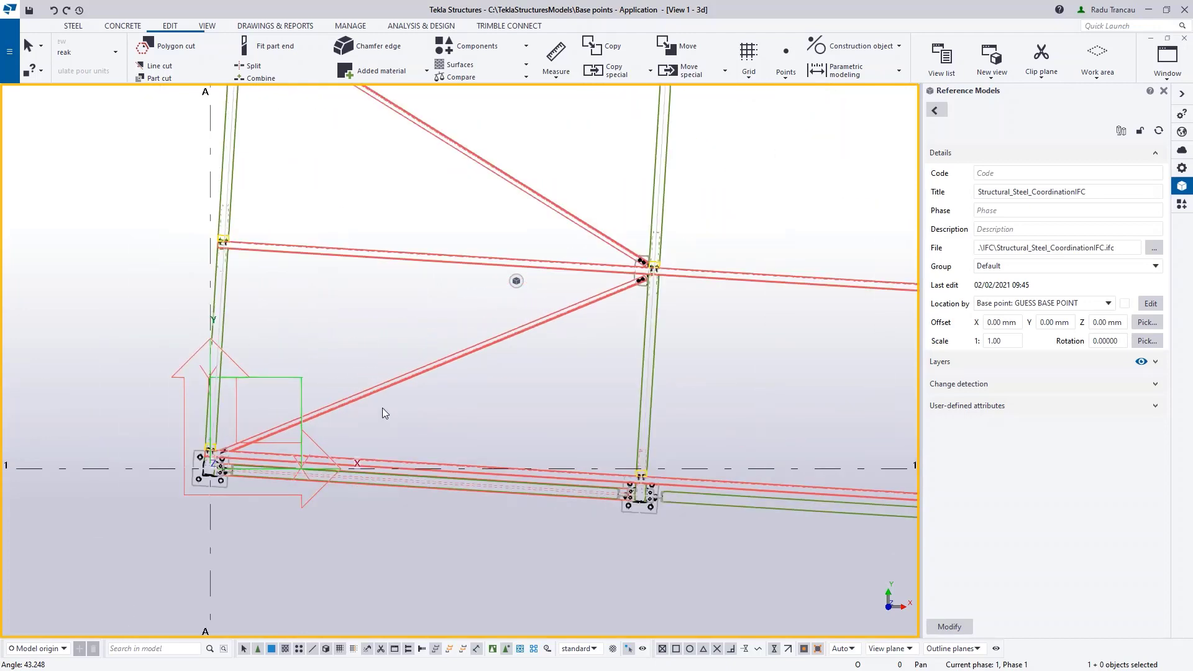
{"action": "key", "text": "ctrl+p"}
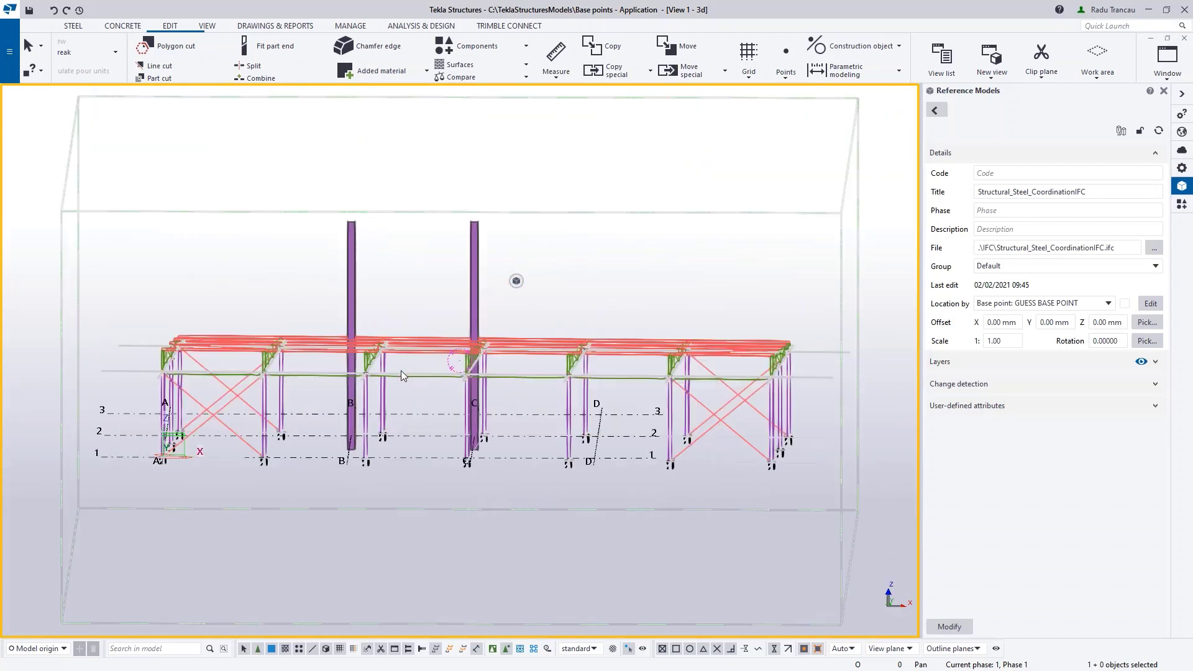
{"action": "key", "text": "ctrl+p"}
{"action": "scroll", "coordinate": [257, 297], "scroll_direction": "up", "scroll_amount": 10}
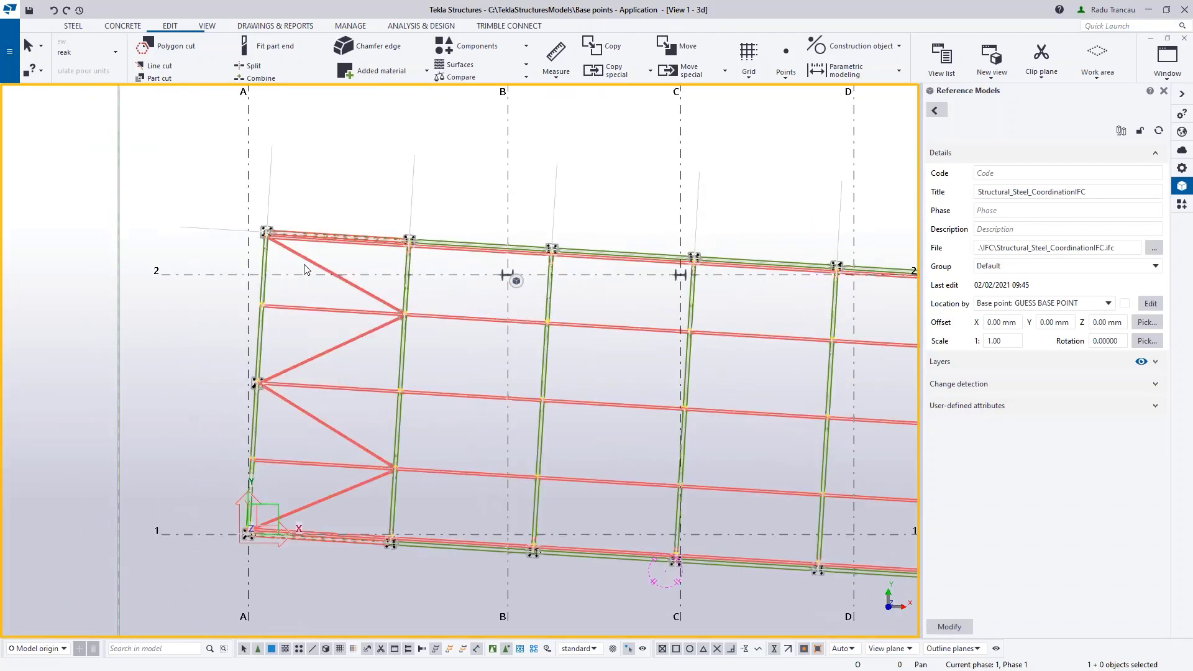
{"action": "scroll", "coordinate": [255, 292], "scroll_direction": "down", "scroll_amount": 2}
{"action": "middle_click_drag", "start_coordinate": [283, 461], "coordinate": [297, 273]}
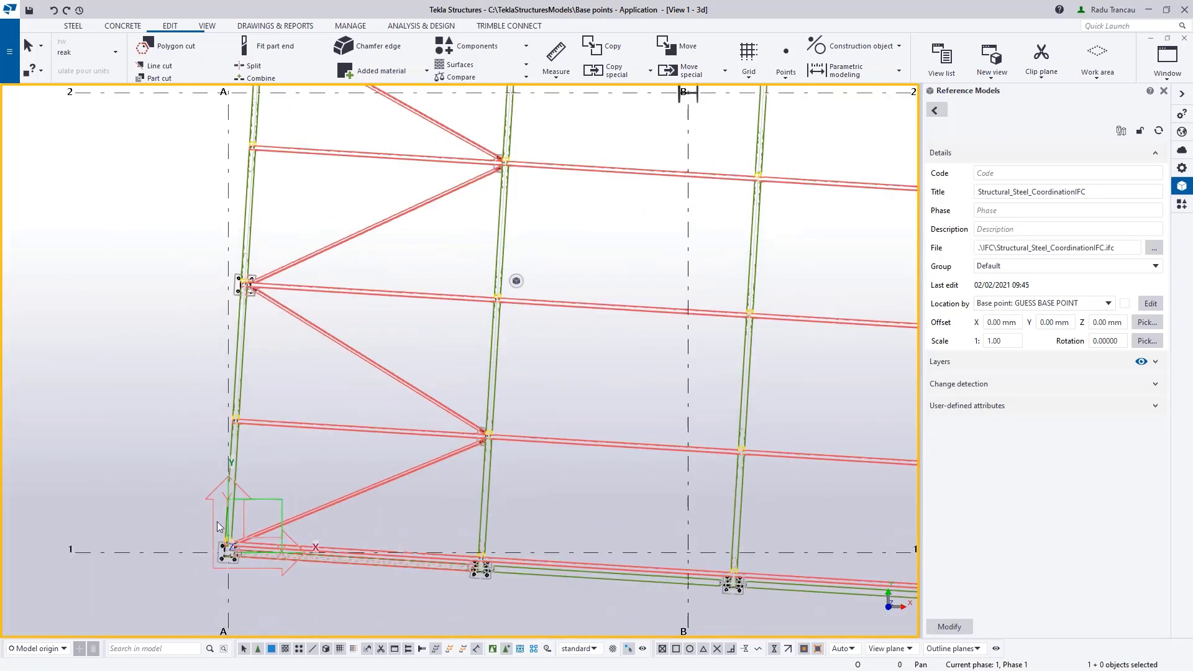
{"action": "scroll", "coordinate": [255, 516], "scroll_direction": "up", "scroll_amount": 3}
{"action": "middle_click_drag", "start_coordinate": [255, 516], "coordinate": [294, 423]}
{"action": "scroll", "coordinate": [295, 423], "scroll_direction": "down", "scroll_amount": 2}
{"action": "scroll", "coordinate": [329, 398], "scroll_direction": "down", "scroll_amount": 4}
{"action": "middle_click_drag", "start_coordinate": [484, 458], "coordinate": [437, 440]}
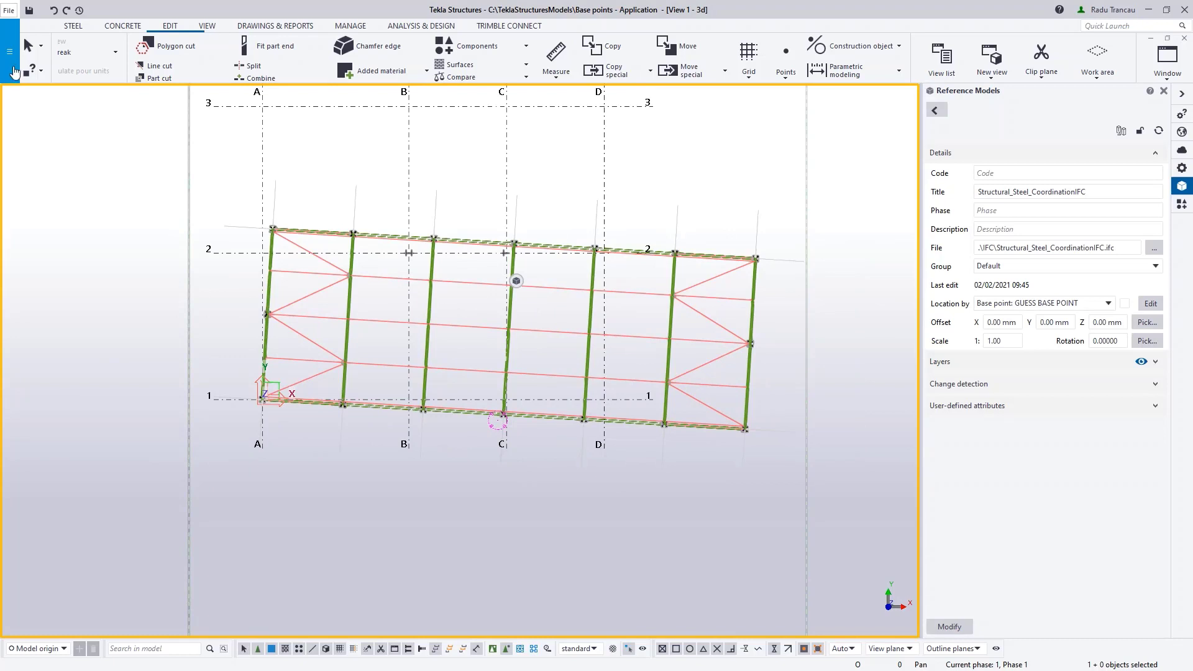
Step: Open the base point settings beside the frame and review the RW Project Coord definition's coordinates and Angle to North
{"action": "left_click", "coordinate": [16, 68]}
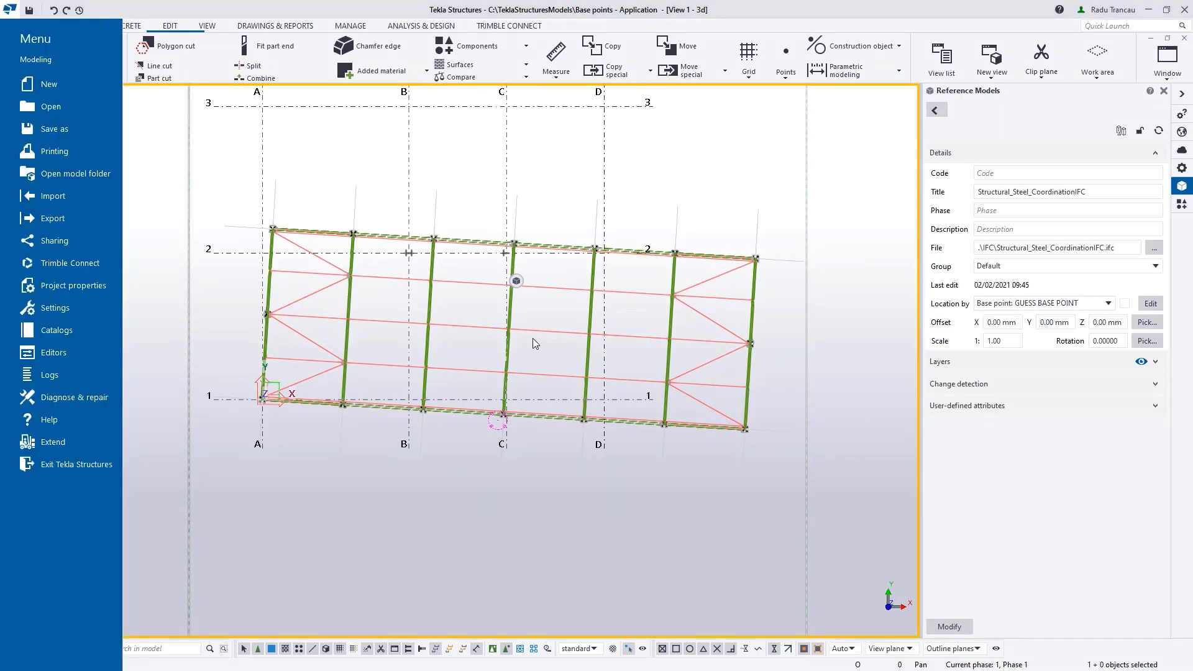
{"action": "left_click", "coordinate": [99, 285]}
{"action": "left_click", "coordinate": [179, 596]}
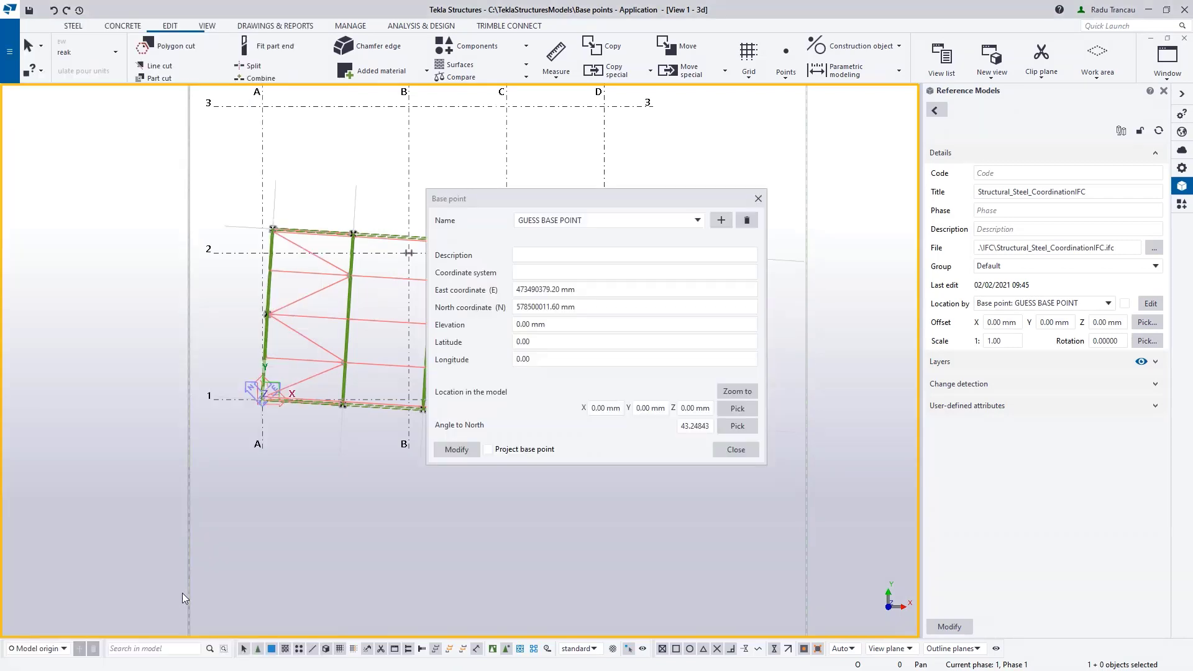
{"action": "left_click_drag", "start_coordinate": [588, 197], "coordinate": [773, 196]}
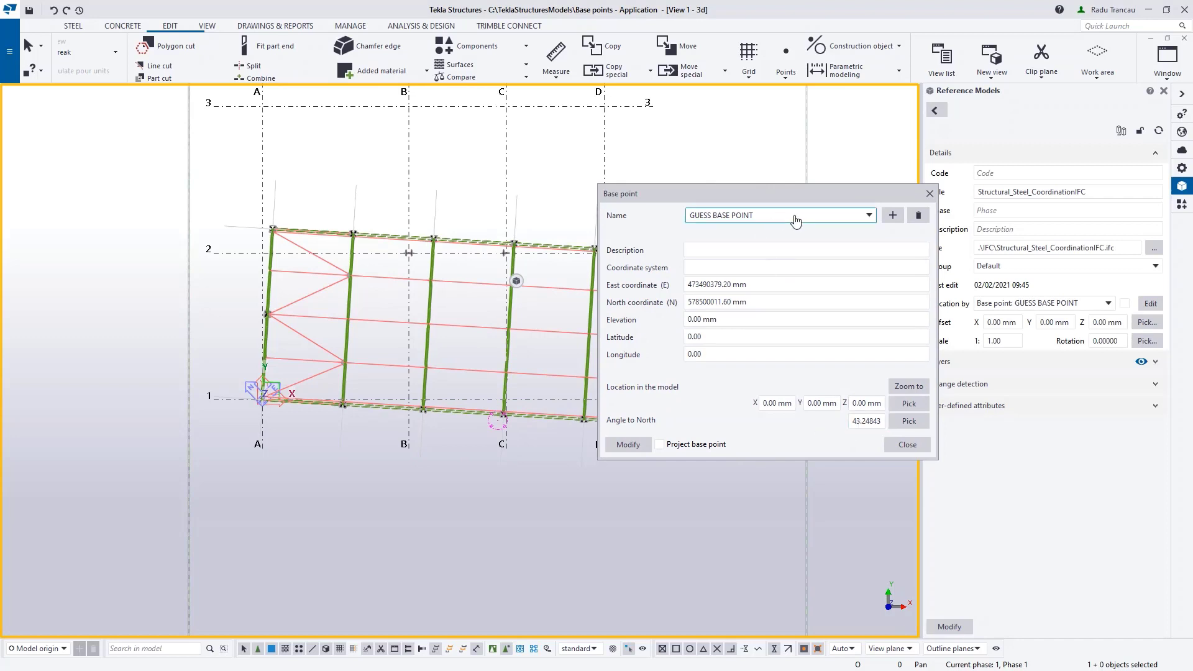
{"action": "left_click", "coordinate": [758, 215]}
{"action": "left_click", "coordinate": [756, 244]}
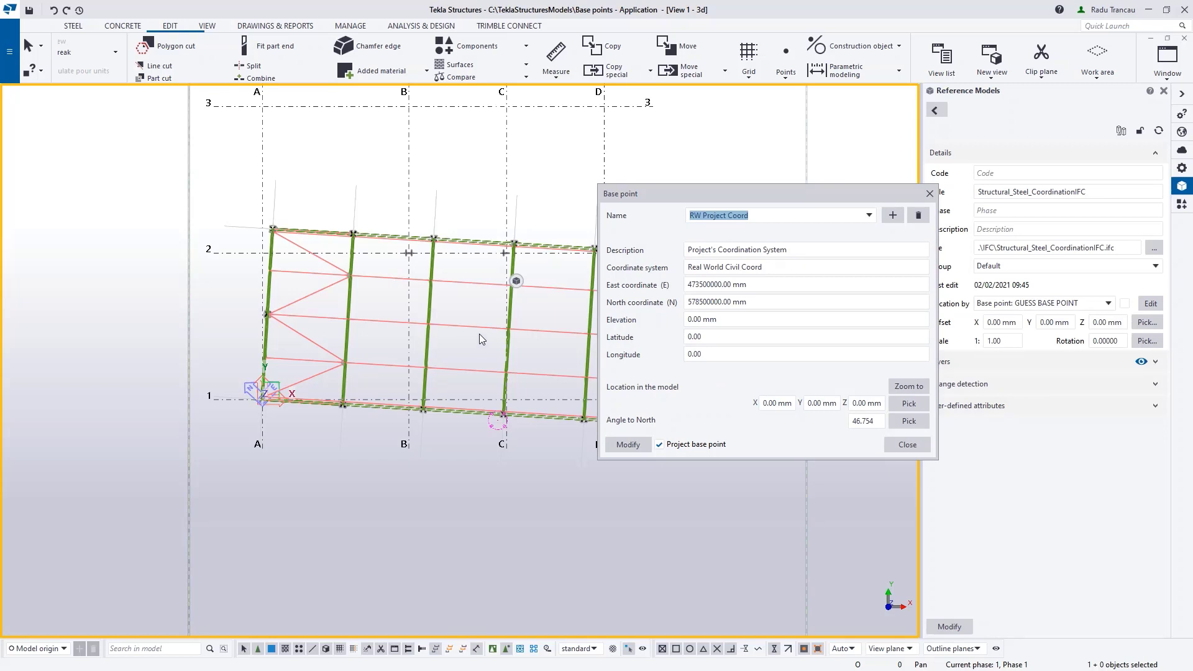
{"action": "middle_click_drag", "start_coordinate": [501, 366], "coordinate": [413, 355]}
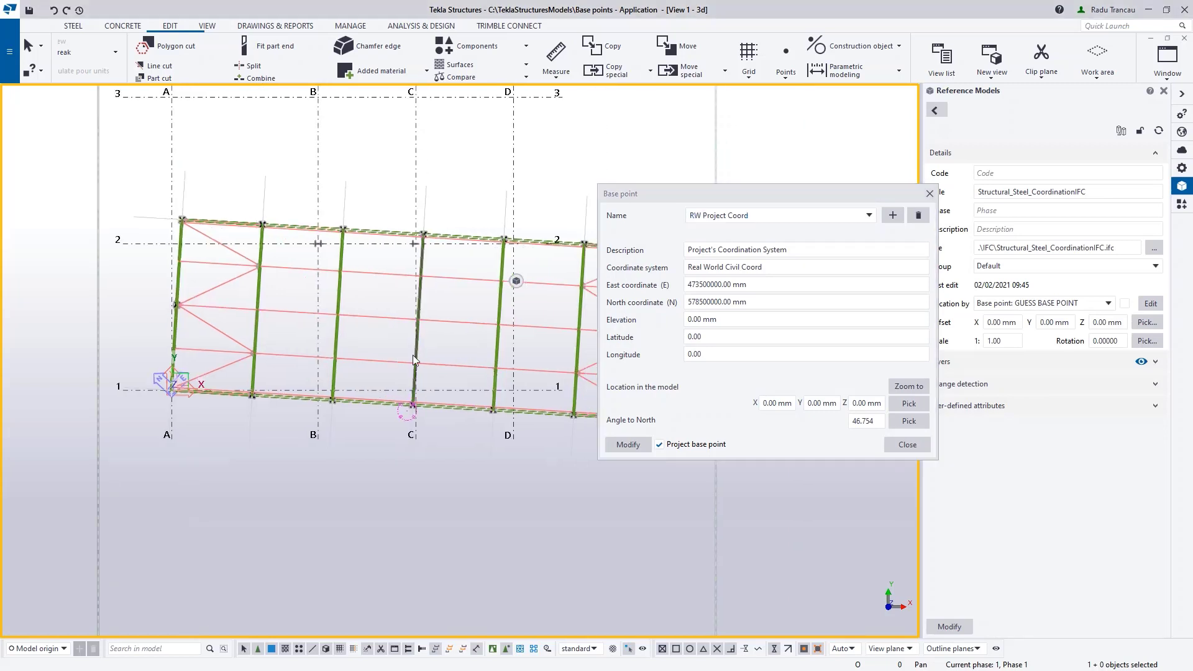
Step: Close the base point settings and examine the steel frame in 3D against the grid and the two tall columns
{"action": "scroll", "coordinate": [412, 351], "scroll_direction": "down", "scroll_amount": 2}
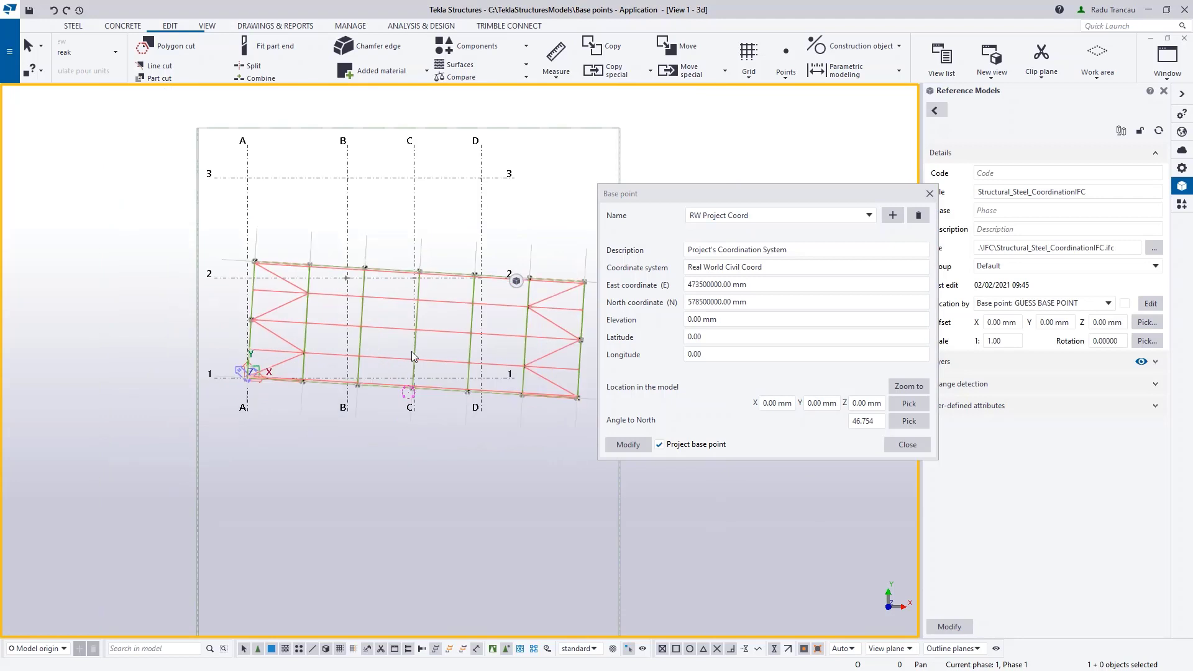
{"action": "left_click", "coordinate": [907, 444]}
{"action": "scroll", "coordinate": [693, 370], "scroll_direction": "down", "scroll_amount": 2}
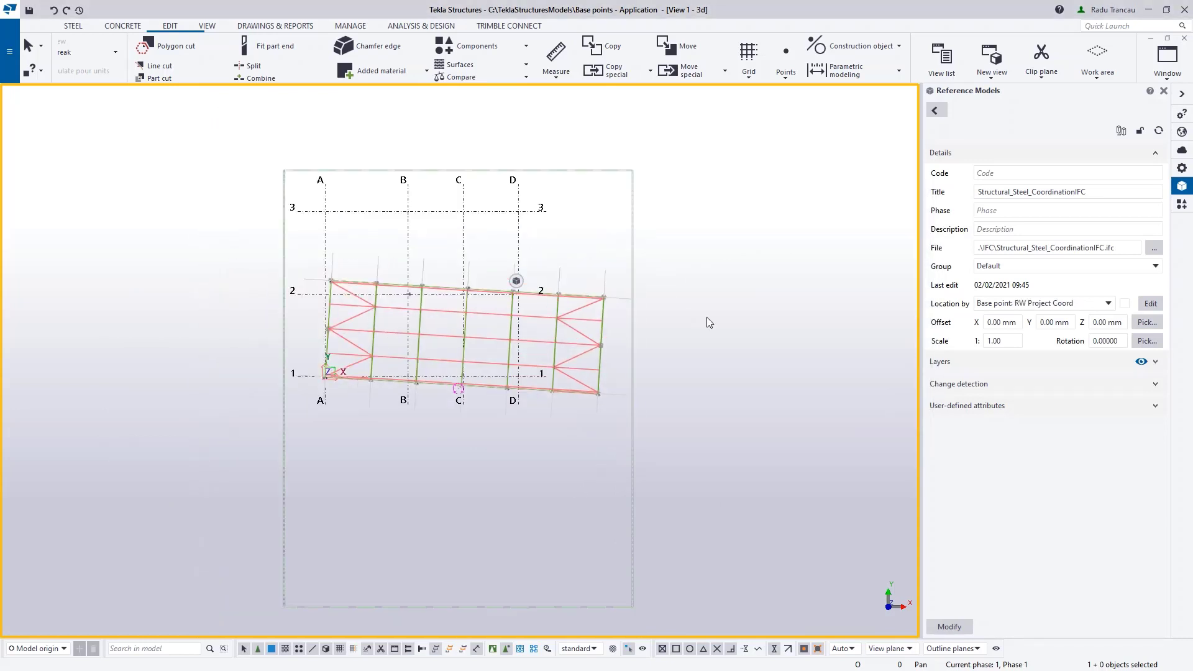
{"action": "right_click", "coordinate": [734, 271]}
{"action": "left_click", "coordinate": [764, 346]}
{"action": "middle_click_drag", "start_coordinate": [596, 340], "coordinate": [570, 322], "text": "ctrl"}
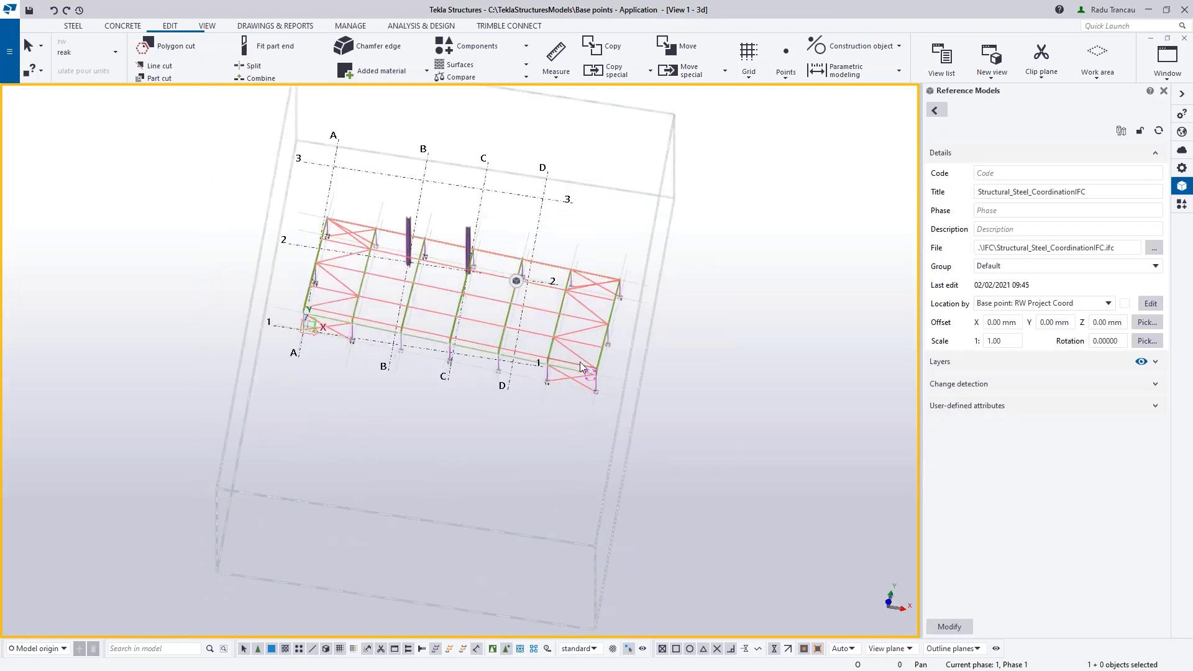
{"action": "scroll", "coordinate": [573, 359], "scroll_direction": "up", "scroll_amount": 4}
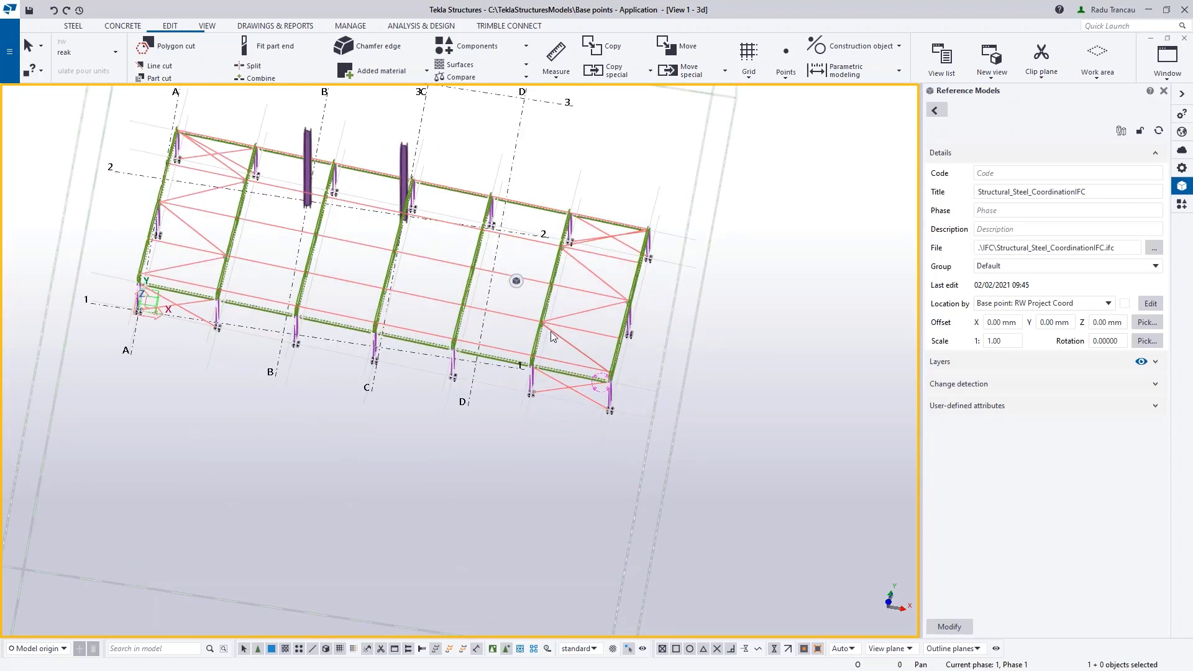
{"action": "middle_click_drag", "start_coordinate": [546, 339], "coordinate": [403, 279], "text": "ctrl"}
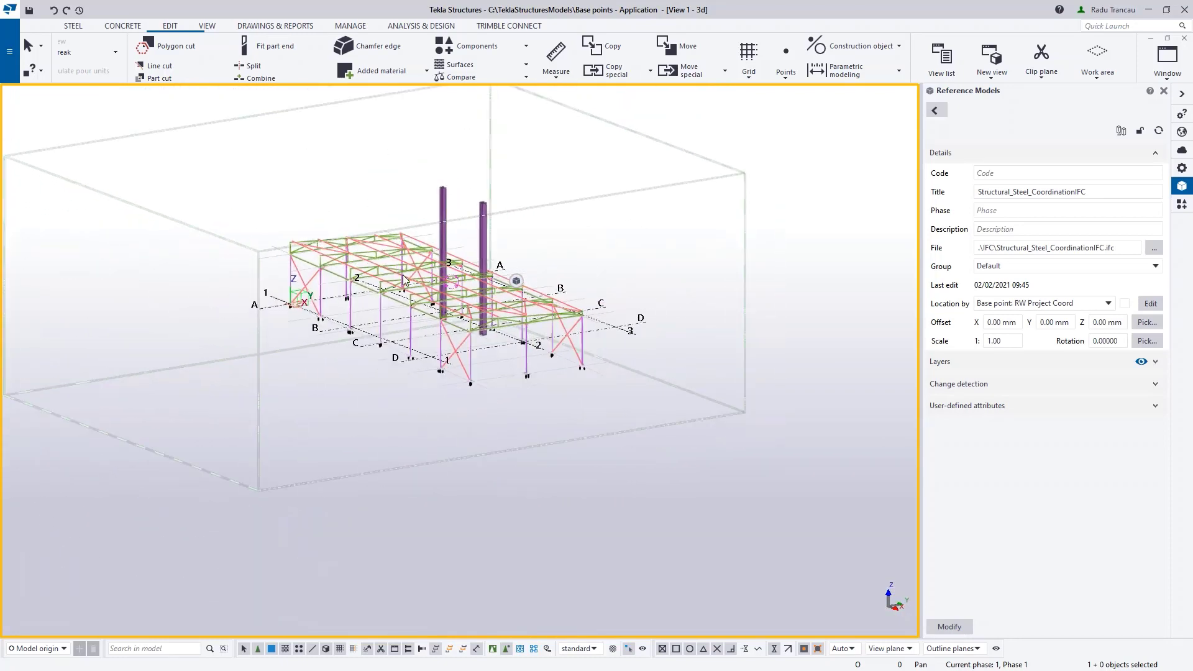
{"action": "scroll", "coordinate": [441, 258], "scroll_direction": "up", "scroll_amount": 5}
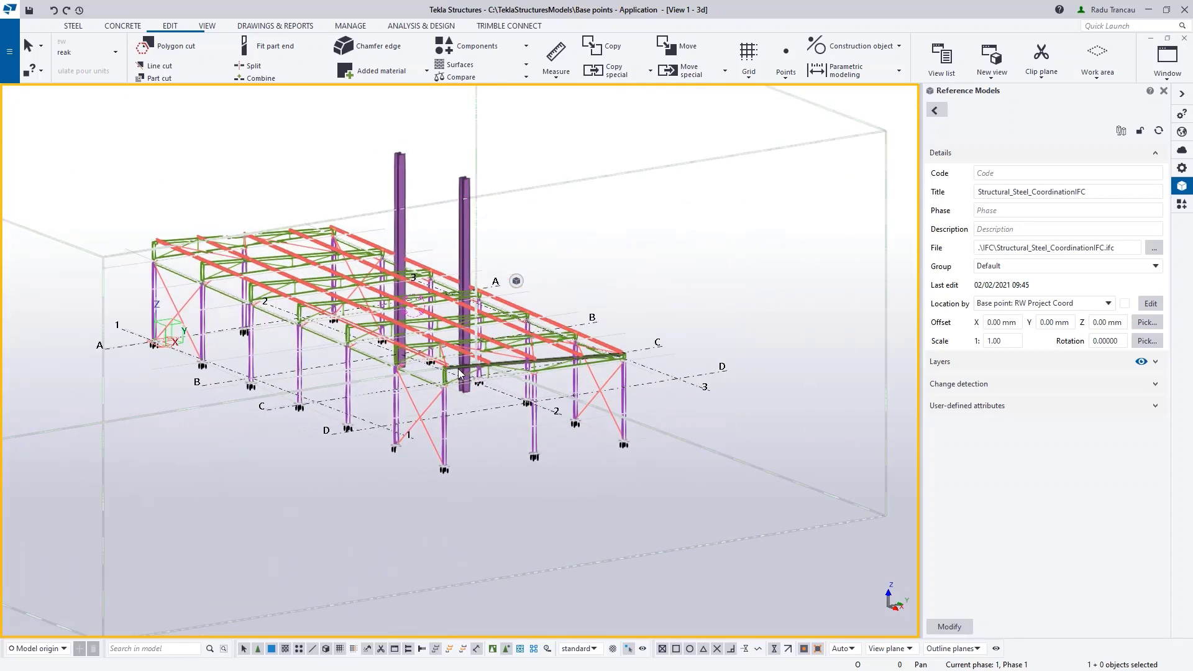
{"action": "scroll", "coordinate": [459, 371], "scroll_direction": "up", "scroll_amount": 2}
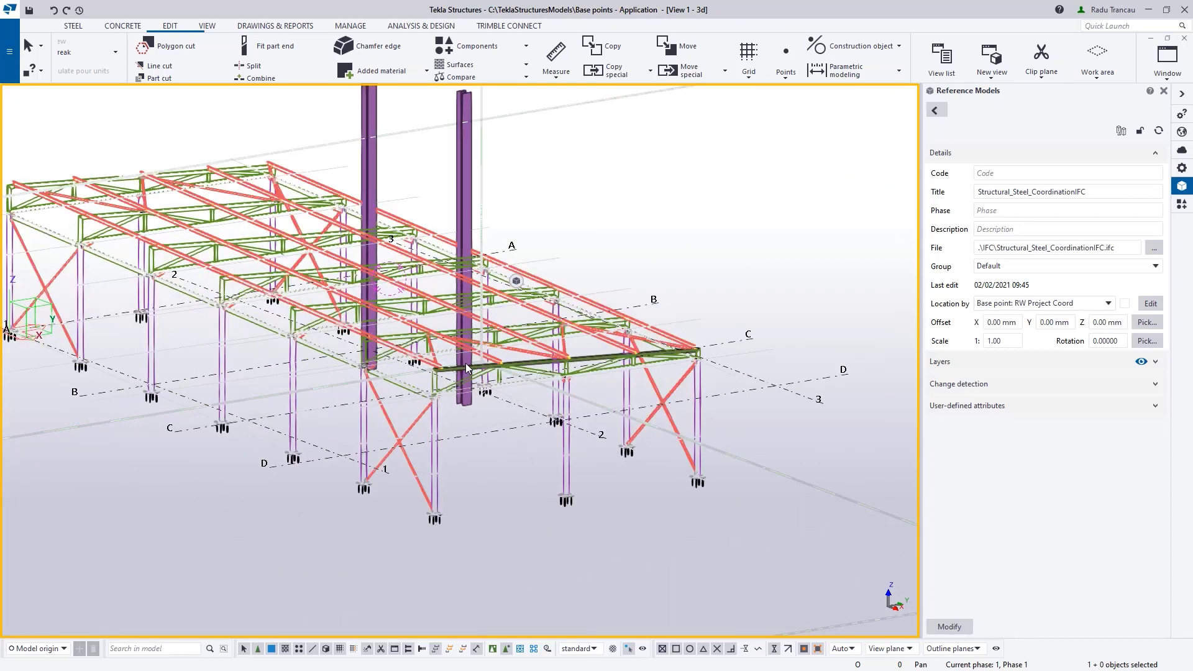
{"action": "scroll", "coordinate": [683, 290], "scroll_direction": "down", "scroll_amount": 5}
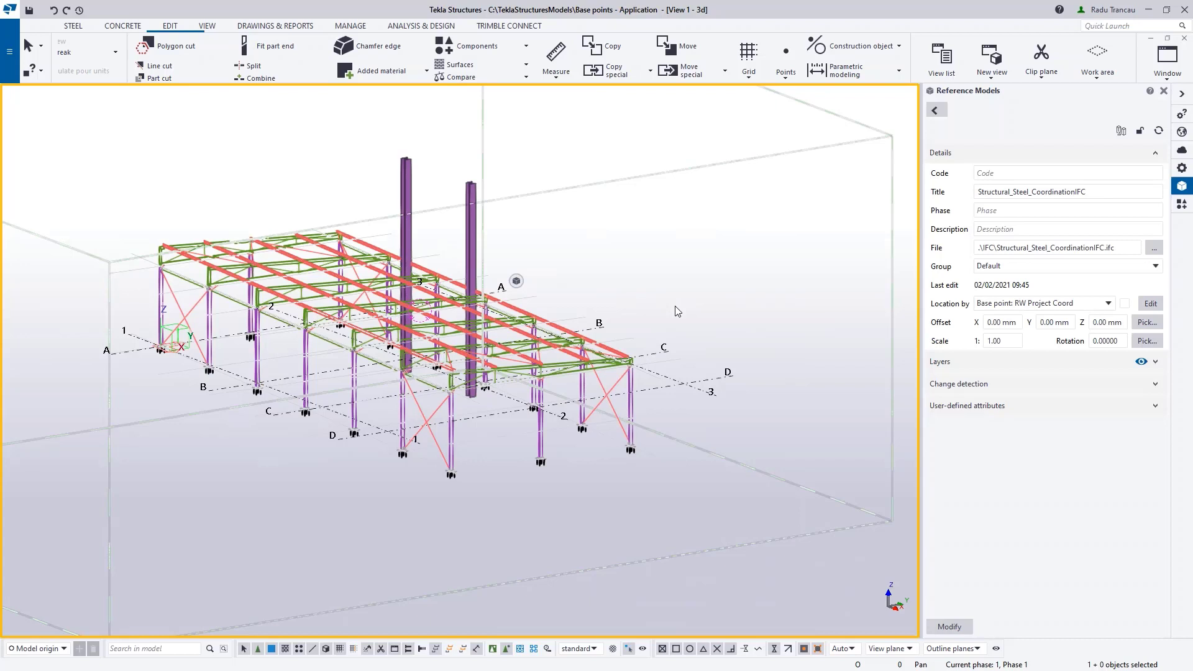
{"action": "scroll", "coordinate": [702, 373], "scroll_direction": "up", "scroll_amount": 3}
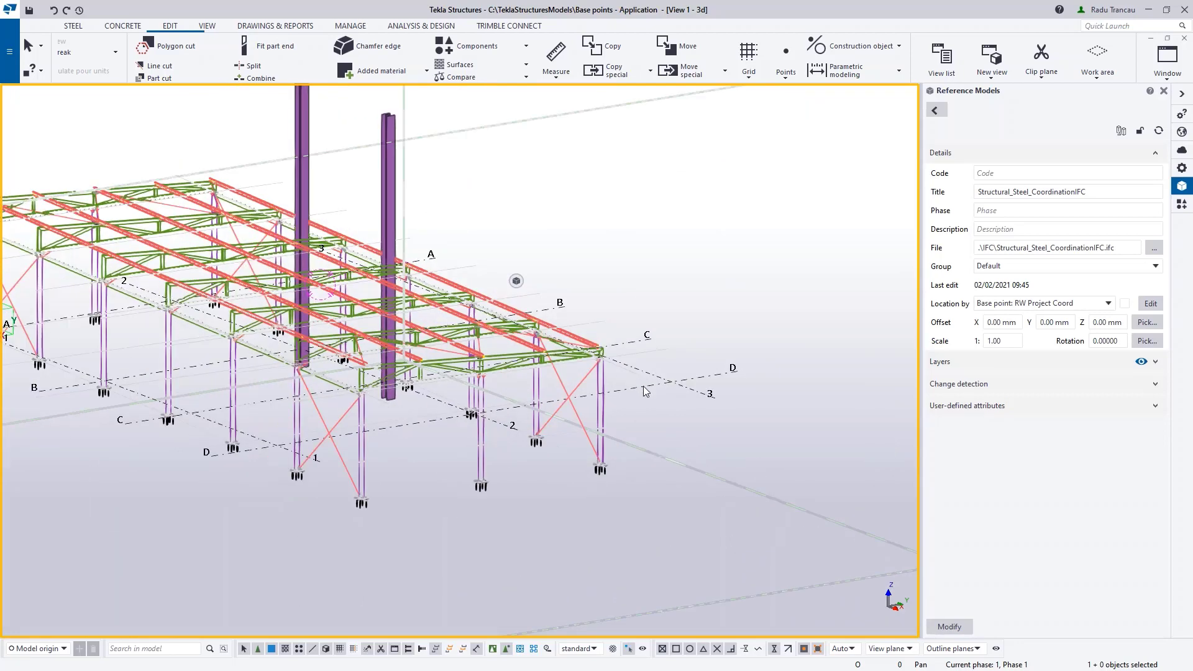
Step: Inspect the steel frame's slight rotation from the grid, first in plan and again in an oblique 3D view
{"action": "key", "text": "ctrl+p"}
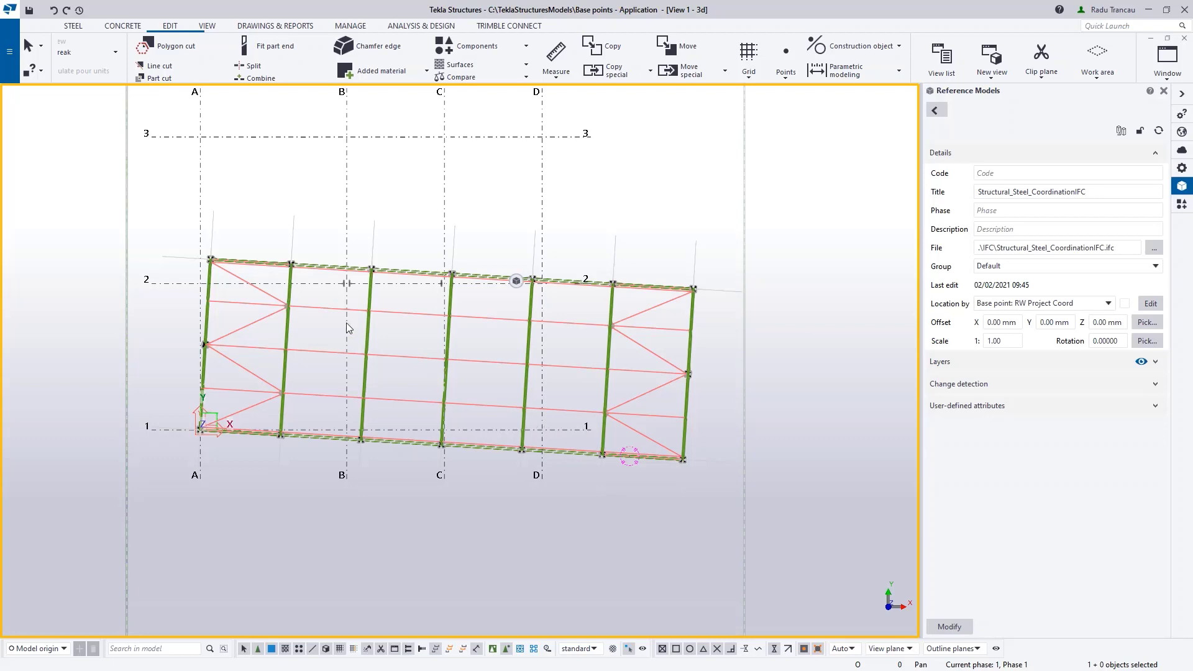
{"action": "middle_click_drag", "start_coordinate": [444, 364], "coordinate": [396, 294], "text": "ctrl"}
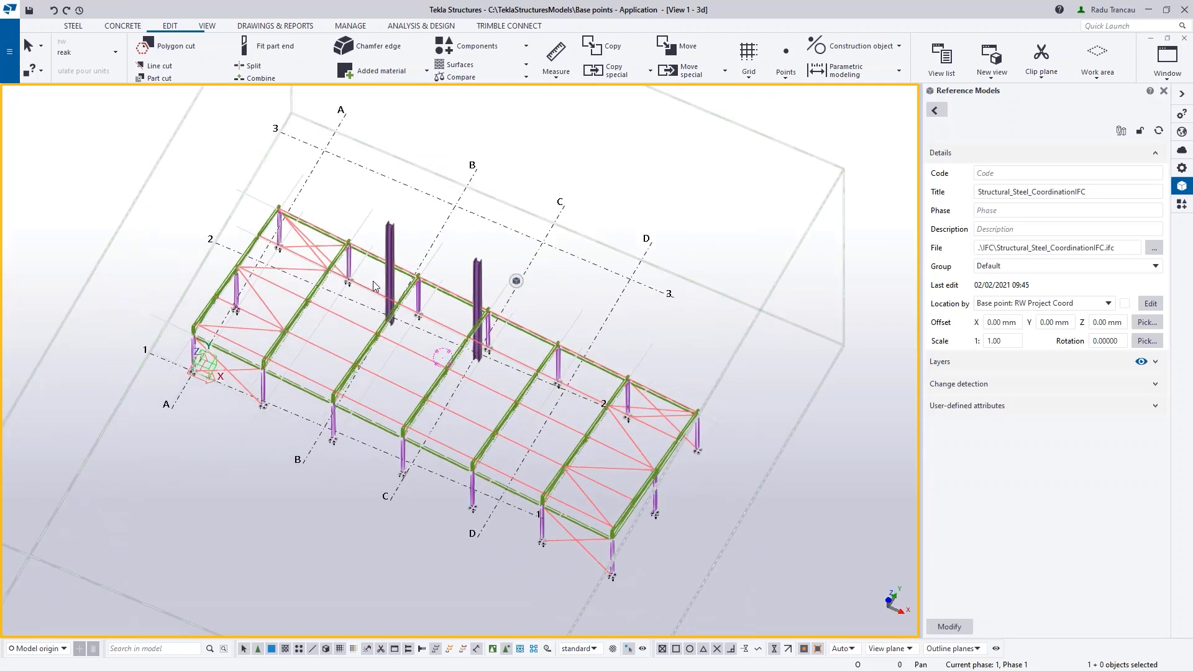
{"action": "middle_click_drag", "start_coordinate": [375, 287], "coordinate": [427, 309], "text": "ctrl"}
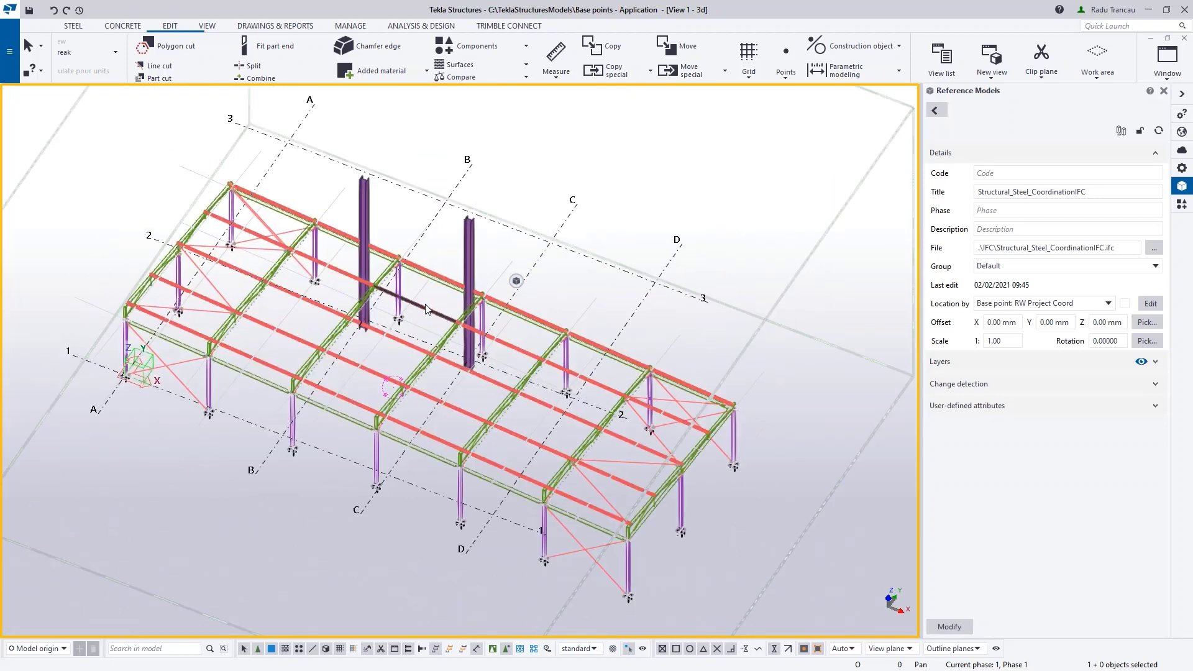
{"action": "middle_click_drag", "start_coordinate": [358, 246], "coordinate": [349, 301]}
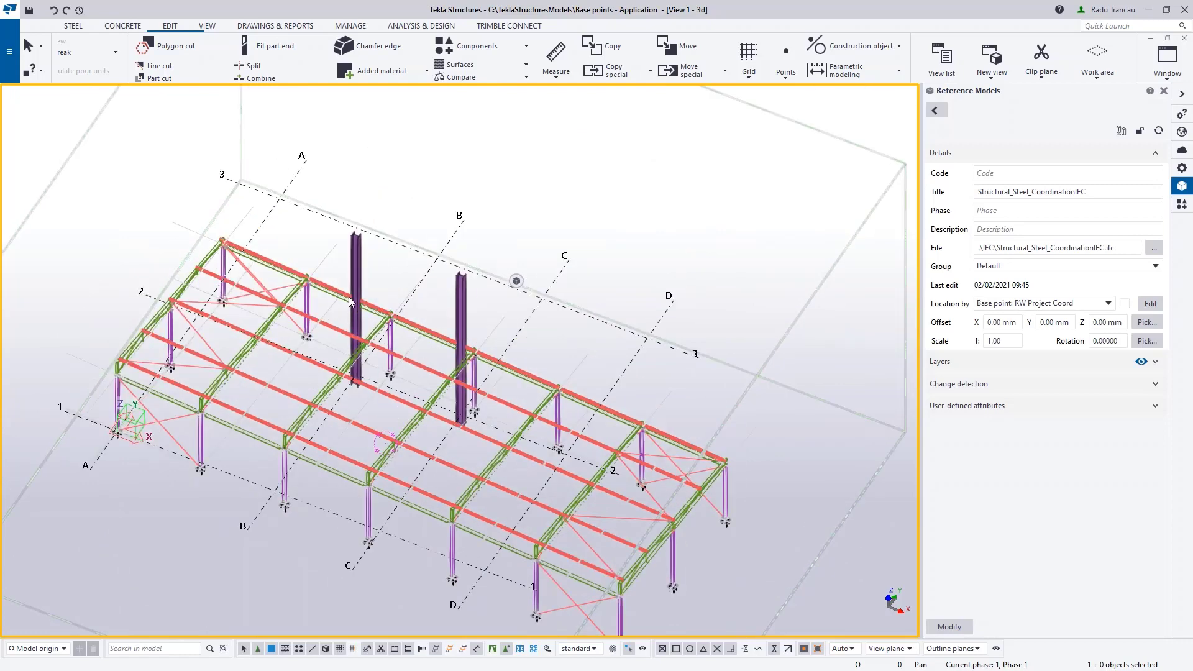
{"action": "scroll", "coordinate": [354, 287], "scroll_direction": "down", "scroll_amount": 1}
{"action": "left_click", "coordinate": [435, 395]}
{"action": "scroll", "coordinate": [442, 379], "scroll_direction": "down", "scroll_amount": 2}
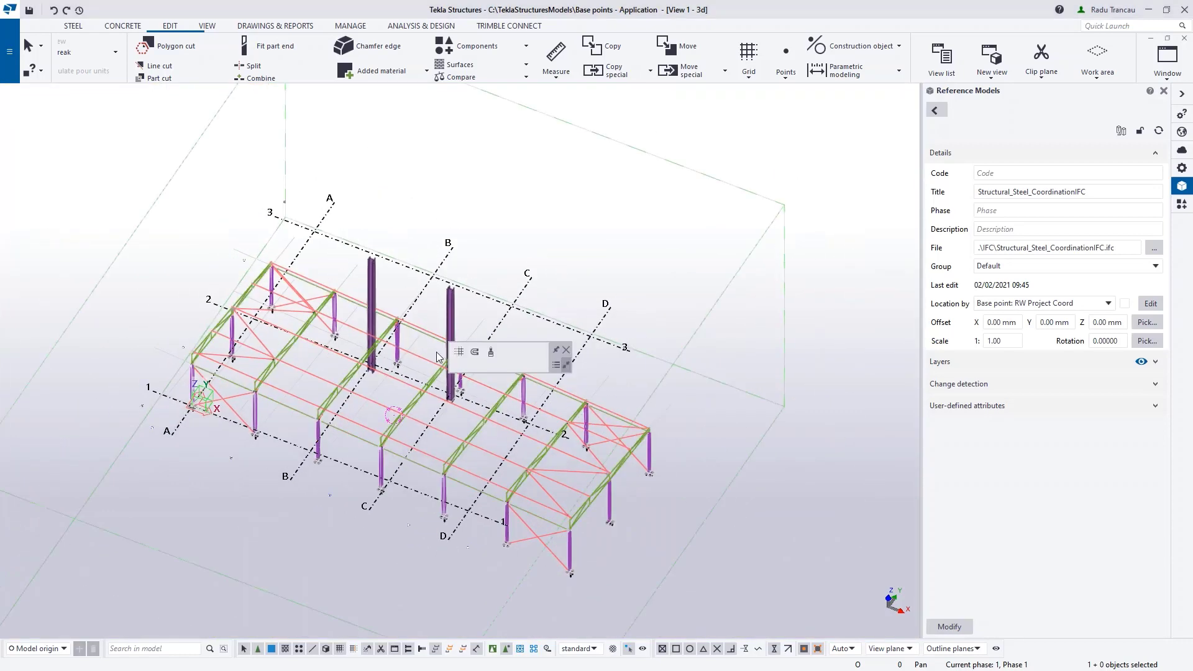
{"action": "middle_click_drag", "start_coordinate": [420, 421], "coordinate": [386, 388]}
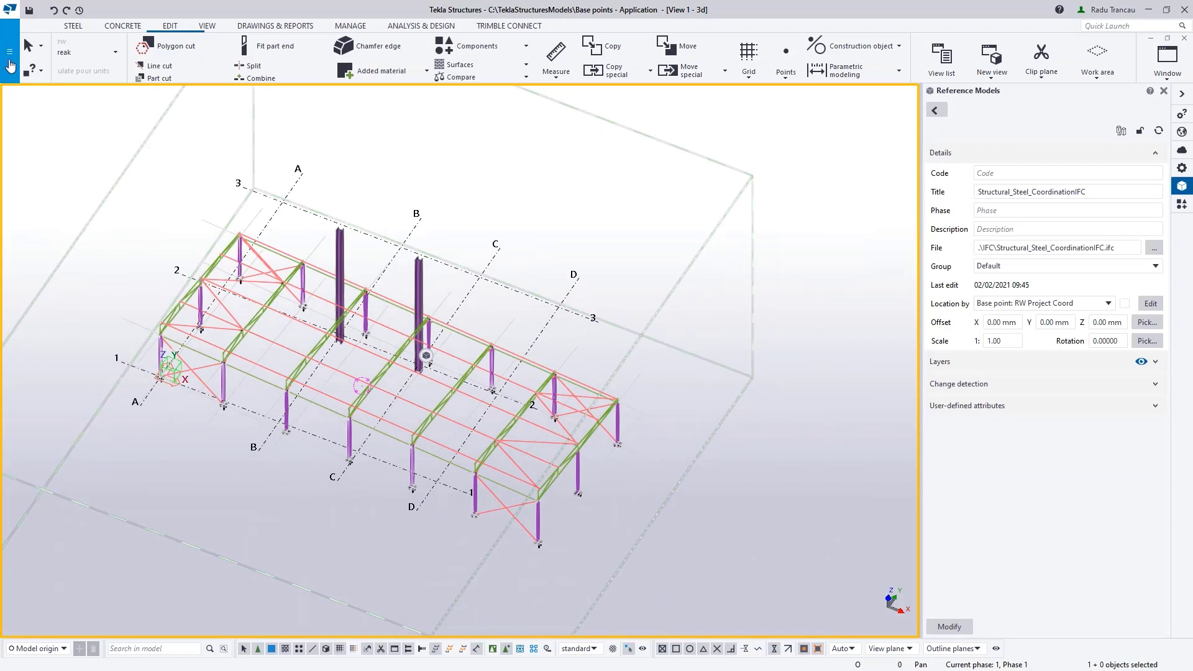
{"action": "left_click", "coordinate": [11, 60]}
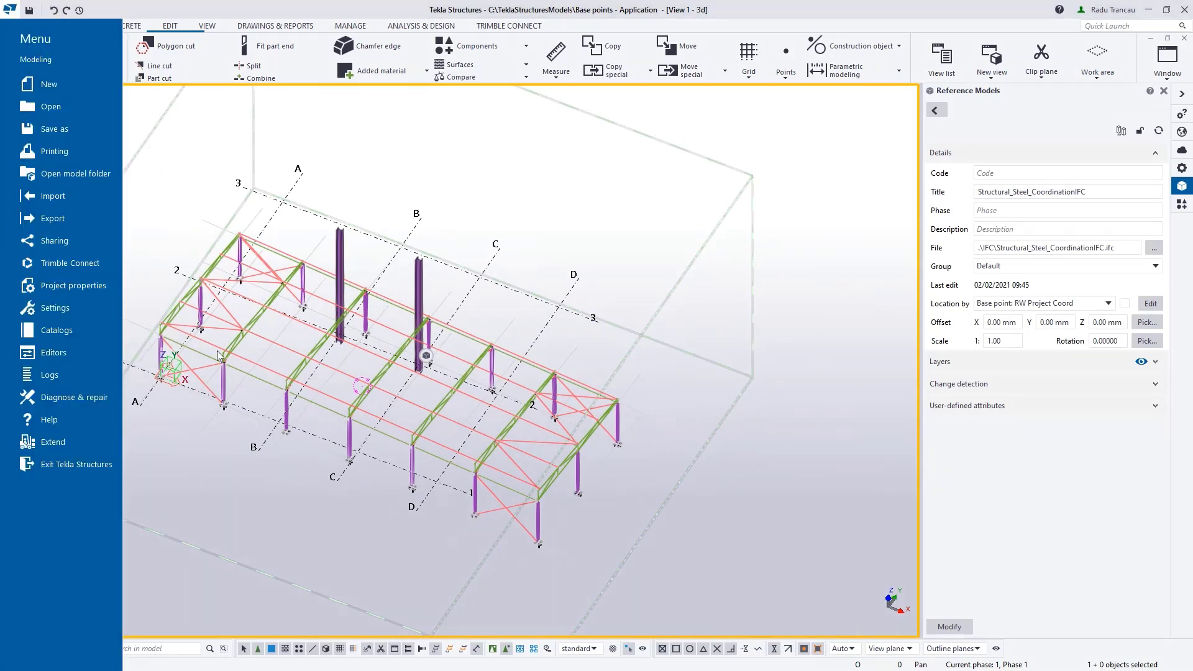
{"action": "left_click", "coordinate": [395, 178]}
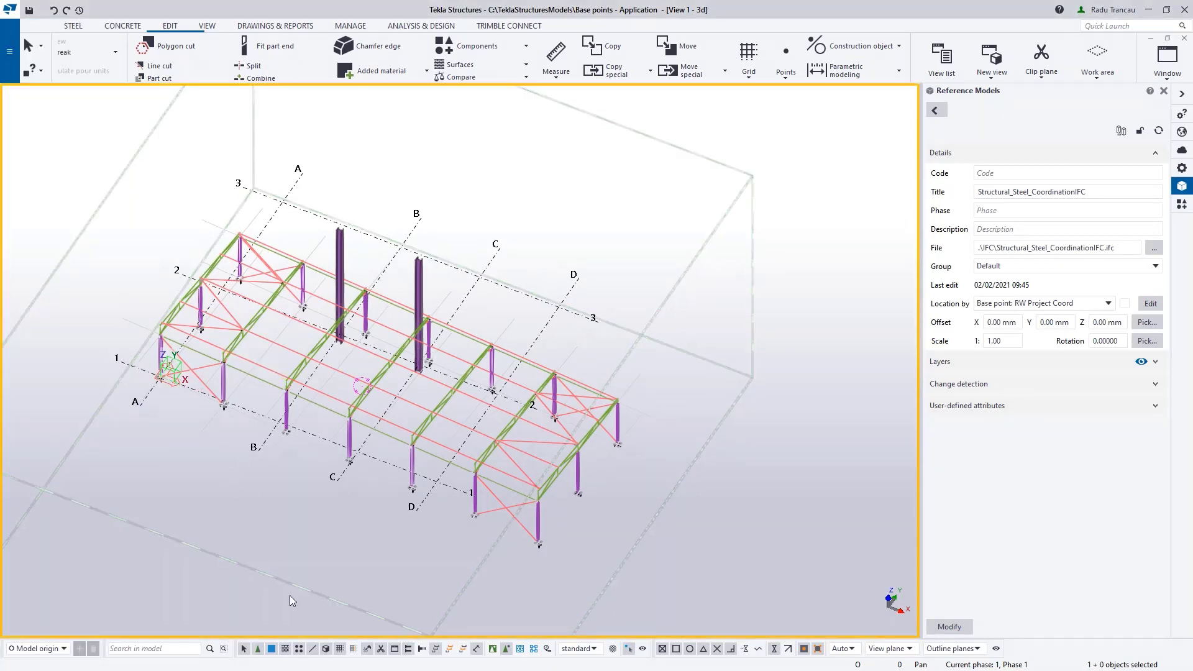
Step: Make reference models selectable, select the steel frame, and apply Base point: RW Project Coord as its location
{"action": "left_click", "coordinate": [492, 648]}
{"action": "left_click", "coordinate": [463, 507]}
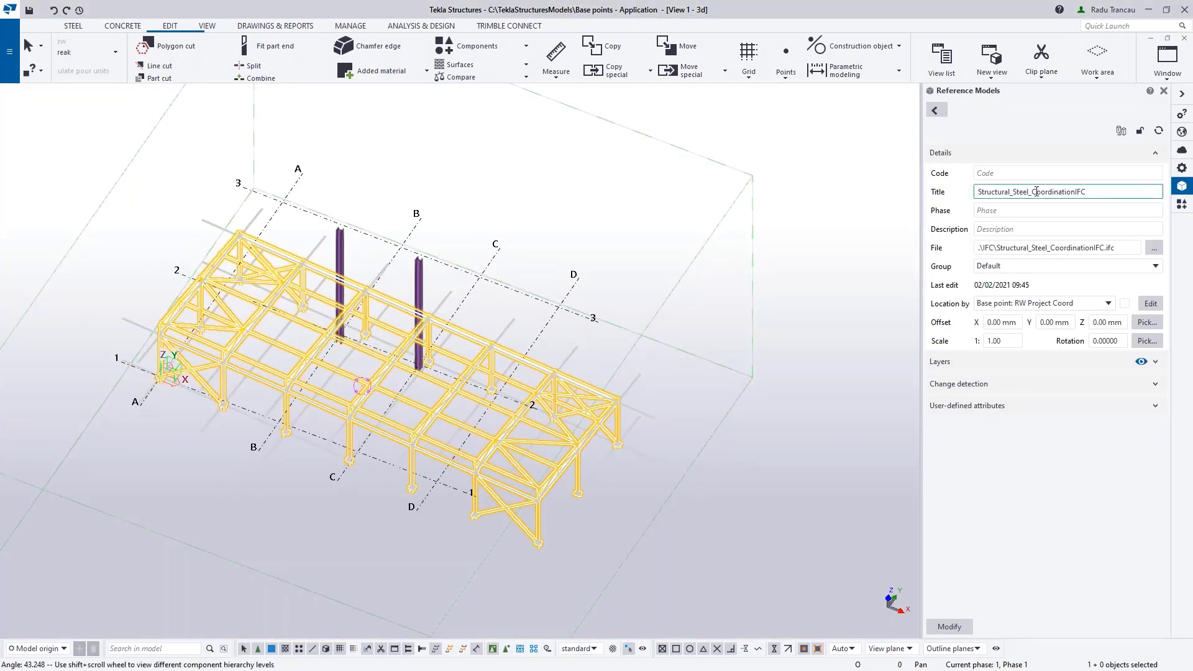
{"action": "left_click", "coordinate": [1022, 303]}
{"action": "left_click", "coordinate": [1042, 358]}
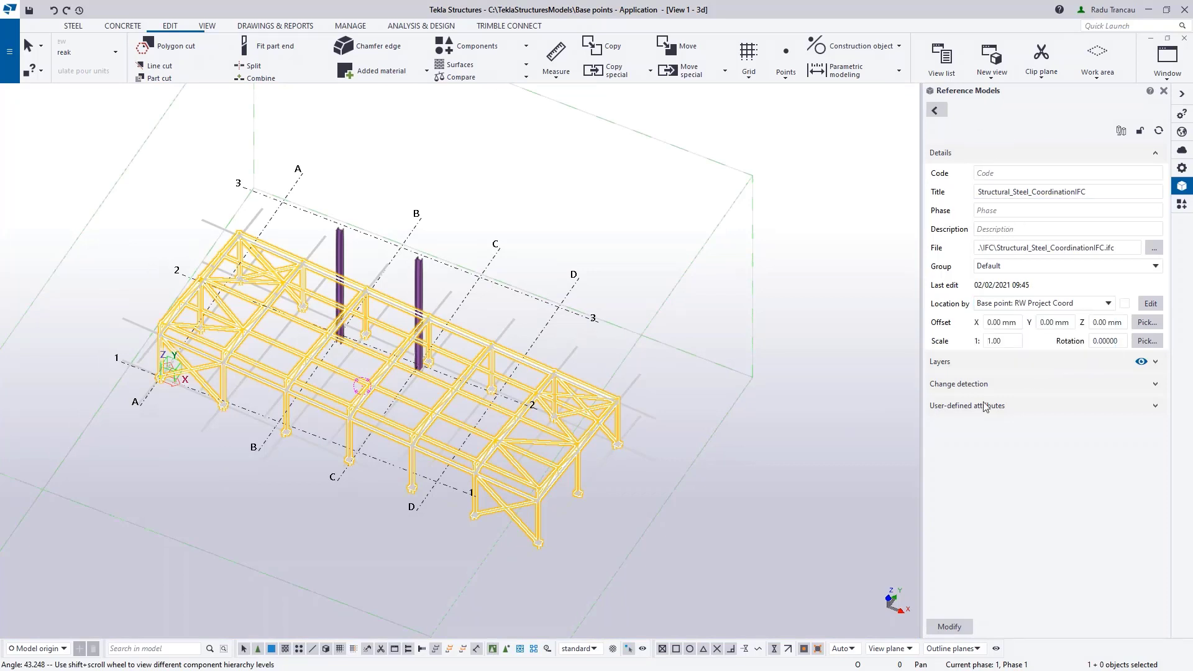
{"action": "left_click", "coordinate": [932, 627]}
Step: Examine the relocated steel frame's position relative to the model origin, the grid and the two tall columns
{"action": "scroll", "coordinate": [298, 495], "scroll_direction": "down", "scroll_amount": 3}
{"action": "left_click", "coordinate": [381, 381]}
{"action": "scroll", "coordinate": [381, 381], "scroll_direction": "up", "scroll_amount": 6}
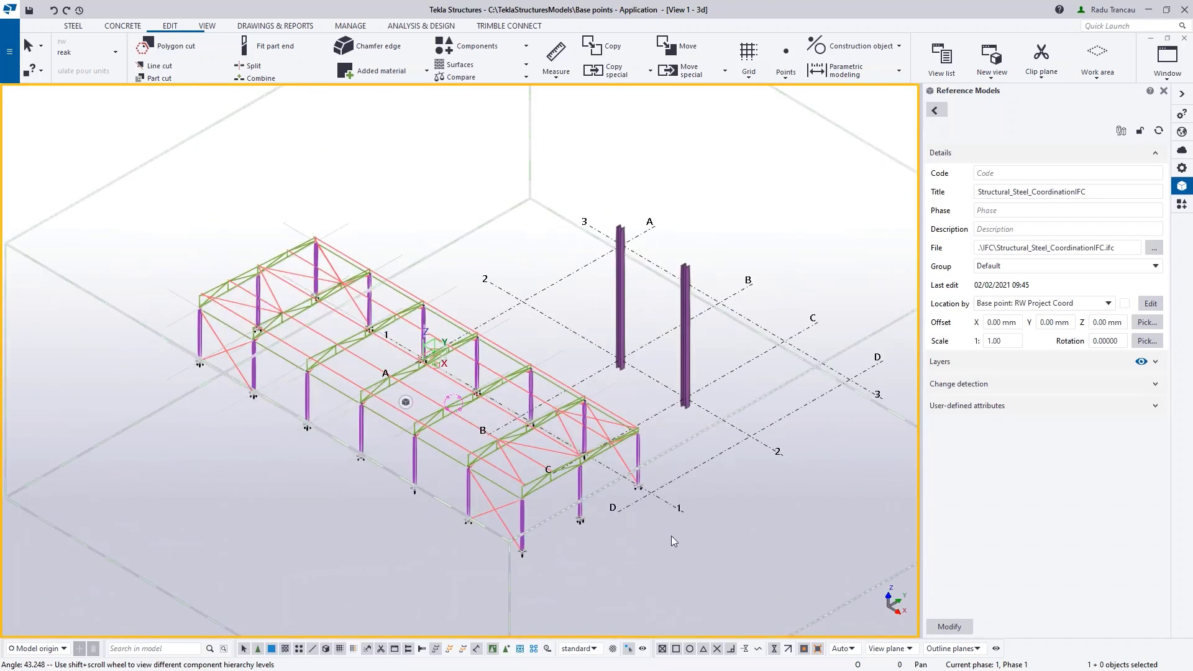
{"action": "middle_click_drag", "start_coordinate": [730, 521], "coordinate": [685, 475]}
{"action": "scroll", "coordinate": [686, 260], "scroll_direction": "down", "scroll_amount": 2}
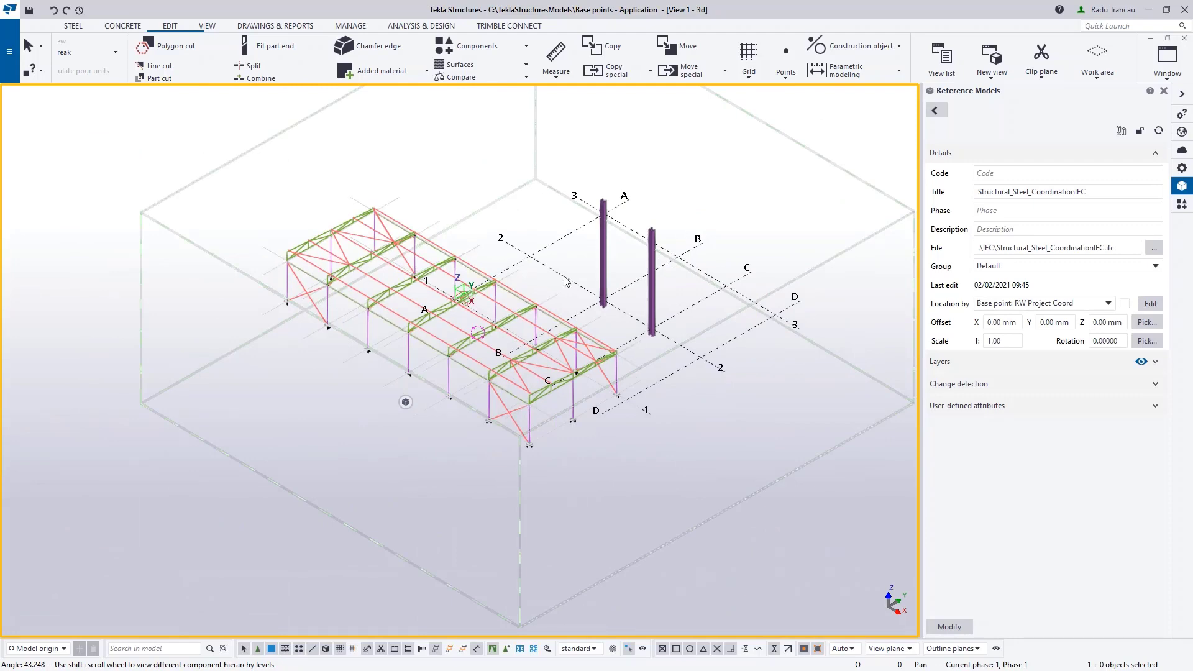
{"action": "scroll", "coordinate": [557, 392], "scroll_direction": "up", "scroll_amount": 2}
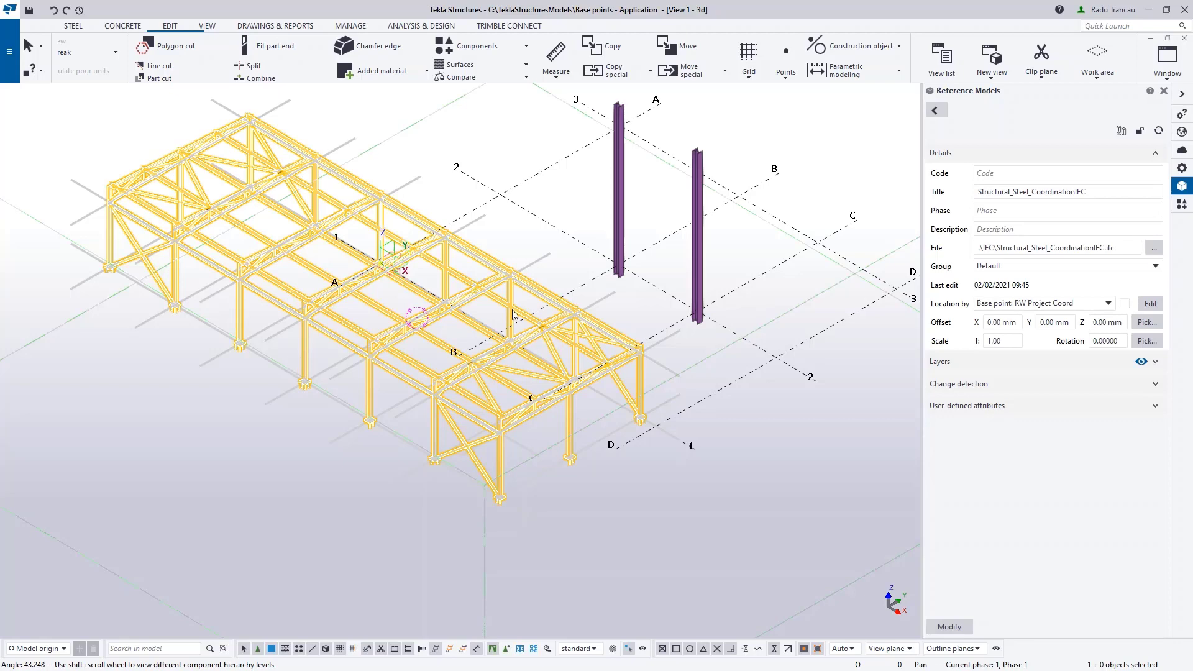
{"action": "scroll", "coordinate": [662, 371], "scroll_direction": "down", "scroll_amount": 4}
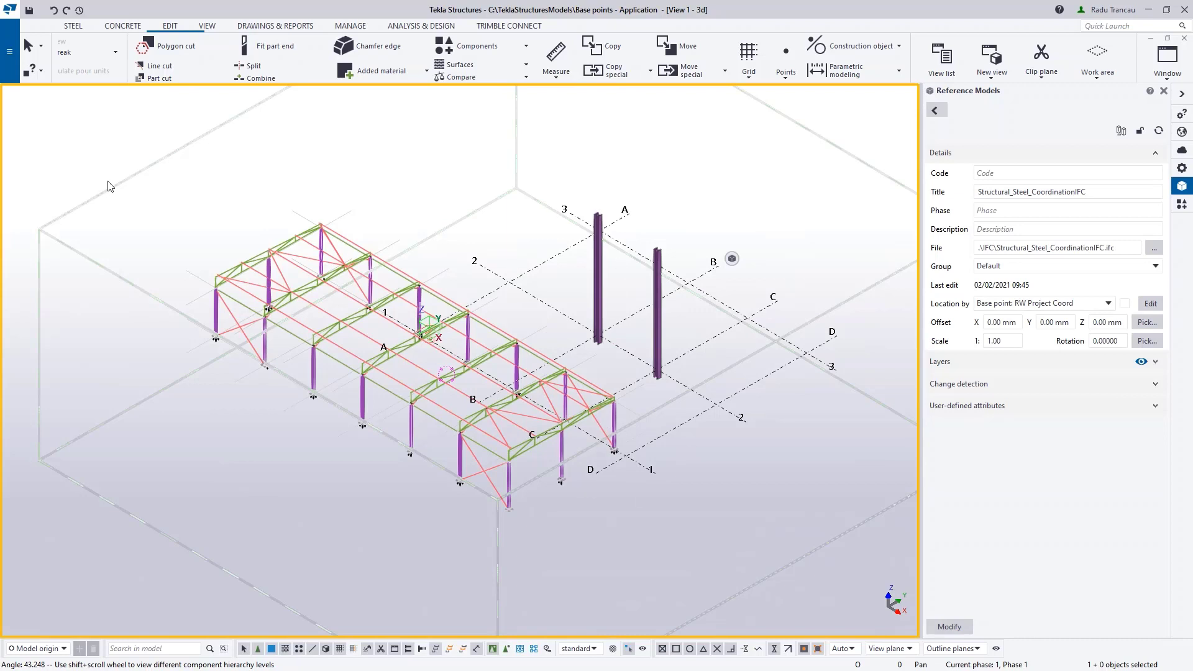
Step: Start an IFC export of the model and set its export type to Coordination view 2.0
{"action": "left_click", "coordinate": [10, 53]}
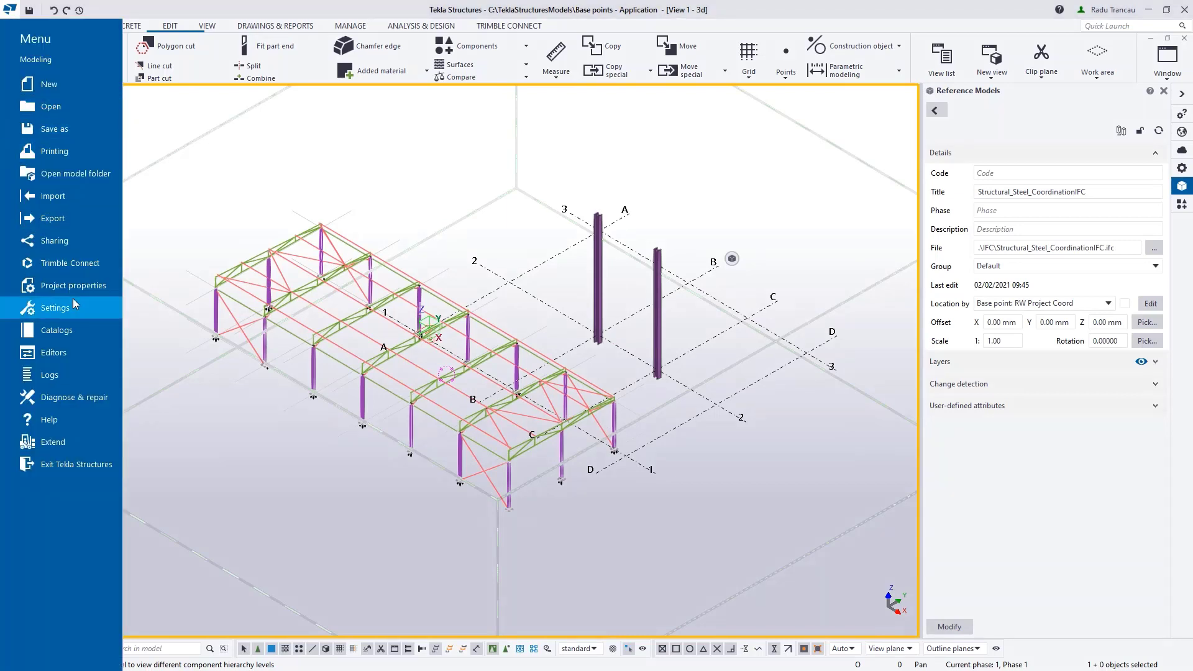
{"action": "left_click", "coordinate": [92, 217]}
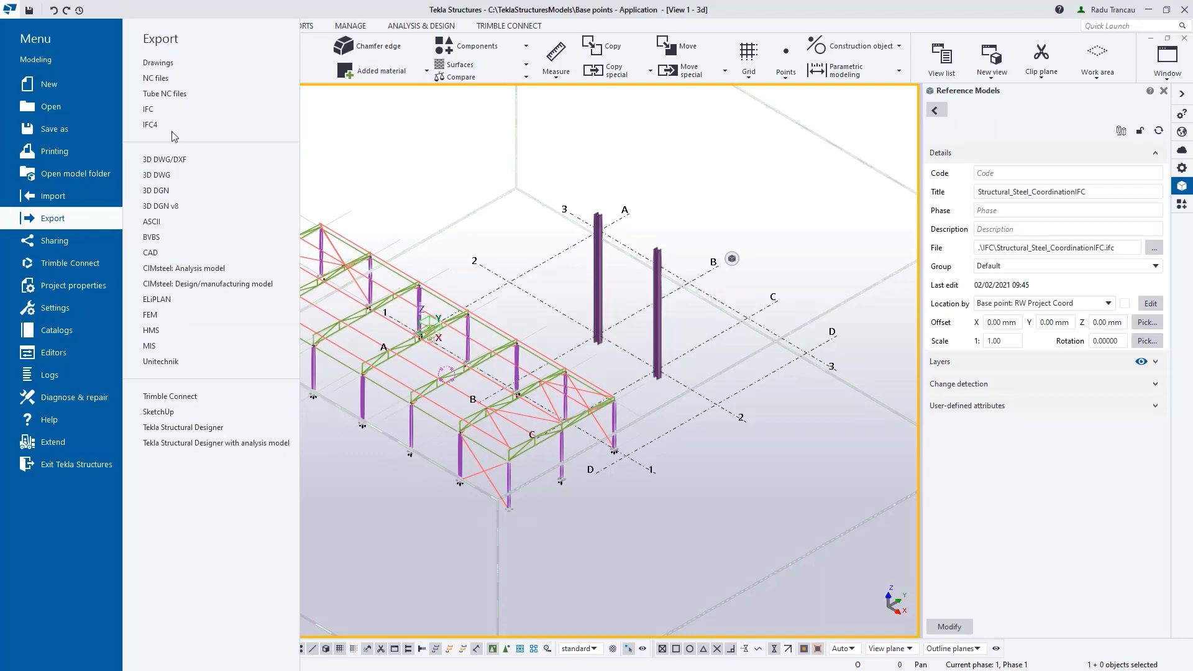
{"action": "left_click", "coordinate": [166, 109]}
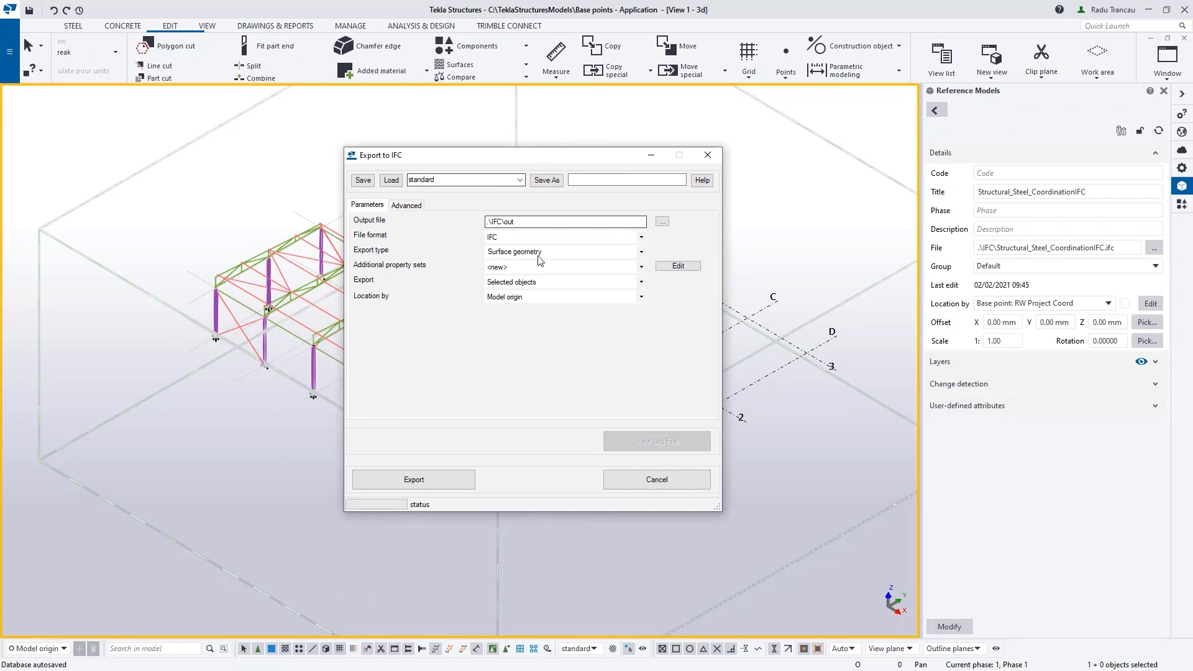
{"action": "left_click", "coordinate": [540, 255]}
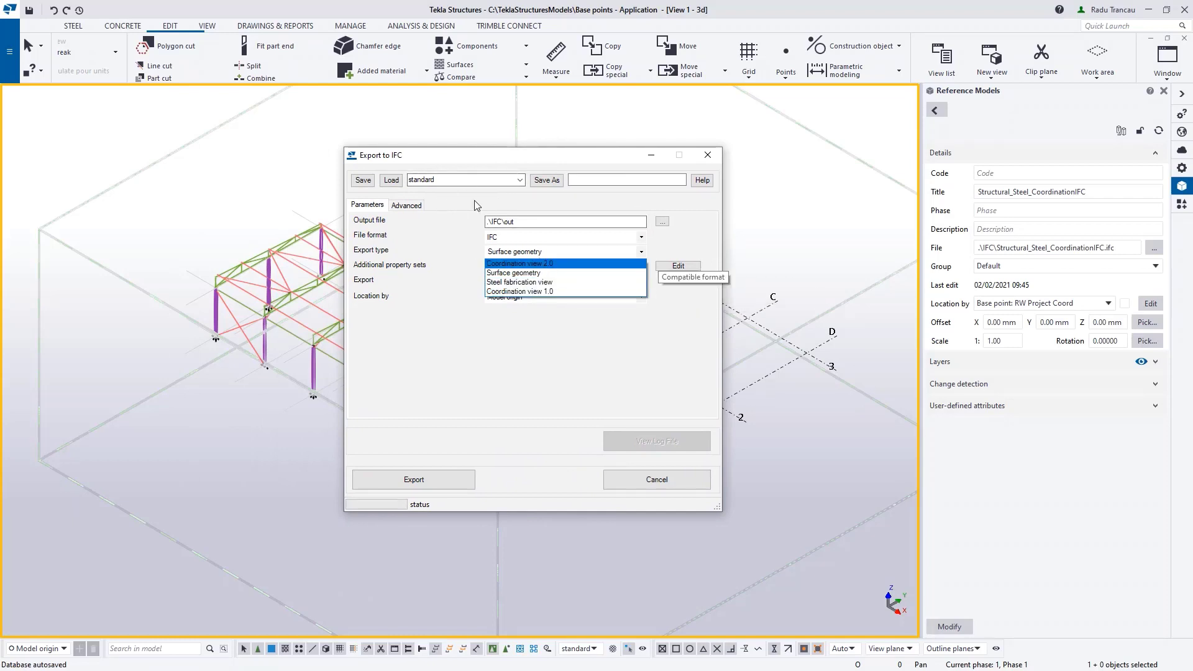
{"action": "left_click", "coordinate": [540, 263]}
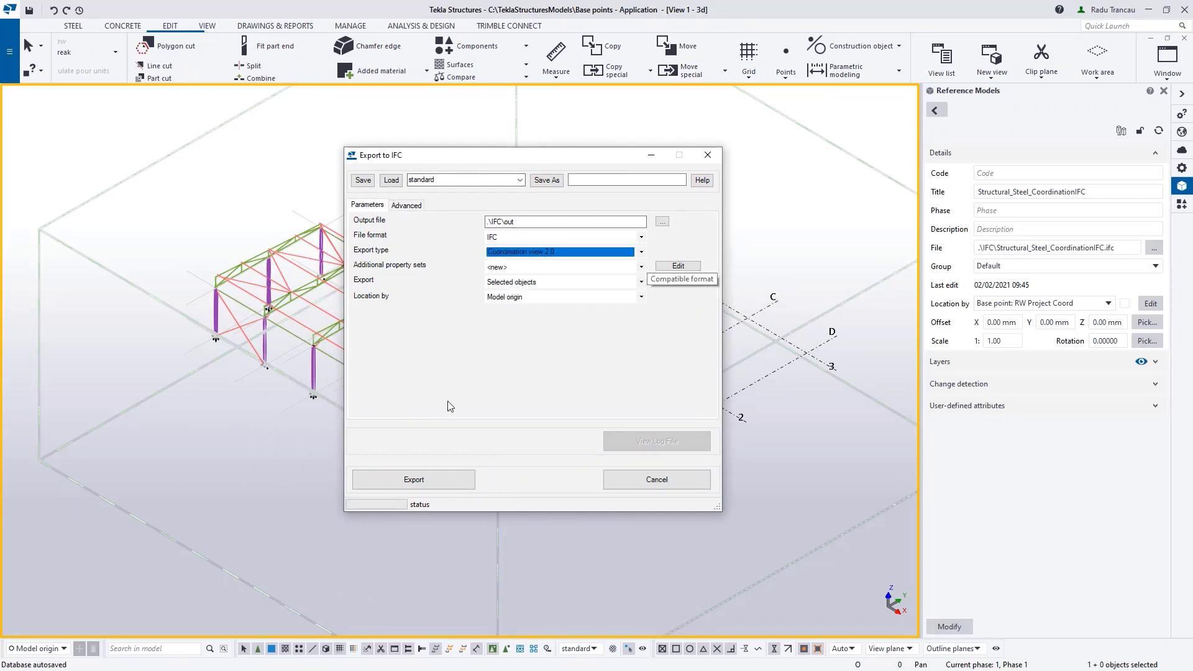
{"action": "left_click", "coordinate": [559, 283]}
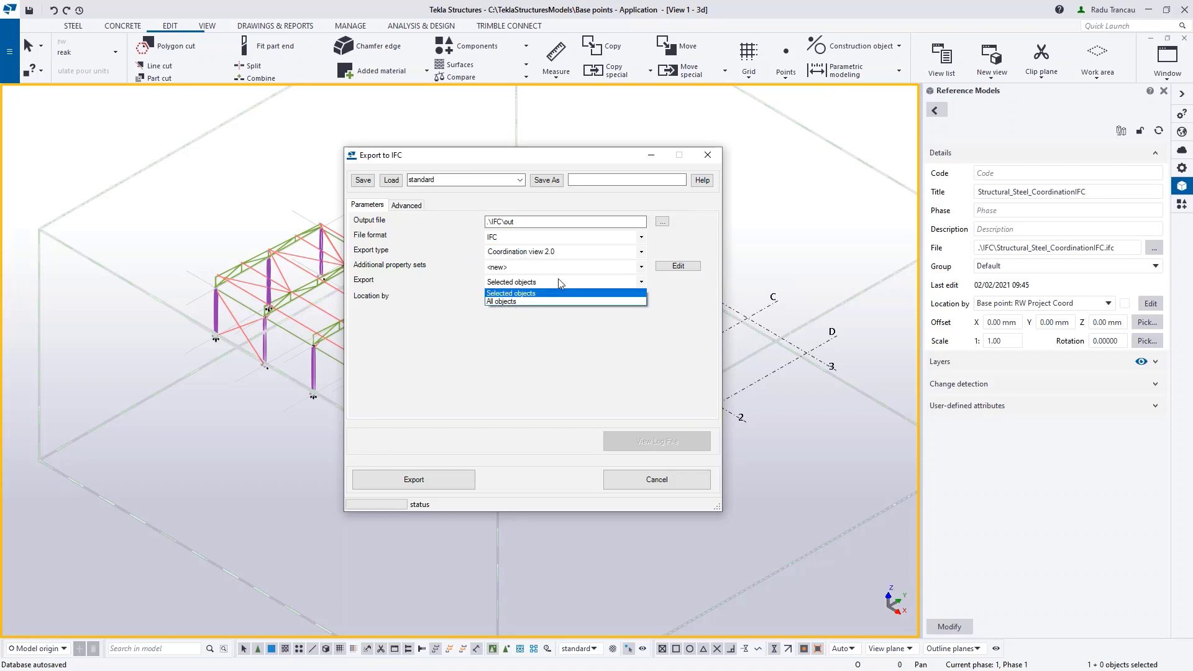
{"action": "left_click", "coordinate": [572, 253]}
{"action": "left_click", "coordinate": [583, 252]}
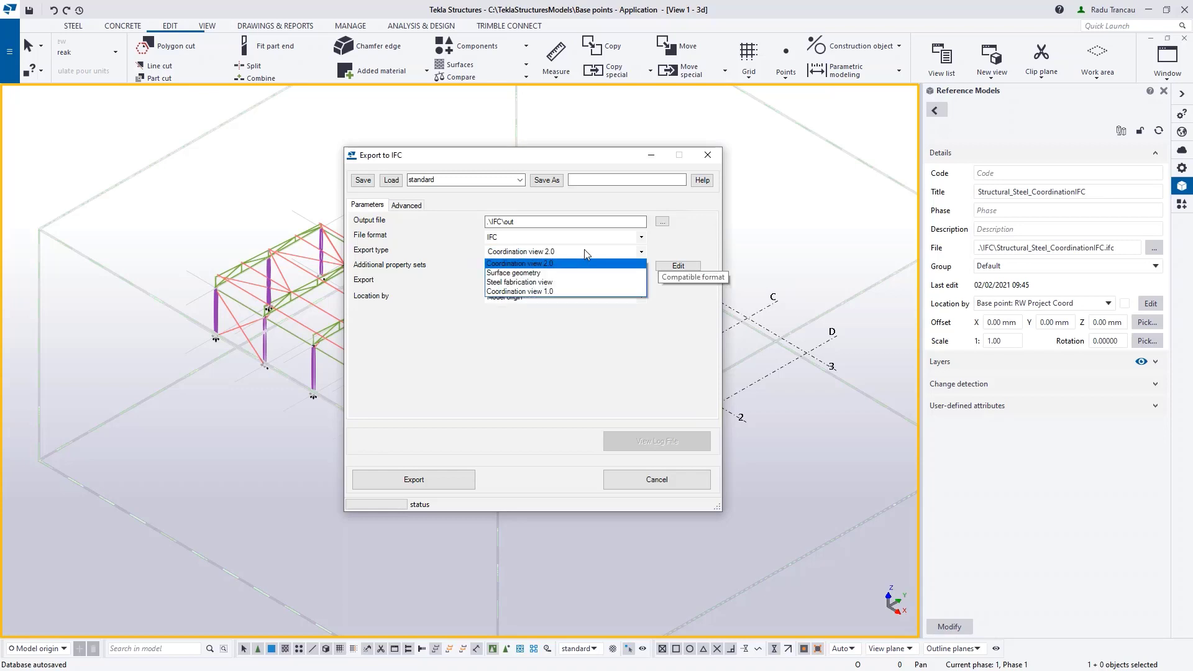
{"action": "left_click", "coordinate": [587, 252]}
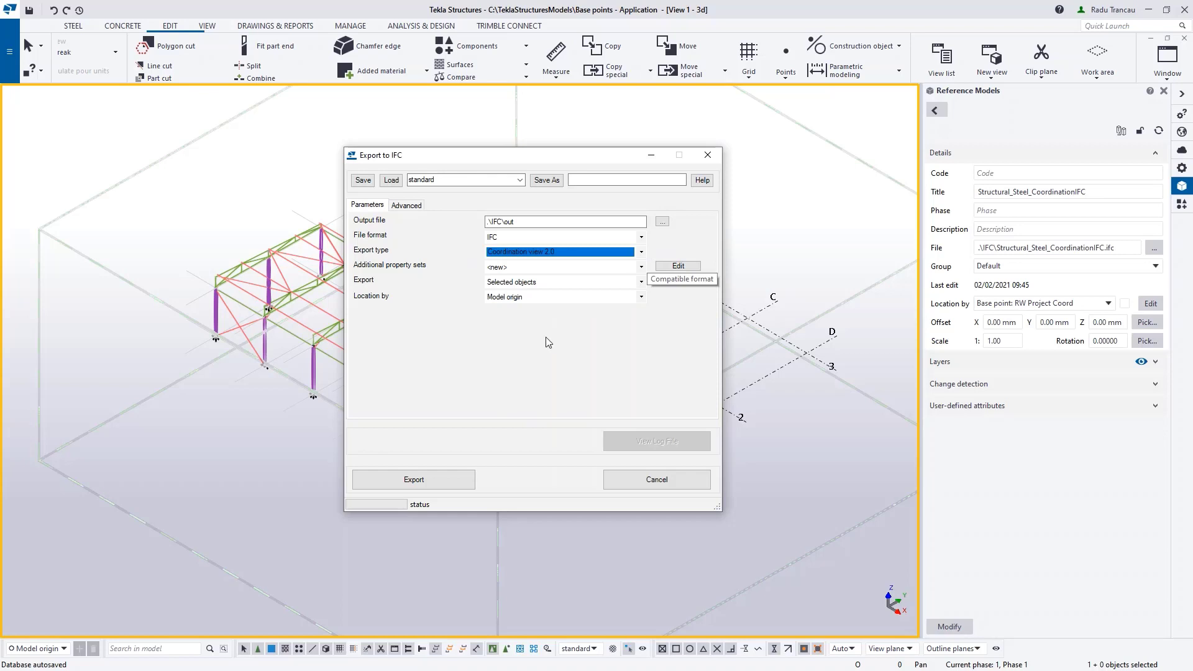
Step: Set the IFC export to include all objects and name the output file .\IFC\out_modelorigin
{"action": "left_click", "coordinate": [552, 284]}
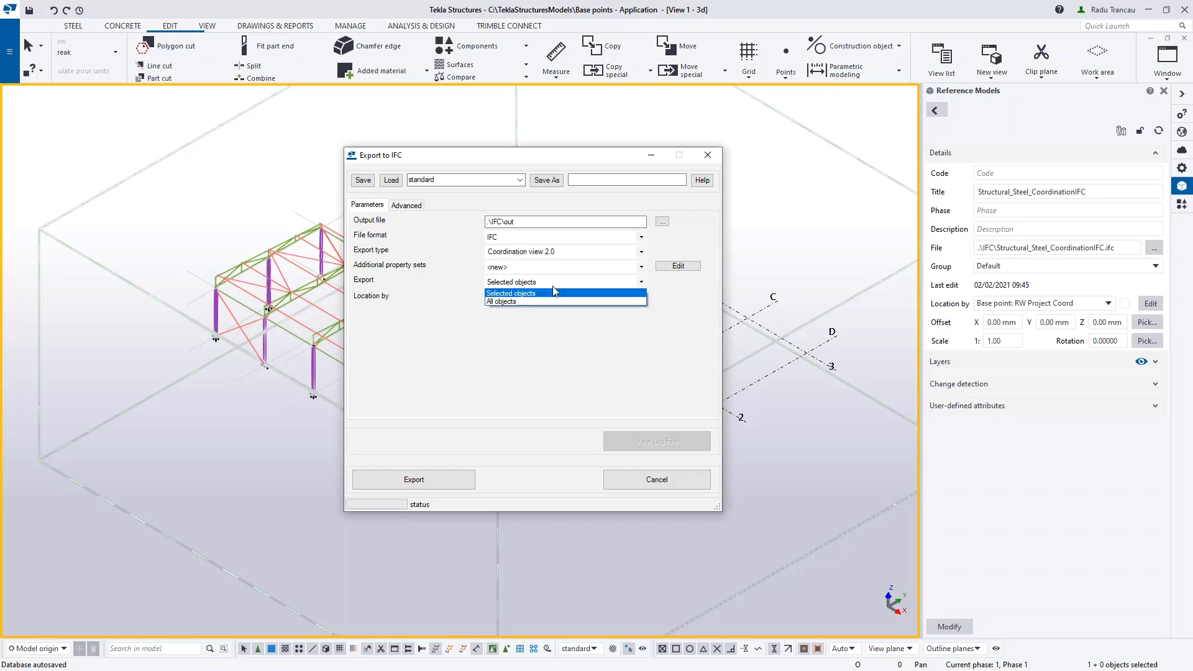
{"action": "left_click", "coordinate": [505, 300]}
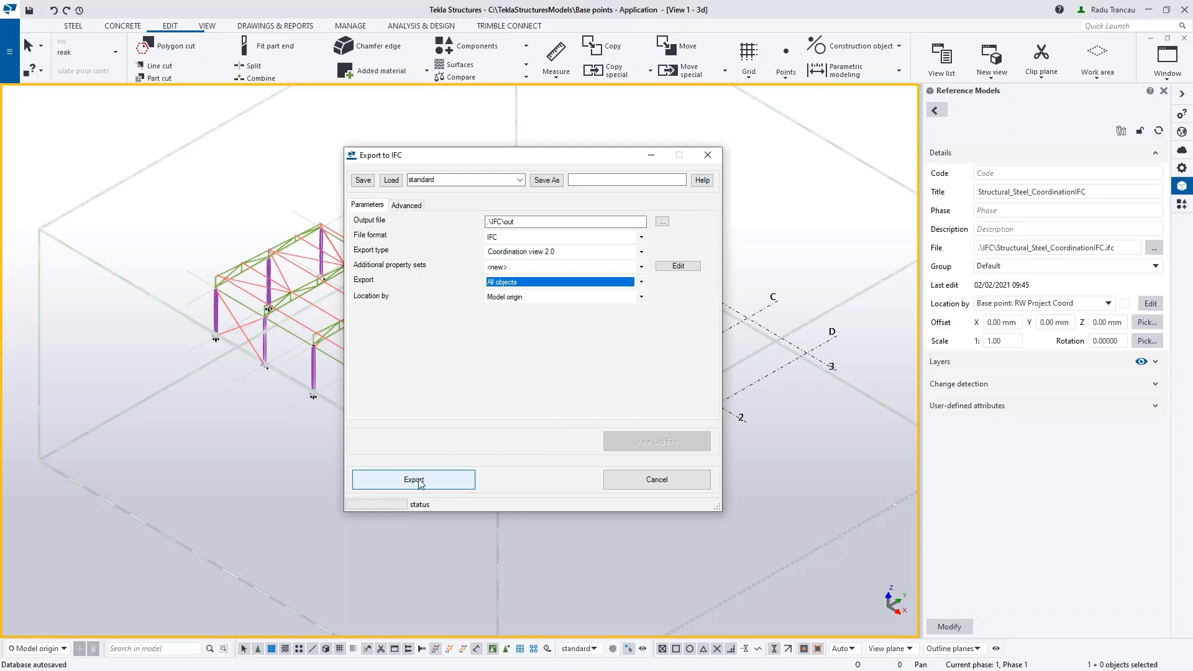
{"action": "left_click", "coordinate": [525, 222]}
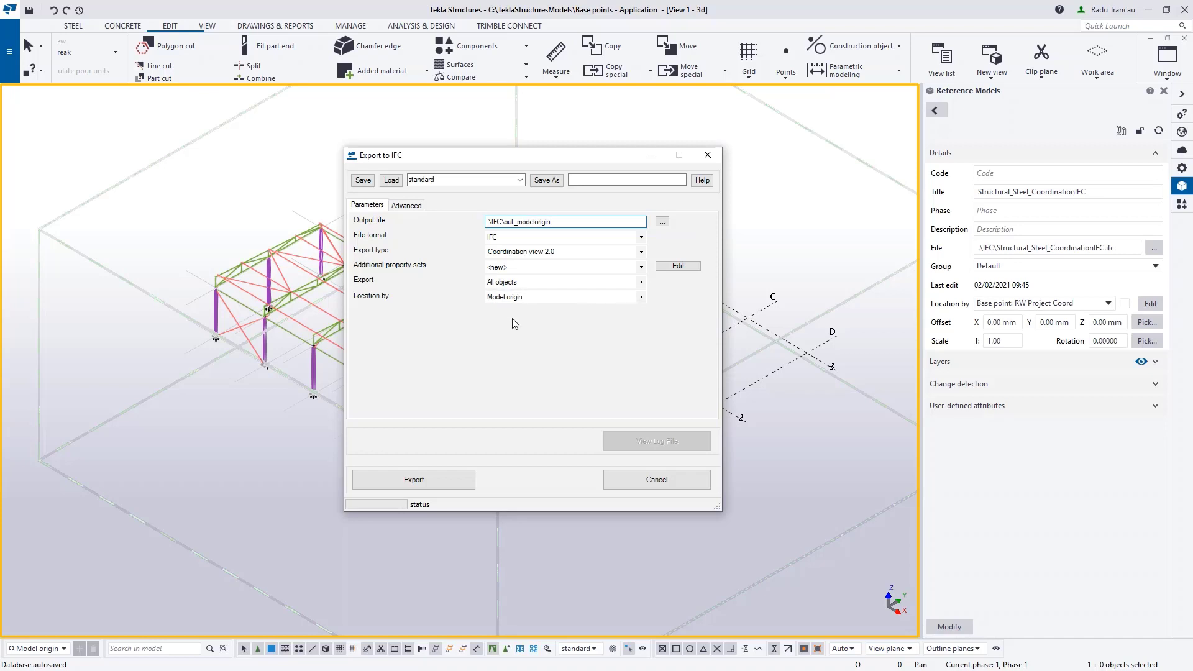
{"action": "left_click_drag", "start_coordinate": [558, 155], "coordinate": [764, 171]}
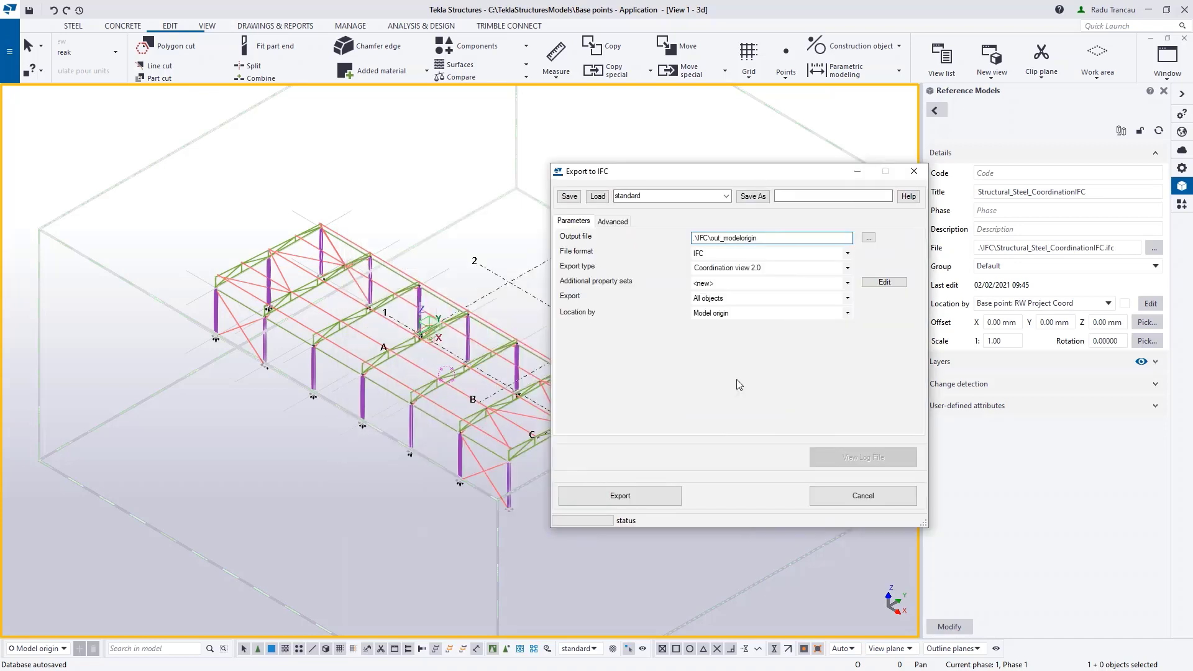
Step: Review the advanced export options and export the model to out_modelorigin, located by Model origin
{"action": "left_click", "coordinate": [610, 222]}
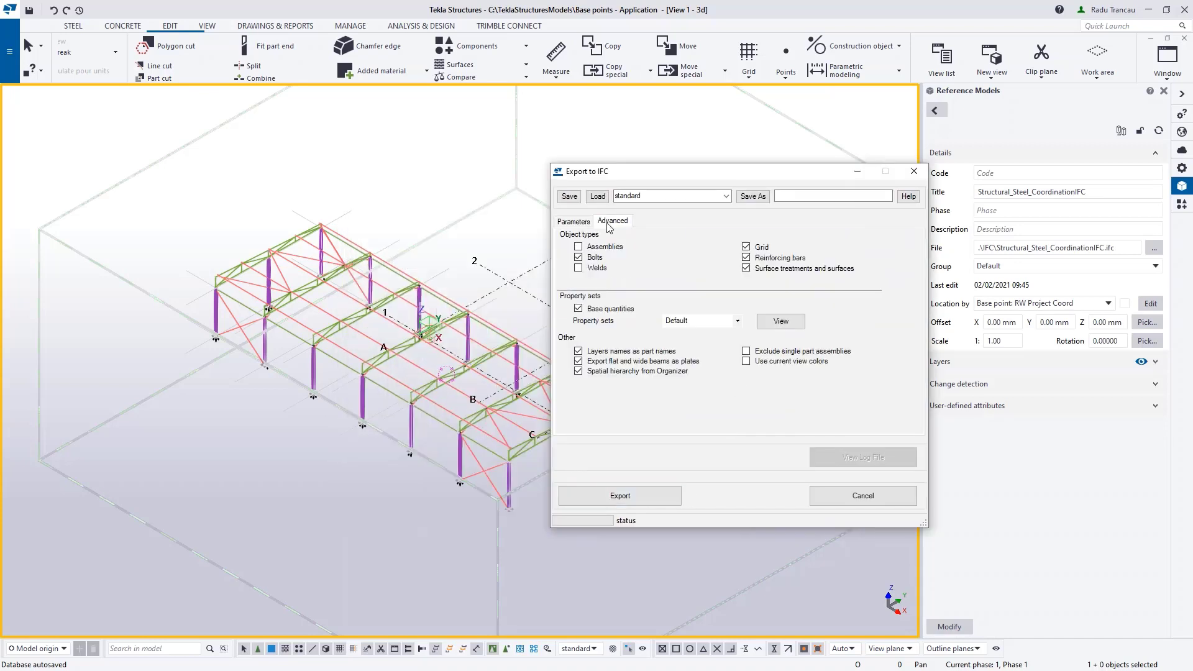
{"action": "left_click", "coordinate": [570, 222]}
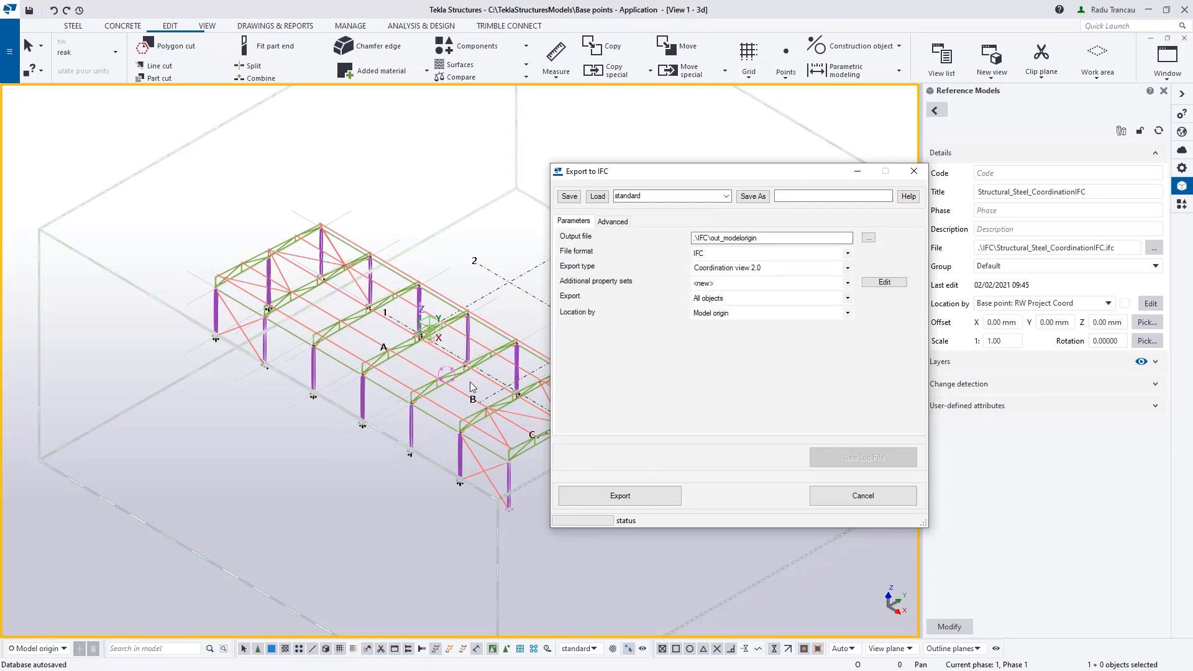
{"action": "left_click", "coordinate": [639, 495]}
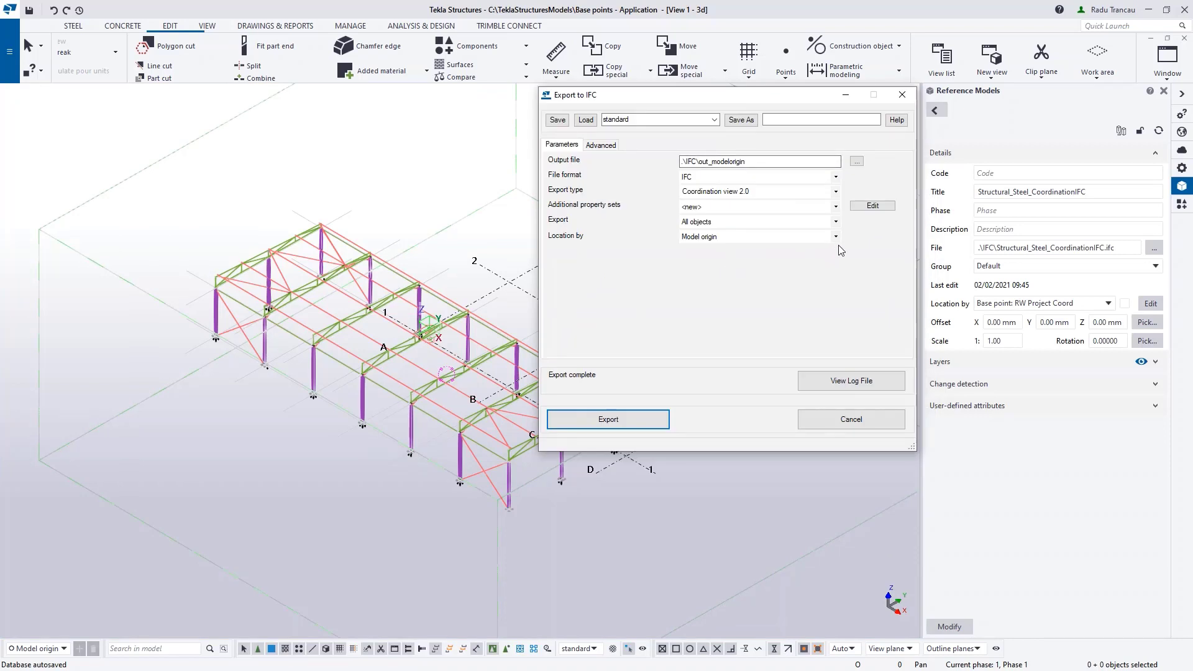
Step: Export the model again located by Base point: RW Project Coord, with output file .\IFC\out_rwcoordinates, and close the export dialog
{"action": "middle_click_drag", "start_coordinate": [441, 403], "coordinate": [303, 397]}
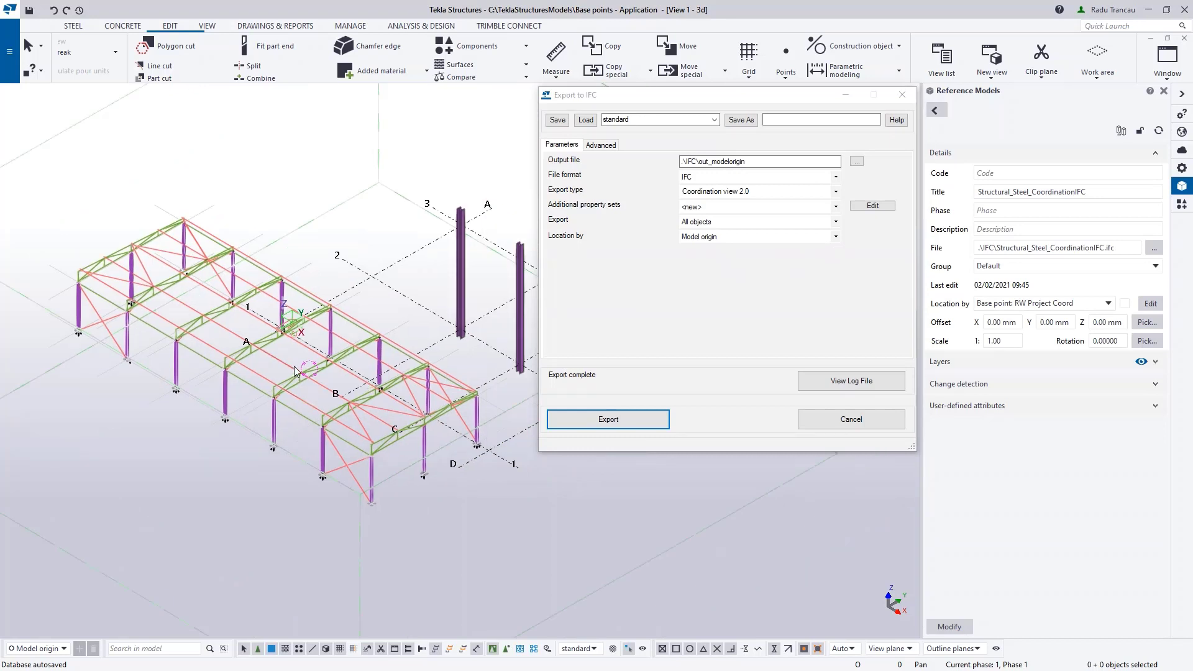
{"action": "left_click", "coordinate": [836, 238]}
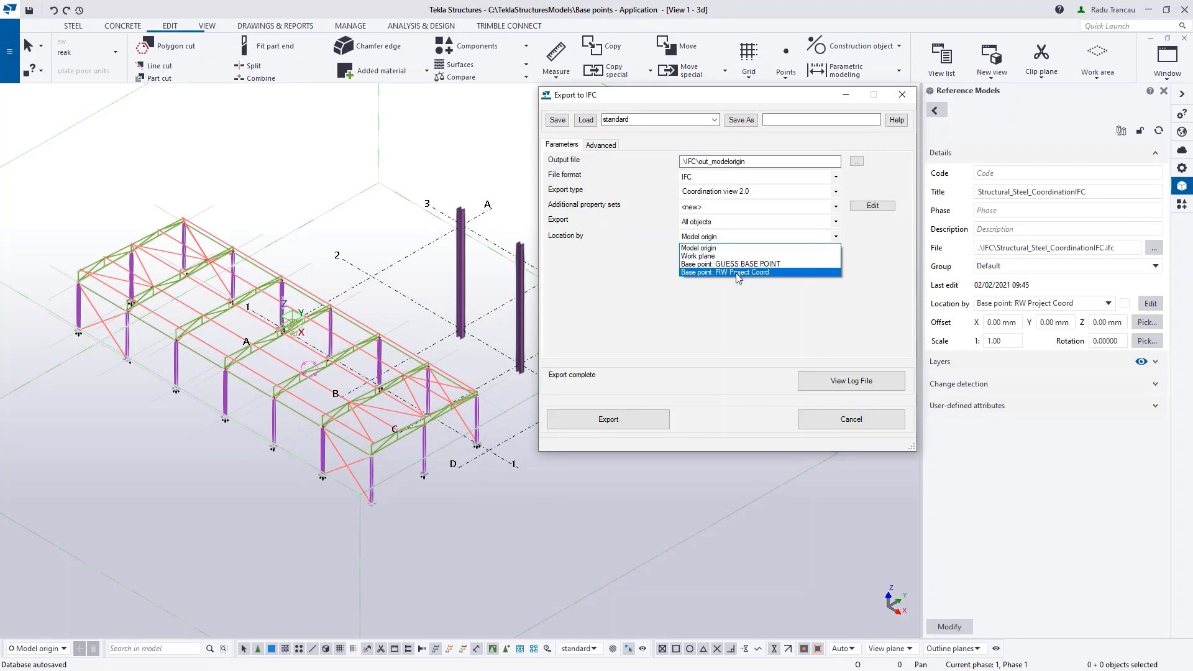
{"action": "left_click", "coordinate": [738, 274]}
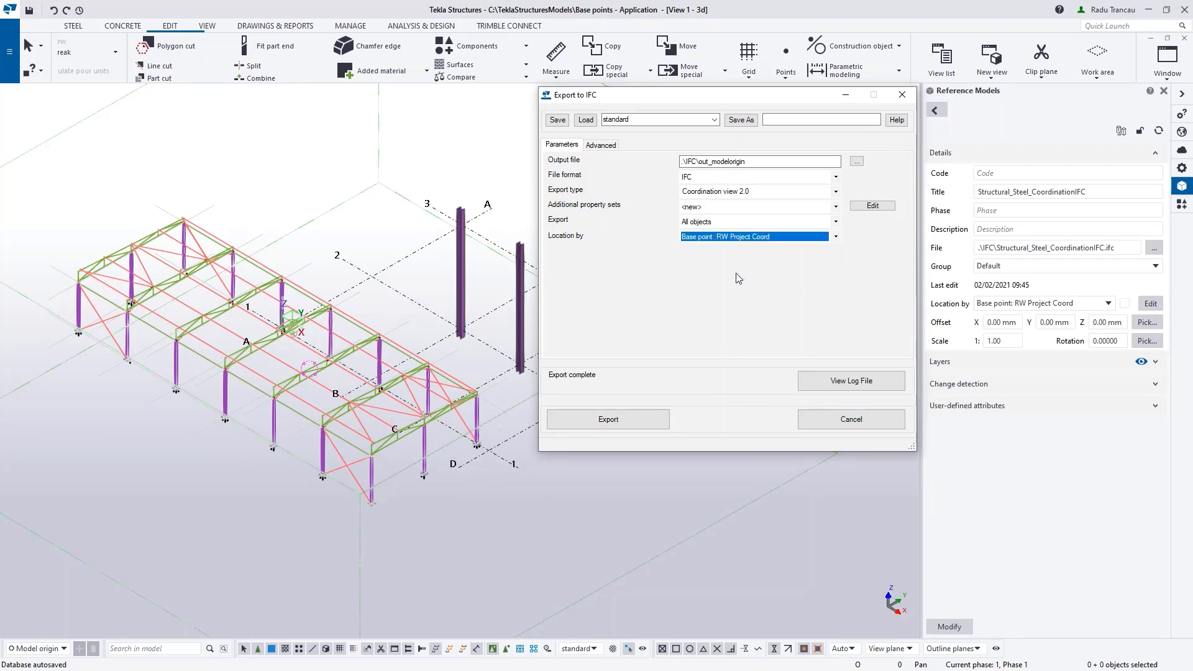
{"action": "left_click", "coordinate": [753, 162]}
{"action": "left_click_drag", "start_coordinate": [751, 159], "coordinate": [713, 167]}
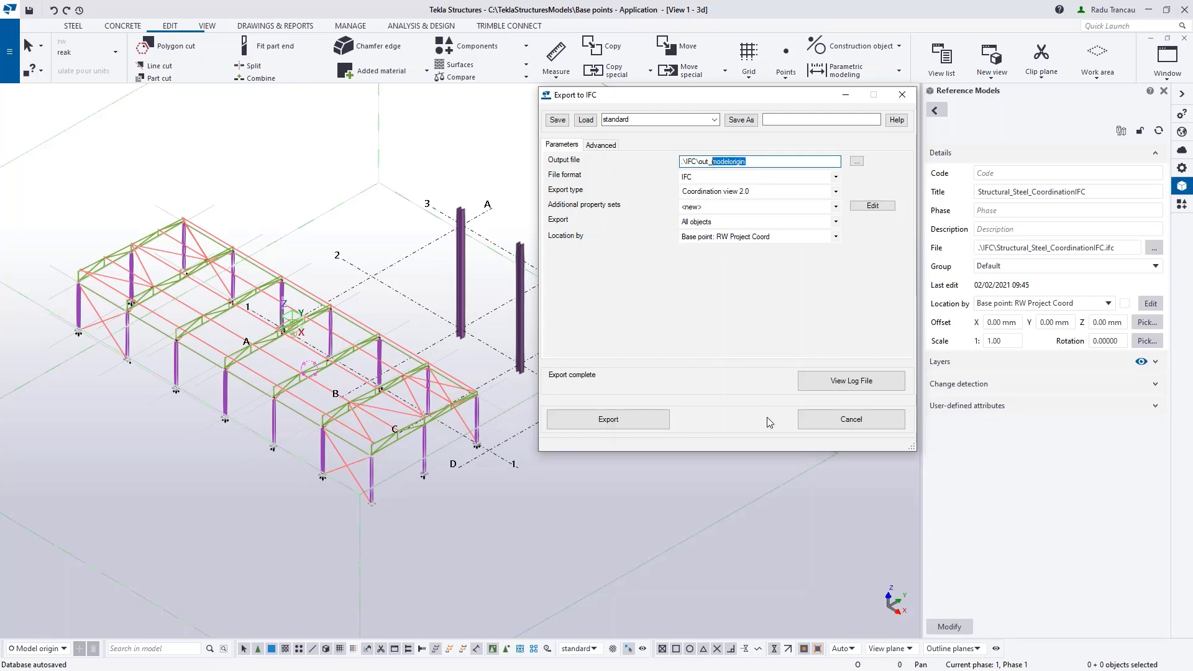
{"action": "type", "text": "rwc"}
{"action": "left_click", "coordinate": [627, 427]}
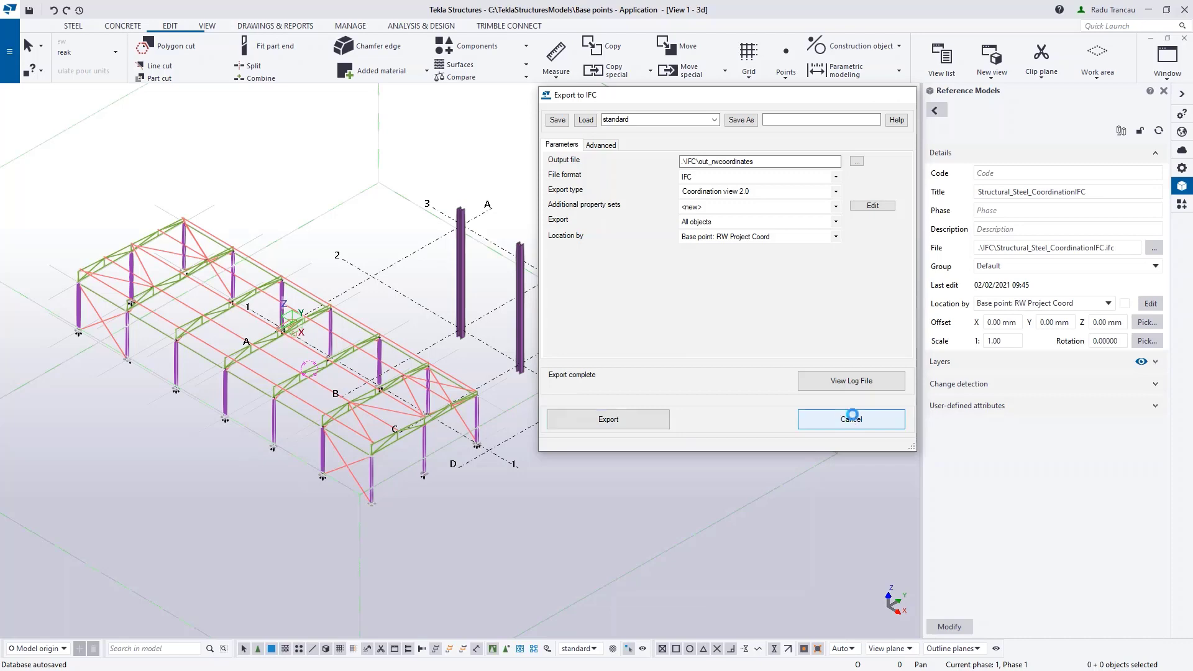
{"action": "left_click", "coordinate": [851, 419]}
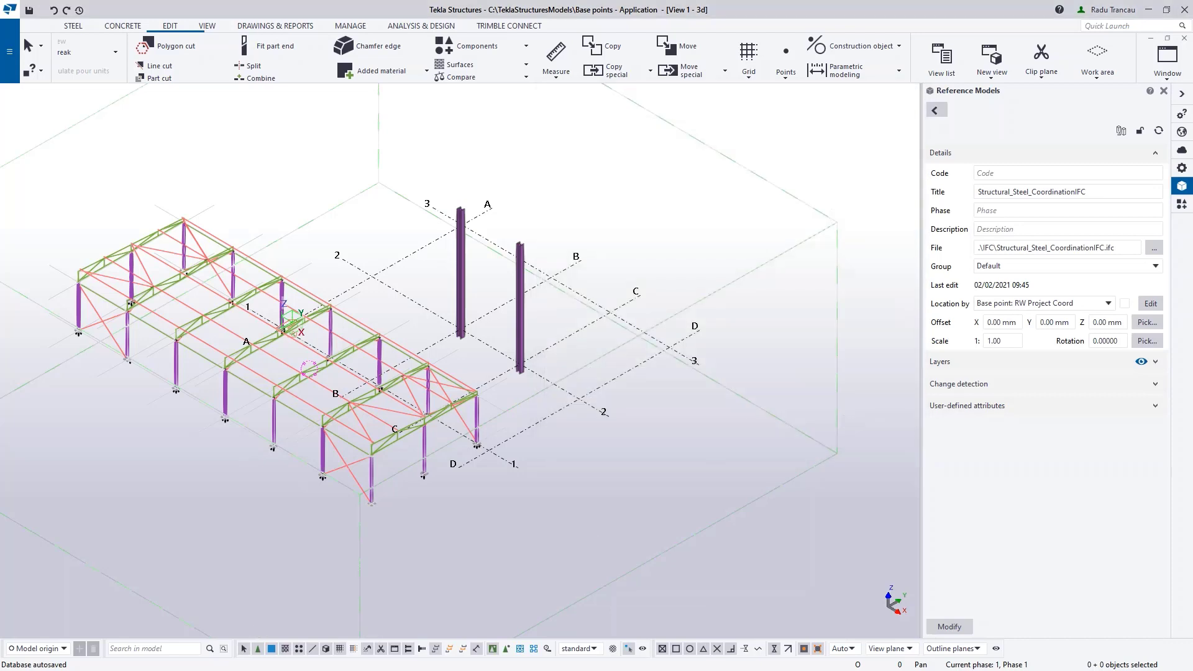
Step: Switch to Trimble Connect and add out_modelorigin.ifc and out_rwcoordinates.ifc from the model's IFC folder to the Coordination folder
{"action": "key", "text": "alt+Tab"}
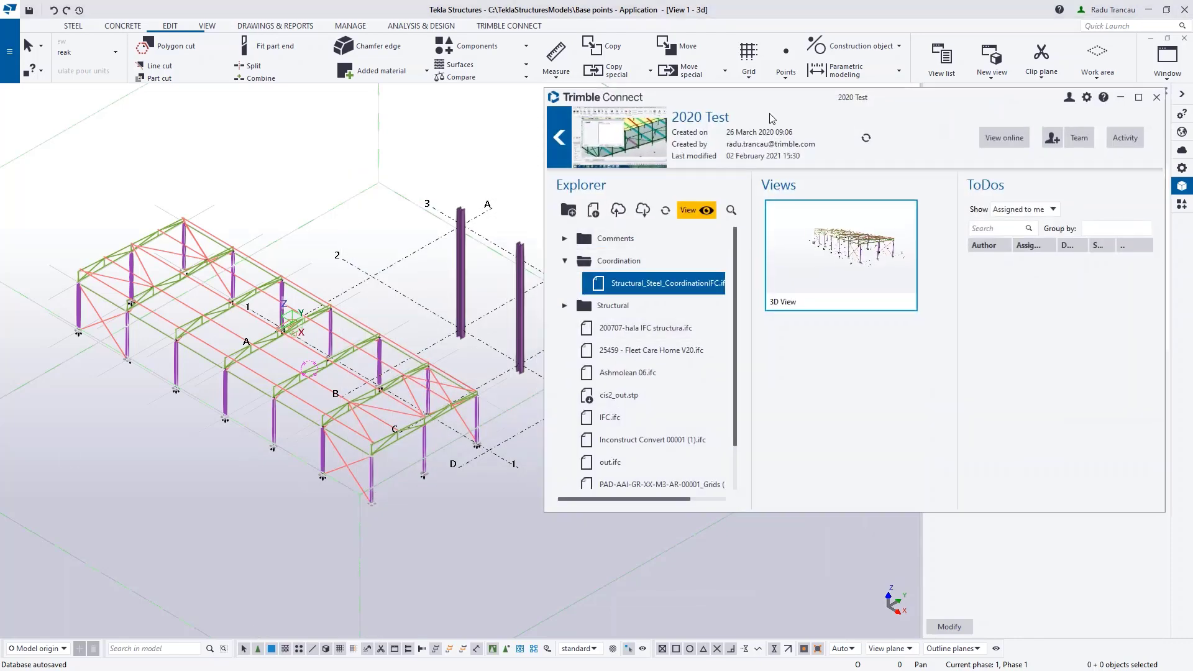
{"action": "left_click_drag", "start_coordinate": [790, 98], "coordinate": [504, 119]}
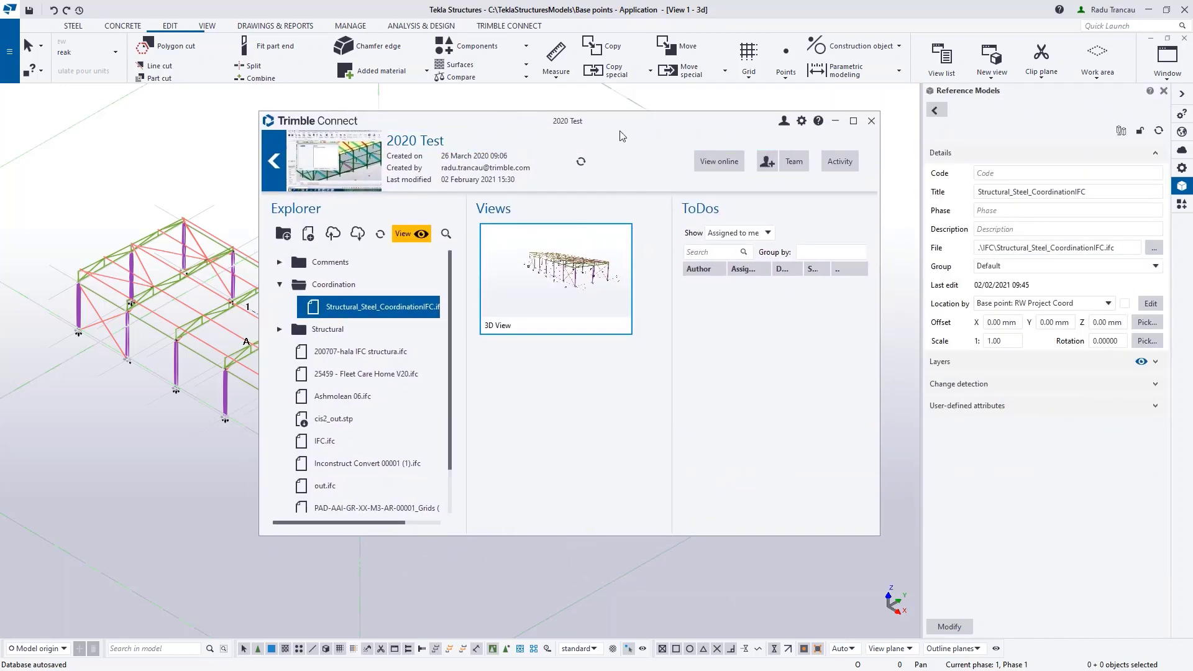
{"action": "left_click", "coordinate": [374, 311]}
{"action": "left_click", "coordinate": [308, 233]}
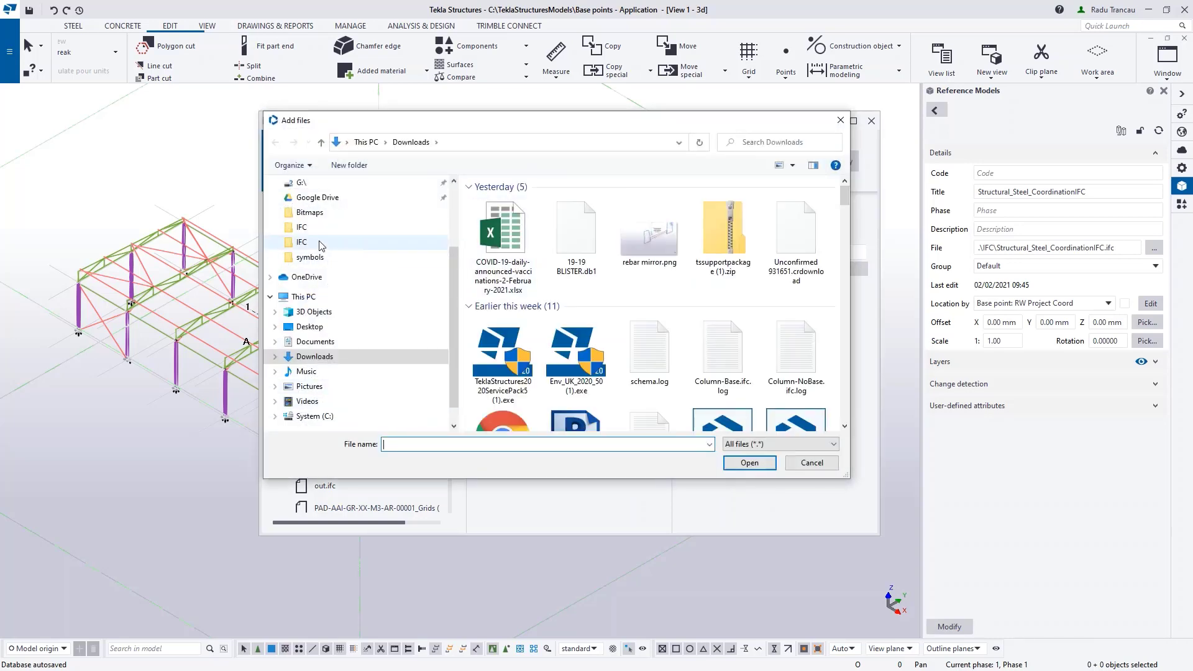
{"action": "left_click", "coordinate": [302, 241]}
{"action": "left_click", "coordinate": [518, 215]}
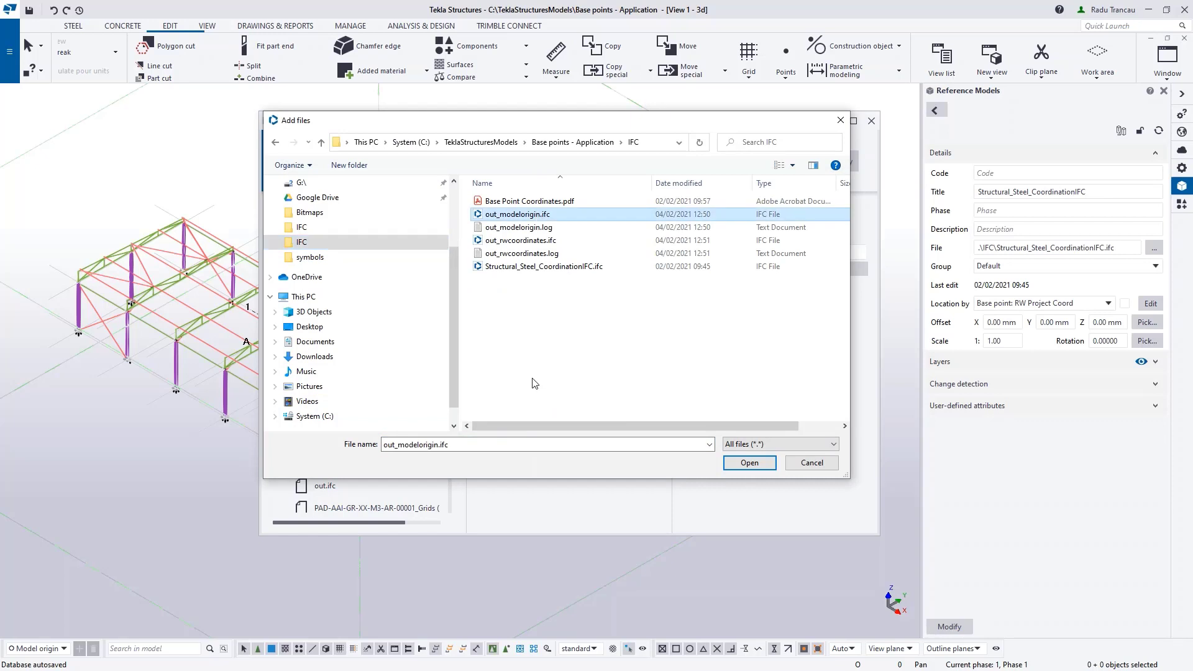
{"action": "left_click", "coordinate": [515, 241], "text": "ctrl"}
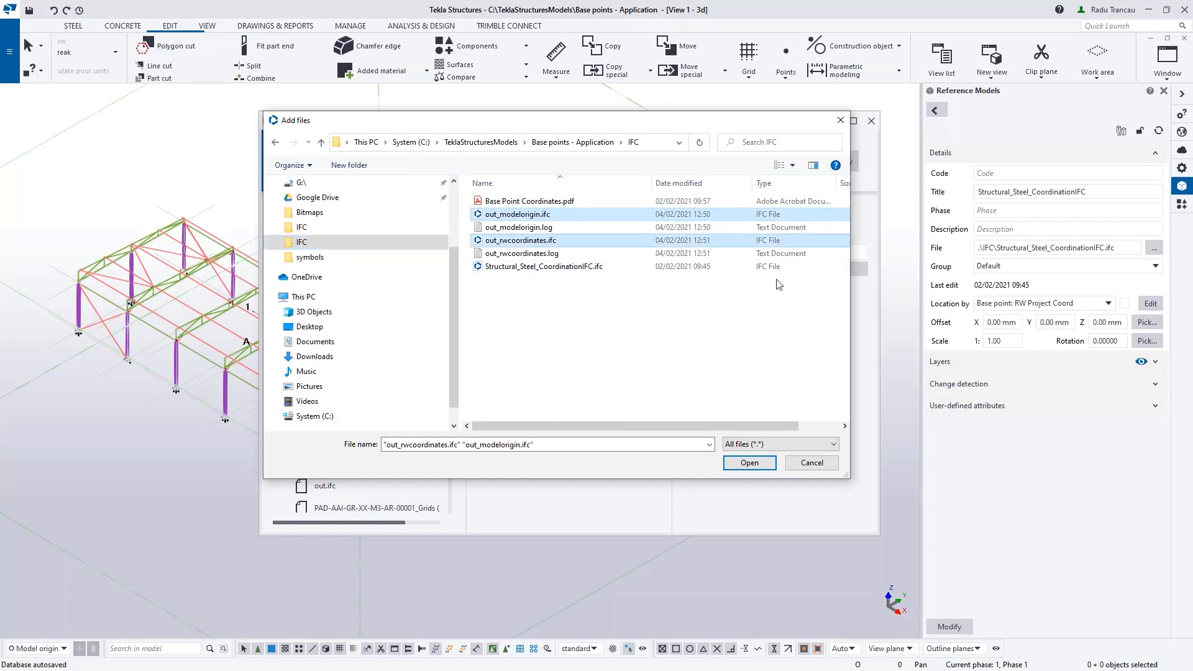
{"action": "left_click_drag", "start_coordinate": [611, 121], "coordinate": [858, 120]}
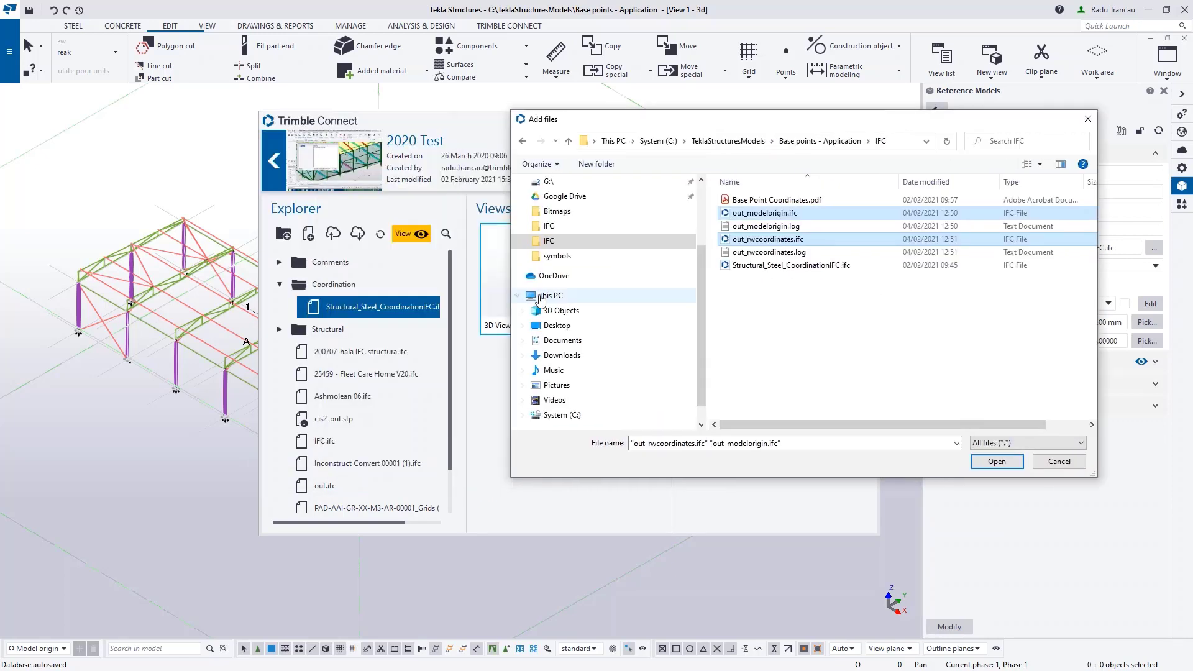
{"action": "left_click", "coordinate": [993, 466]}
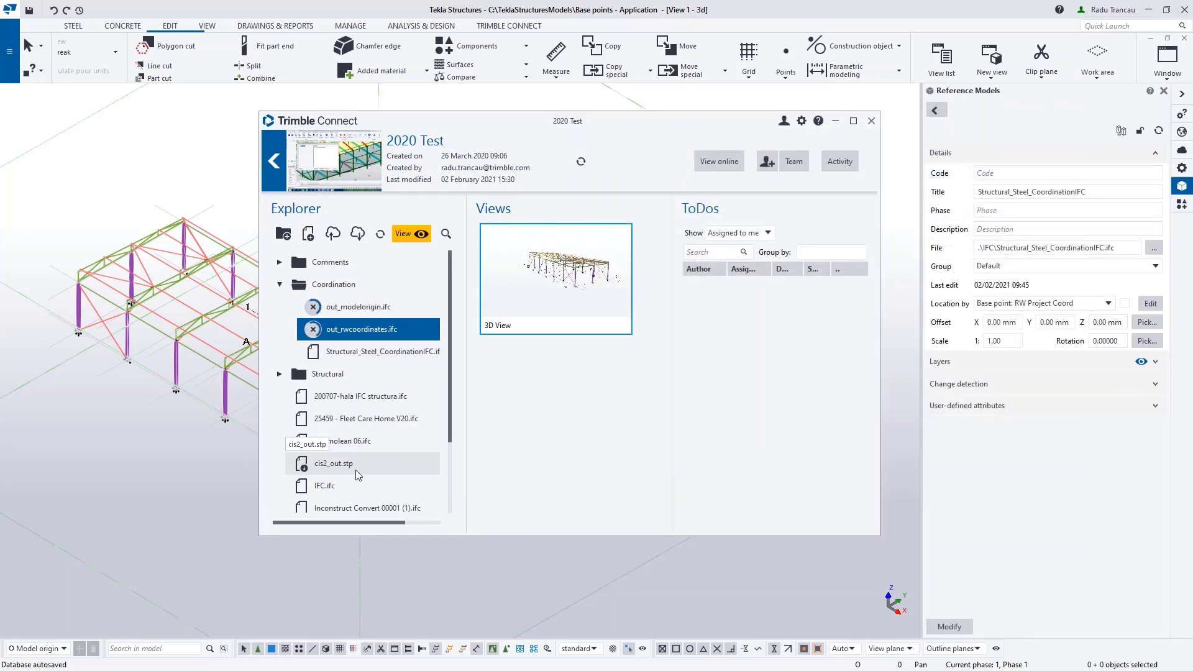
Step: Remove out_rwcoordinates.ifc in the Coordination folder from the project
{"action": "left_click", "coordinate": [341, 287]}
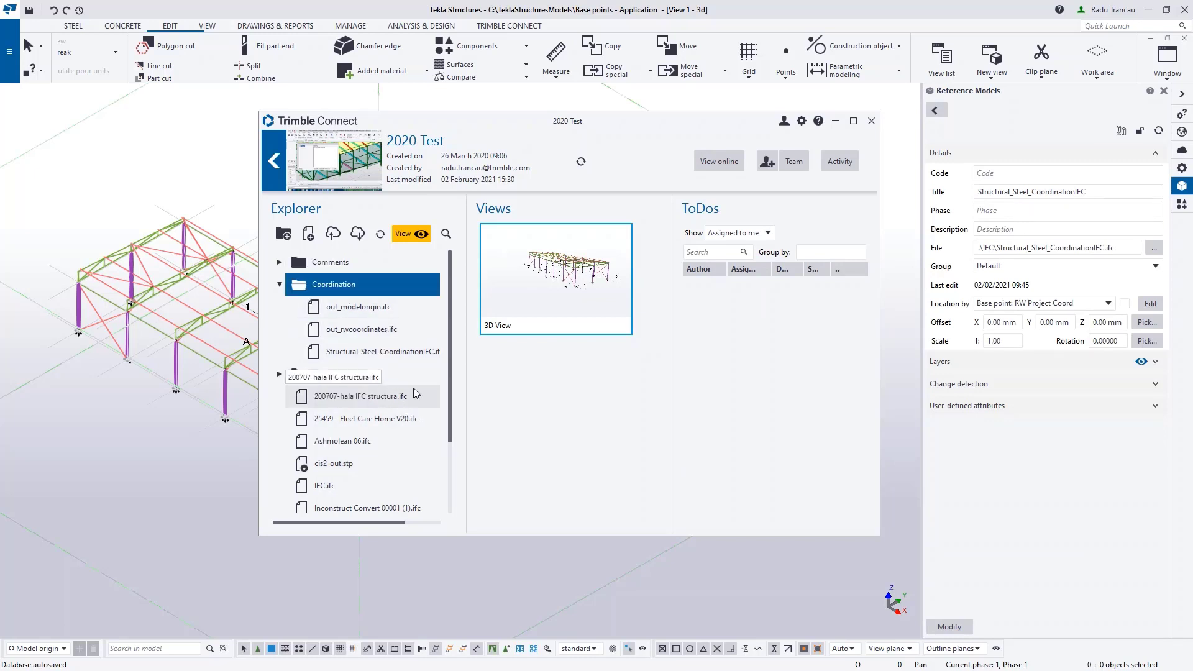
{"action": "left_click", "coordinate": [410, 234]}
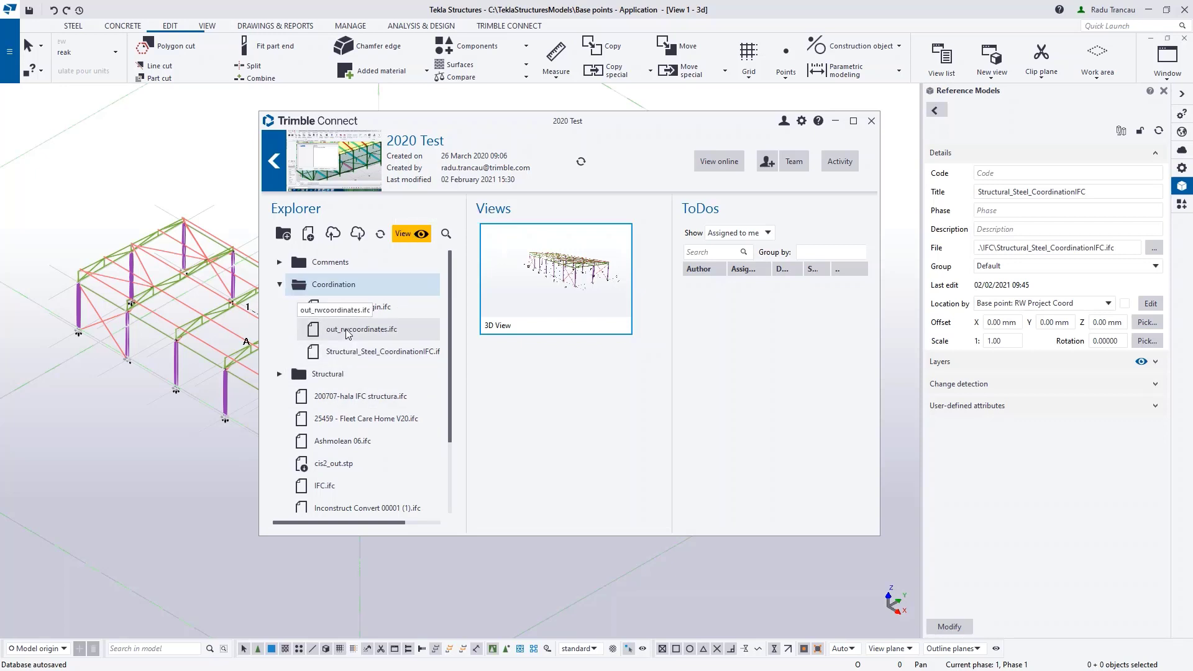
{"action": "right_click", "coordinate": [347, 332]}
{"action": "left_click", "coordinate": [390, 379]}
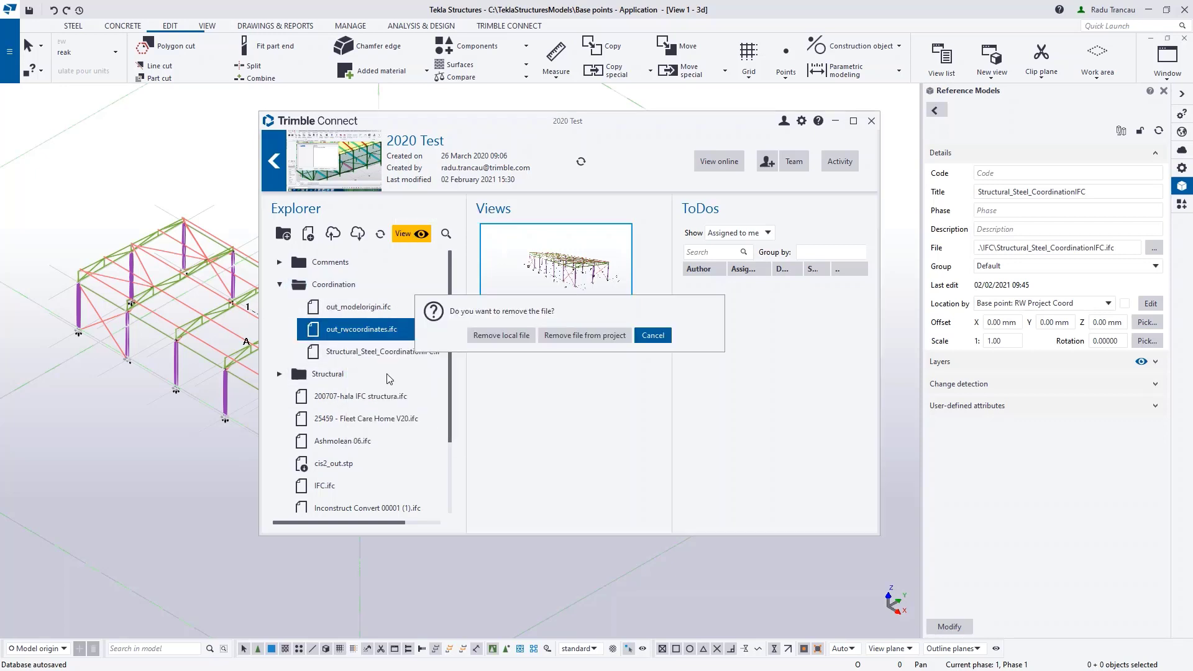
{"action": "left_click", "coordinate": [584, 336]}
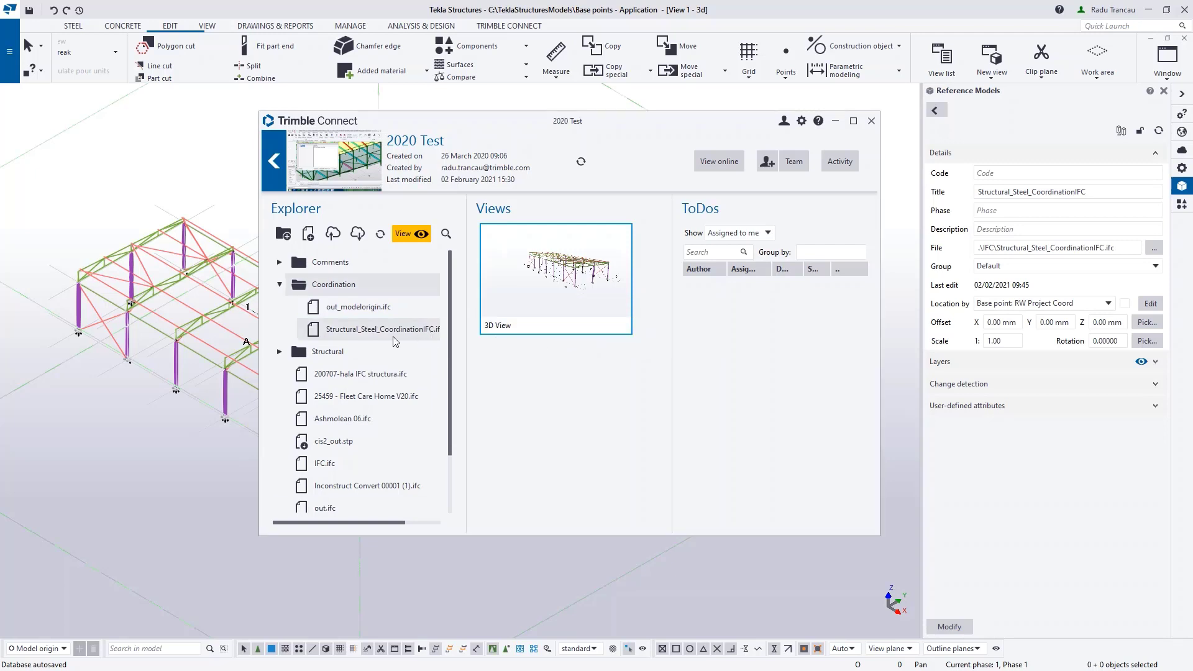
Step: Open the Coordination folder in the 3D viewer, show the Structural_Steel_CoordinationIFC model as well, and maximize the window
{"action": "left_click", "coordinate": [329, 291]}
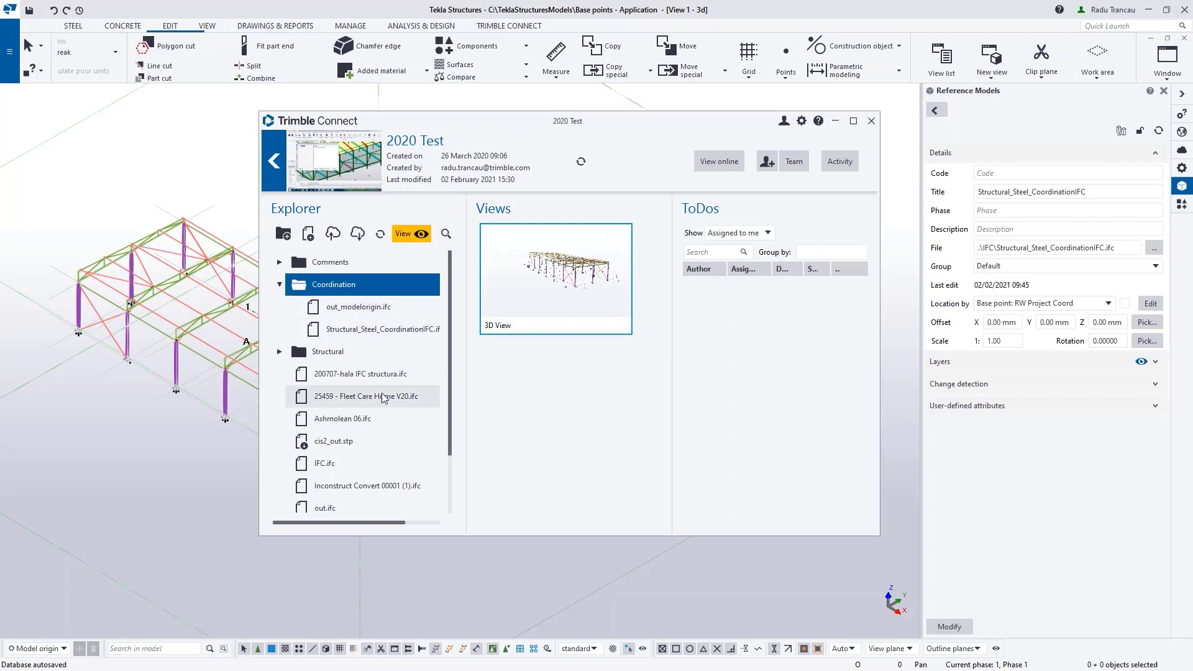
{"action": "left_click", "coordinate": [408, 238]}
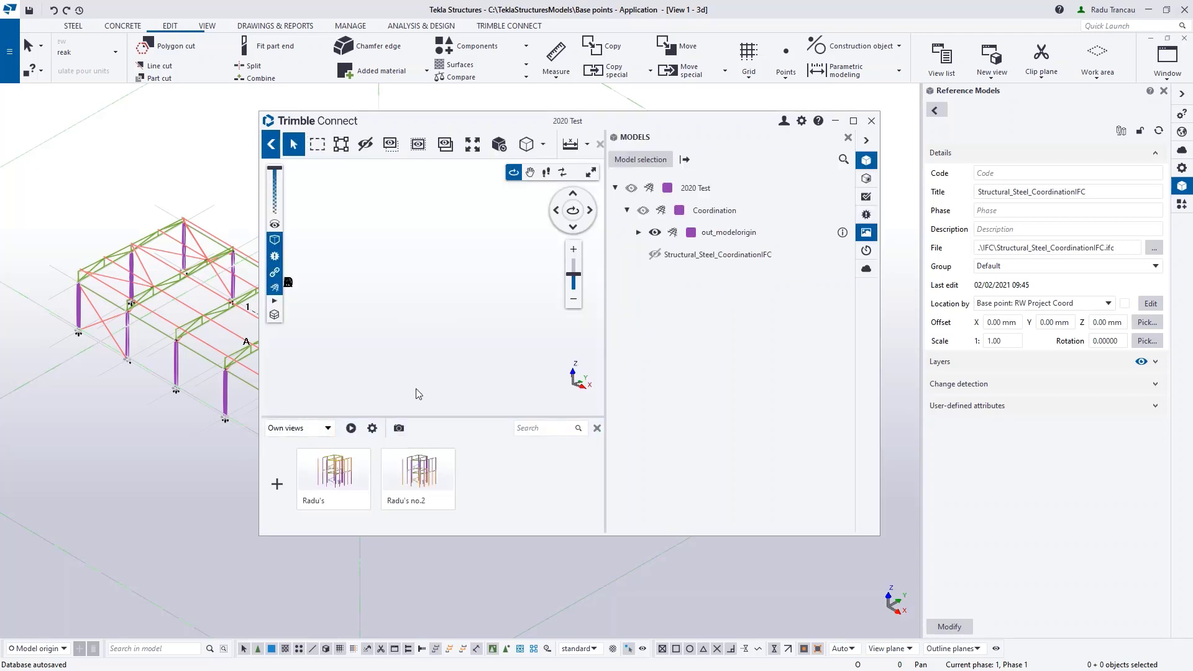
{"action": "left_click", "coordinate": [655, 255]}
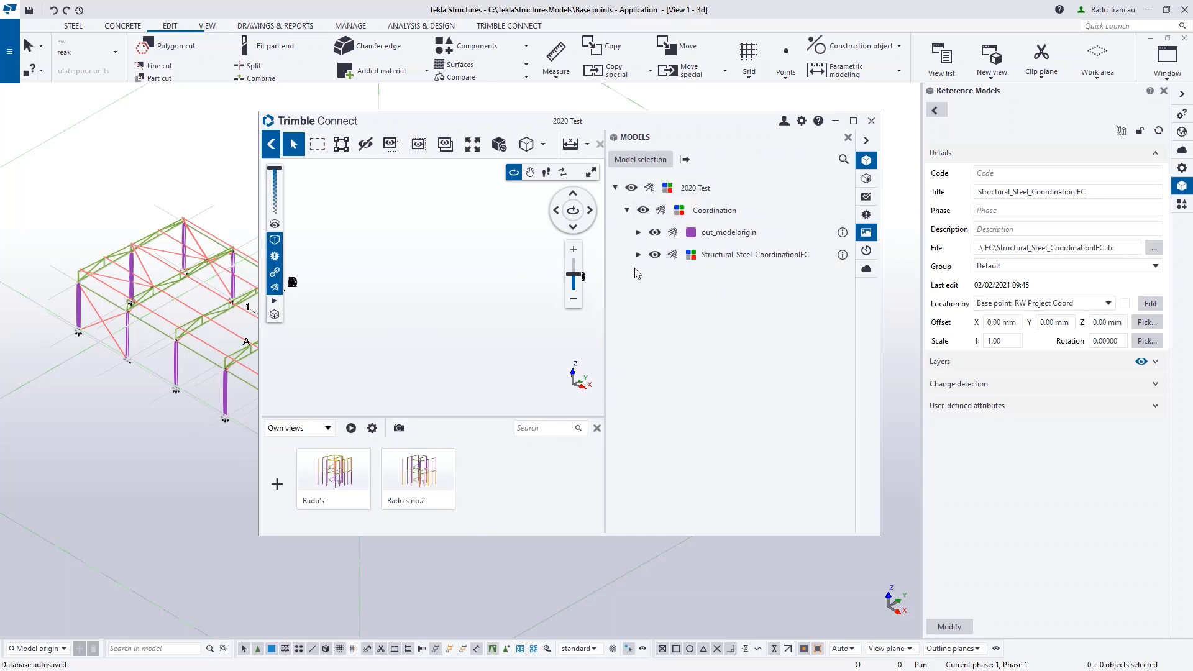
{"action": "left_click", "coordinate": [853, 122]}
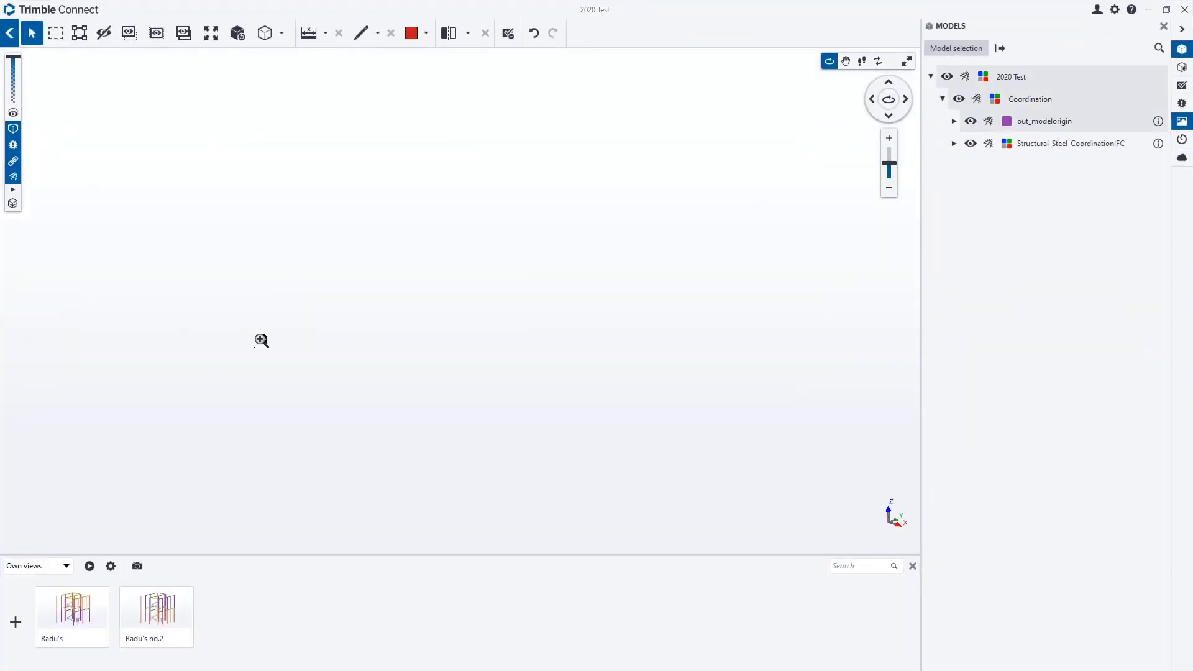
Step: Examine where the exported columns and grid sit relative to the structural steel frame in the 3D view
{"action": "scroll", "coordinate": [207, 354], "scroll_direction": "up", "scroll_amount": 10}
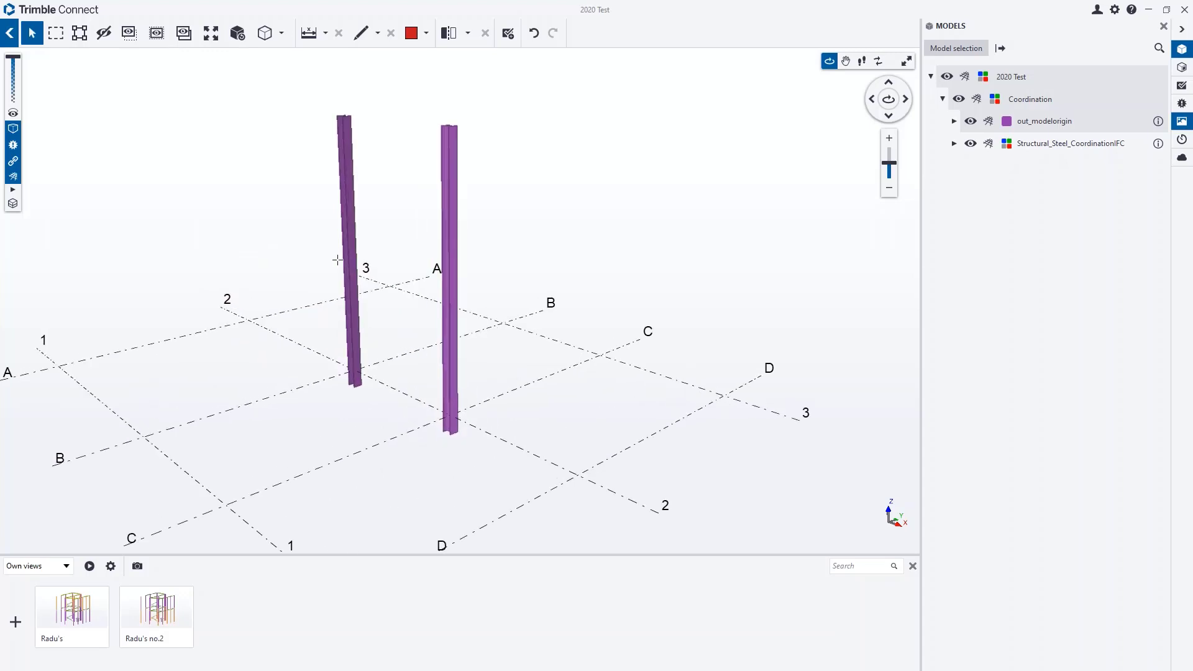
{"action": "scroll", "coordinate": [361, 323], "scroll_direction": "down", "scroll_amount": 5}
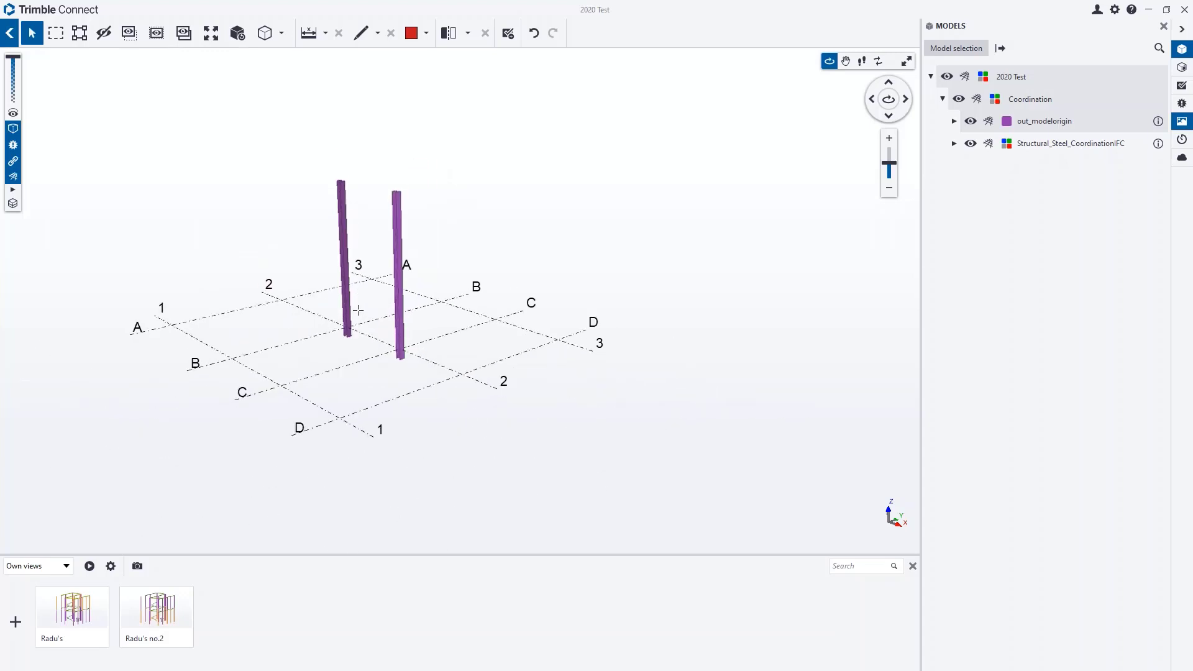
{"action": "scroll", "coordinate": [367, 309], "scroll_direction": "down", "scroll_amount": 10}
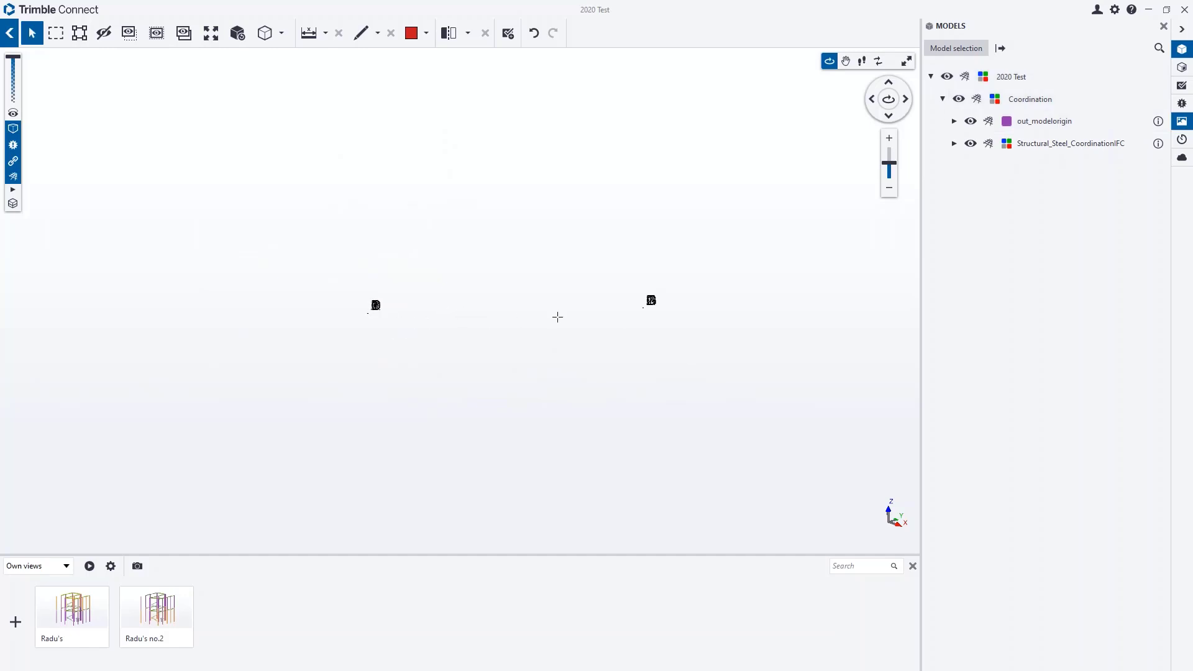
{"action": "scroll", "coordinate": [666, 297], "scroll_direction": "down", "scroll_amount": 5}
{"action": "scroll", "coordinate": [631, 311], "scroll_direction": "up", "scroll_amount": 10}
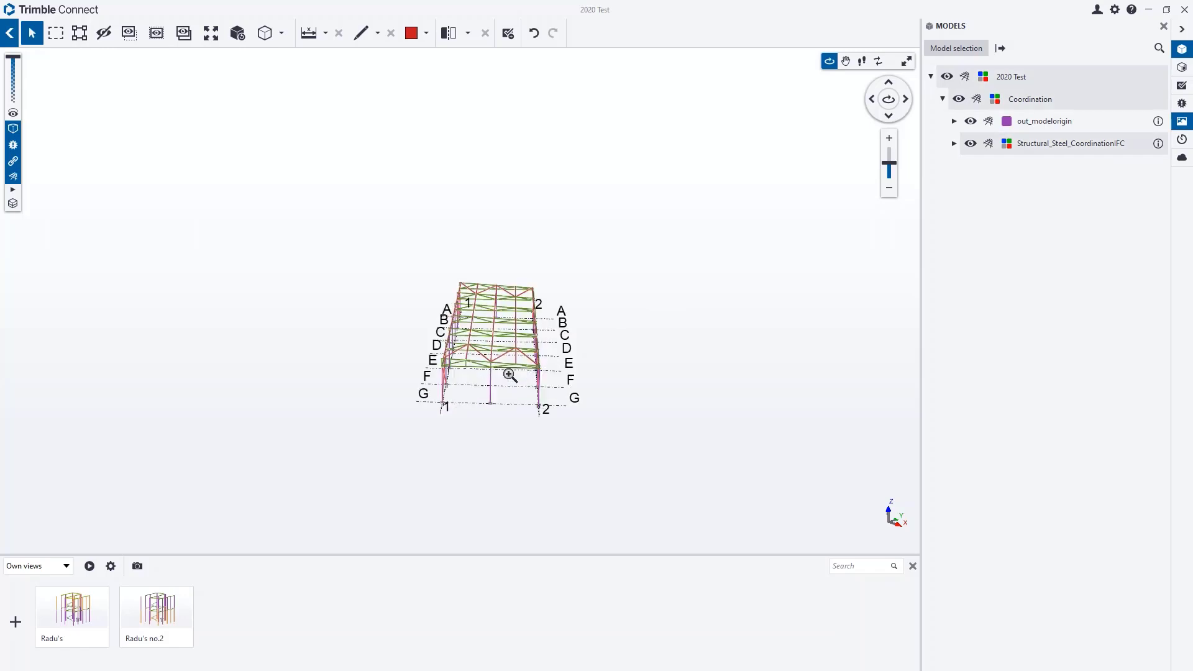
{"action": "scroll", "coordinate": [498, 370], "scroll_direction": "up", "scroll_amount": 3}
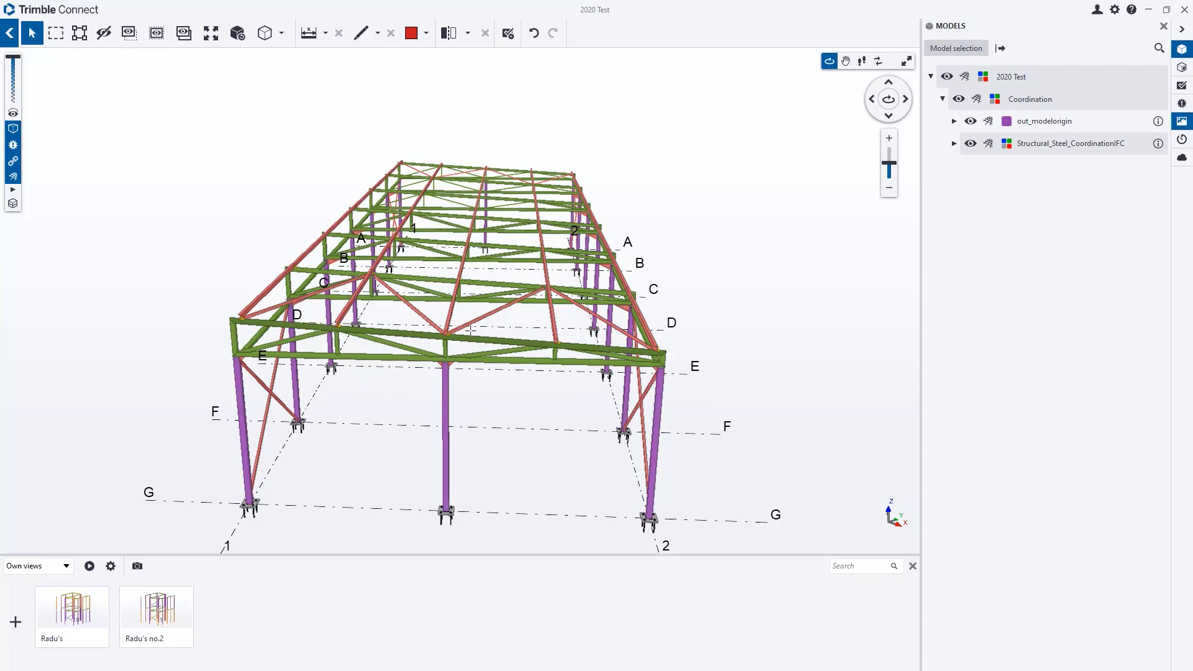
{"action": "scroll", "coordinate": [470, 330], "scroll_direction": "down", "scroll_amount": 5}
{"action": "scroll", "coordinate": [466, 323], "scroll_direction": "down", "scroll_amount": 2}
{"action": "scroll", "coordinate": [474, 318], "scroll_direction": "up", "scroll_amount": 4}
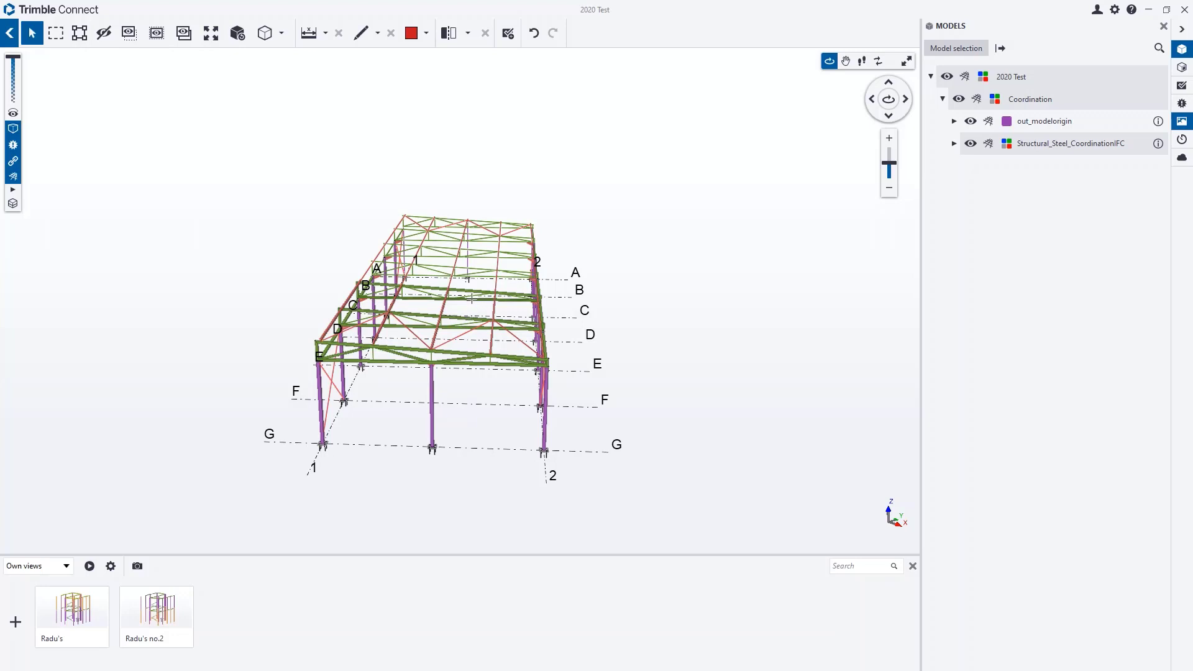
{"action": "scroll", "coordinate": [475, 295], "scroll_direction": "down", "scroll_amount": 6}
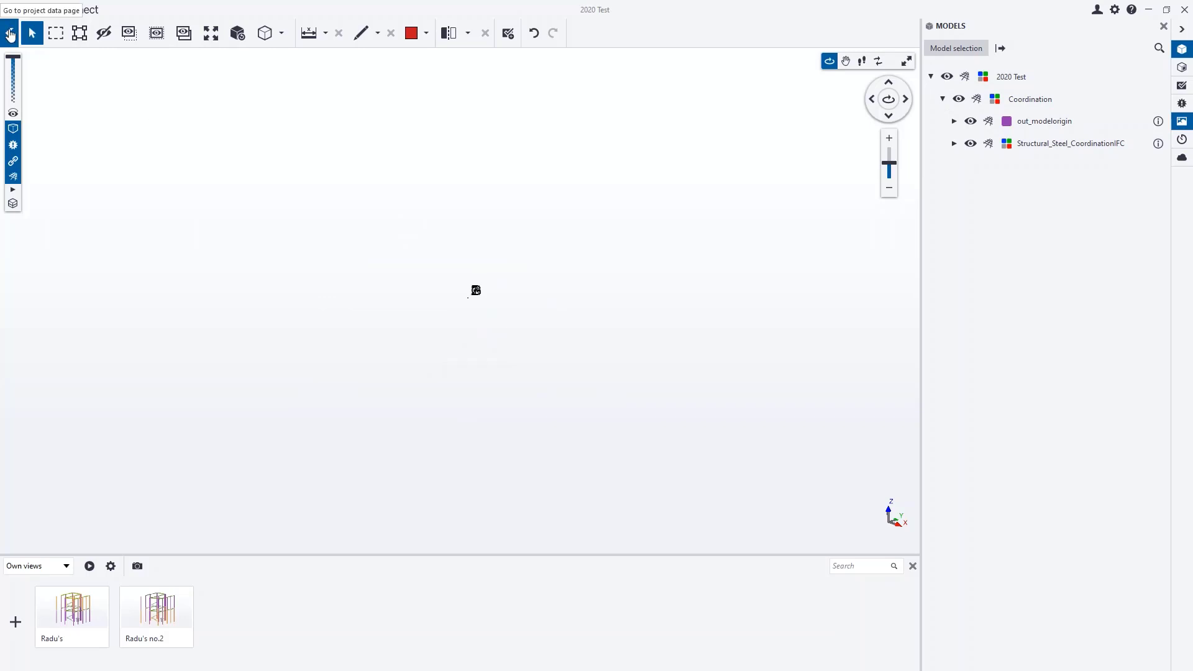
Step: Return to the project data page and remove out_modelorigin.ifc from the Coordination folder
{"action": "left_click", "coordinate": [10, 35]}
{"action": "left_click", "coordinate": [120, 197]}
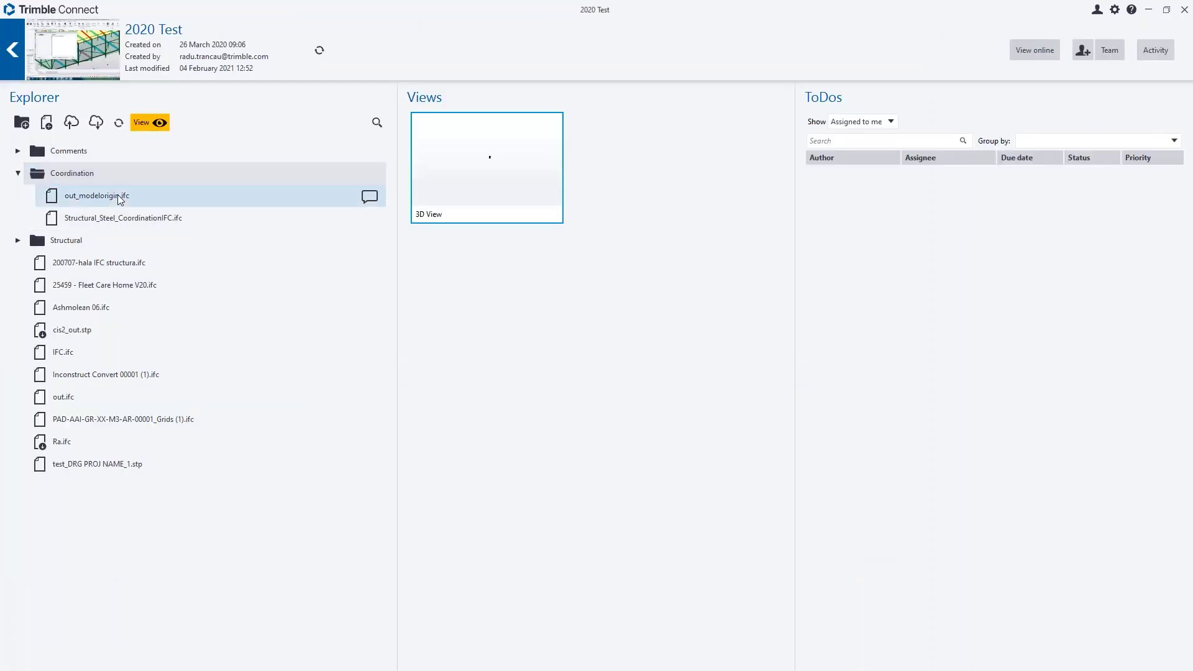
{"action": "right_click", "coordinate": [120, 197]}
{"action": "left_click", "coordinate": [171, 247]}
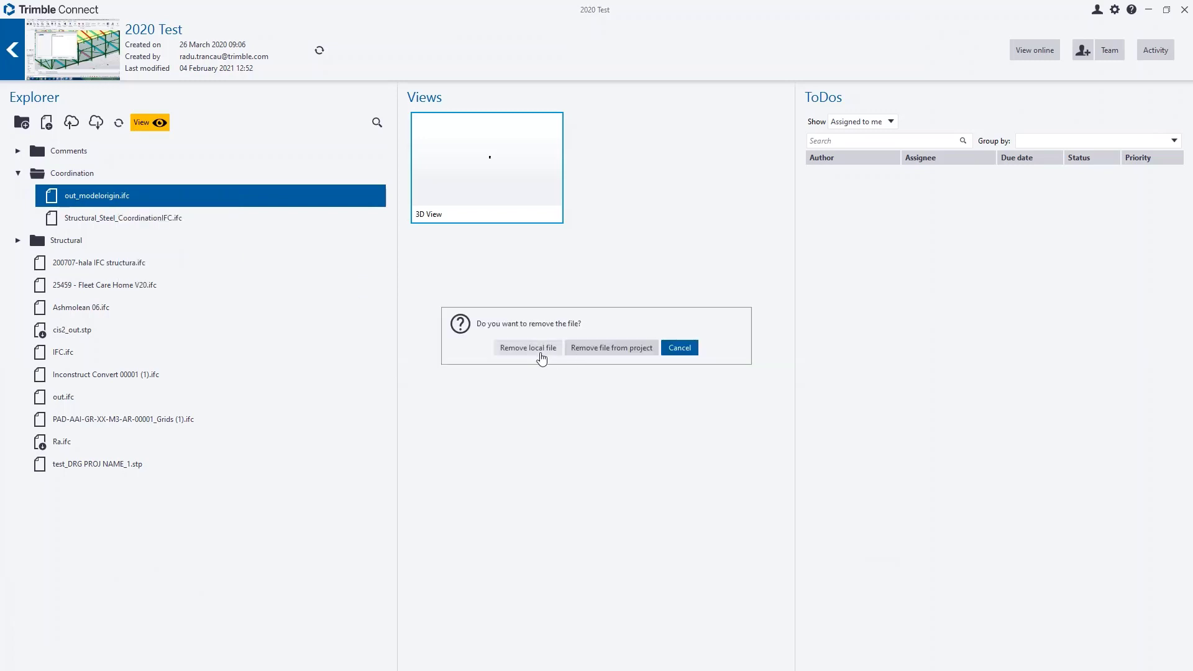
{"action": "left_click", "coordinate": [527, 348]}
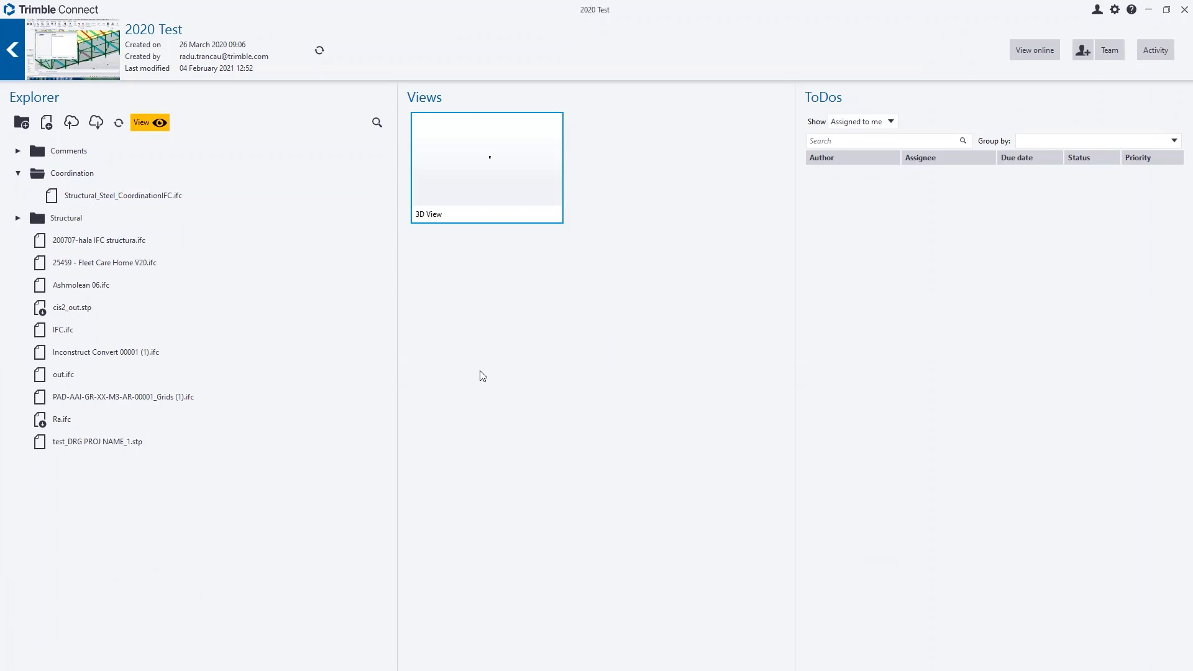
Step: Add out_rwcoordinates.ifc from the model's IFC folder to the project and move it into the Coordination folder
{"action": "left_click", "coordinate": [47, 123]}
{"action": "left_click", "coordinate": [267, 129]}
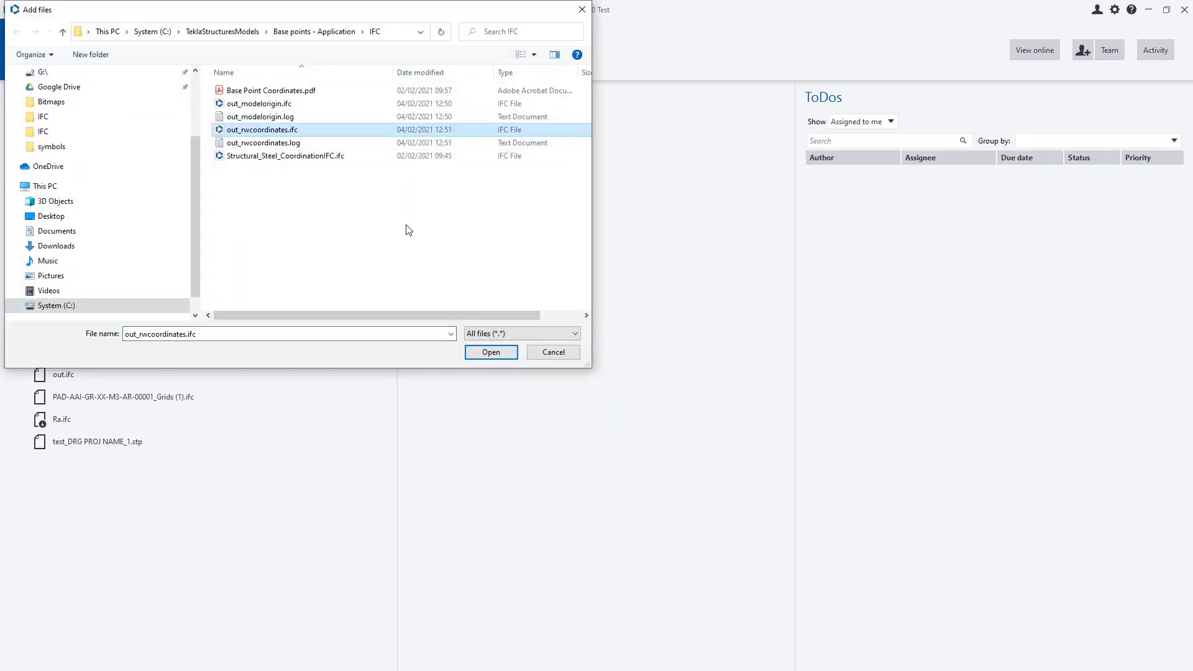
{"action": "left_click", "coordinate": [490, 352]}
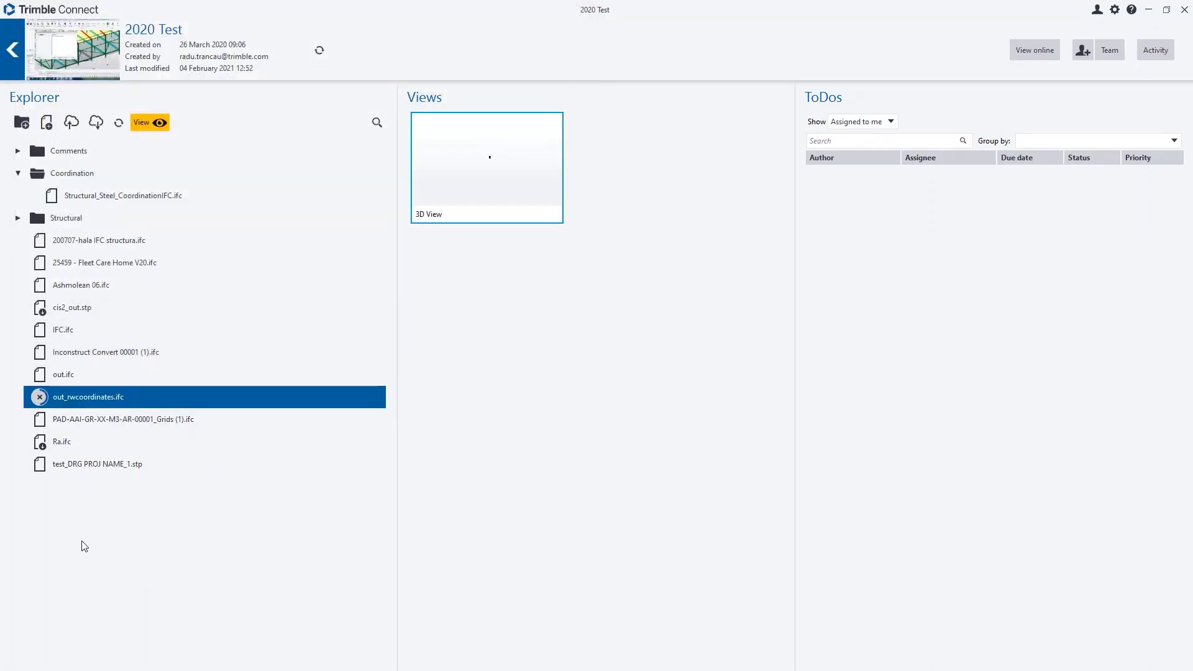
{"action": "double_click", "coordinate": [341, 11]}
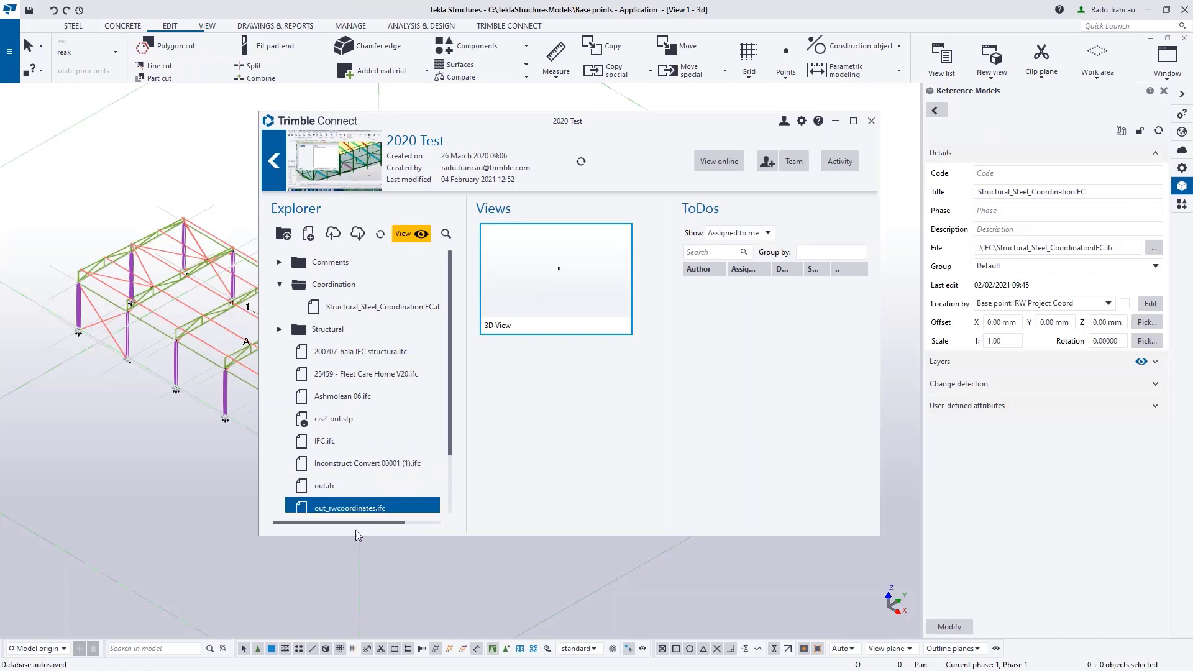
{"action": "left_click_drag", "start_coordinate": [349, 503], "coordinate": [352, 302]}
Step: Open the Coordination folder in the 3D viewer and examine where the out_rwcoordinates columns and grid sit relative to the structural steel frame
{"action": "left_click", "coordinate": [340, 277]}
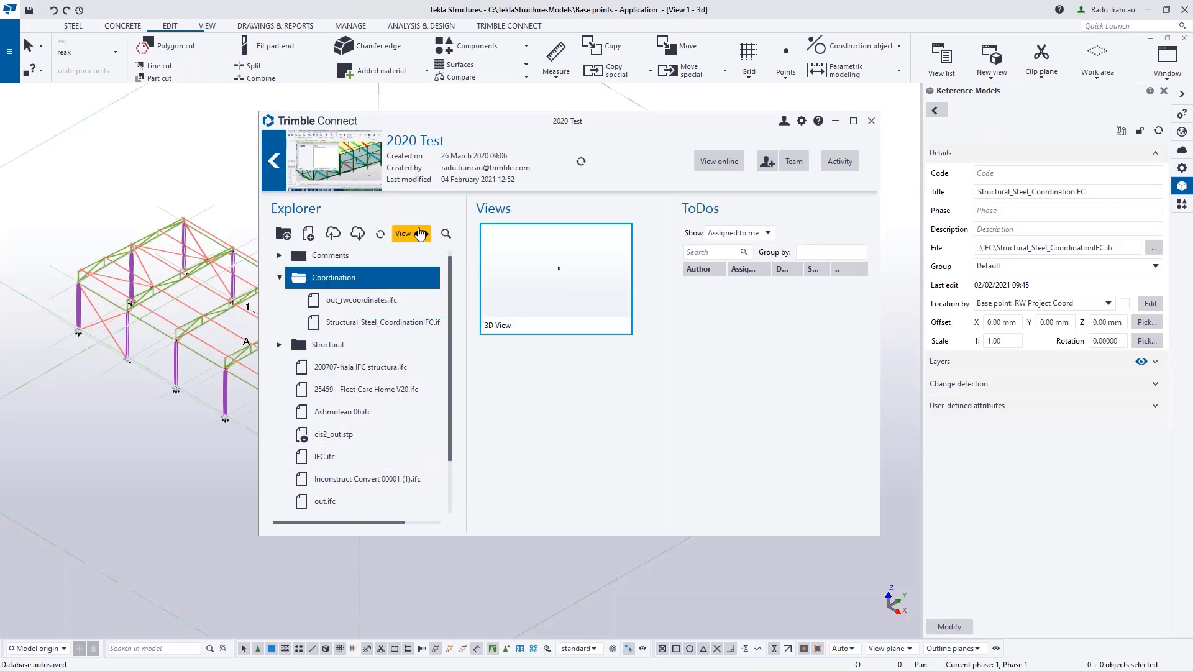
{"action": "left_click", "coordinate": [421, 234]}
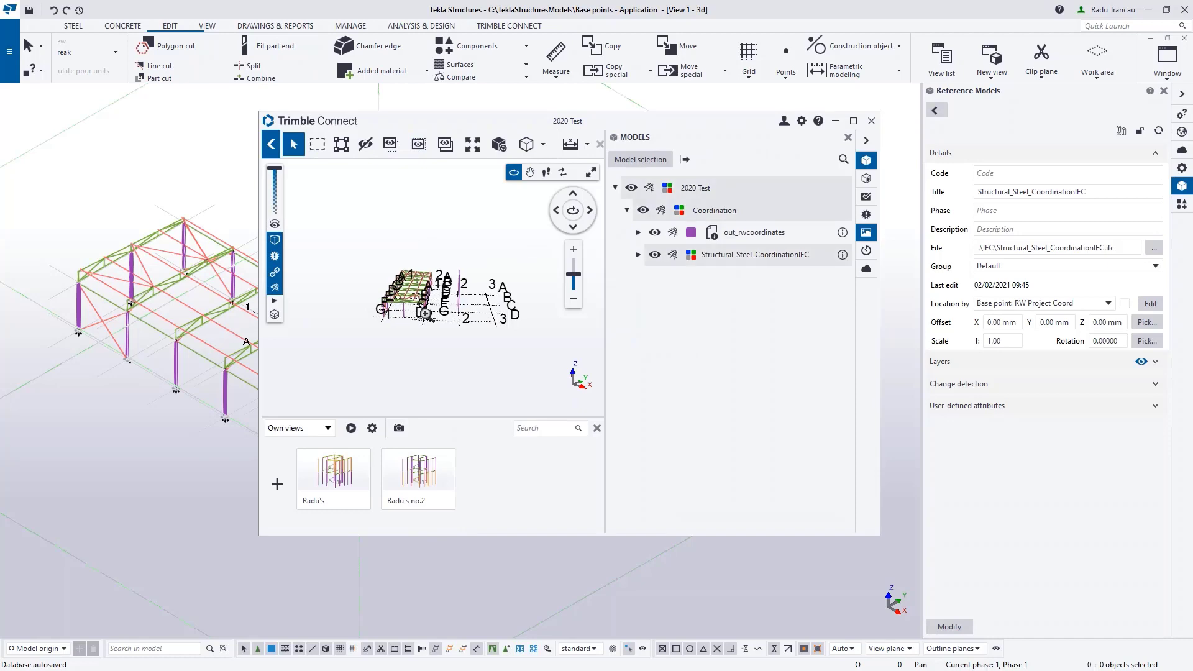
{"action": "scroll", "coordinate": [426, 313], "scroll_direction": "up", "scroll_amount": 5}
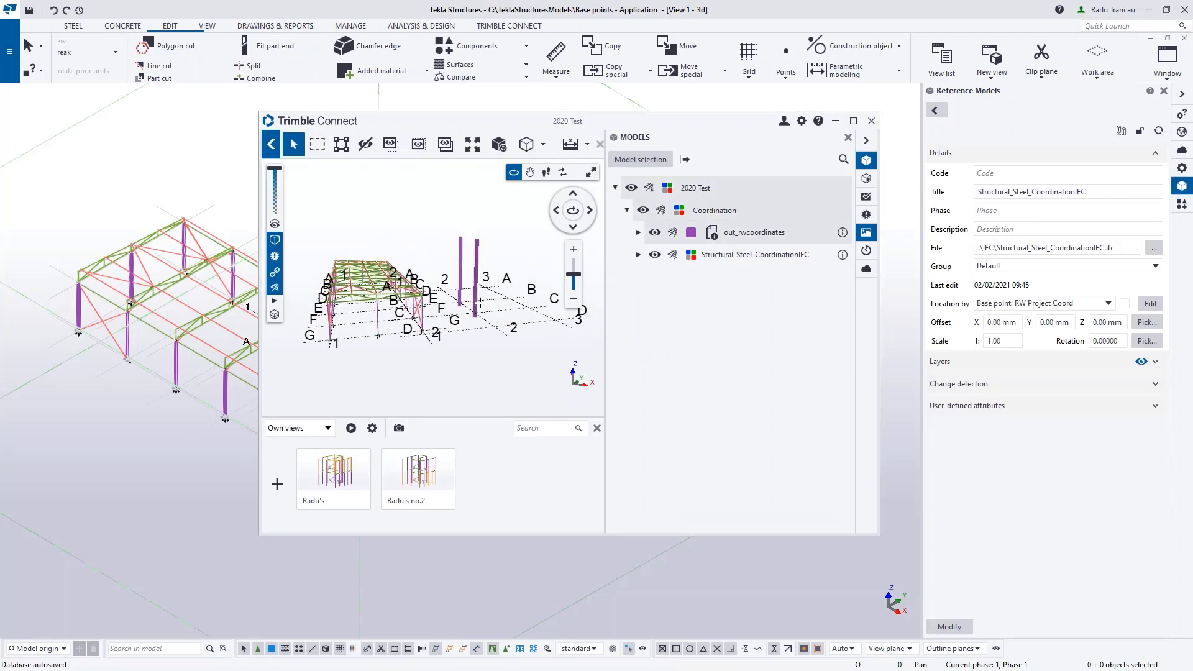
{"action": "scroll", "coordinate": [465, 311], "scroll_direction": "up", "scroll_amount": 3}
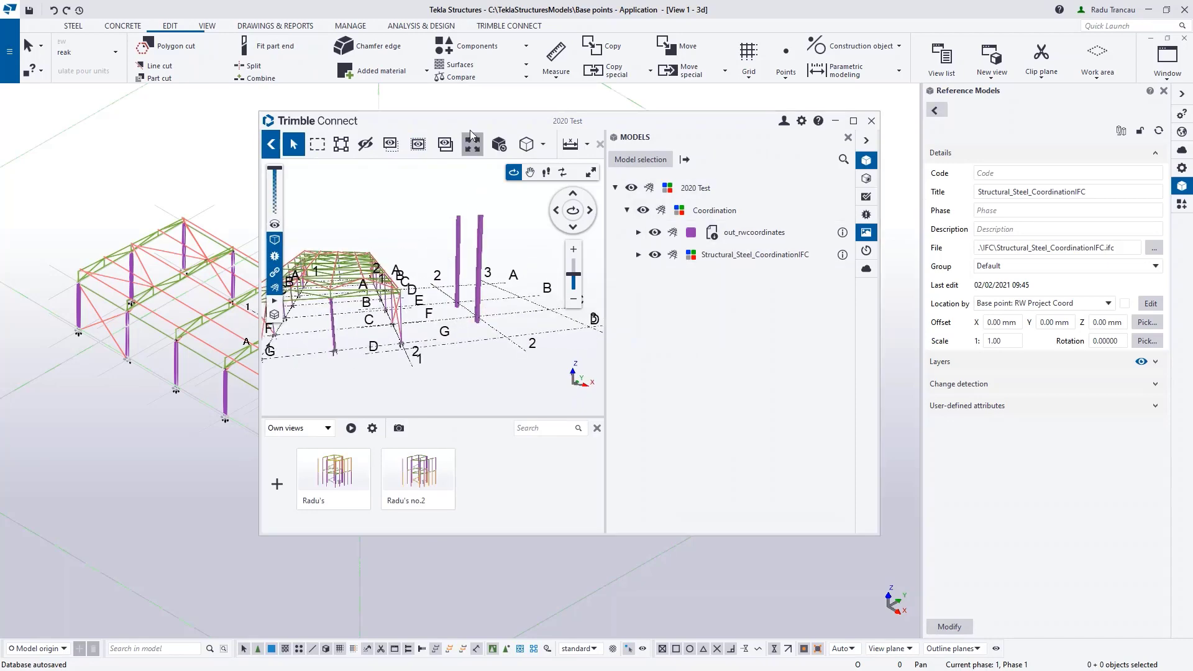
{"action": "left_click_drag", "start_coordinate": [470, 128], "coordinate": [530, 129]}
{"action": "scroll", "coordinate": [510, 336], "scroll_direction": "up", "scroll_amount": 3}
{"action": "scroll", "coordinate": [509, 336], "scroll_direction": "down", "scroll_amount": 5}
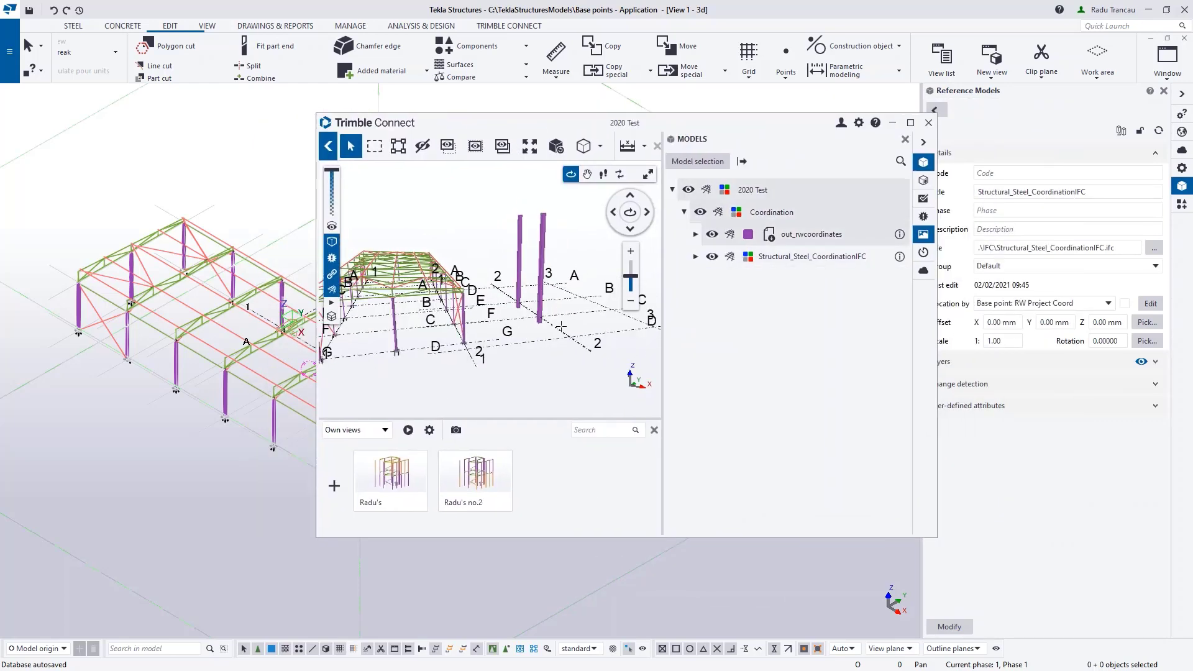
{"action": "scroll", "coordinate": [559, 310], "scroll_direction": "up", "scroll_amount": 2}
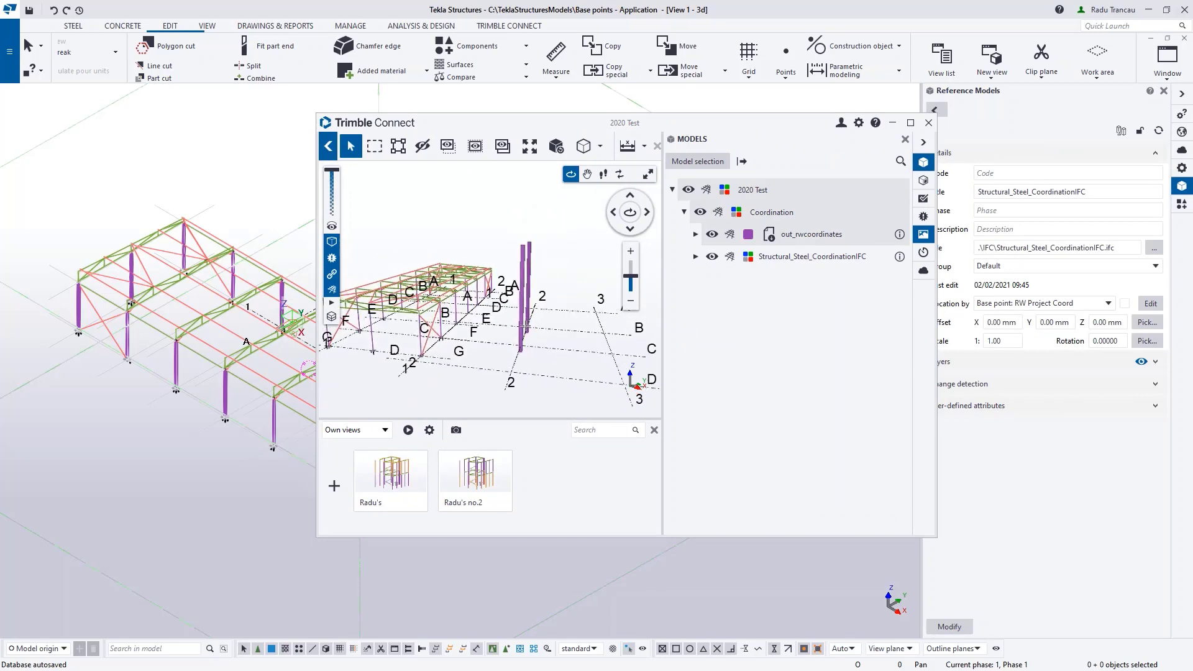
{"action": "left_click_drag", "start_coordinate": [531, 320], "coordinate": [489, 359]}
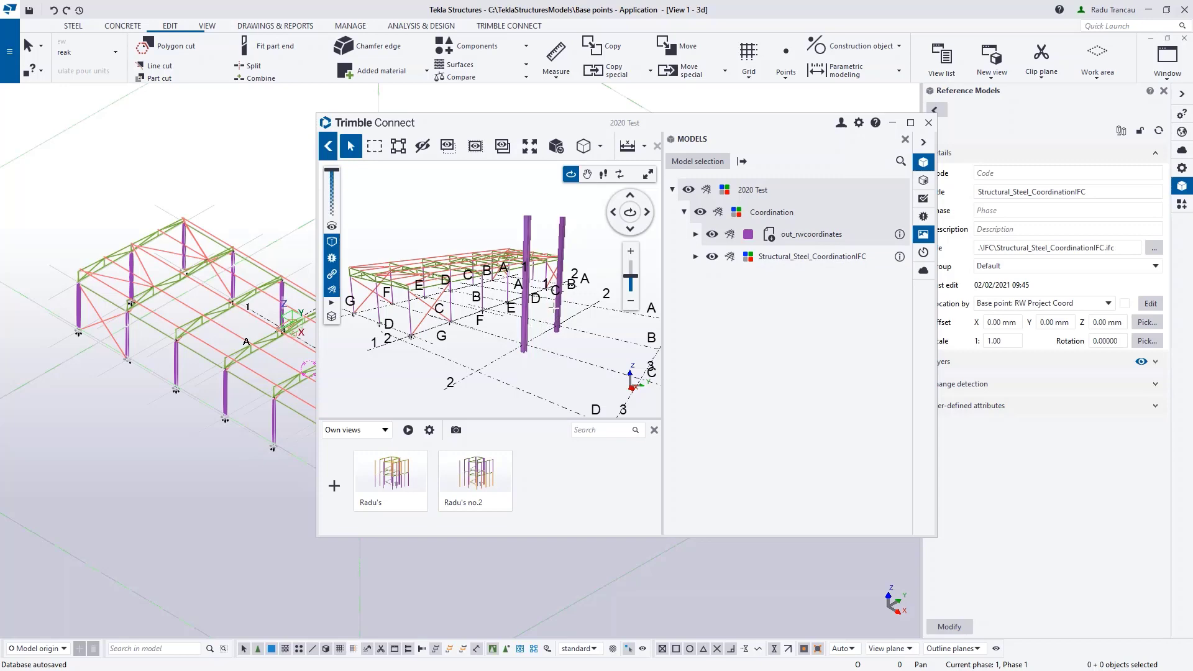
{"action": "left_click_drag", "start_coordinate": [520, 322], "coordinate": [539, 325]}
{"action": "scroll", "coordinate": [465, 245], "scroll_direction": "down", "scroll_amount": 2}
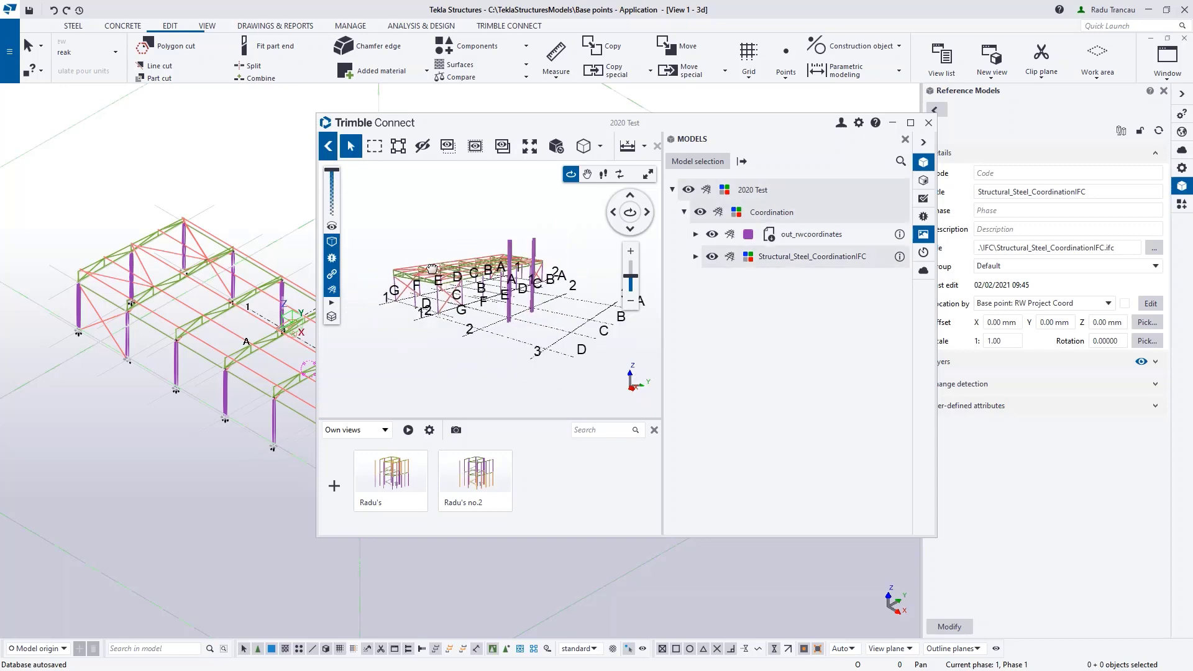
Step: Close Trimble Connect and return to Tekla Structures to view the columns, grid and reference steel frame together
{"action": "left_click", "coordinate": [930, 123]}
{"action": "middle_click_drag", "start_coordinate": [553, 284], "coordinate": [535, 303]}
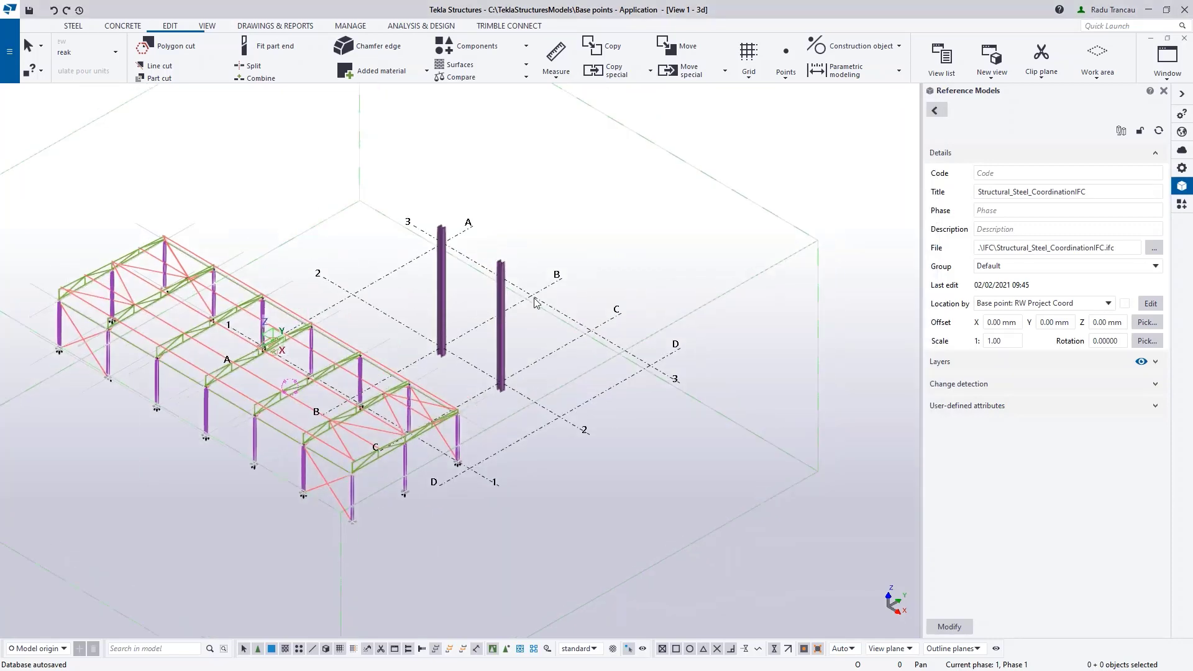
{"action": "left_click", "coordinate": [535, 303]}
{"action": "scroll", "coordinate": [489, 325], "scroll_direction": "down", "scroll_amount": 2}
{"action": "scroll", "coordinate": [350, 405], "scroll_direction": "up", "scroll_amount": 1}
{"action": "scroll", "coordinate": [358, 342], "scroll_direction": "up", "scroll_amount": 1}
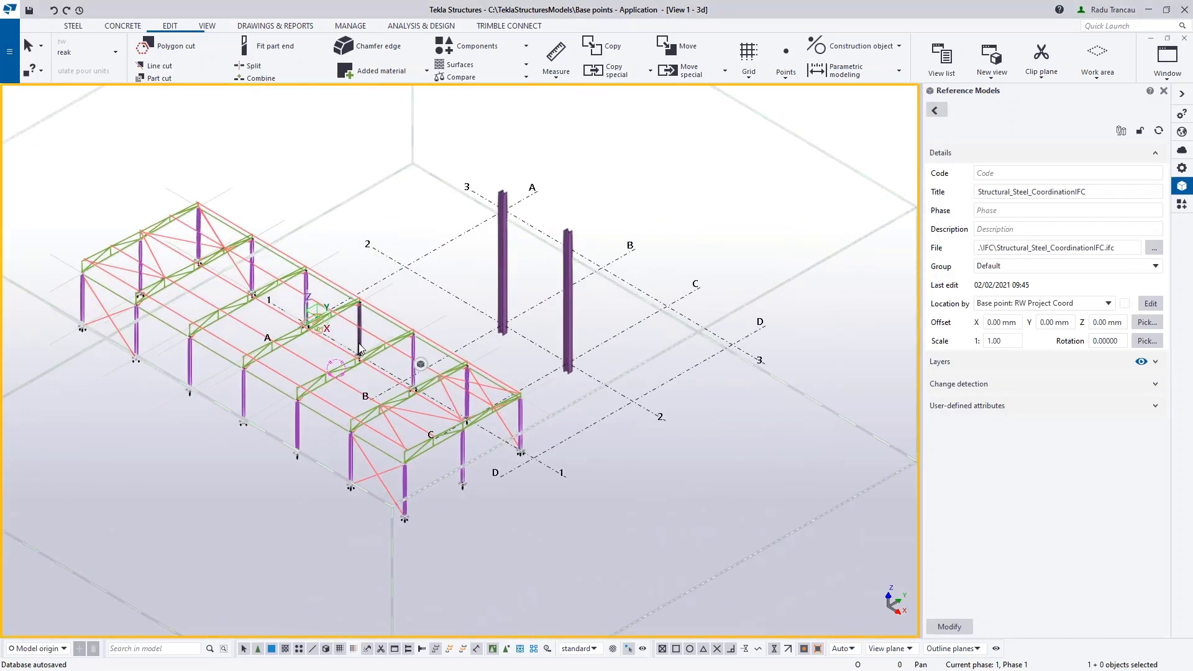
Step: Open the IFC export settings, set the location to Base point: RW Project Coord, compare it with the model, and cancel the export
{"action": "left_click", "coordinate": [15, 57]}
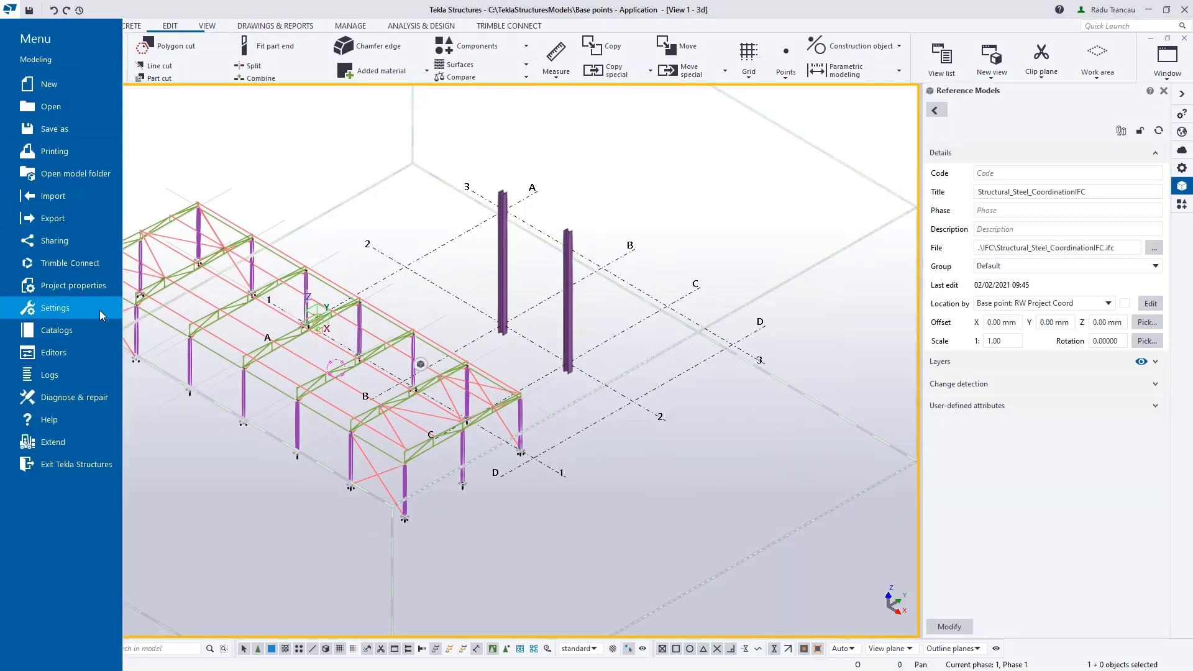
{"action": "left_click", "coordinate": [85, 214]}
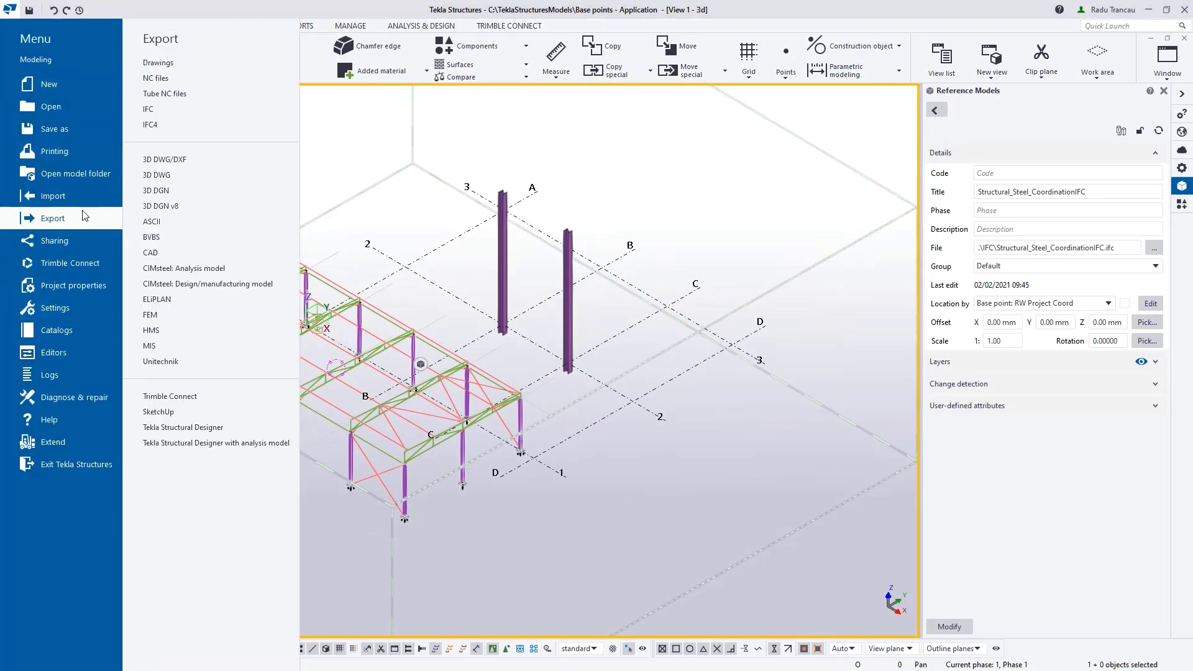
{"action": "left_click", "coordinate": [190, 109]}
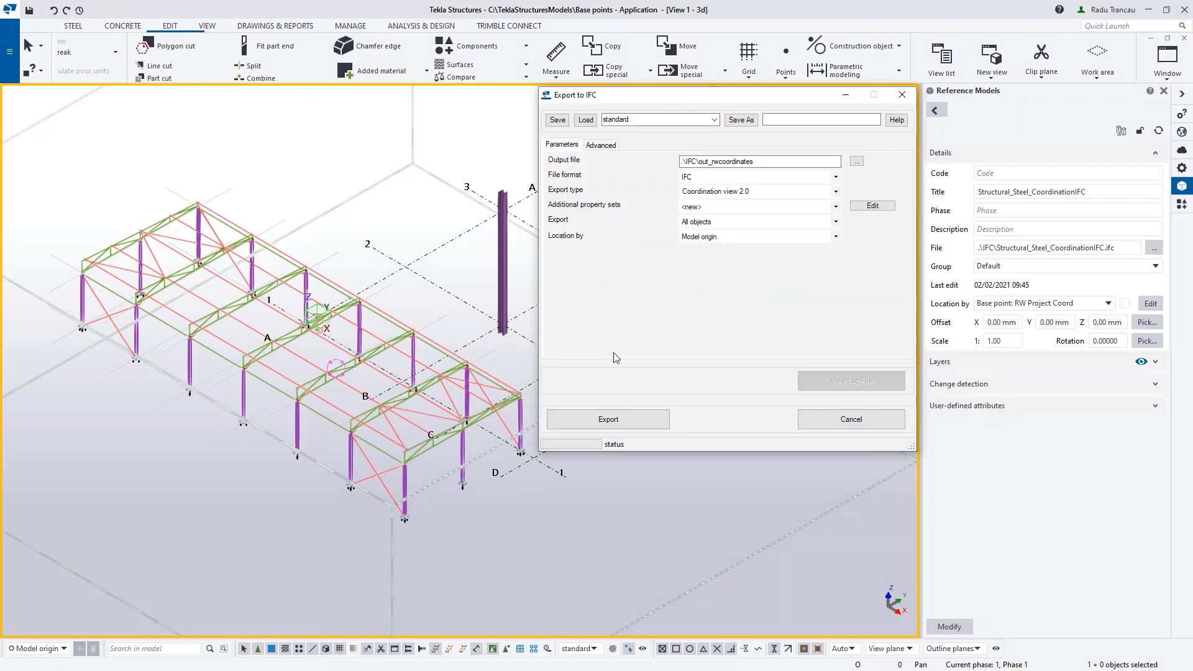
{"action": "left_click", "coordinate": [733, 237]}
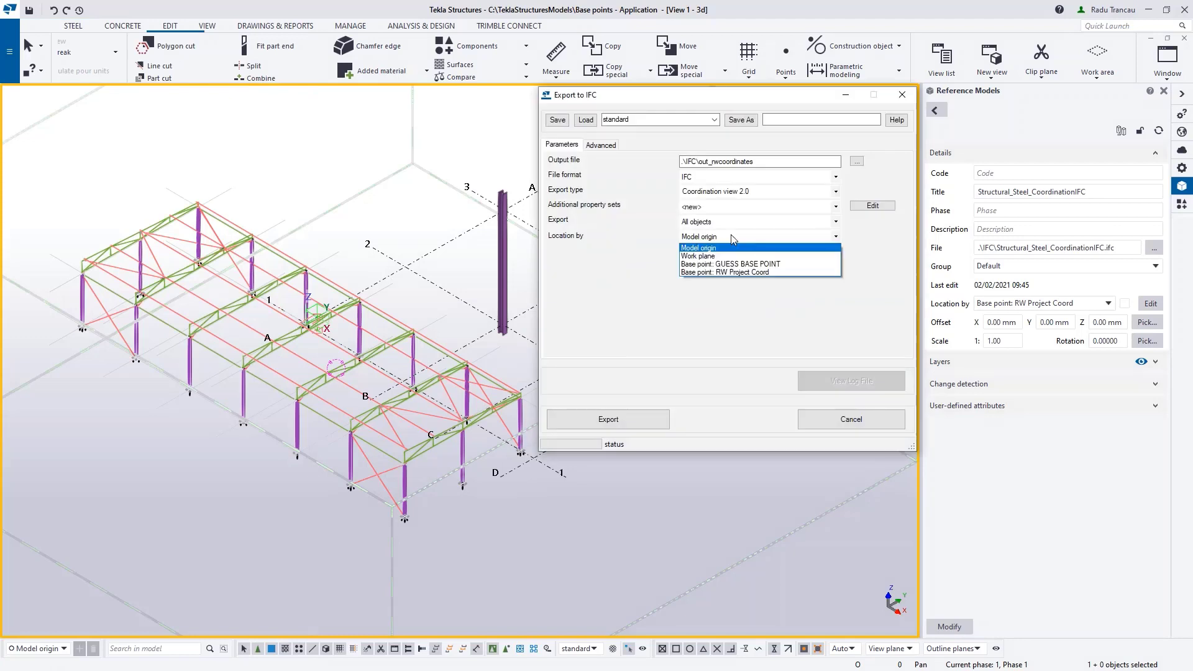
{"action": "left_click", "coordinate": [767, 273]}
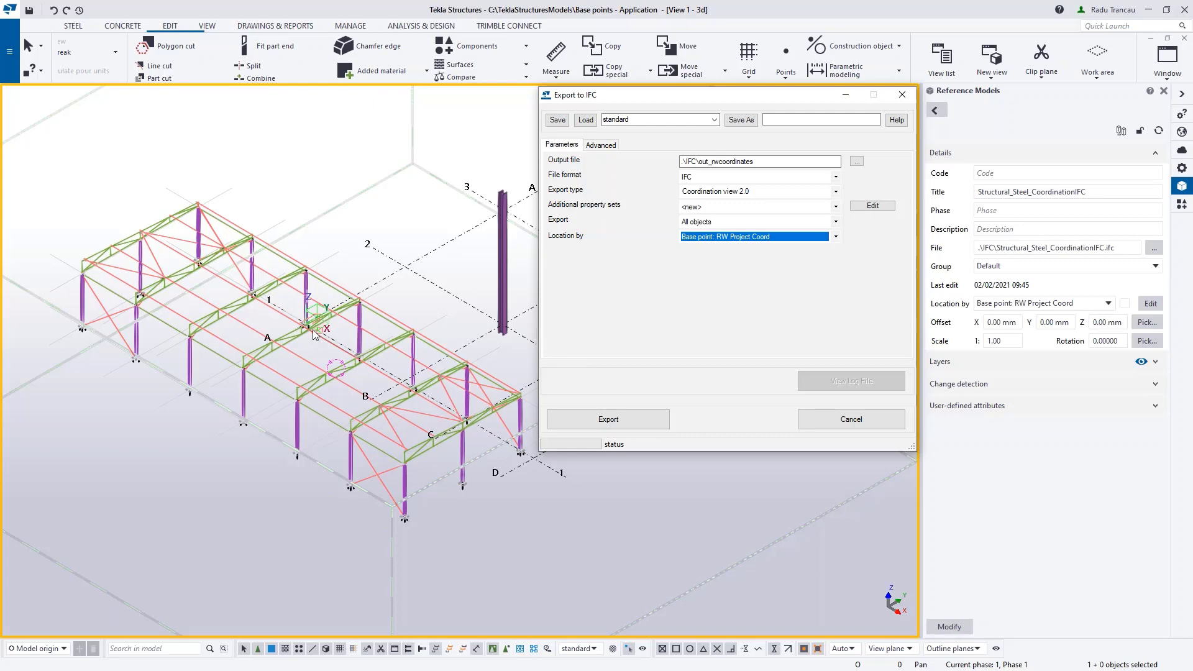
{"action": "scroll", "coordinate": [391, 382], "scroll_direction": "down", "scroll_amount": 3}
{"action": "scroll", "coordinate": [382, 380], "scroll_direction": "down", "scroll_amount": 2}
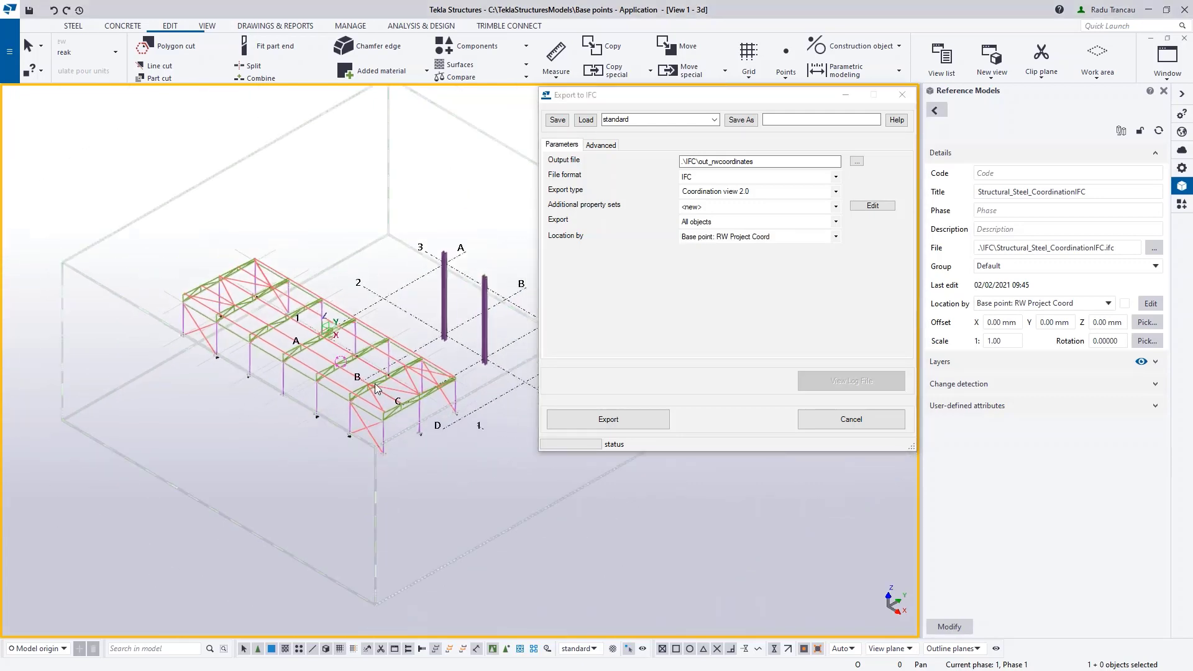
{"action": "middle_click_drag", "start_coordinate": [376, 388], "coordinate": [449, 415], "text": "ctrl"}
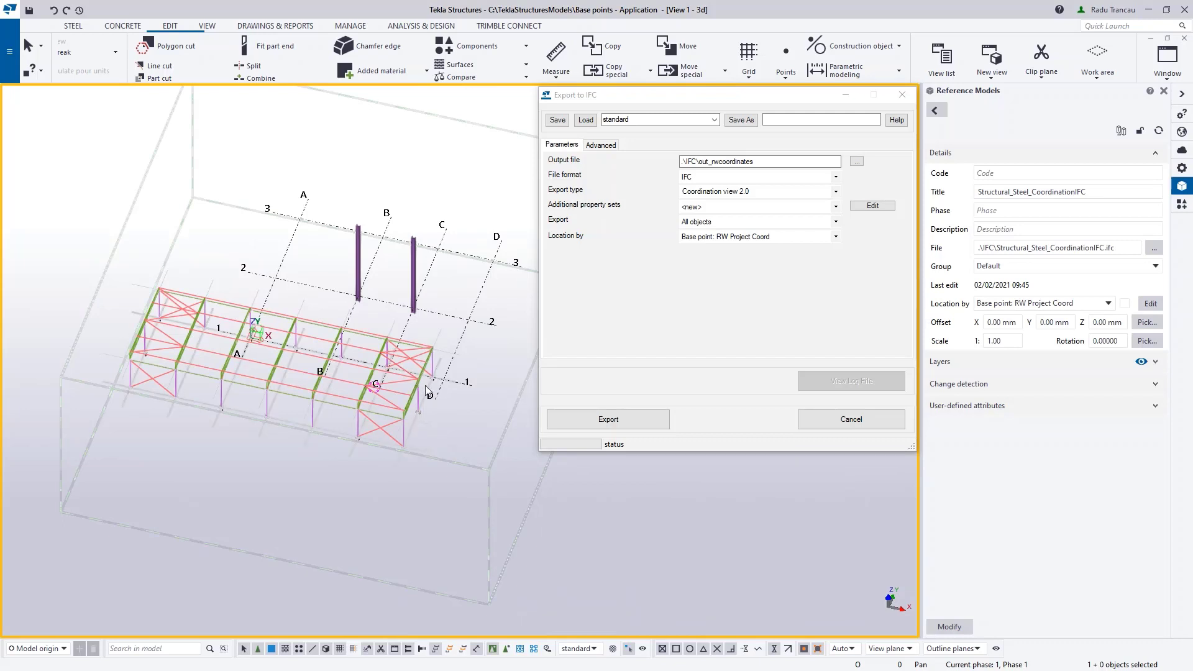
{"action": "scroll", "coordinate": [416, 382], "scroll_direction": "up", "scroll_amount": 1}
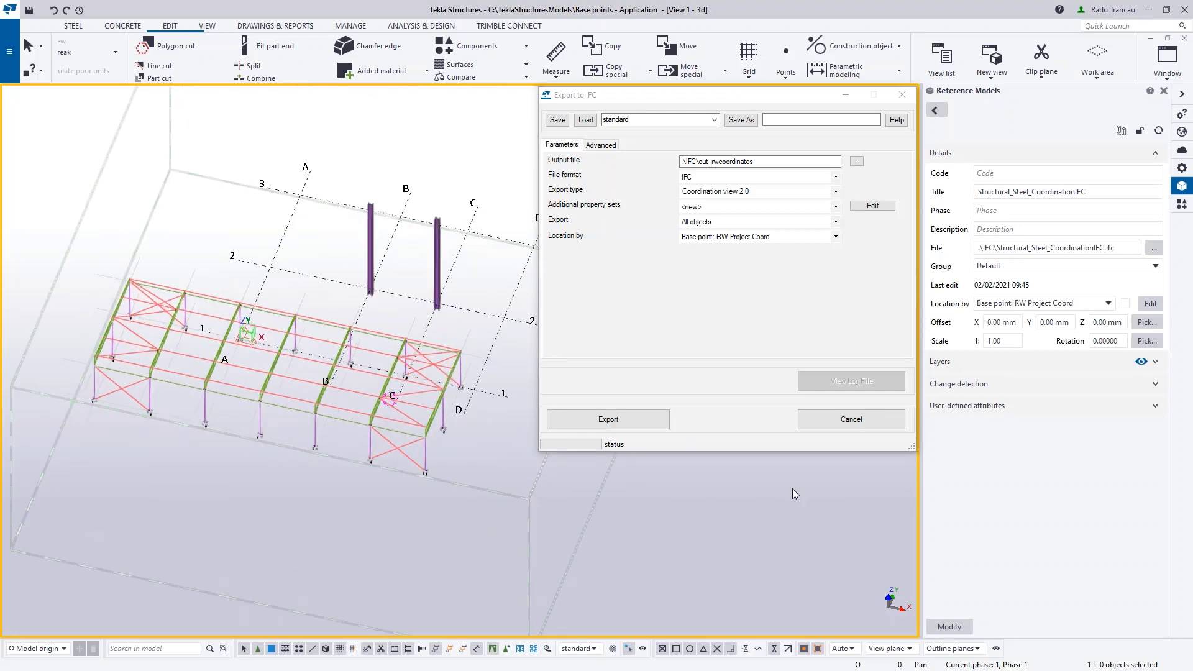
{"action": "left_click", "coordinate": [853, 419]}
{"action": "middle_click_drag", "start_coordinate": [590, 414], "coordinate": [613, 392], "text": "ctrl"}
{"action": "scroll", "coordinate": [620, 386], "scroll_direction": "up", "scroll_amount": 2}
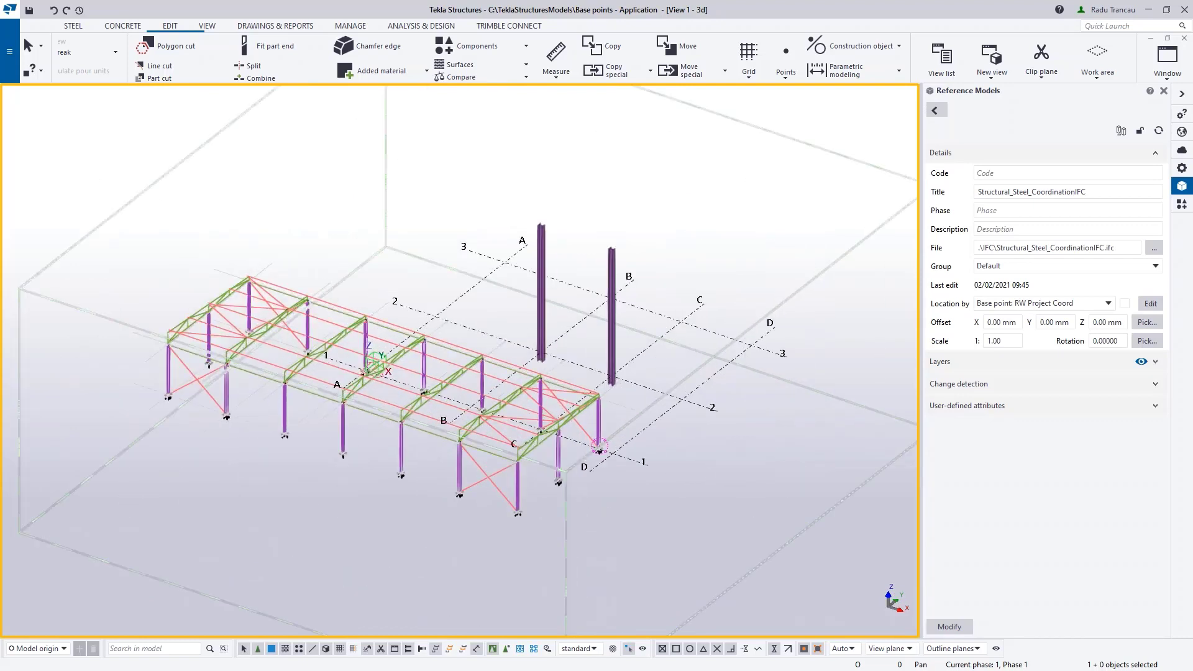